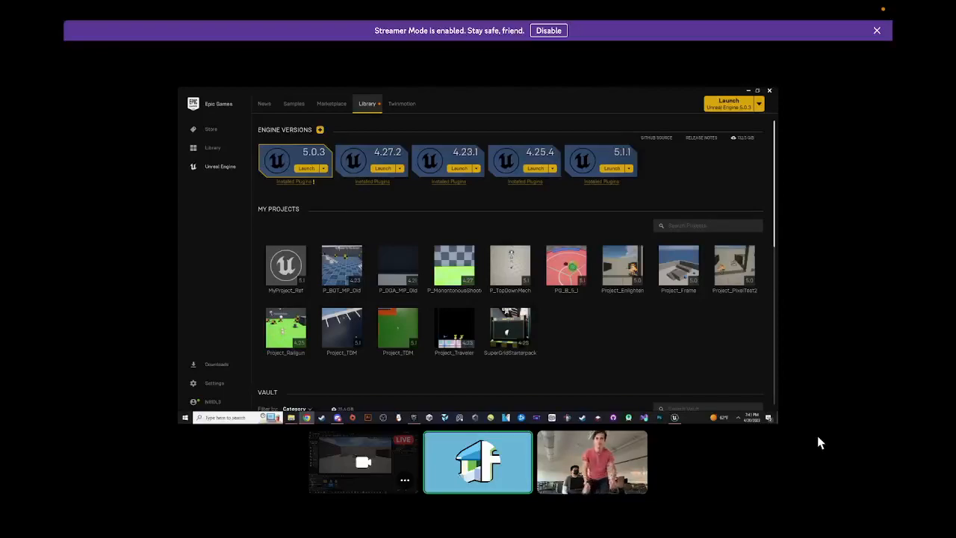
- Dismiss the Streamer Mode notice above the shared screen in the Discord call
left_click(877, 31)
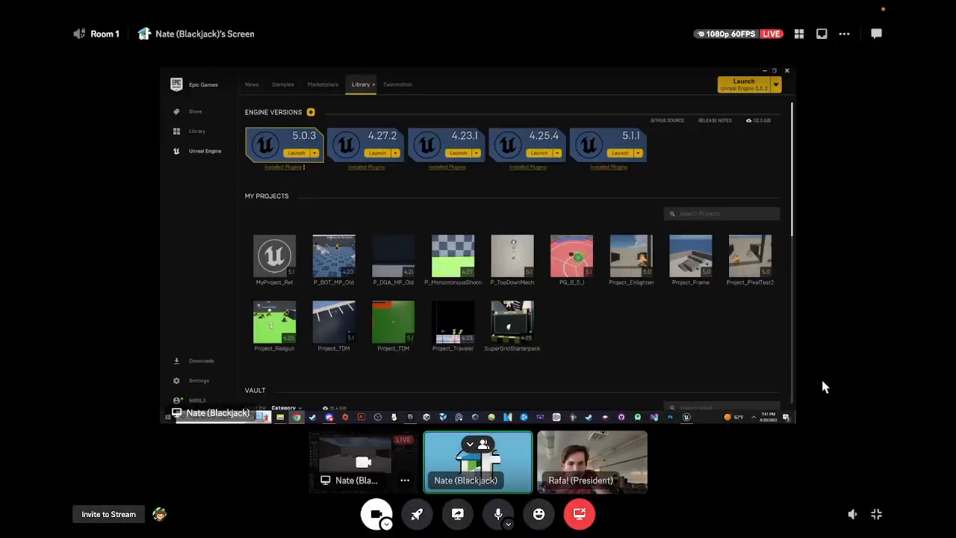
left_click(571, 297)
left_click(418, 217)
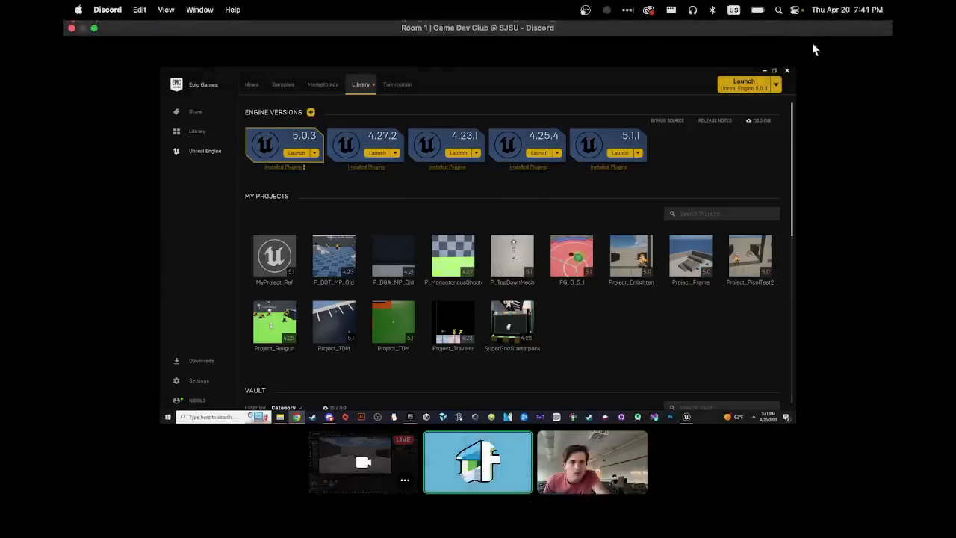
left_click(845, 36)
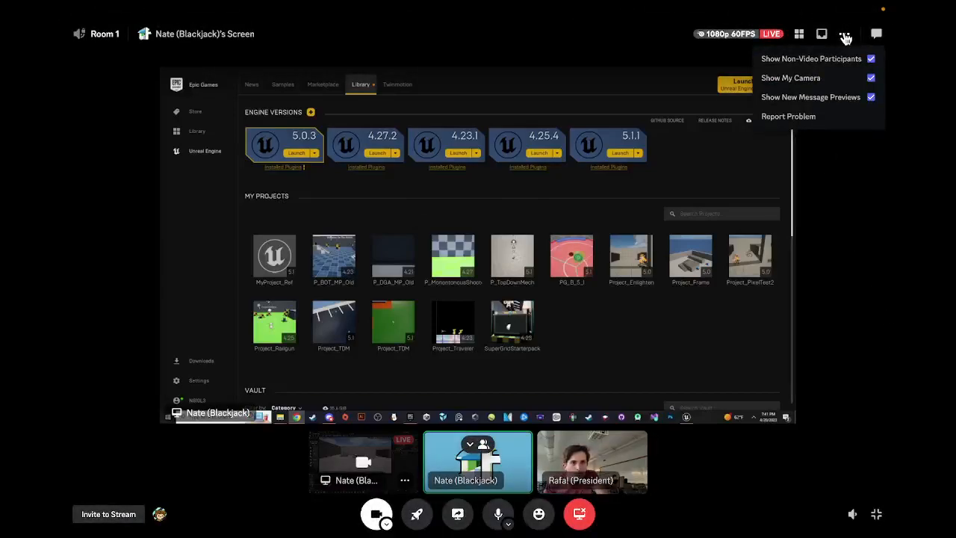
left_click(838, 60)
left_click(839, 60)
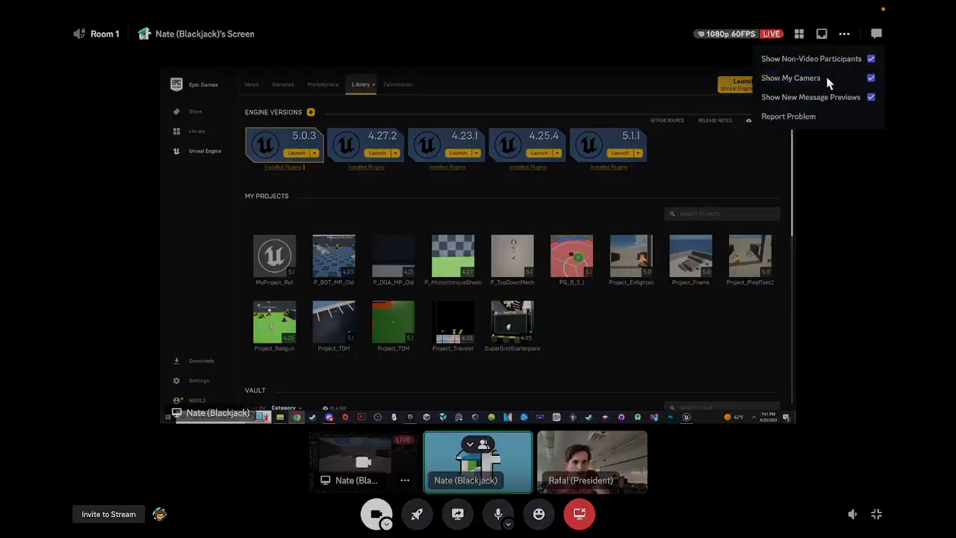
left_click(826, 76)
left_click(434, 324)
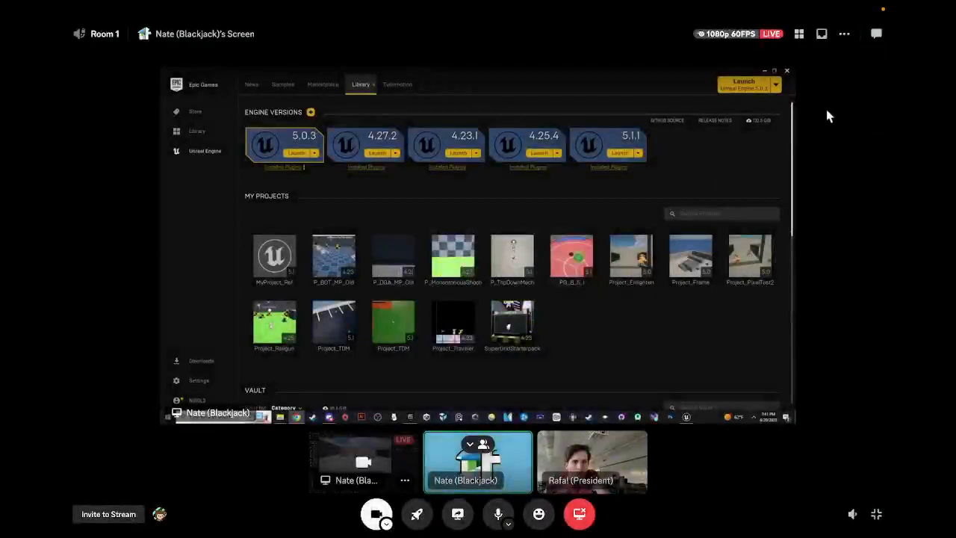
left_click(799, 34)
left_click(799, 34)
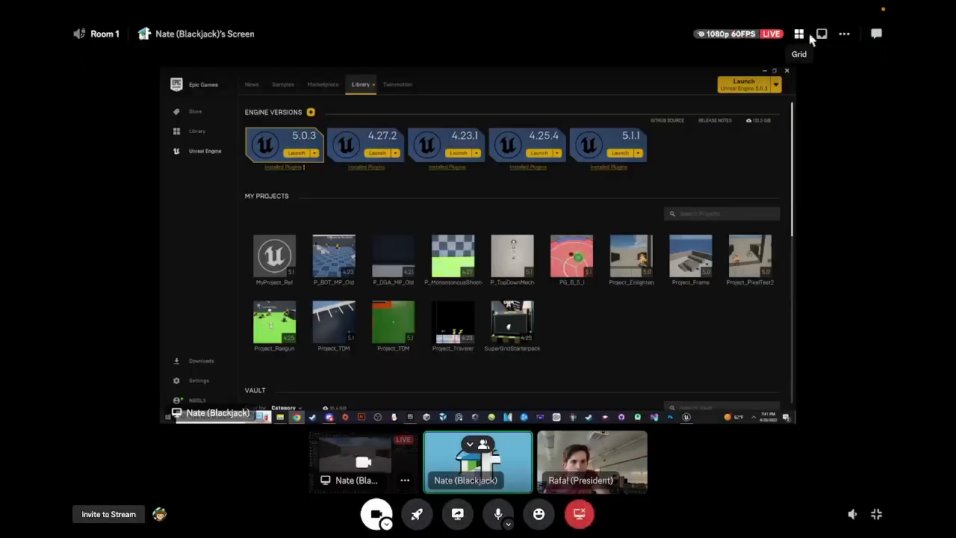
left_click(844, 38)
left_click(821, 34)
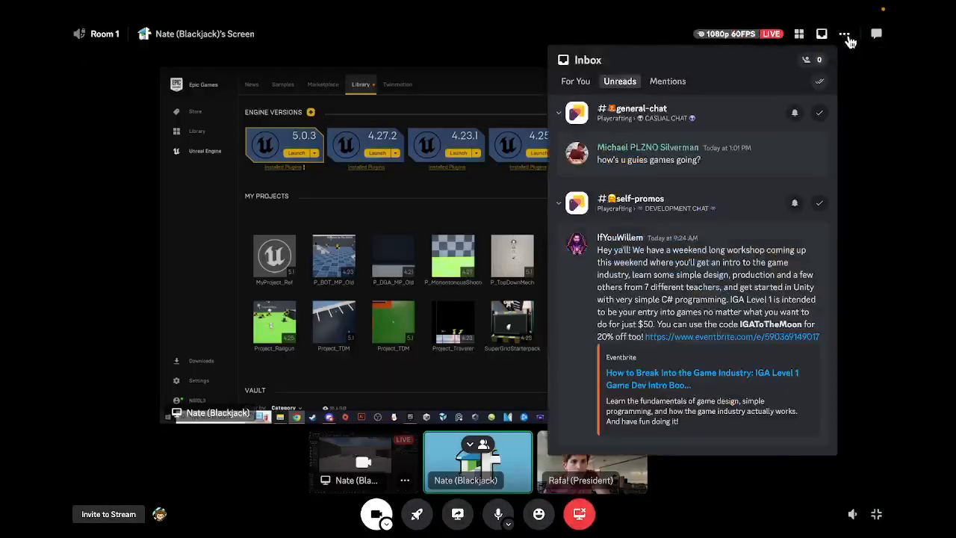
left_click(845, 37)
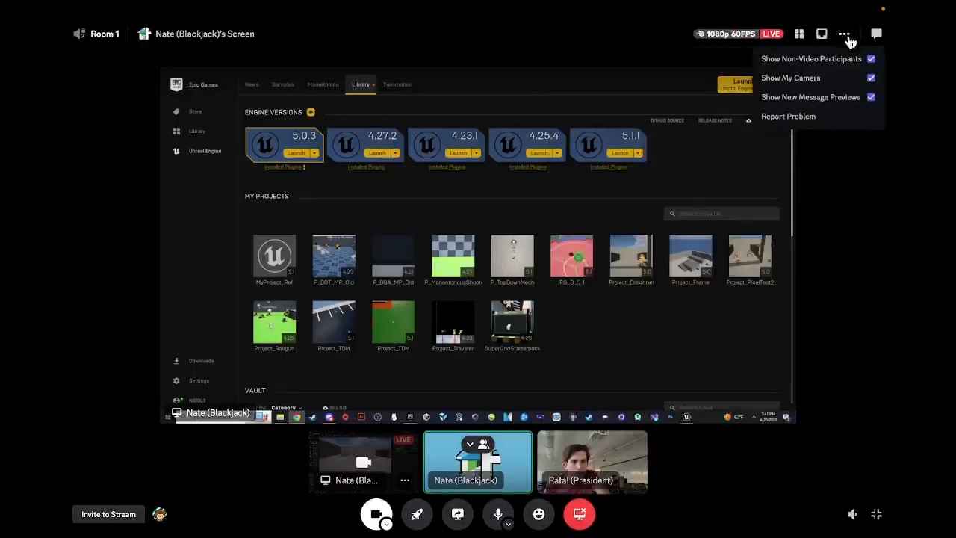
left_click(819, 162)
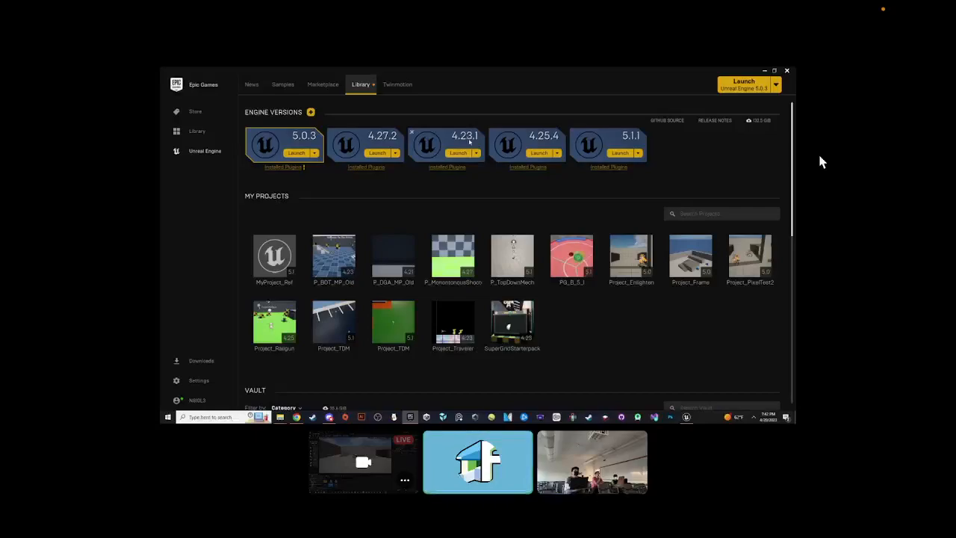
- Launch Unreal Engine 5.1.1 and create a First Person Blueprint project named MyProject_SJSU with the Scalable quality preset
left_click(619, 153)
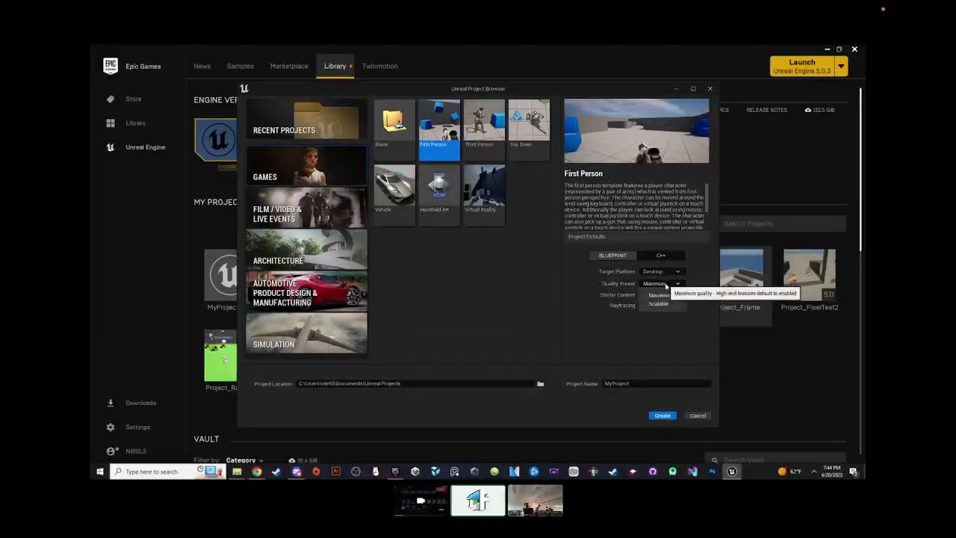
left_click(665, 284)
left_click(666, 303)
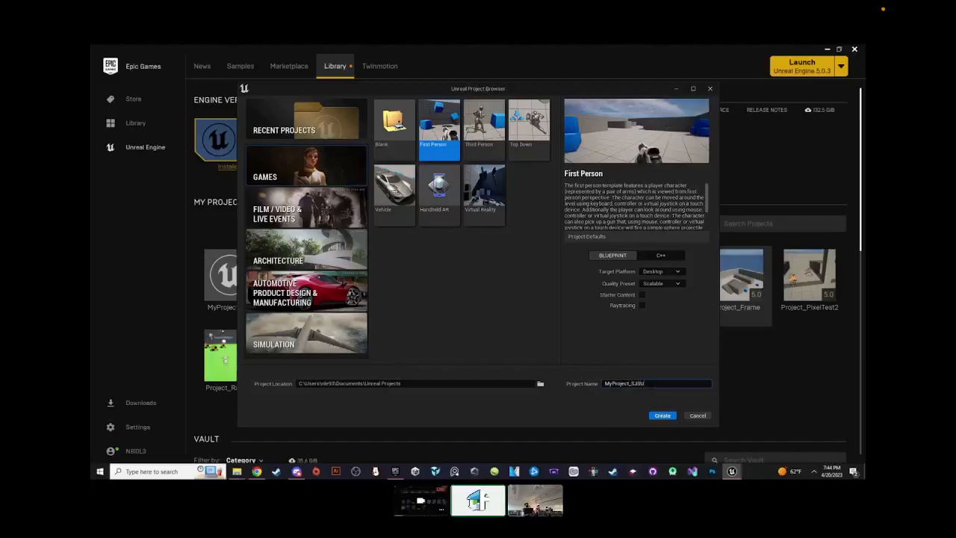
left_click(661, 415)
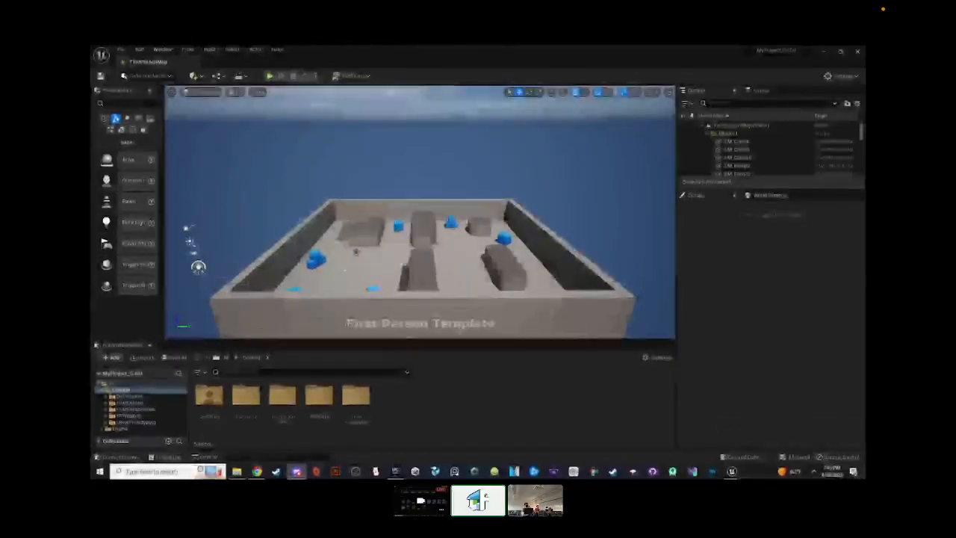
- Enlarge the Content Browser by raising its border with the level viewport
right_click_drag(420, 212, 445, 234)
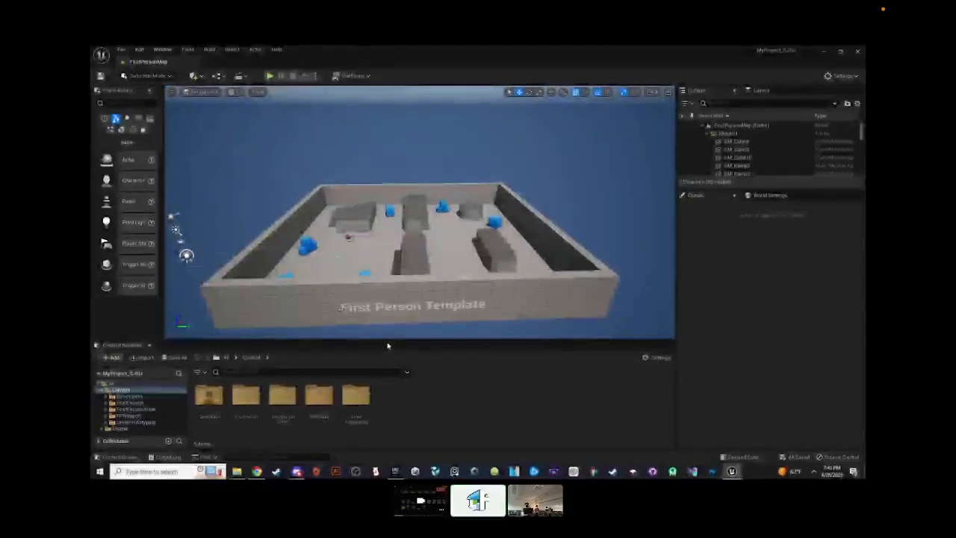
right_click(238, 383)
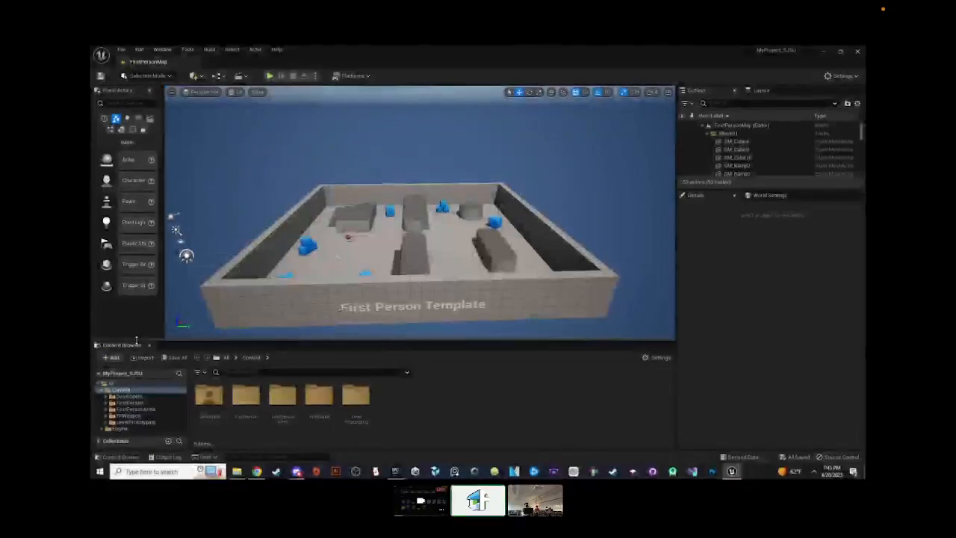
left_click_drag(124, 341, 154, 345)
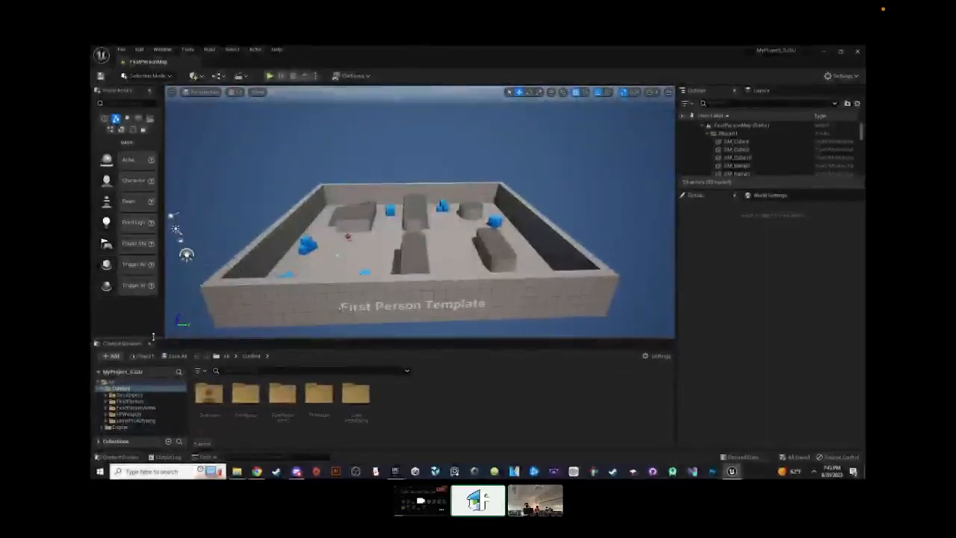
left_click_drag(155, 346, 138, 324)
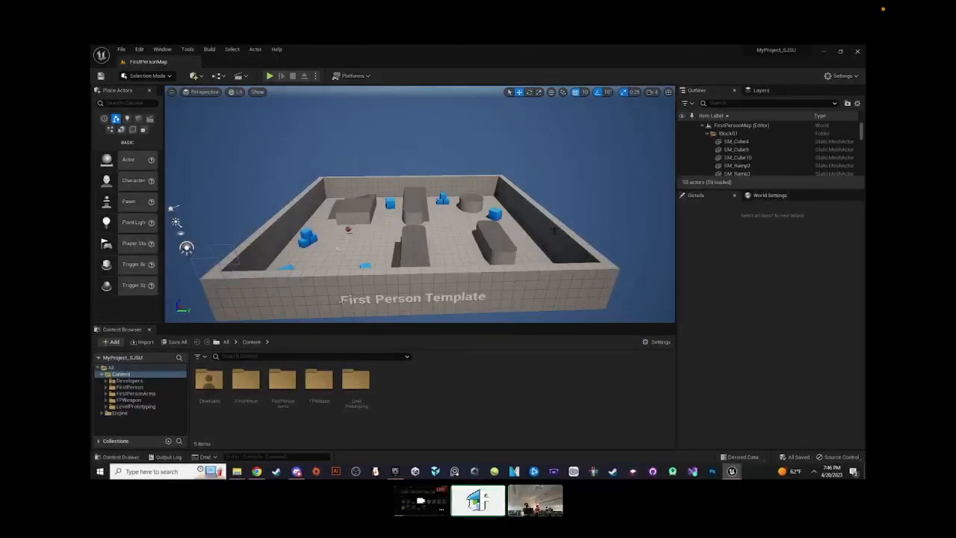
- Display the World Settings of the First Person map to examine its game mode and world options
key("w")
right_click_drag(517, 191, 515, 160)
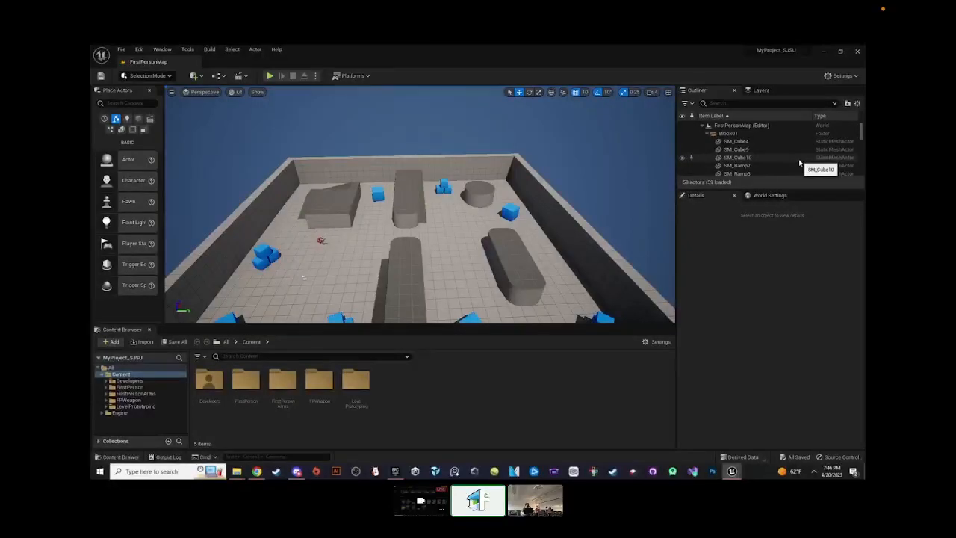
left_click(773, 198)
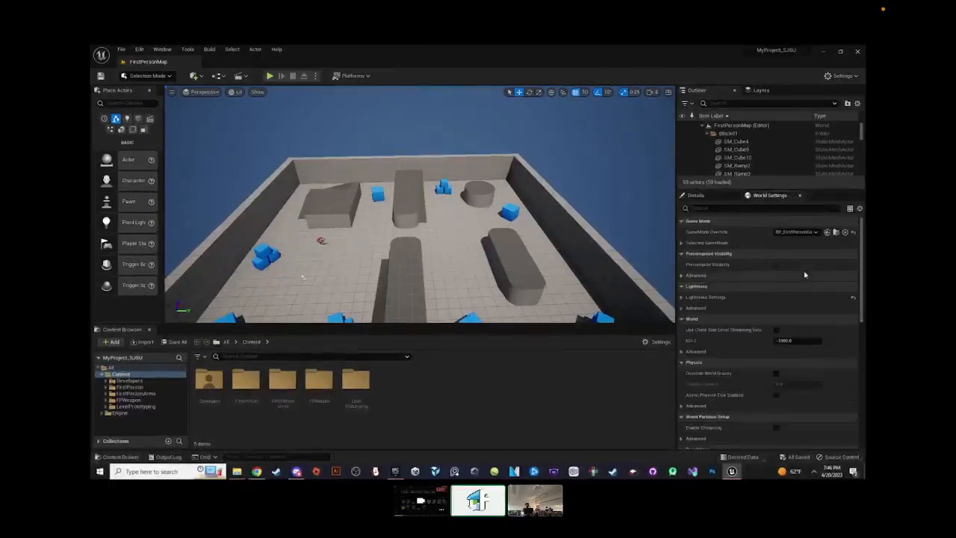
left_click(720, 196)
left_click(777, 196)
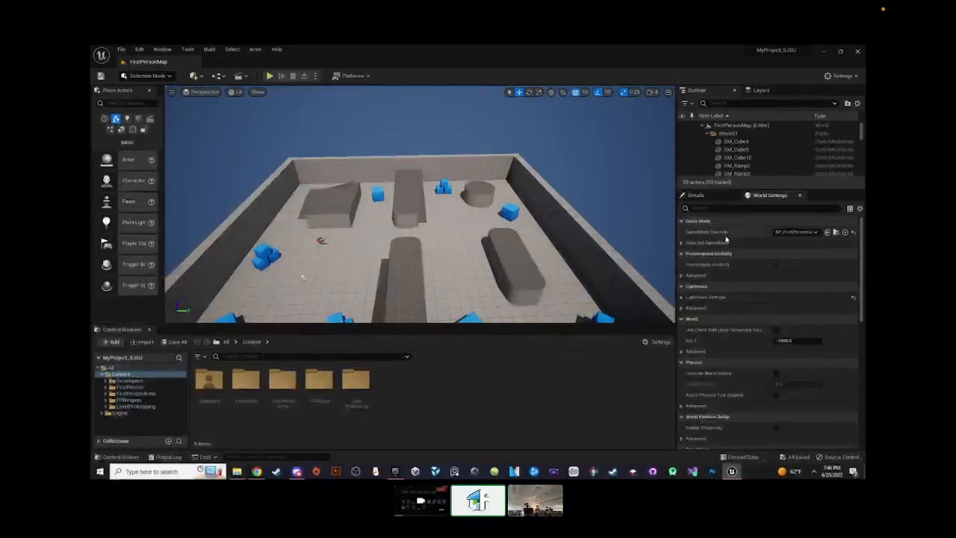
- Select the long block SM_Cube11 and review its transform, static mesh, material and physics details
left_click(716, 195)
left_click(518, 258)
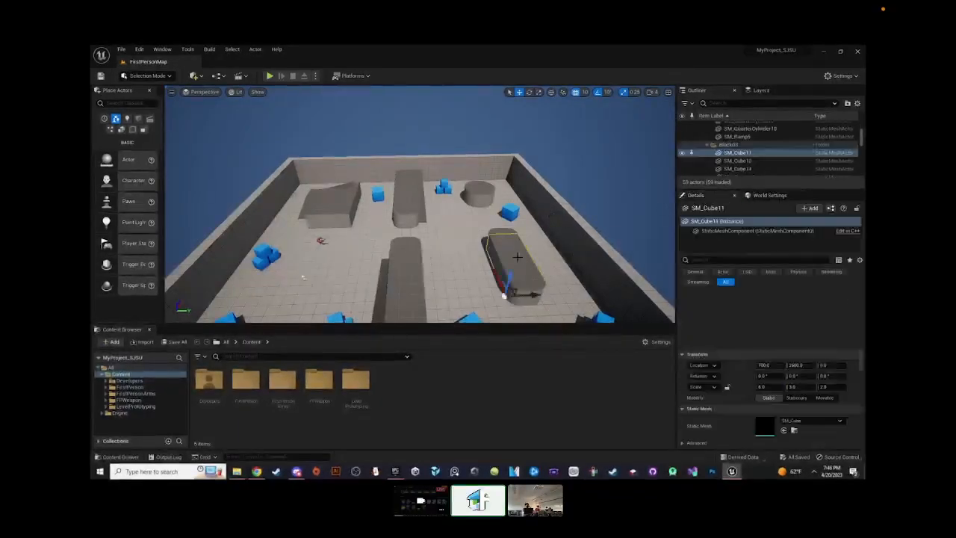
scroll(525, 276, "down", 3)
right_click_drag(497, 205, 579, 209)
key("w")
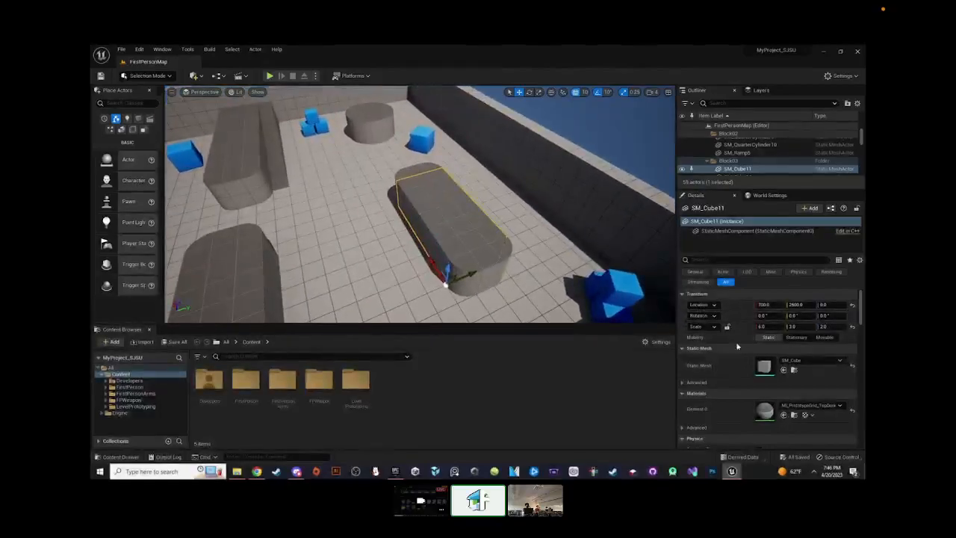
scroll(737, 348, "down", 4)
scroll(763, 327, "up", 2)
right_click_drag(493, 213, 416, 224)
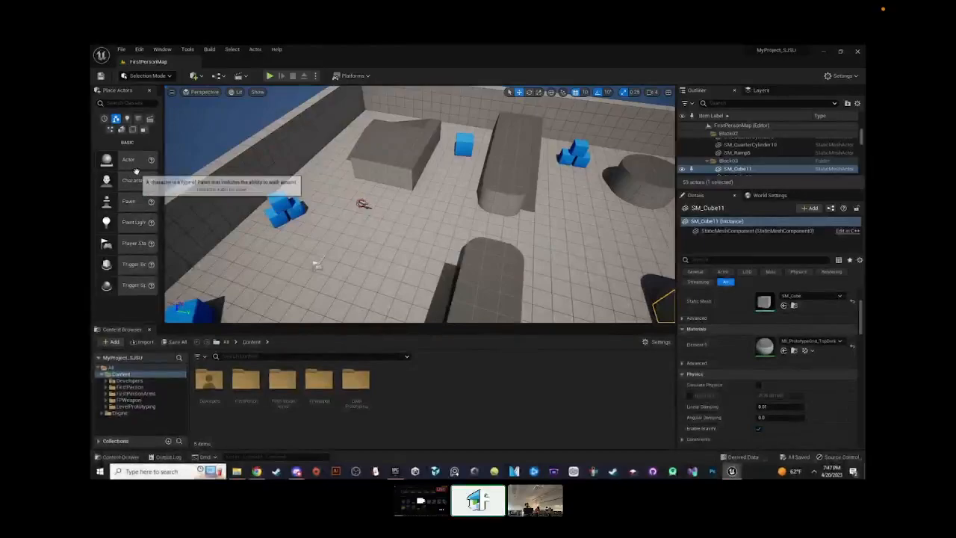
- Place a basic Cylinder shape on the open floor between the rifle pickup and the central block
left_click(139, 119)
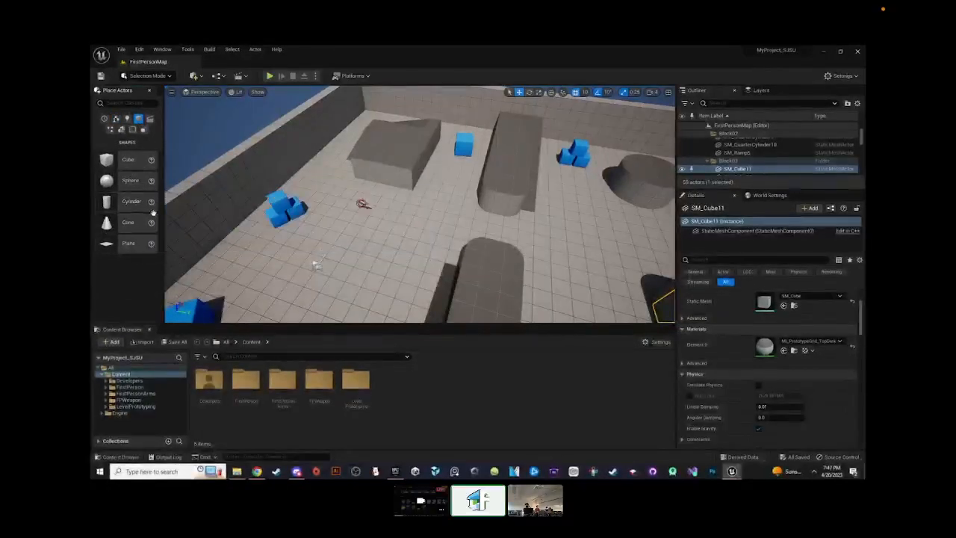
left_click_drag(127, 202, 423, 212)
right_click_drag(422, 212, 432, 211)
key("w")
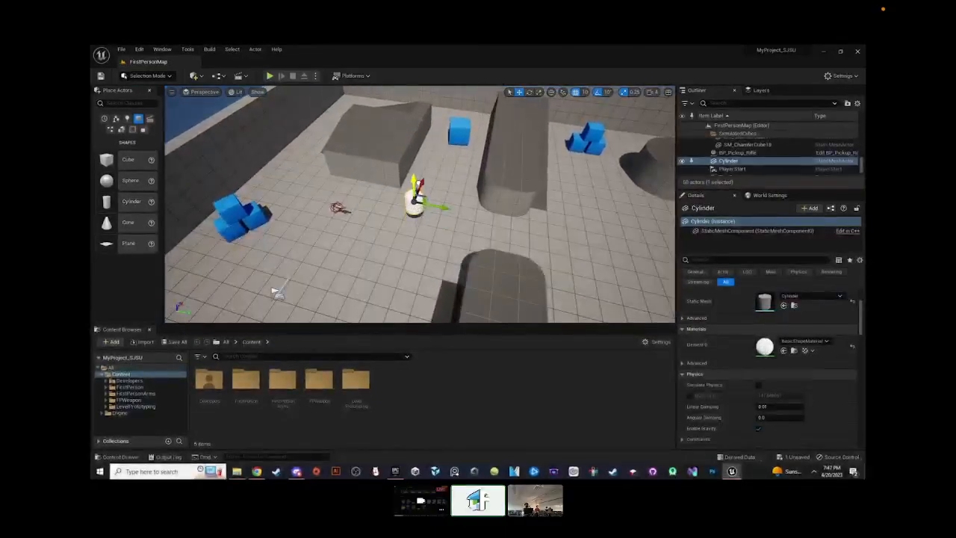
- Place a basic Sphere shape at the rounded end of the long central block, near the cylinder
left_click_drag(131, 183, 480, 230)
key("d")
right_click_drag(480, 230, 466, 244)
key("d")
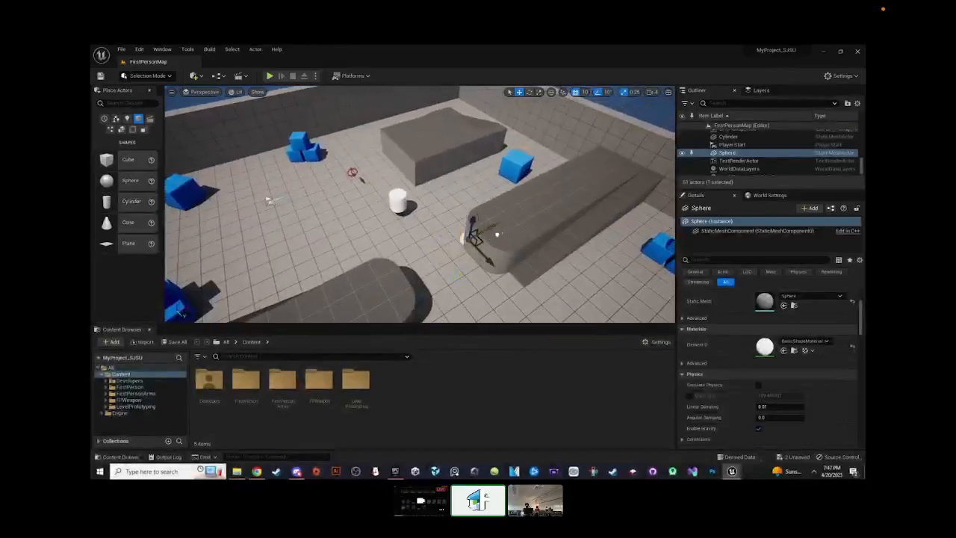
right_click_drag(458, 205, 438, 185)
key("a")
- Show the Geometry actors available for placement and view the whole arena with the added shapes
left_click(122, 130)
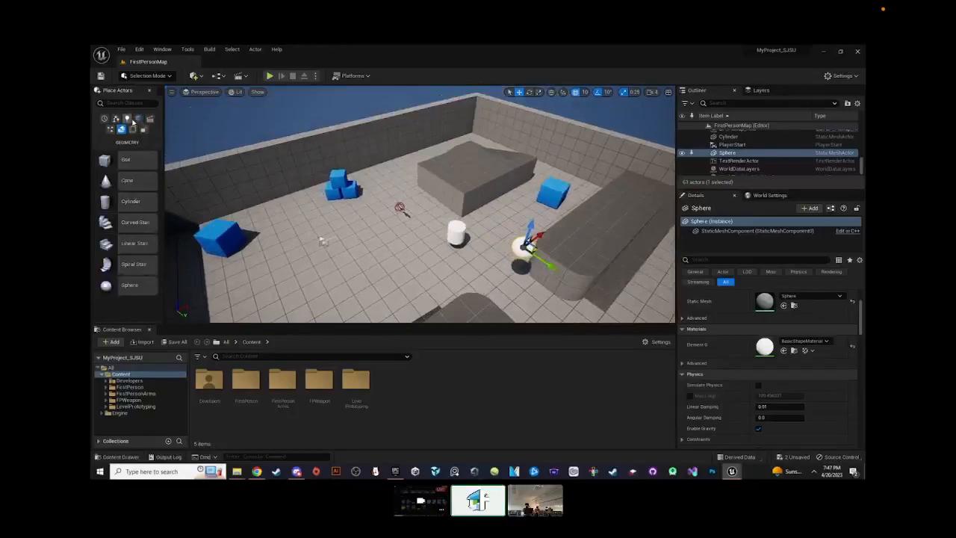
right_click_drag(389, 231, 405, 228)
right_click_drag(478, 201, 548, 199)
key("a")
key("a")
key("s")
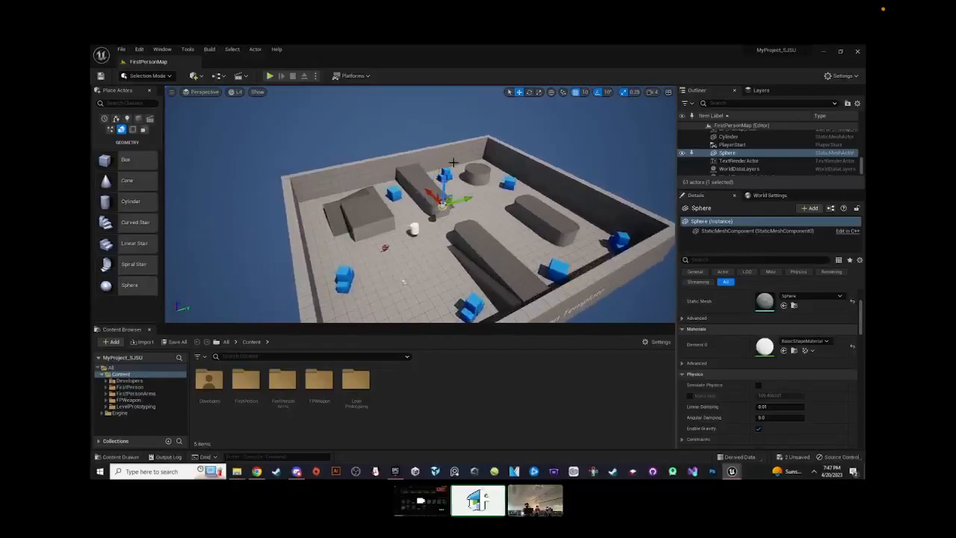
- Start play-testing the level, walk toward the added cylinder and pick up the rifle
left_click(270, 78)
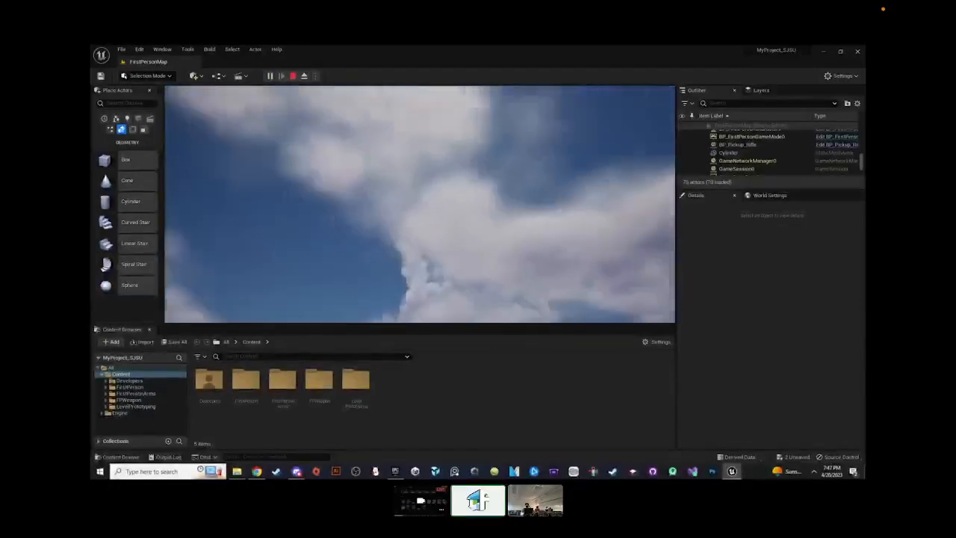
key("w")
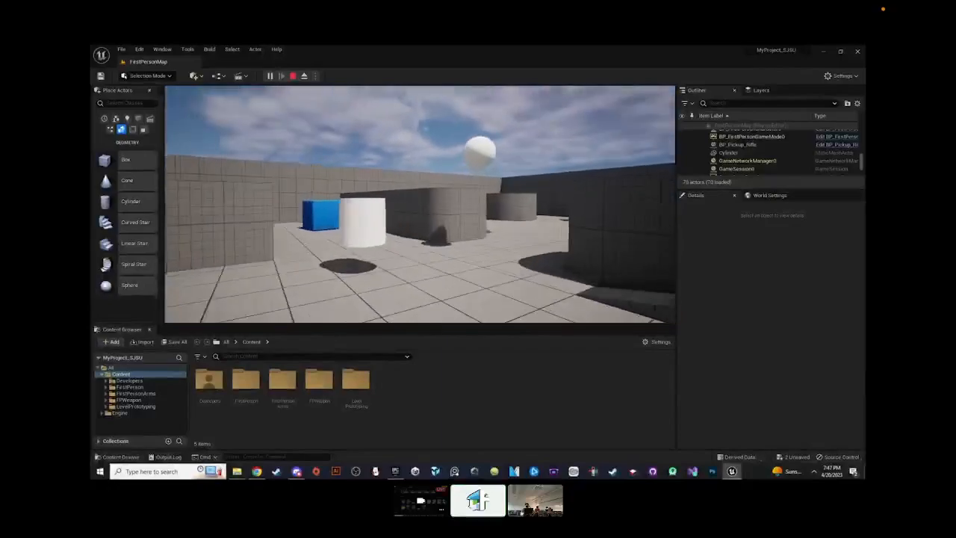
key("w")
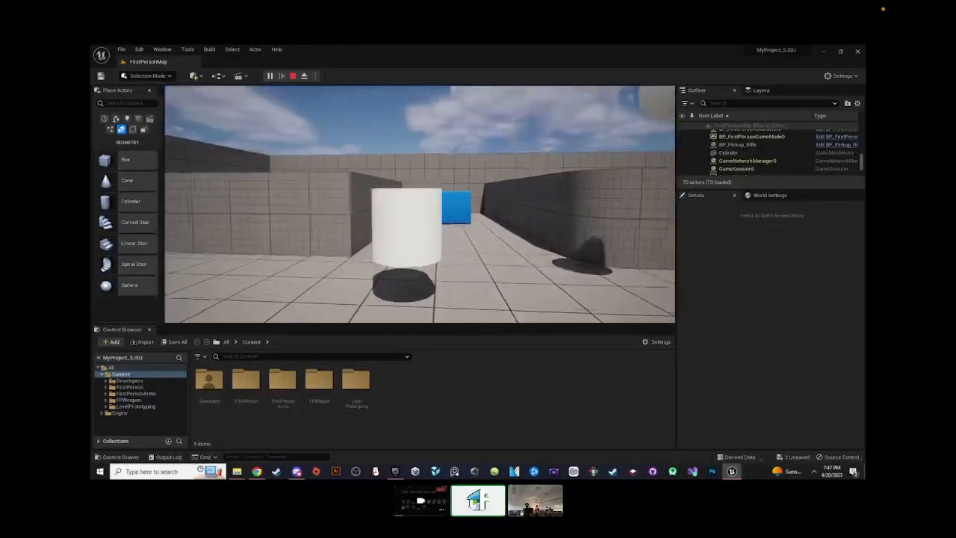
key("s")
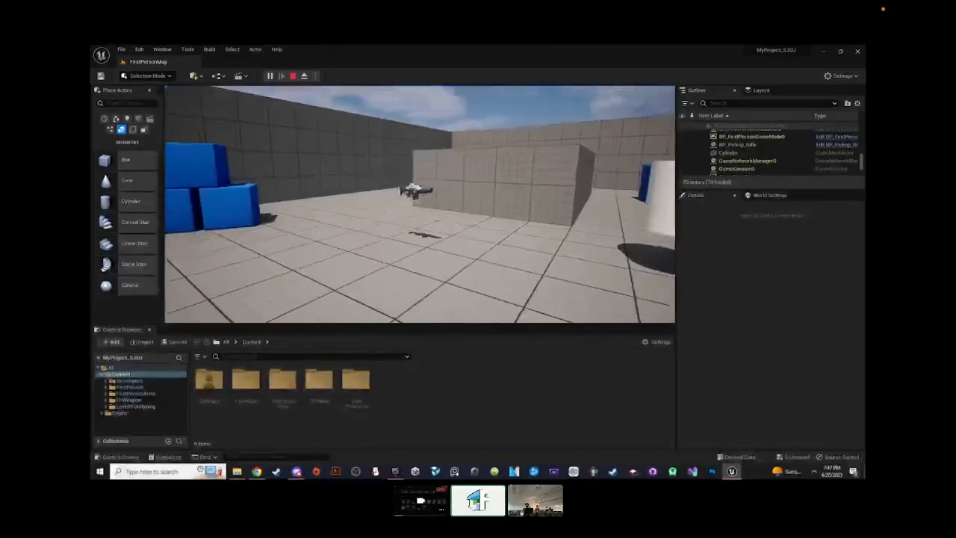
key("w")
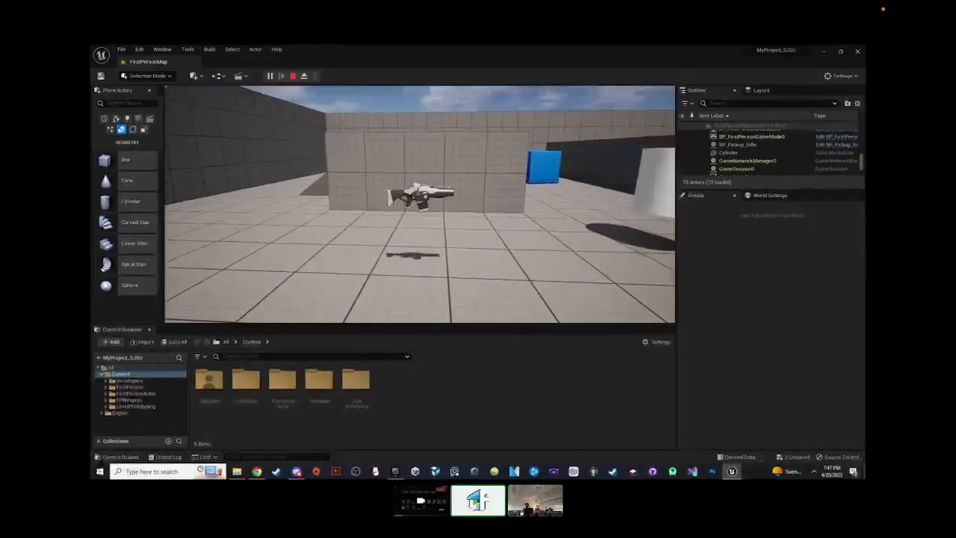
key("w")
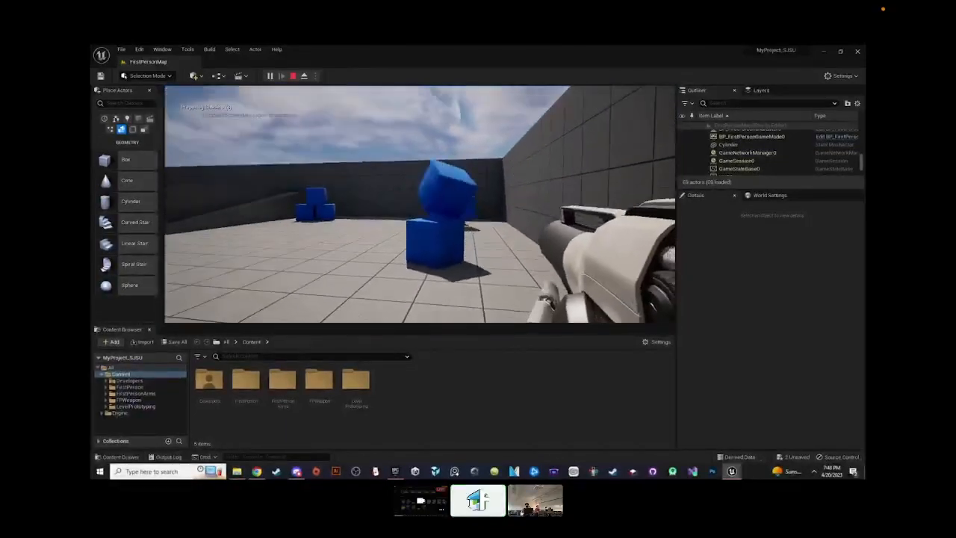
- Fire the rifle near the stacked blue cubes and walk up the ramp to look over the arena in the play test
left_click(420, 204)
key("w")
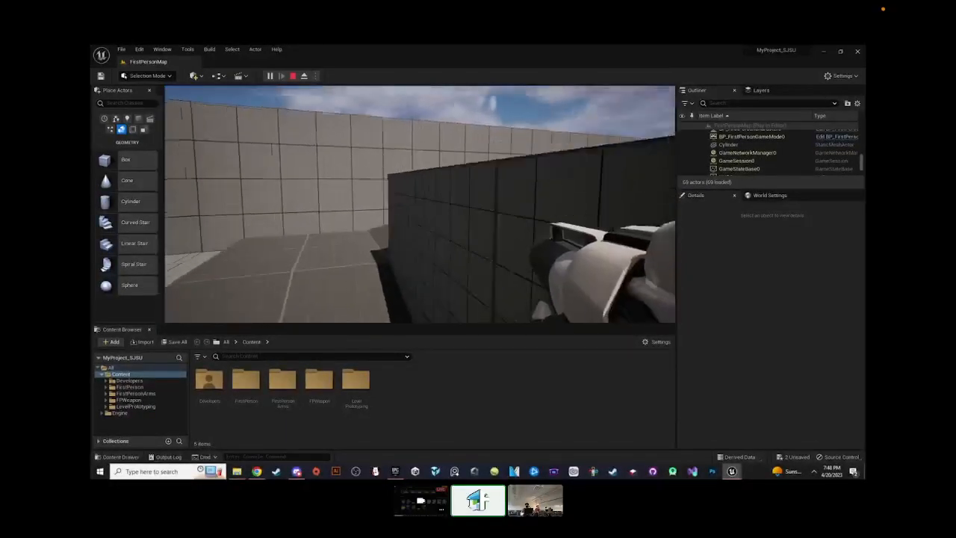
key("w")
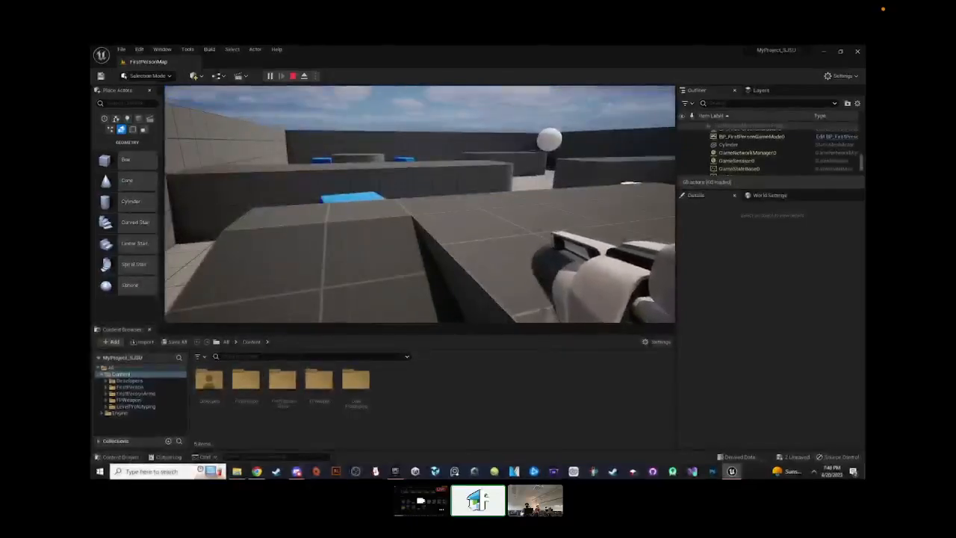
key("w")
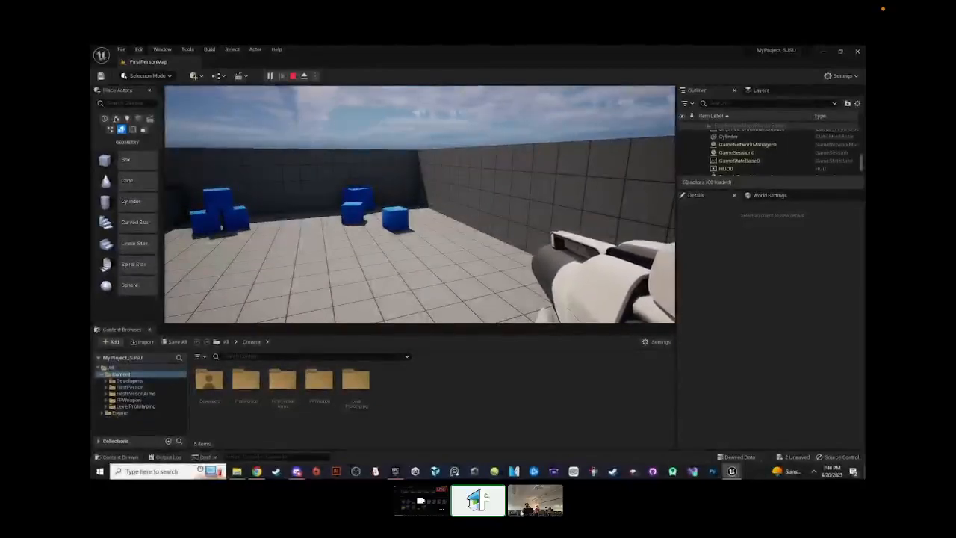
key("w")
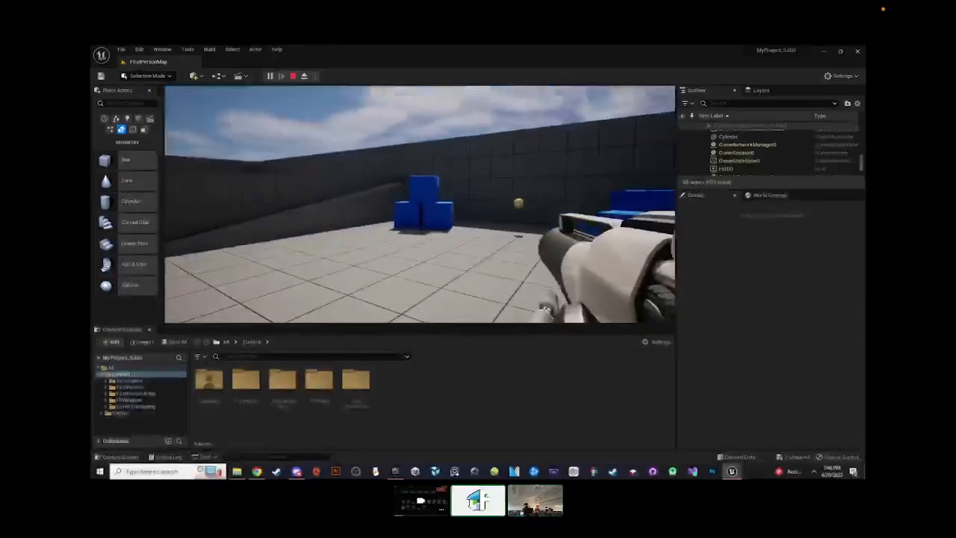
- Test the rifle by firing projectiles across the arena near the cylinder and up into the sky while moving between the blocks
left_click(420, 203)
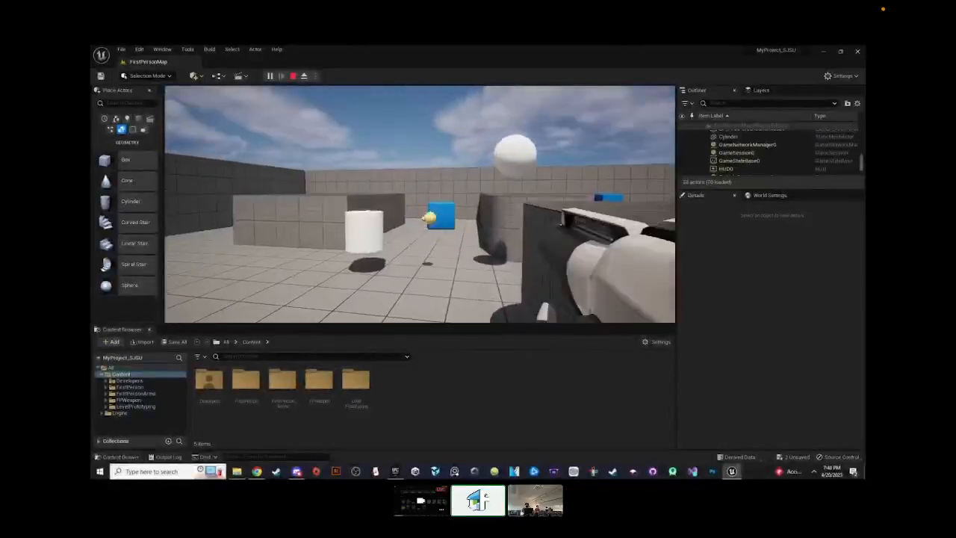
key("w")
left_click(419, 204)
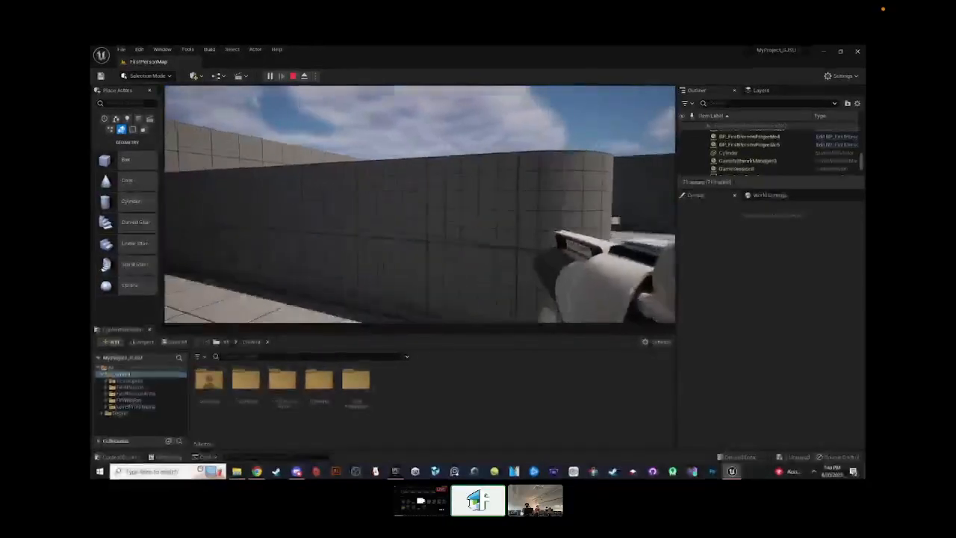
key("w")
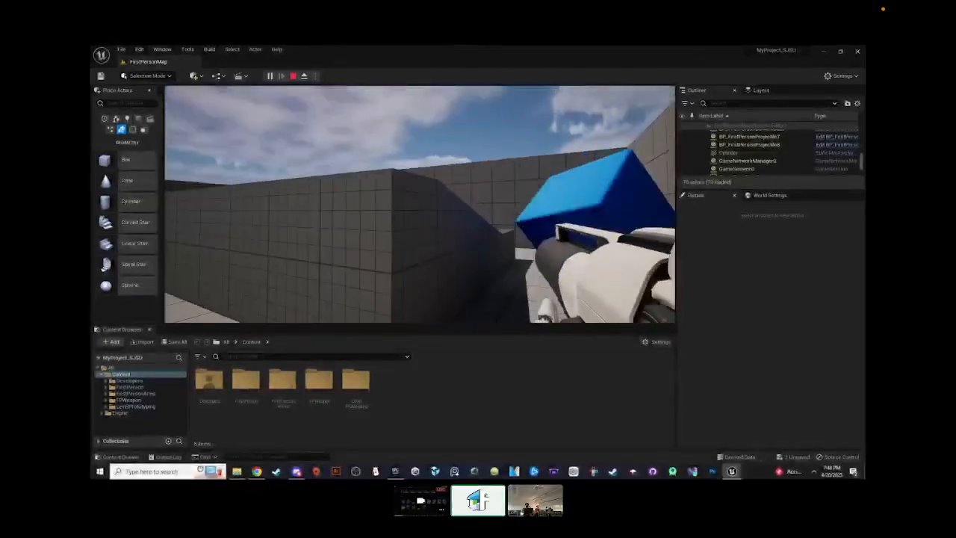
left_click(420, 204)
left_click(419, 204)
left_click(419, 204)
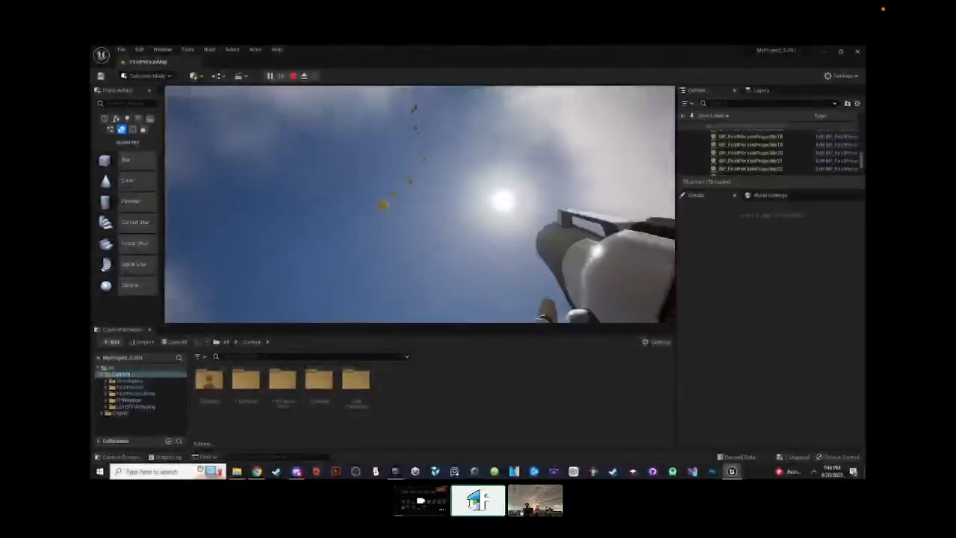
left_click(419, 203)
left_click(420, 204)
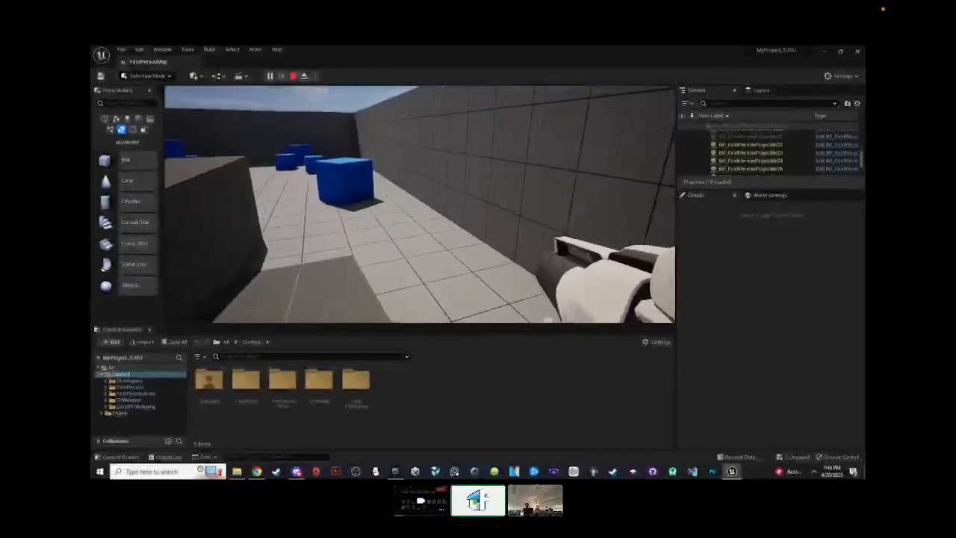
- Walk back across the raised blocks toward the cylinder, fire a few more shots and end the play session
key("w")
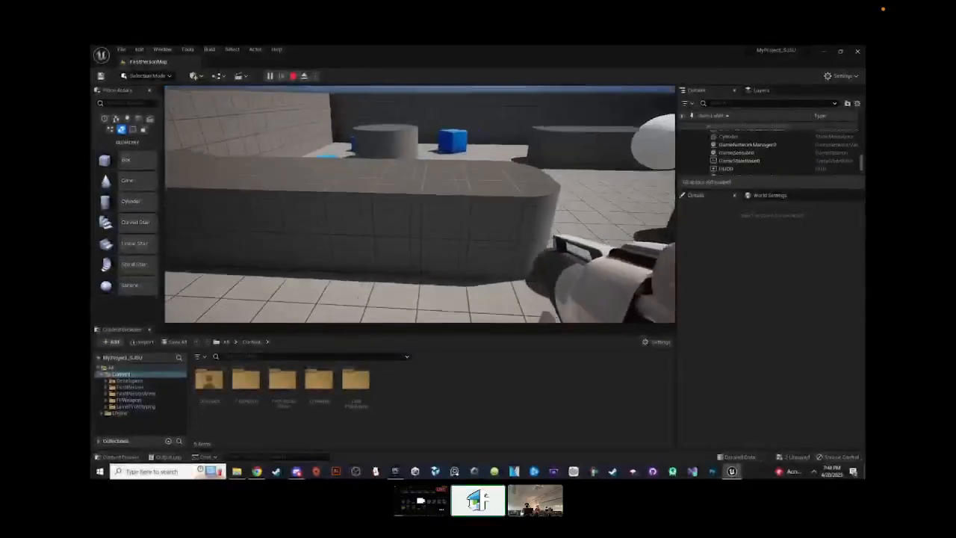
key("w")
left_click(419, 204)
left_click(419, 204)
left_click(419, 204)
key("w")
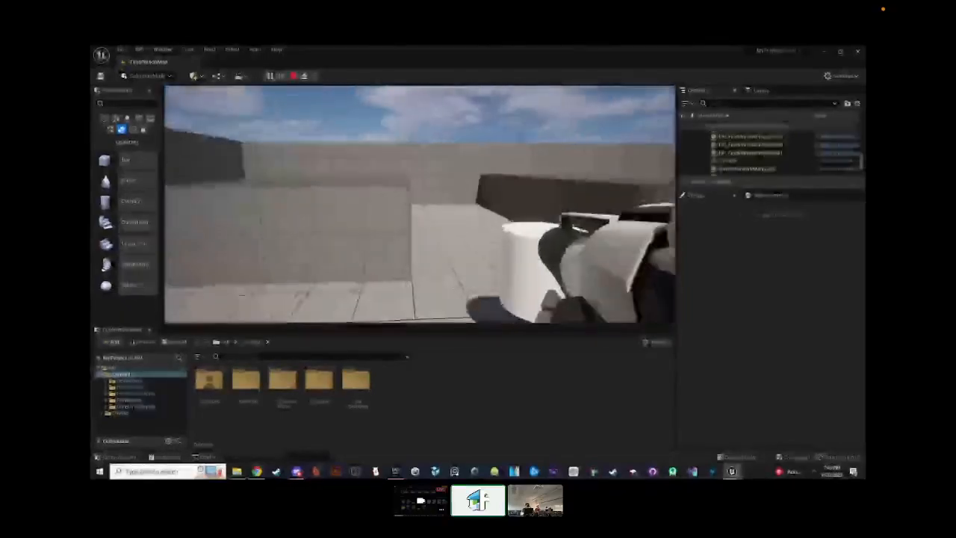
key("alt+Tab")
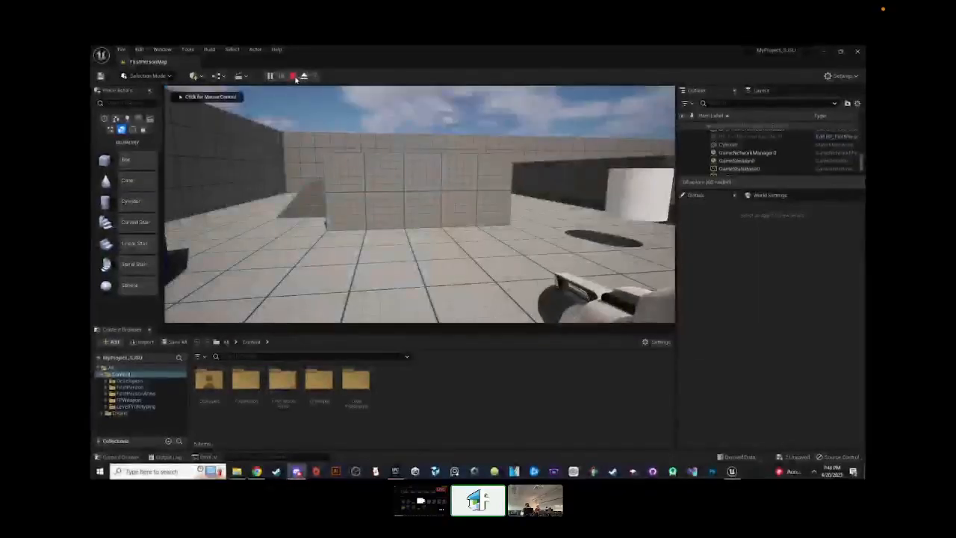
left_click(294, 76)
- Open the Blueprints folder inside the project's FirstPerson content folder and bring the whole arena into view
right_click_drag(436, 163, 457, 191)
key("s")
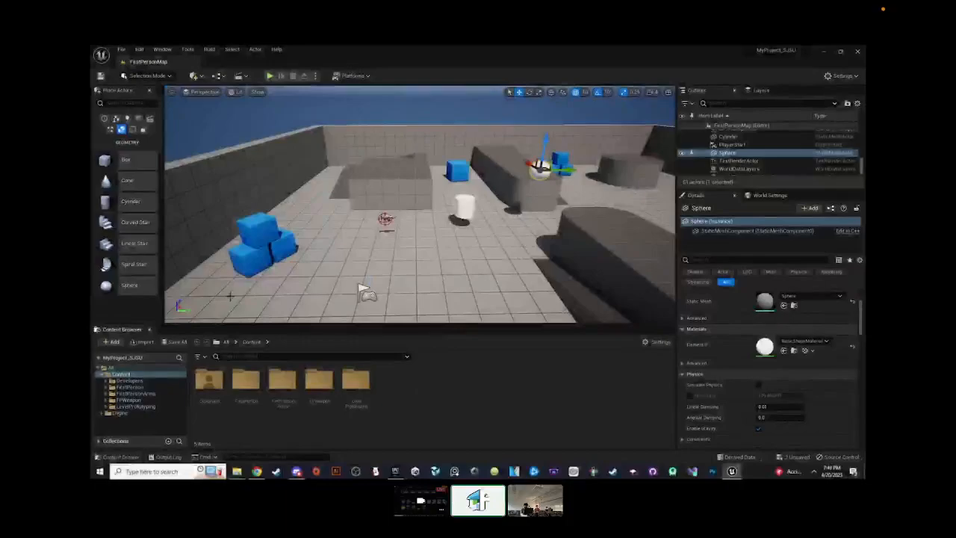
right_click_drag(427, 281, 463, 293)
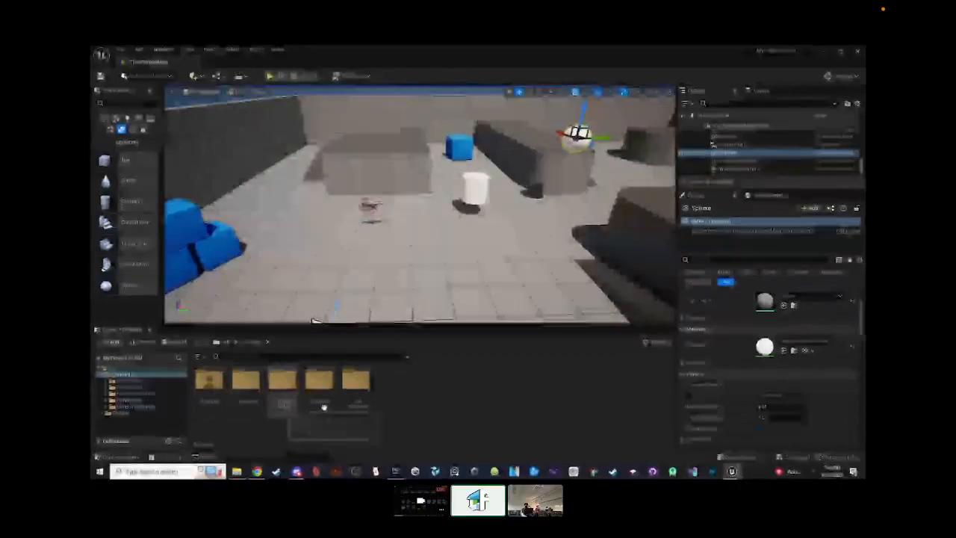
double_click(251, 397)
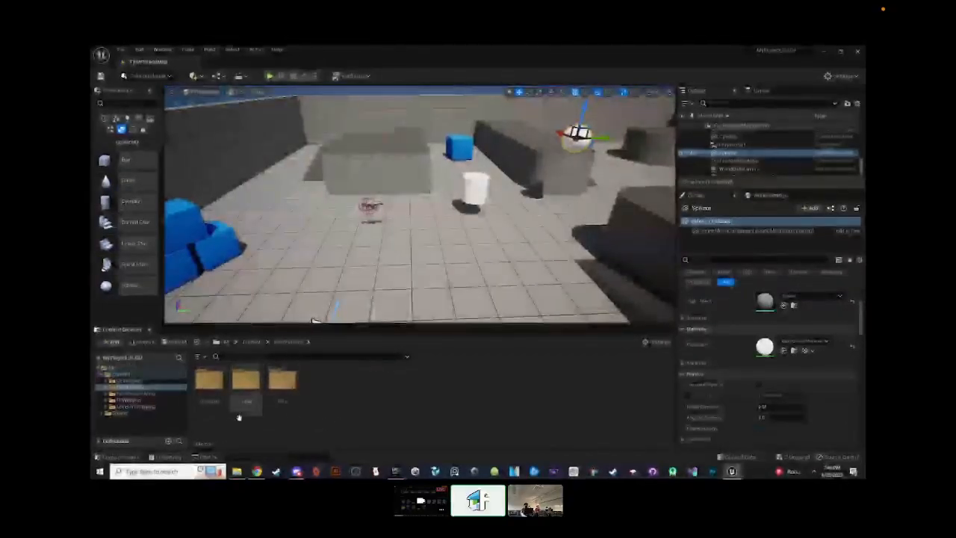
double_click(216, 385)
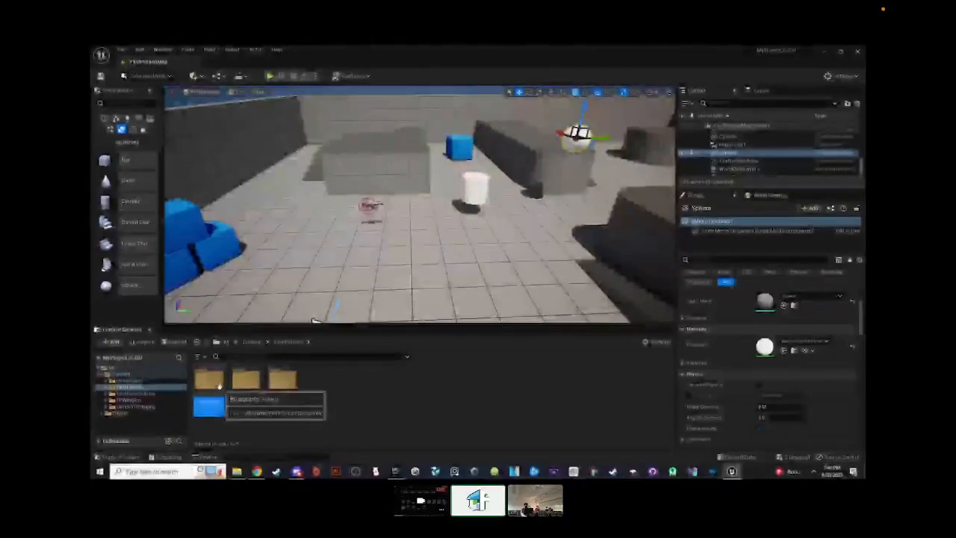
key("s")
mouse_move(379, 258)
right_mouse_down()
mouse_move(380, 269)
mouse_move(379, 250)
right_mouse_up()
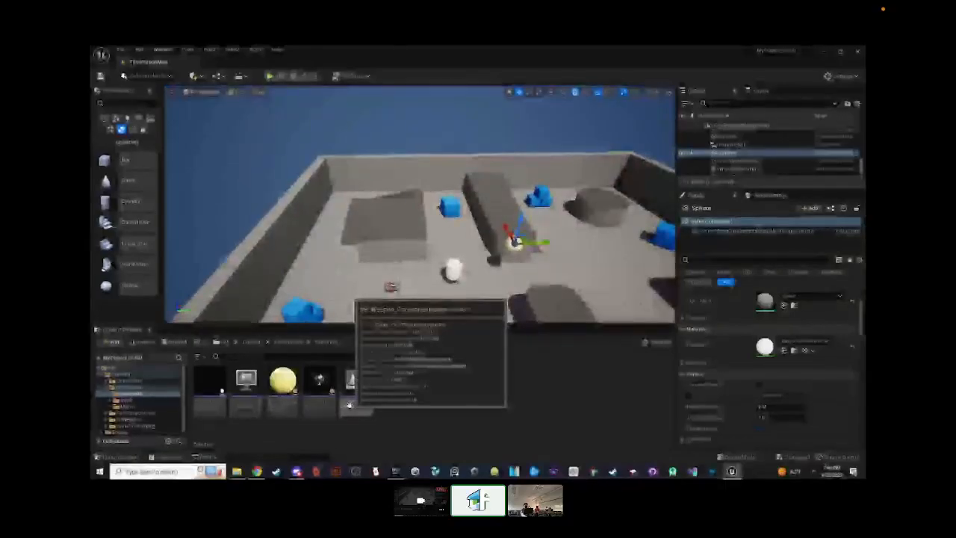
right_click_drag(459, 290, 472, 269)
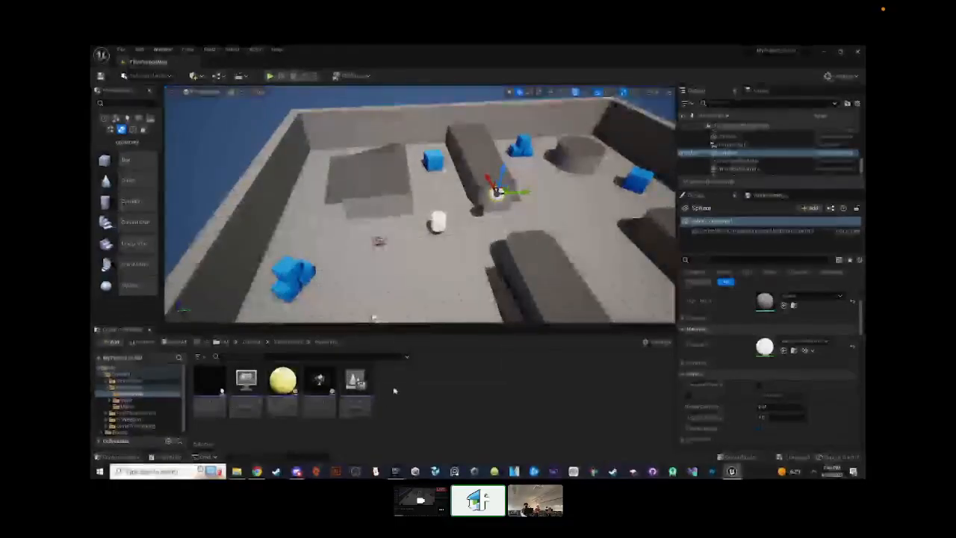
- Show the parent classes offered for a new Blueprint Class, closing the picker without creating one
right_click(396, 391)
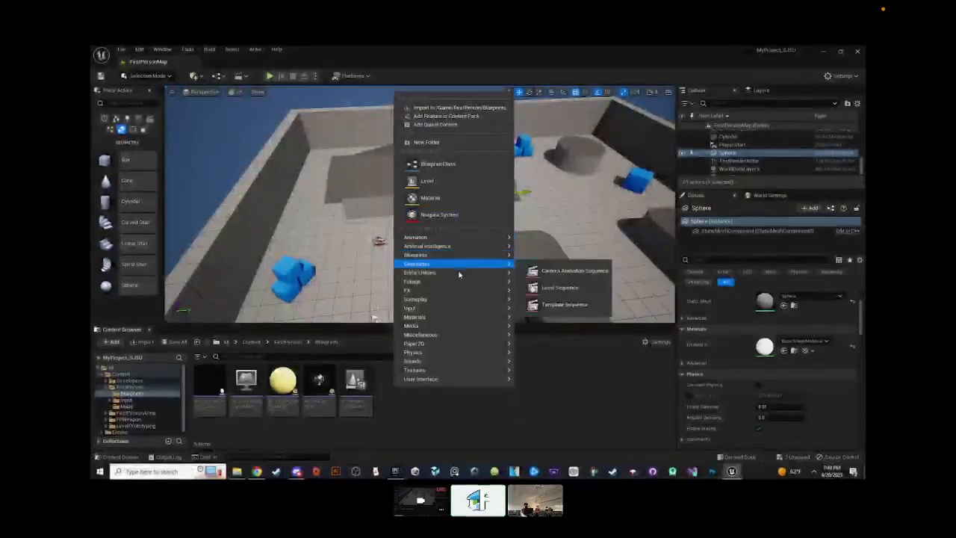
left_click(468, 164)
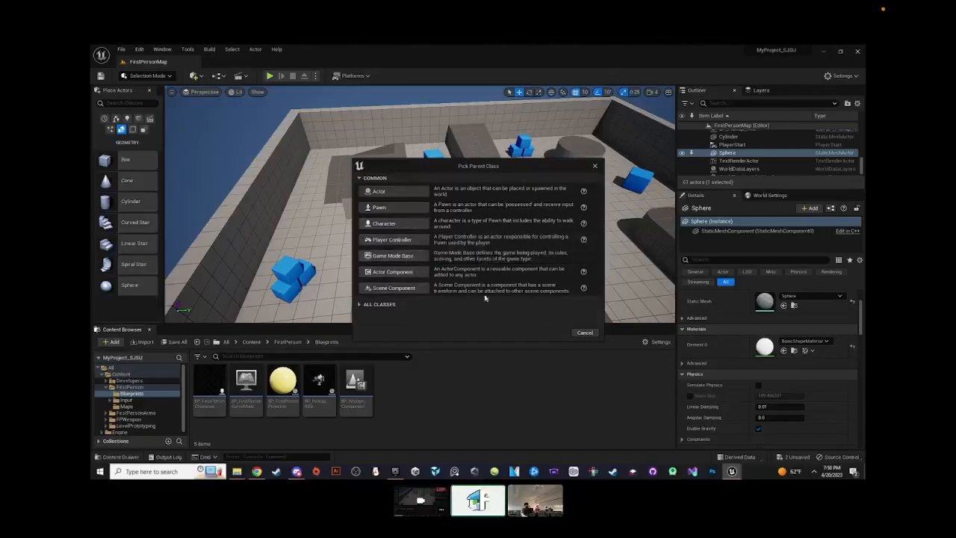
left_click(586, 333)
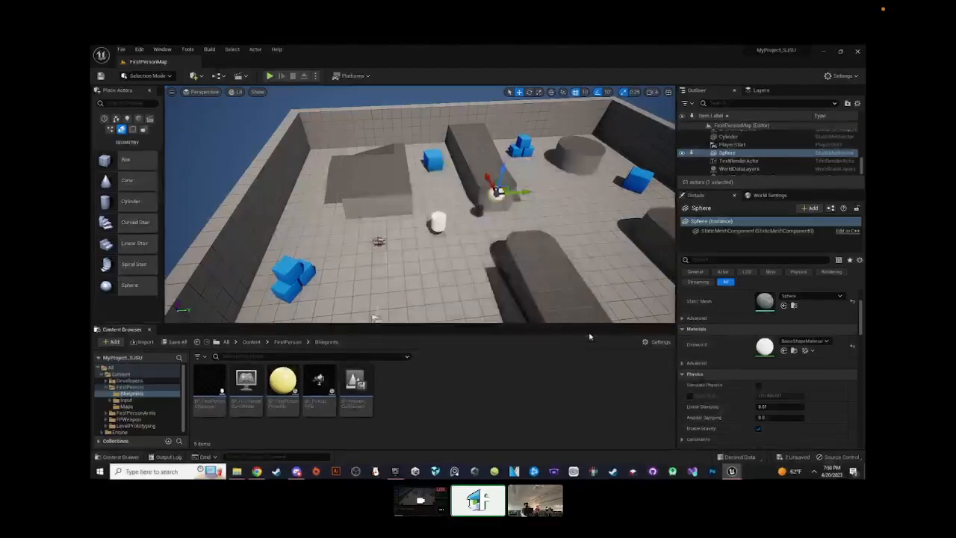
- Open the first-person character blueprint and dock its editor beside the FirstPersonMap level
left_click(212, 394)
double_click(212, 394)
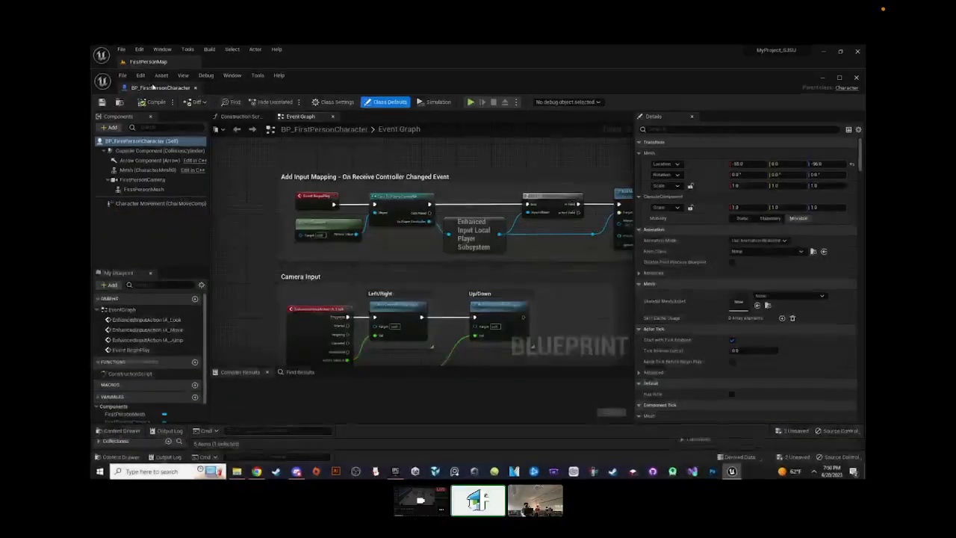
left_click_drag(161, 88, 244, 61)
- Examine the Add Input Mapping and Camera Input node groups in the character blueprint's Event Graph
right_click_drag(456, 139, 425, 137)
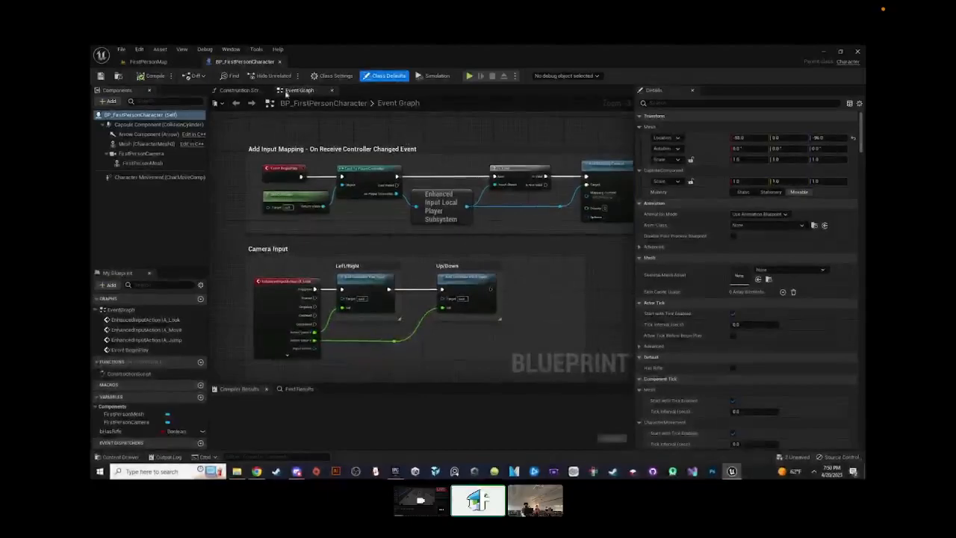
right_click_drag(492, 242, 536, 229)
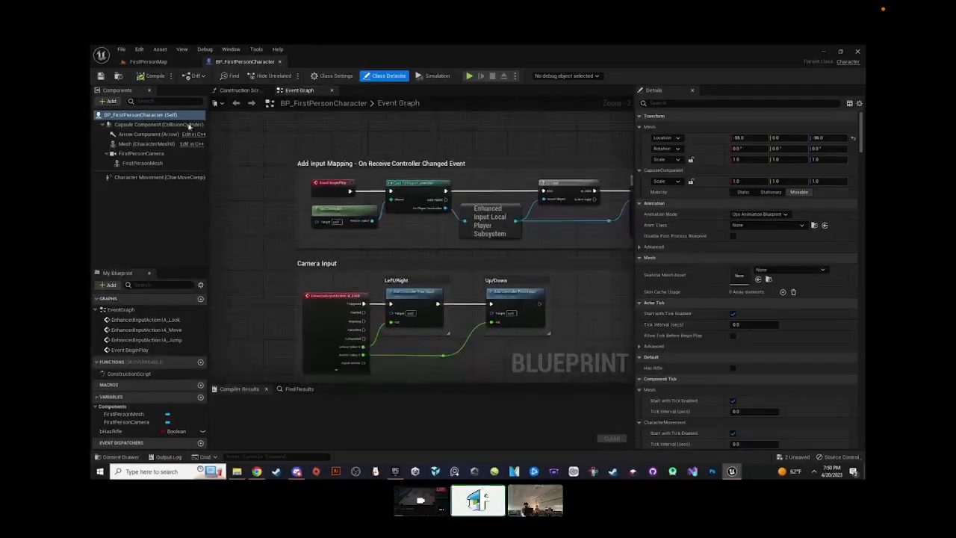
scroll(412, 145, "down", 1)
right_click_drag(457, 203, 460, 224)
scroll(444, 220, "up", 1)
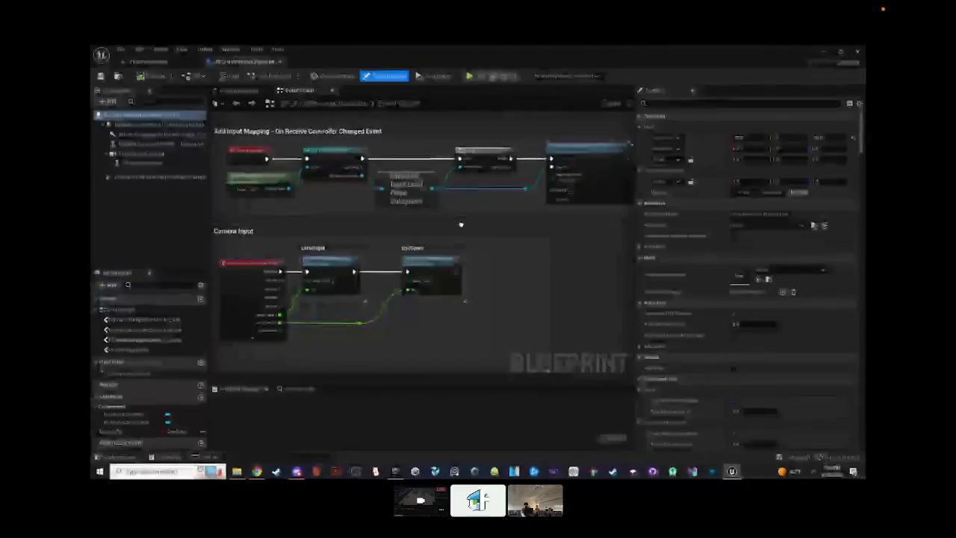
scroll(461, 224, "down", 1)
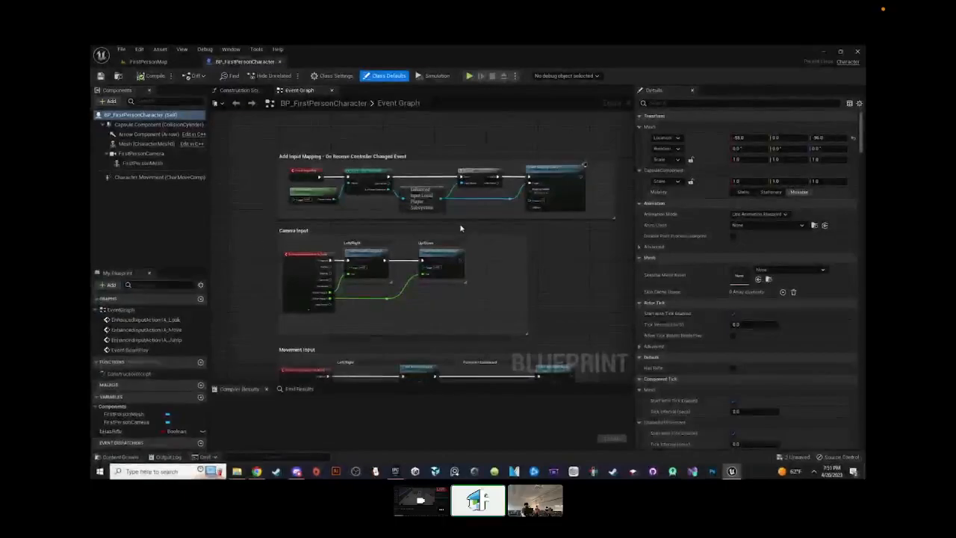
scroll(497, 197, "up", 3)
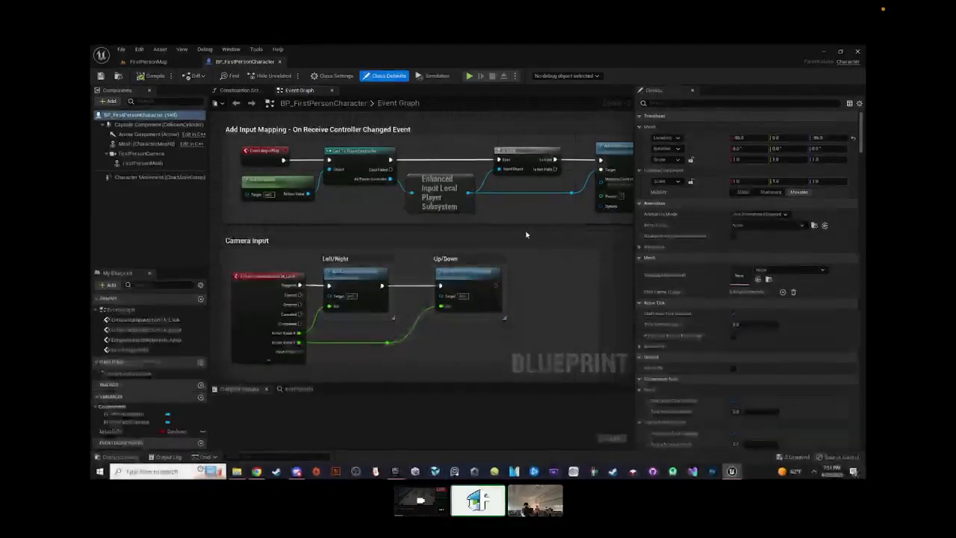
mouse_move(530, 232)
right_mouse_down()
mouse_move(512, 230)
mouse_move(522, 223)
mouse_move(524, 237)
right_mouse_up()
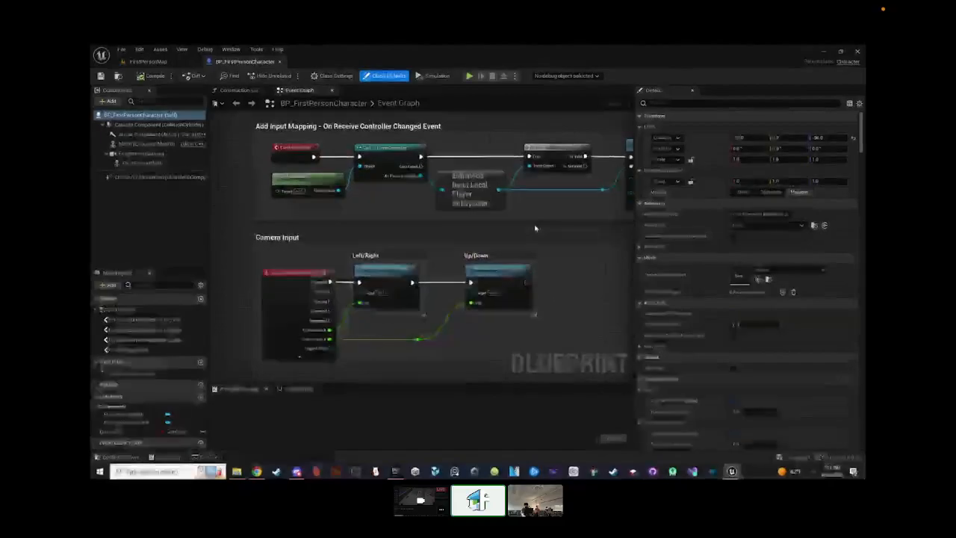
mouse_move(589, 266)
right_mouse_down()
mouse_move(580, 236)
mouse_move(569, 267)
mouse_move(595, 255)
right_mouse_up()
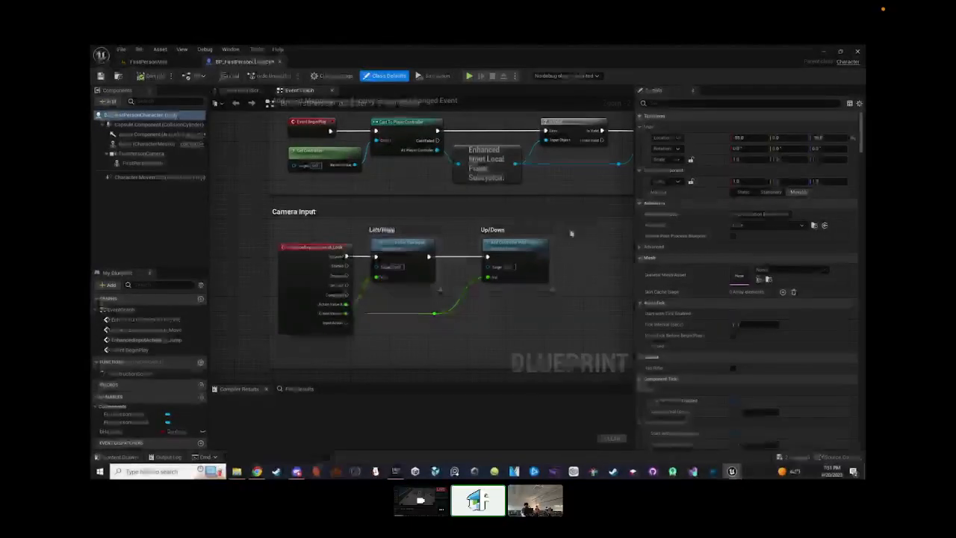
- Examine the Add Input Mapping group, following Event BeginPlay through Cast To PlayerController to the Enhanced Input Local Player Subsystem node
scroll(506, 220, "up", 1)
right_click_drag(416, 194, 346, 191)
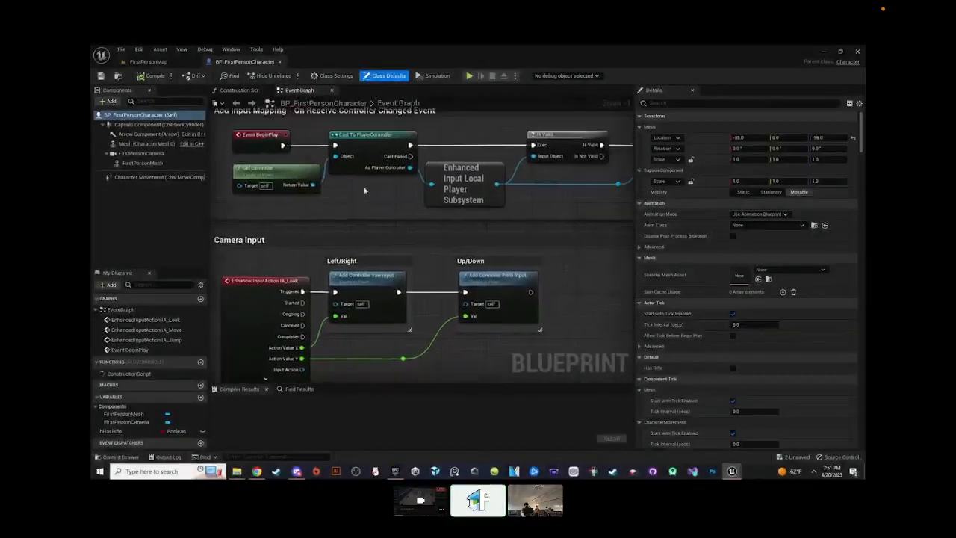
right_click_drag(432, 369, 441, 142)
mouse_move(413, 293)
right_mouse_down()
mouse_move(458, 197)
mouse_move(472, 129)
mouse_move(479, 336)
right_mouse_up()
right_click_drag(378, 101, 379, 217)
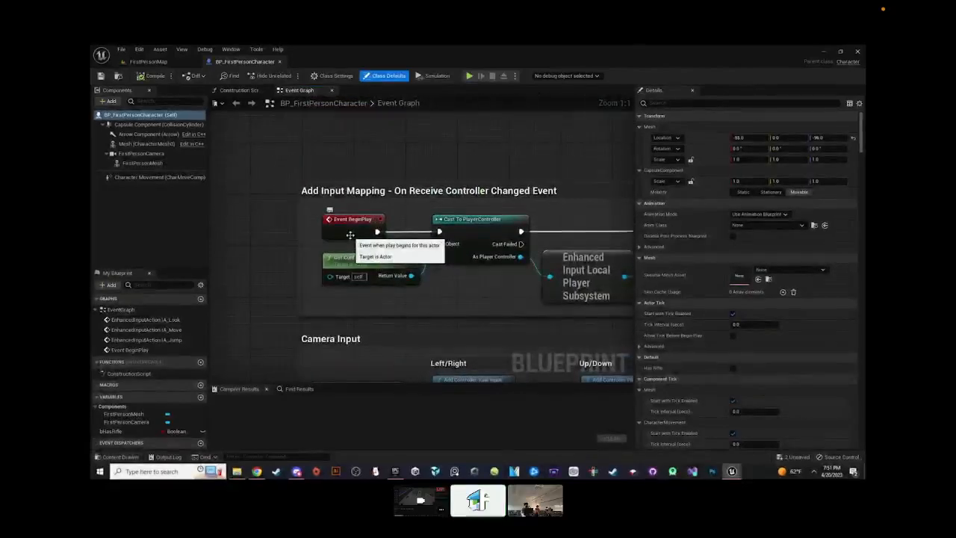
right_click_drag(451, 280, 395, 273)
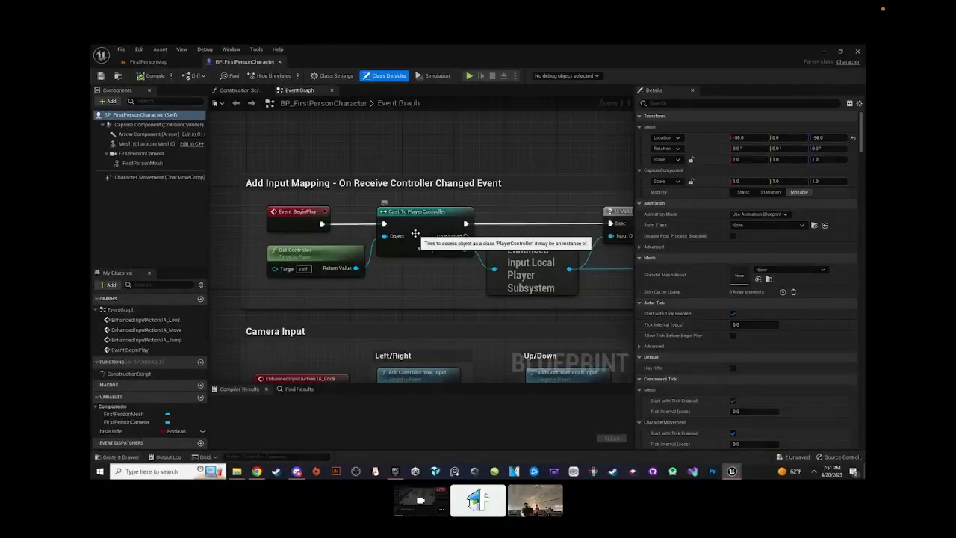
mouse_move(489, 239)
right_mouse_down()
mouse_move(408, 235)
mouse_move(367, 199)
right_mouse_up()
mouse_move(534, 250)
right_mouse_down()
mouse_move(476, 239)
mouse_move(524, 224)
right_mouse_up()
right_click_drag(262, 183, 426, 194)
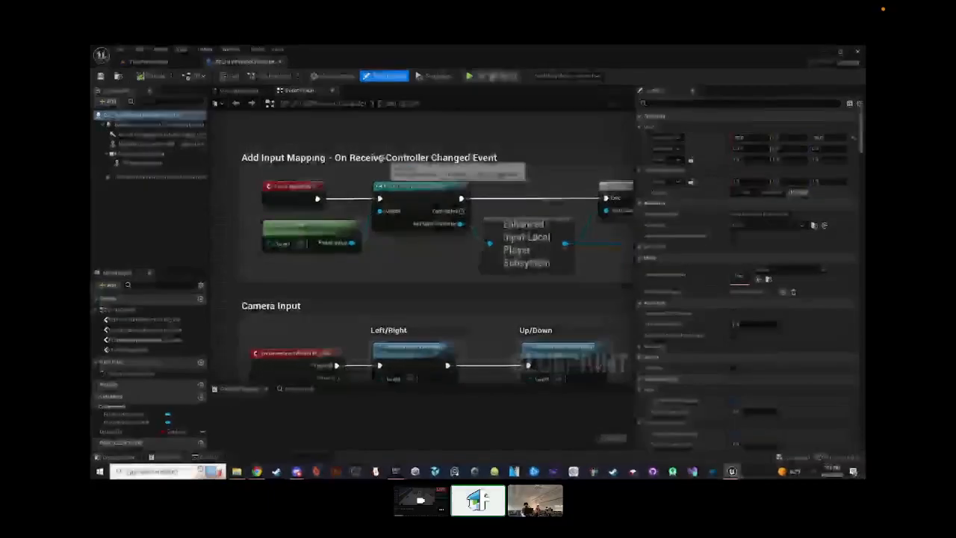
- Examine the Camera Input, Movement Input and Jump Input node groups in the character blueprint's Event Graph
right_click_drag(367, 186, 363, 134)
scroll(385, 228, "down", 2)
scroll(366, 223, "up", 2)
right_click_drag(375, 294, 389, 222)
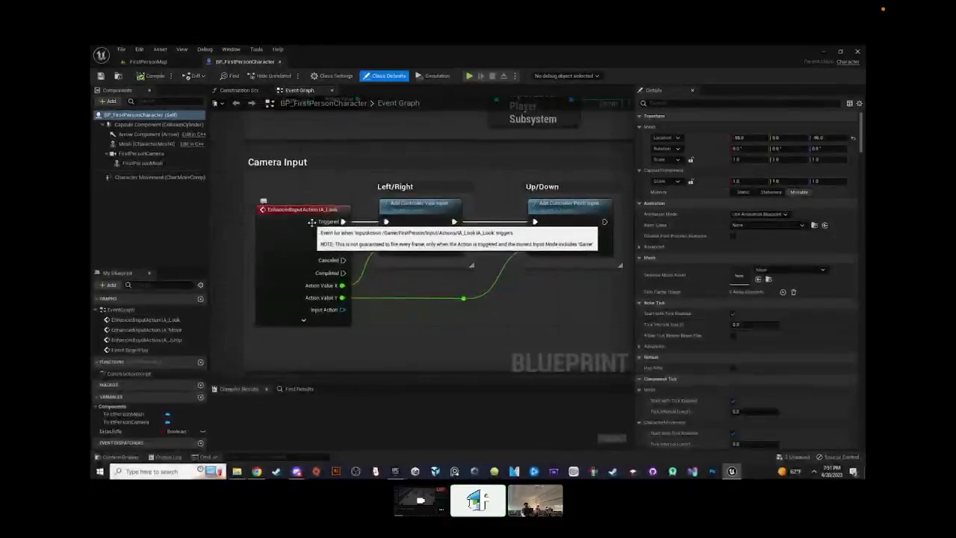
right_click_drag(481, 276, 456, 234)
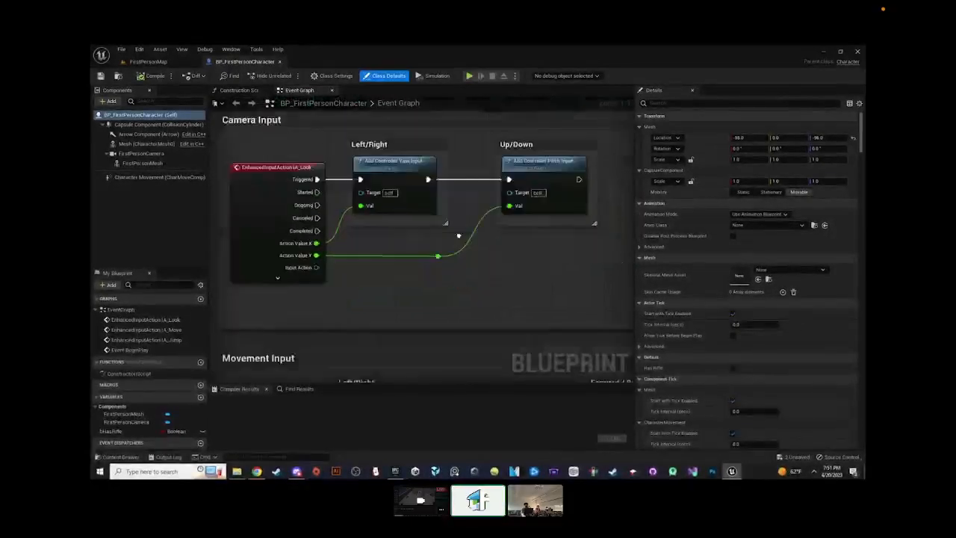
scroll(457, 235, "down", 1)
right_click_drag(476, 315, 448, 250)
scroll(448, 249, "down", 1)
right_click_drag(519, 363, 501, 249)
scroll(392, 217, "up", 2)
right_click_drag(334, 221, 416, 188)
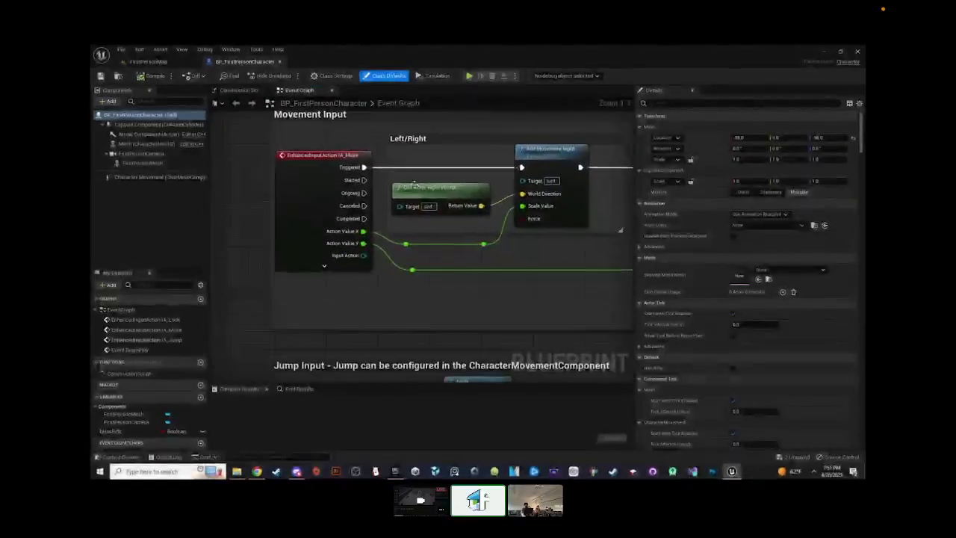
right_click_drag(557, 247, 416, 193)
right_click_drag(292, 357, 390, 240)
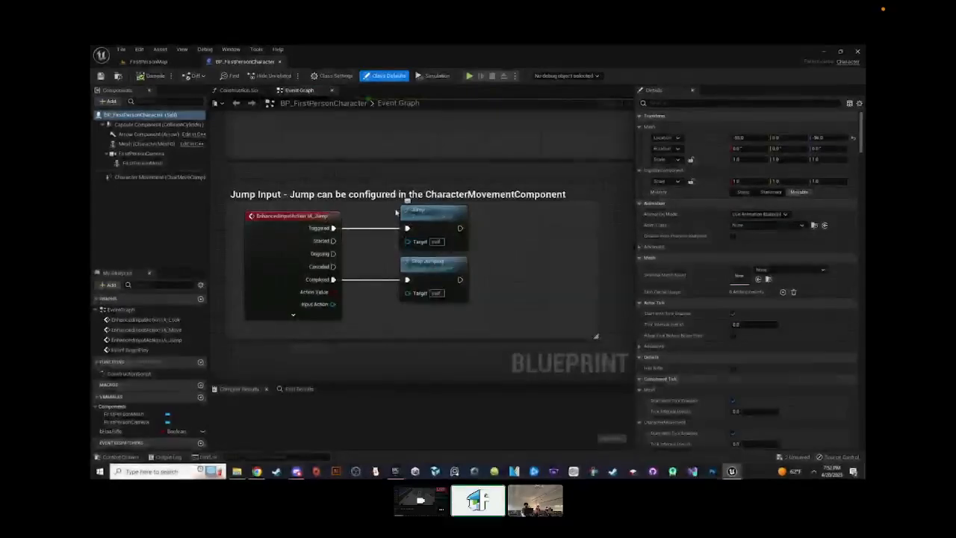
scroll(441, 248, "down", 2)
right_click_drag(427, 165, 386, 242)
scroll(386, 242, "down", 3)
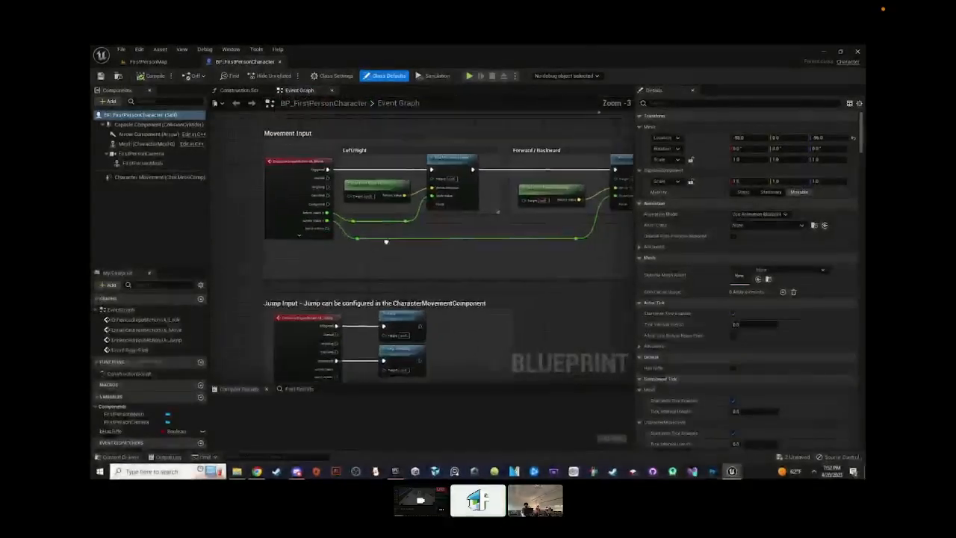
- Start a play session and arrange the preview window and the blueprint editor side by side, each filling half the screen
right_click_drag(404, 171, 387, 201)
scroll(386, 201, "up", 1)
scroll(378, 173, "up", 1)
right_click_drag(384, 107, 351, 203)
right_click_drag(399, 162, 380, 172)
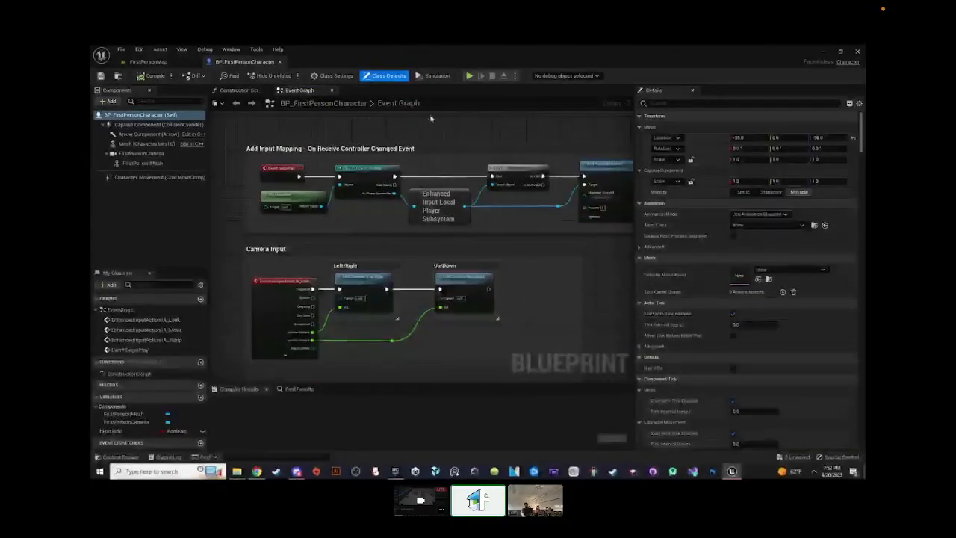
left_click(469, 76)
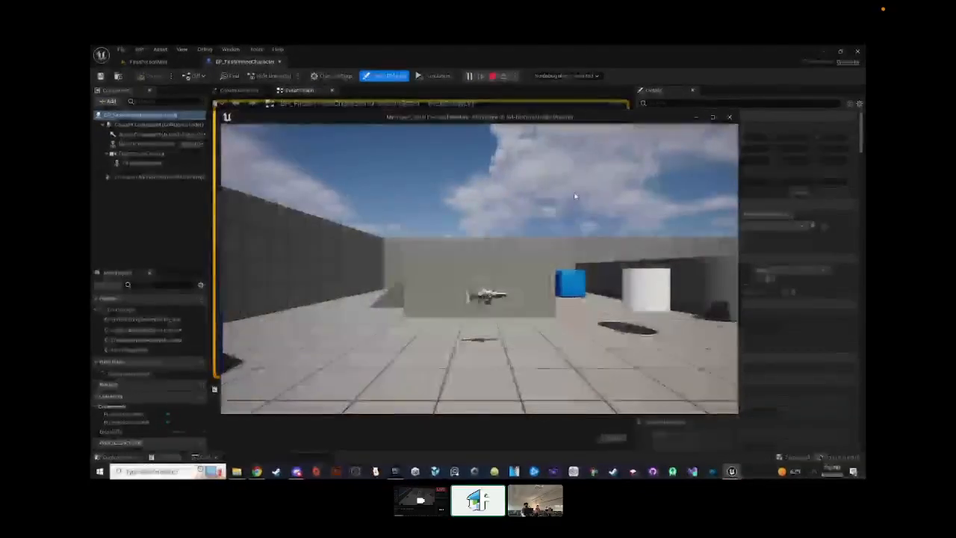
left_click_drag(538, 119, 865, 46)
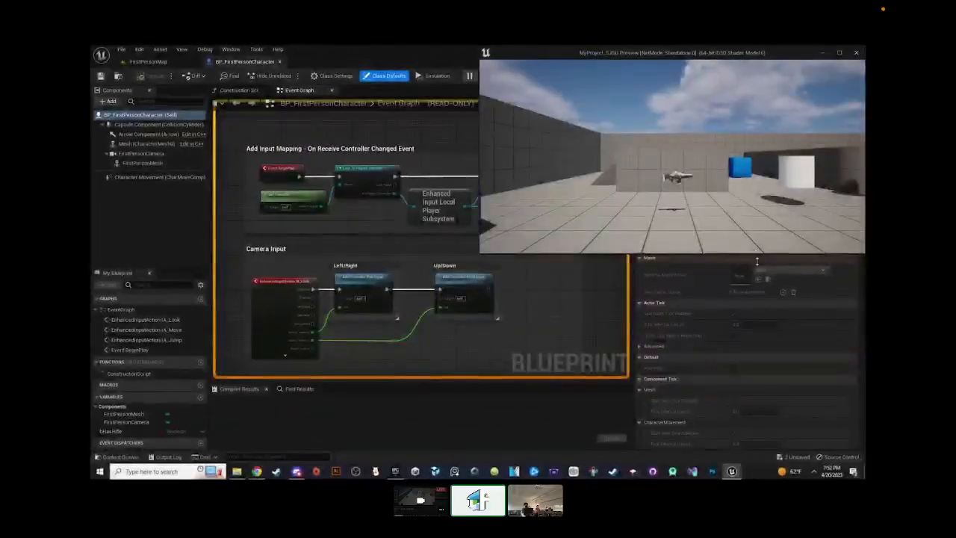
left_click_drag(757, 260, 754, 461)
left_click_drag(391, 53, 92, 47)
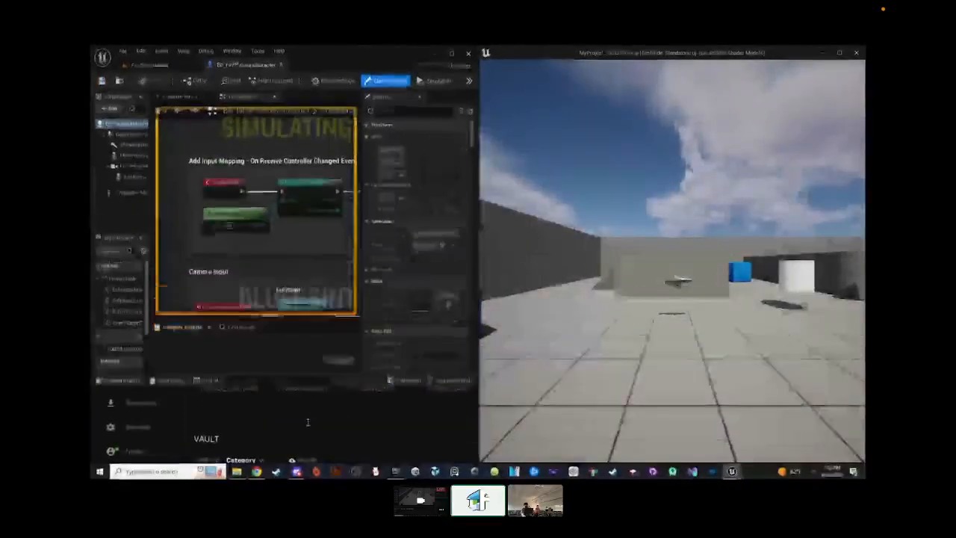
scroll(264, 239, "up", 2)
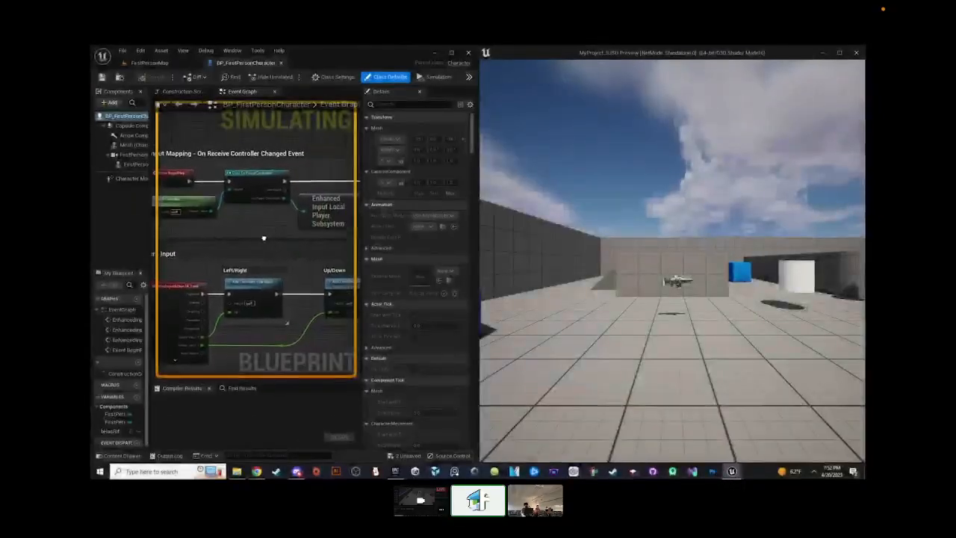
- Play-test the character by walking to the rifle, picking it up and moving around the arena, and release control
key("w")
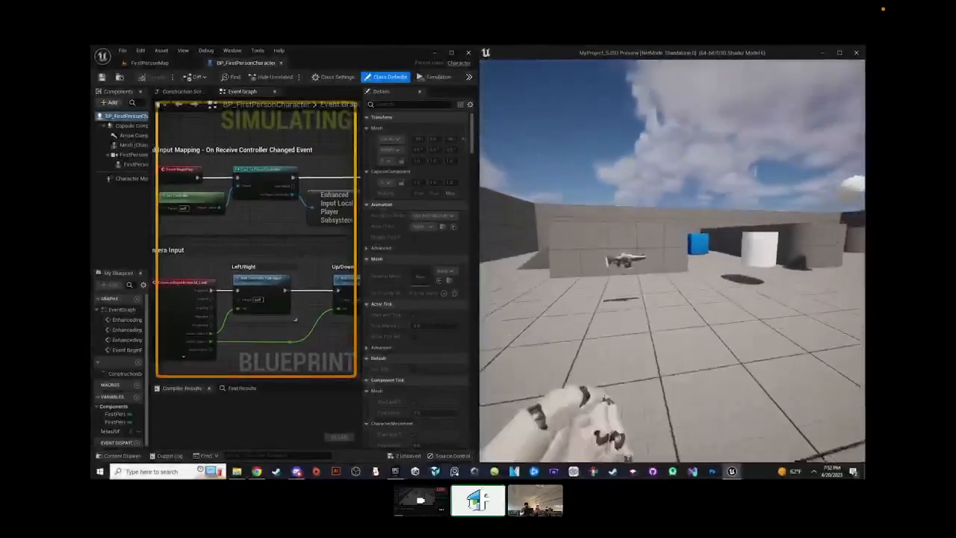
key("w")
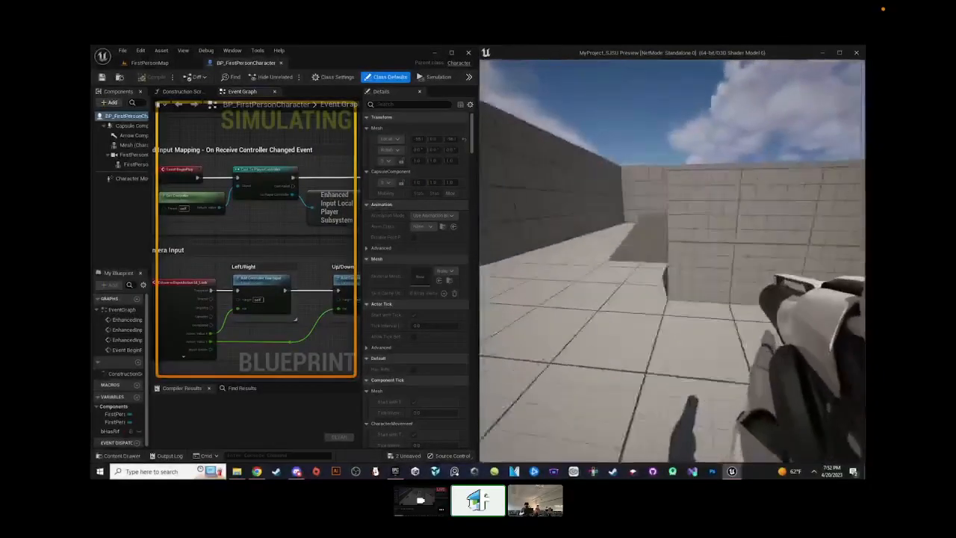
key("w")
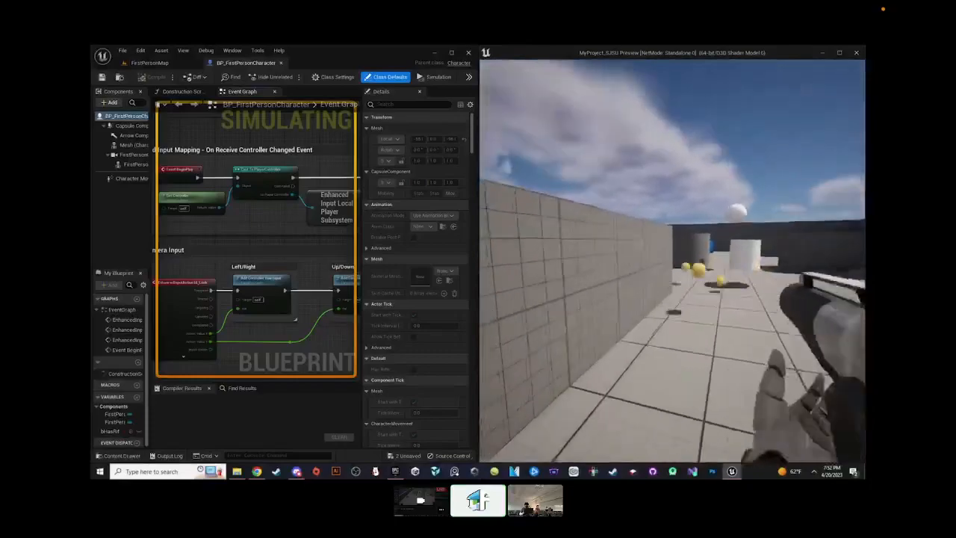
key("Escape")
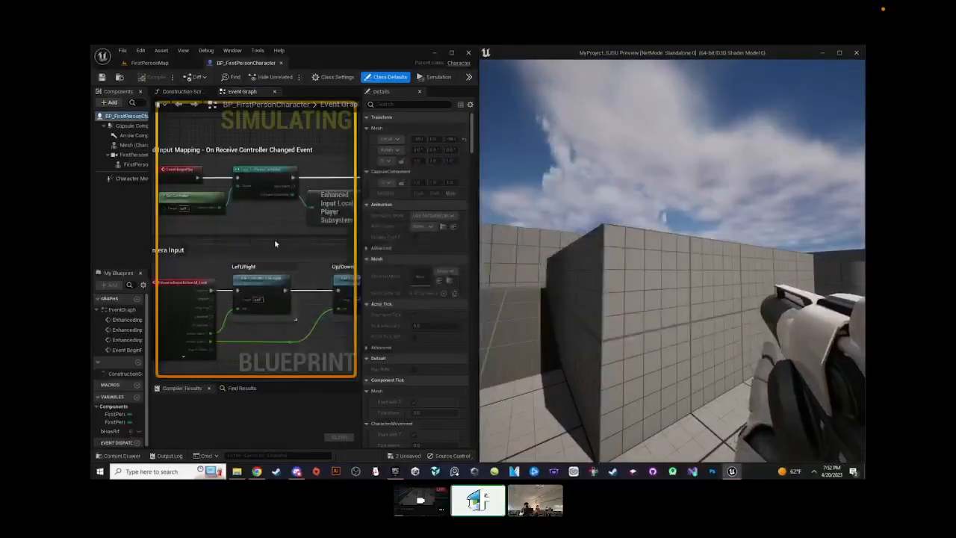
- Widen the Event Graph area and bring the Movement Input and Jump Input groups into view together
right_click_drag(269, 249, 277, 223)
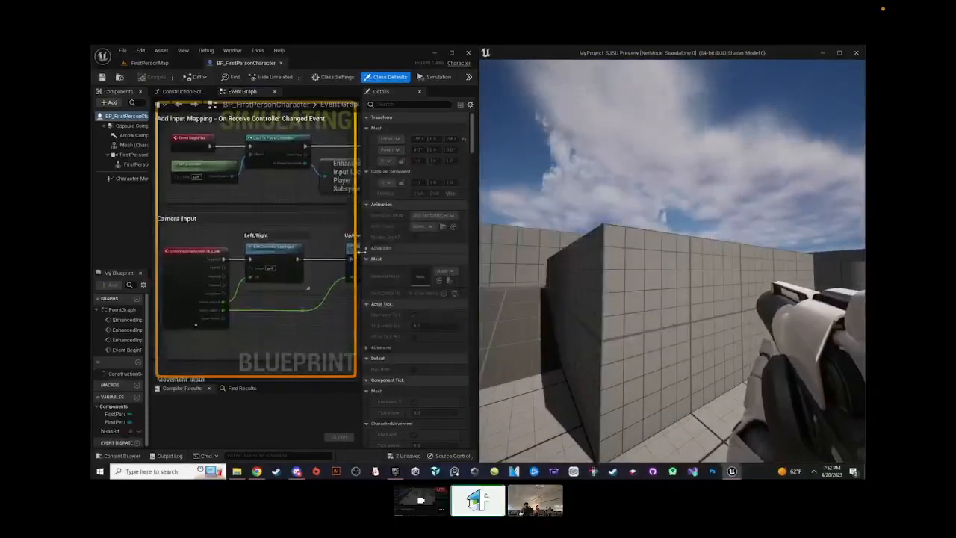
left_click_drag(361, 252, 441, 242)
scroll(384, 283, "down", 2)
right_click_drag(384, 283, 337, 198)
scroll(340, 216, "down", 1)
scroll(341, 234, "up", 2)
right_click_drag(341, 234, 367, 179)
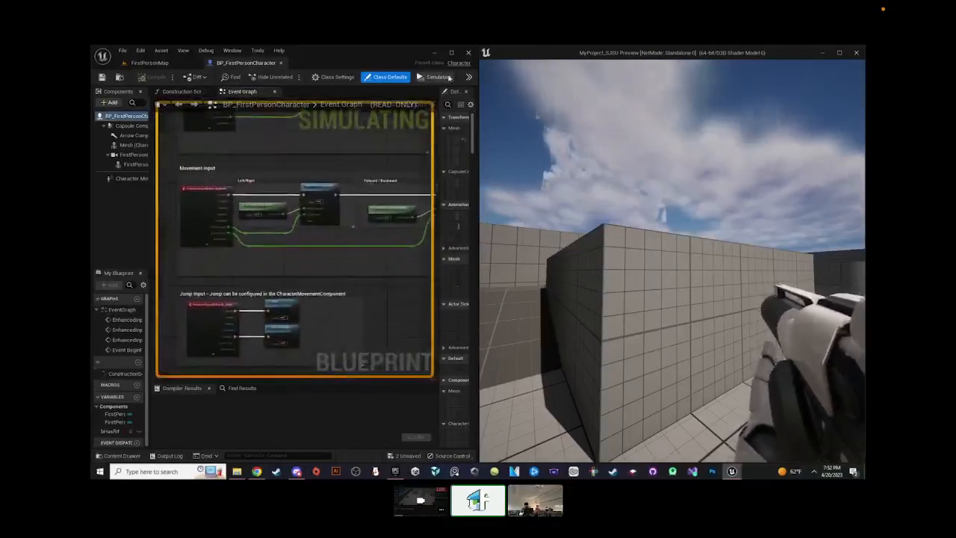
- Maximize the blueprint editor and set its debug object to the spawned BP_FirstPersonCharacter0
left_click(468, 77)
left_click(497, 159)
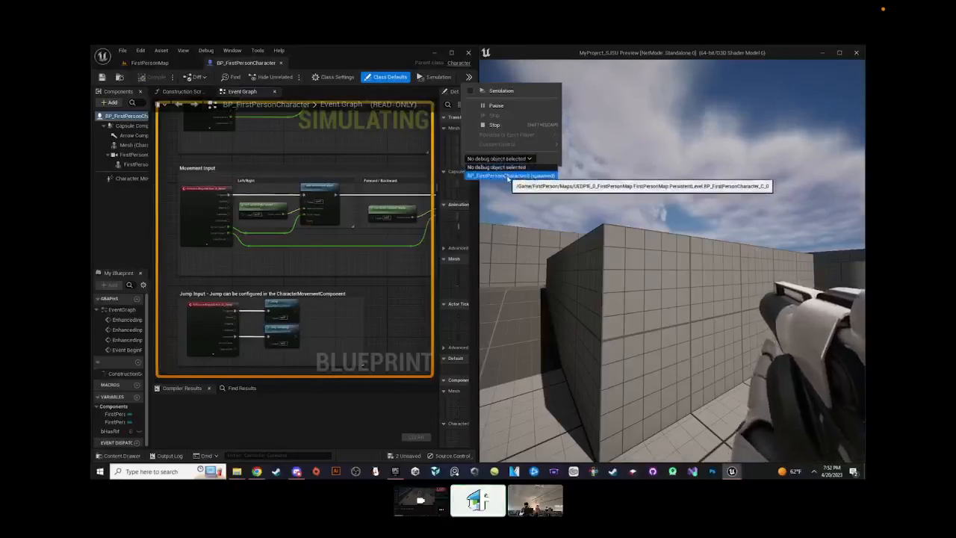
left_click(452, 53)
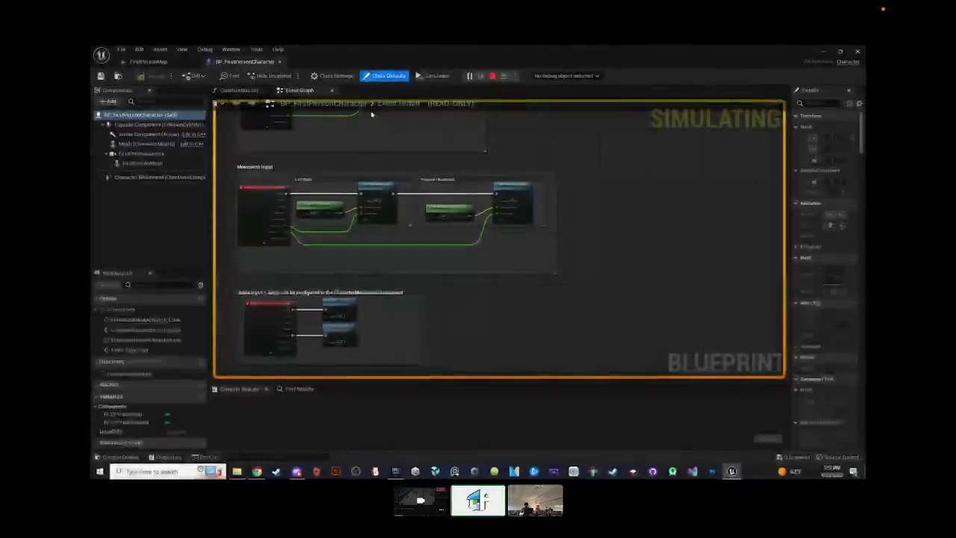
left_click(553, 76)
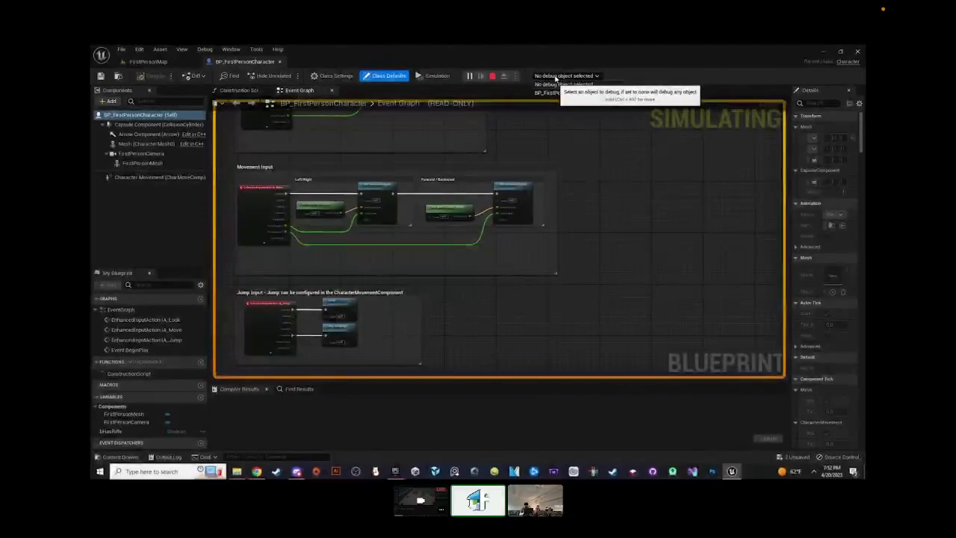
left_click(561, 93)
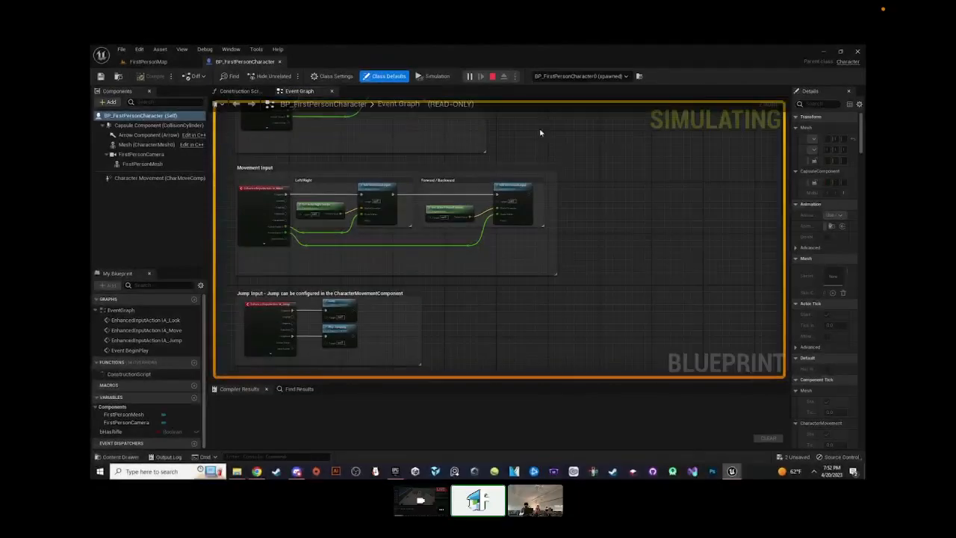
- Return the blueprint editor to full height beside the game preview, framing the Movement Input and Jump Input nodes
double_click(373, 60)
left_click_drag(373, 60, 93, 47)
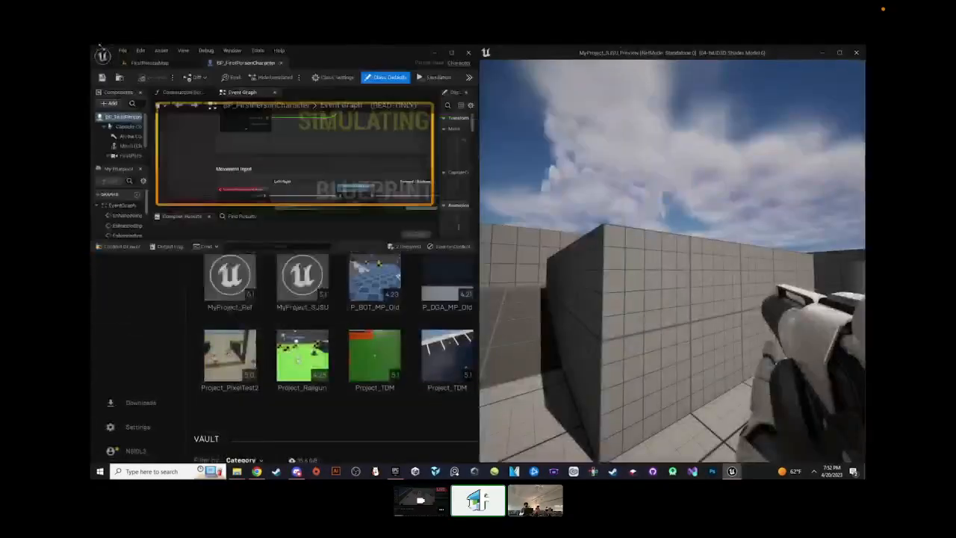
left_click(347, 166)
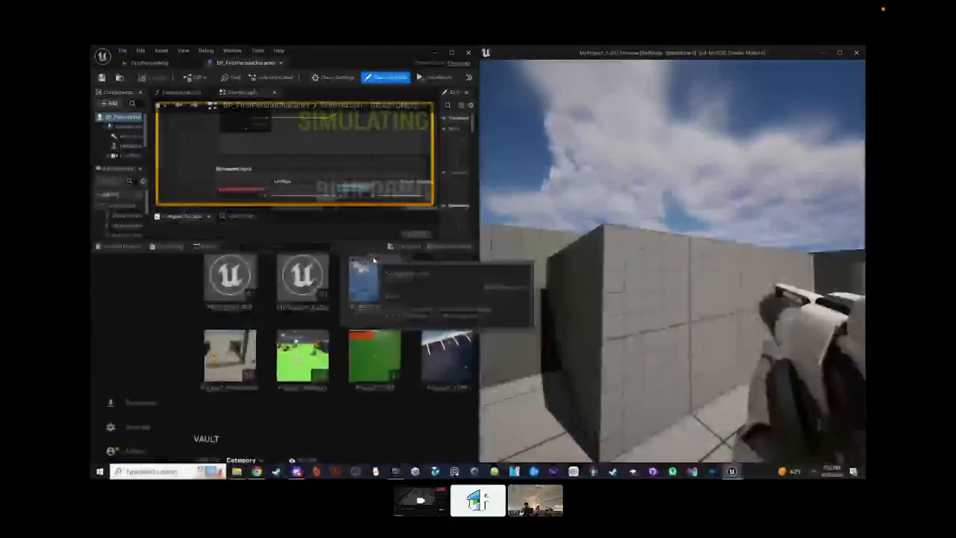
left_click_drag(375, 253, 354, 451)
right_click_drag(351, 290, 307, 239)
scroll(328, 219, "up", 1)
scroll(326, 217, "down", 1)
scroll(298, 236, "up", 1)
right_click_drag(251, 264, 260, 273)
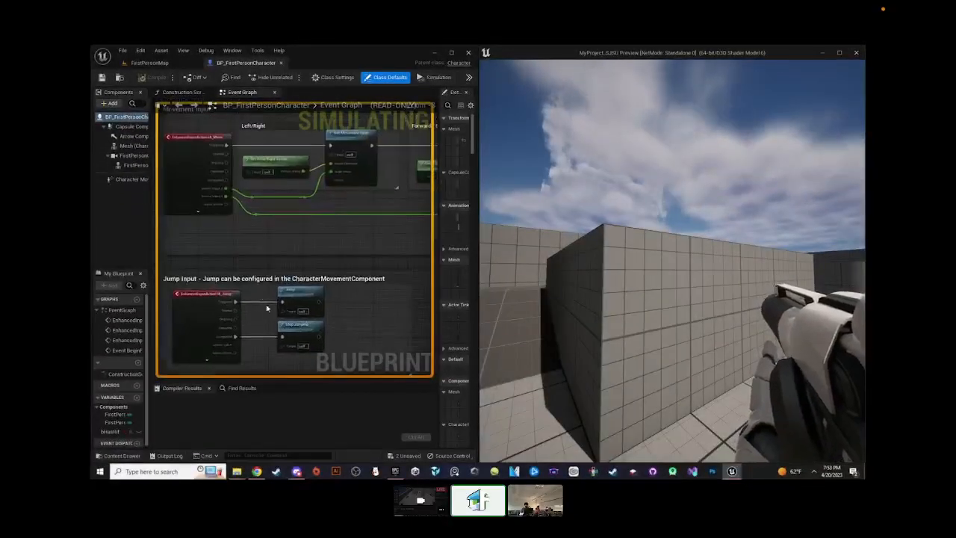
- Walk and jump the character around the arena while watching the execution flow in the Movement Input and Jump Input nodes
key("w")
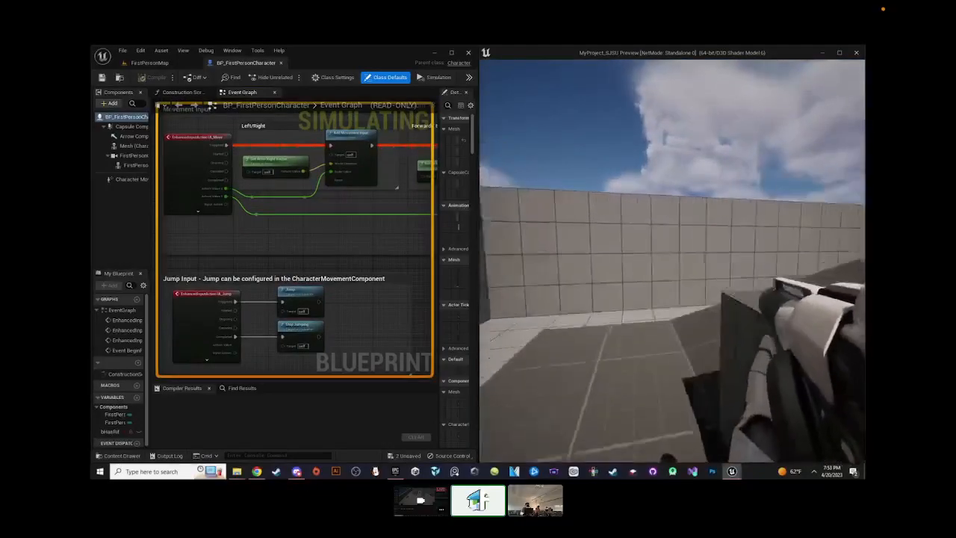
key("space")
key("w")
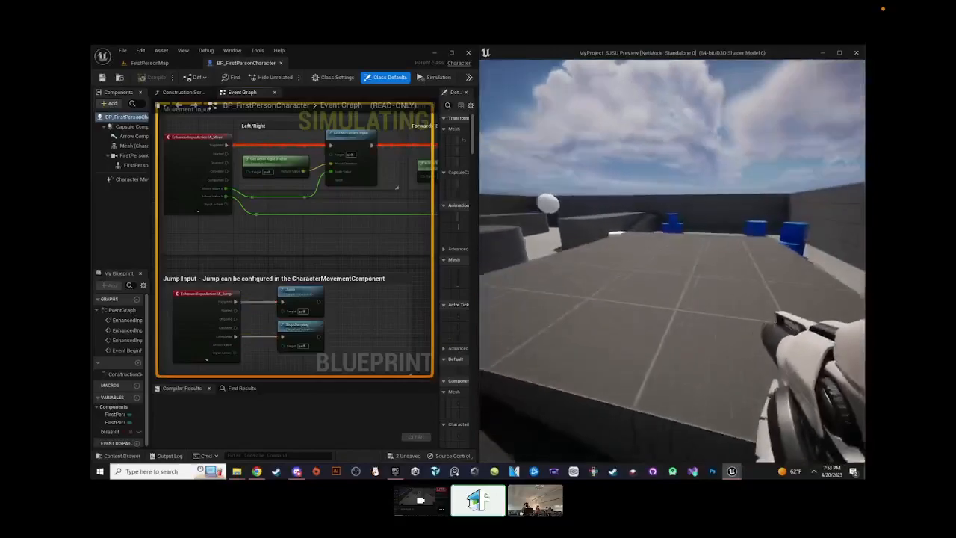
key("space")
key("space")
key("w")
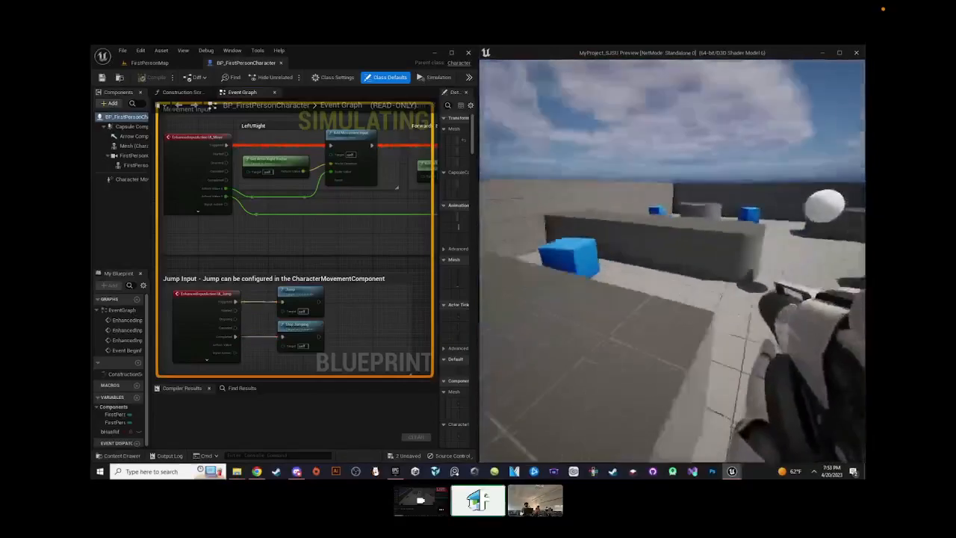
key("w")
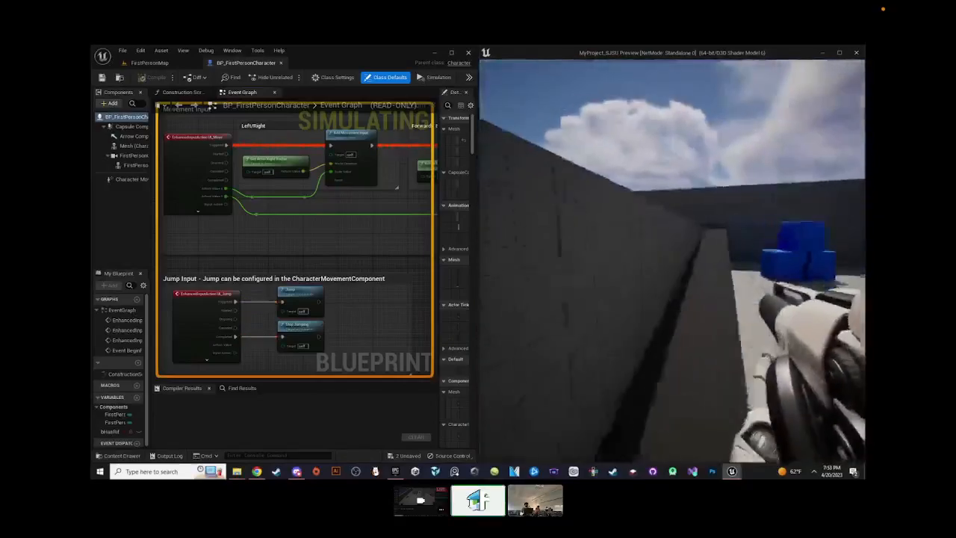
key("w")
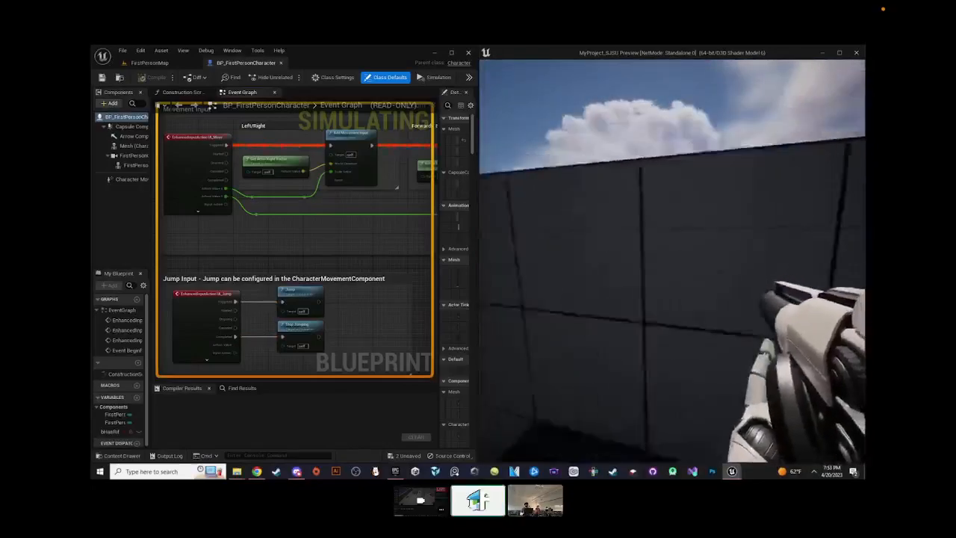
key("space")
key("w")
key("space")
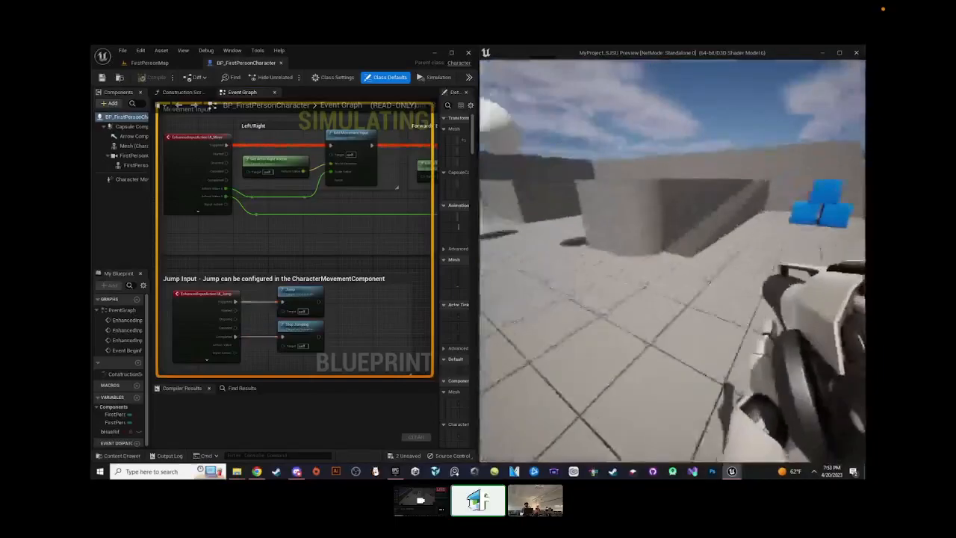
key("w")
key("space")
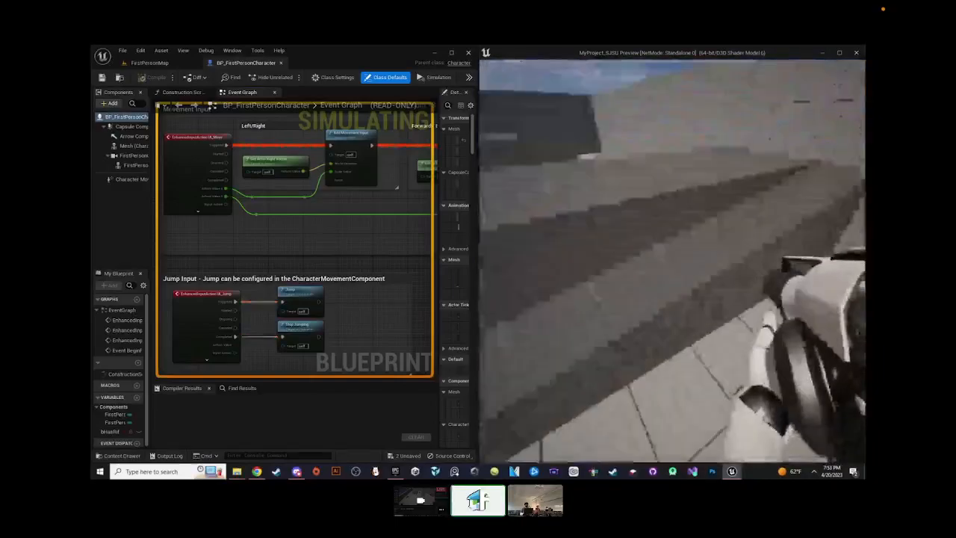
key("space")
key("w")
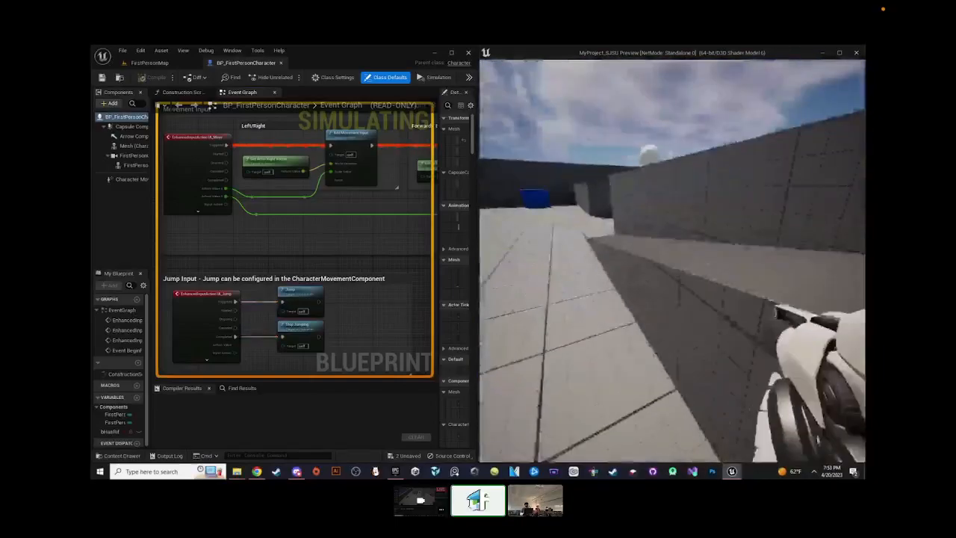
- Maximize the blueprint editor and end the running play session
left_click(454, 52)
right_click_drag(441, 161, 505, 263)
left_click(493, 77)
- Examine the Add Input Mapping group's node chain from Event BeginPlay through Cast To PlayerController to Is Valid
right_click_drag(505, 154, 521, 263)
scroll(520, 263, "down", 3)
scroll(521, 262, "up", 5)
right_click_drag(516, 186, 480, 138)
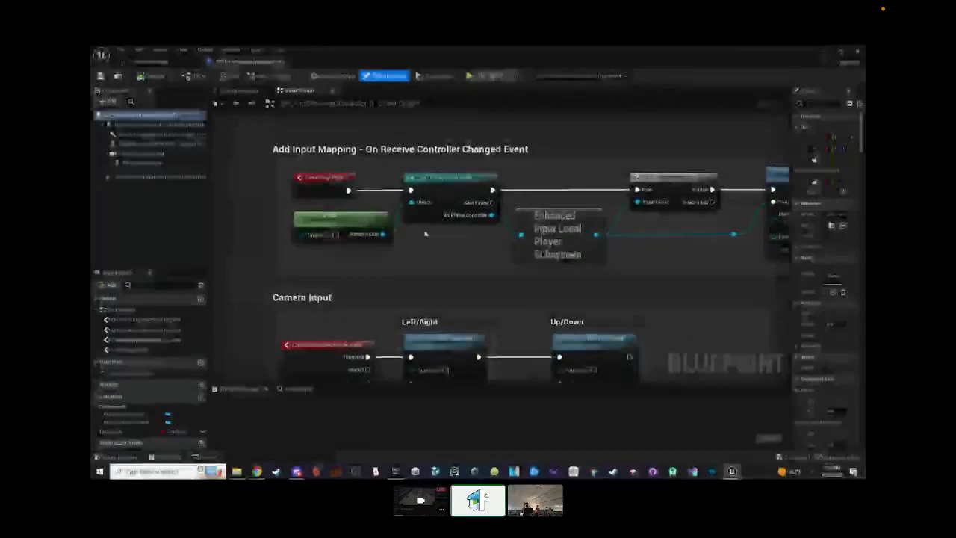
right_click_drag(457, 250, 499, 238)
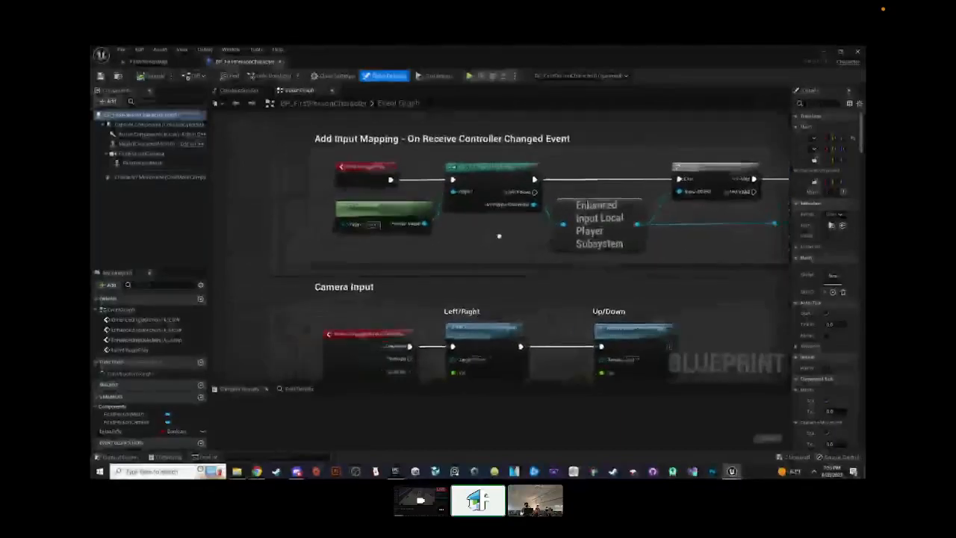
right_click_drag(404, 183, 396, 245)
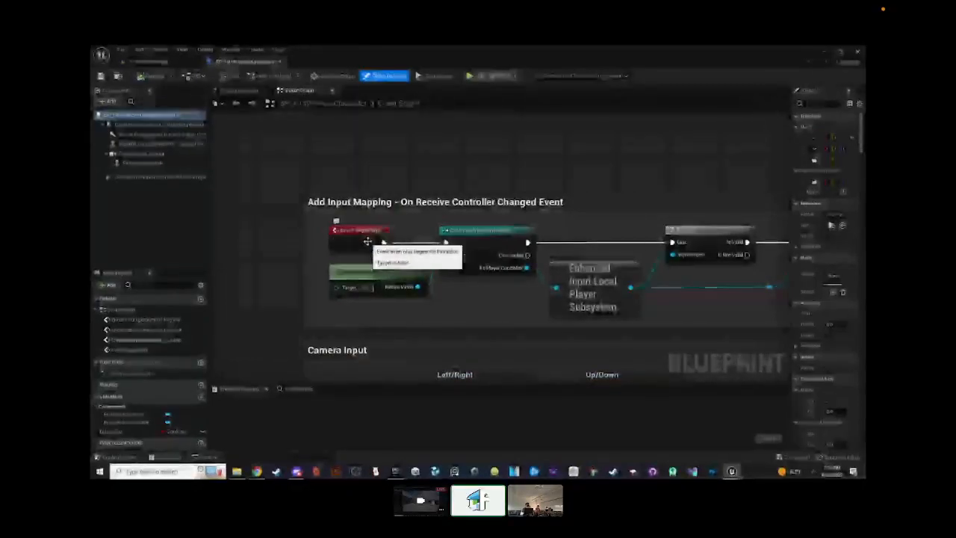
right_click_drag(417, 239, 348, 221)
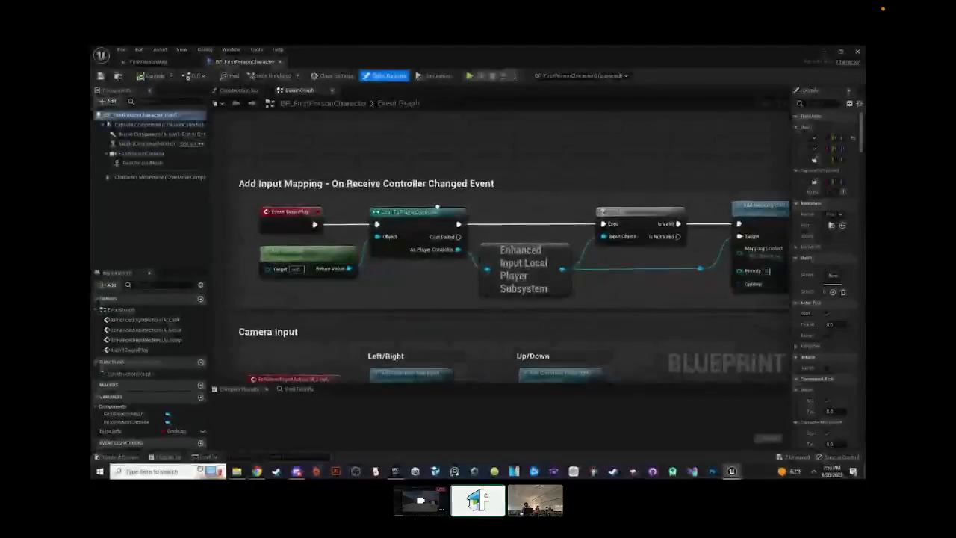
right_click_drag(469, 210, 403, 200)
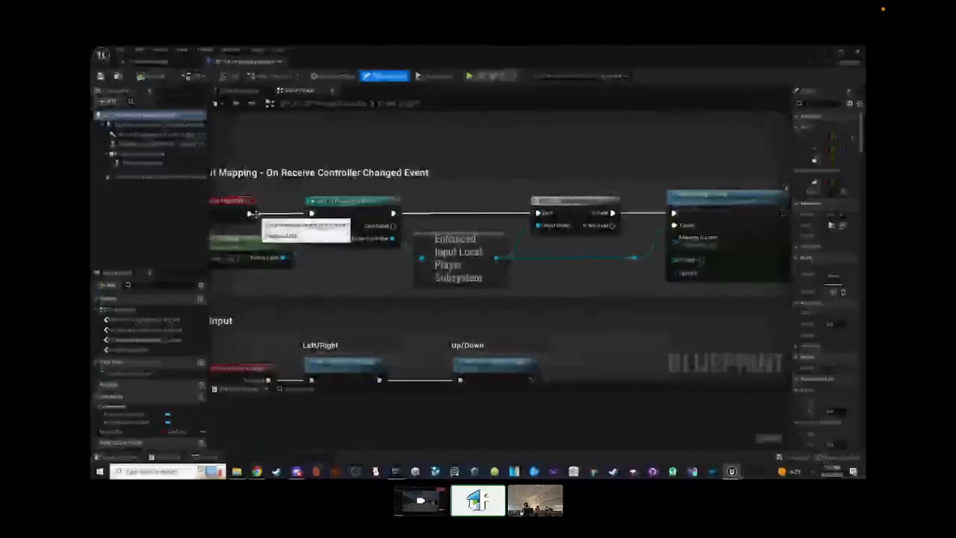
- Break the execution wire between Event BeginPlay and Cast To PlayerController
right_click_drag(249, 215, 290, 209)
left_click_drag(290, 209, 350, 168)
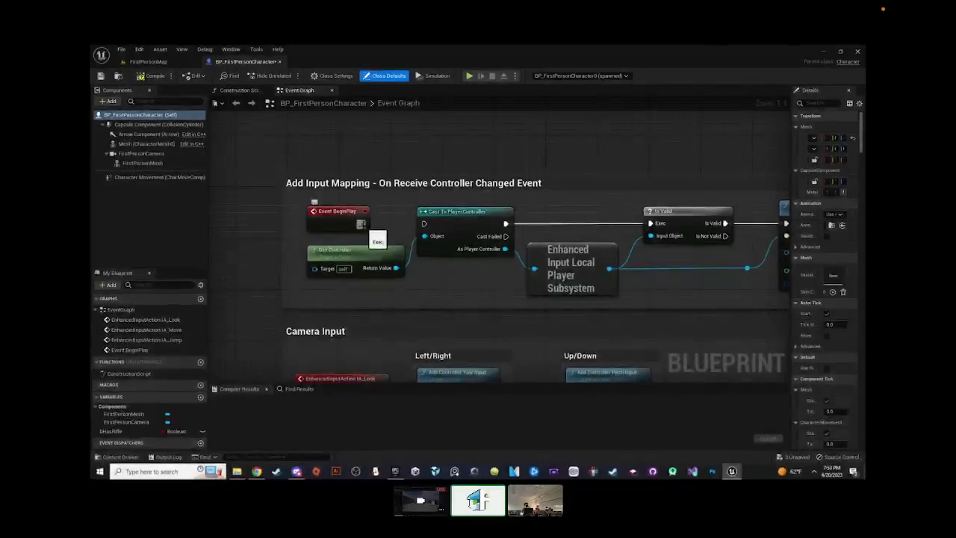
left_click_drag(362, 224, 426, 224)
right_click_drag(361, 224, 457, 220)
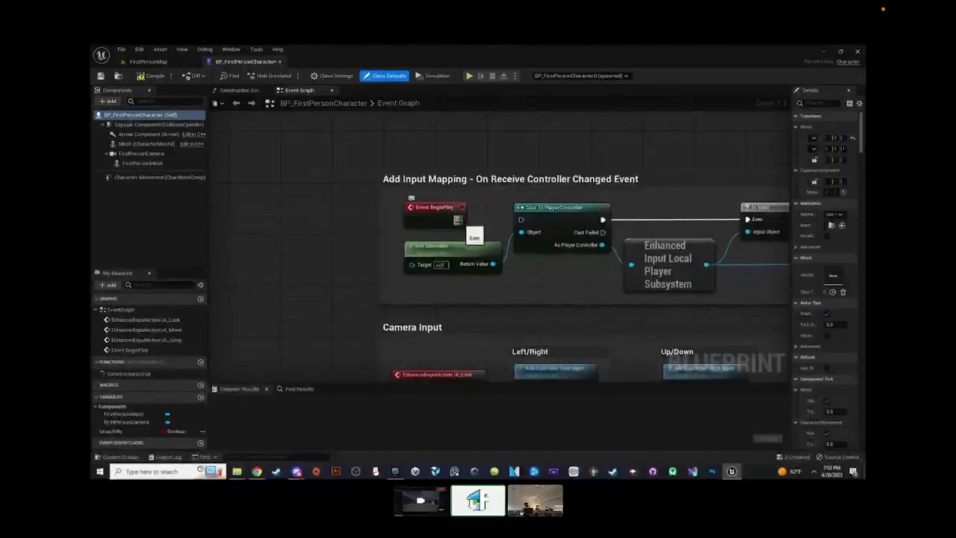
- Move the Event BeginPlay node out of the Add Input Mapping group onto the empty graph area before it
right_click_drag(514, 213, 600, 190)
left_click_drag(514, 194, 327, 195)
right_click_drag(416, 193, 533, 187)
left_click(526, 188)
left_click(442, 197)
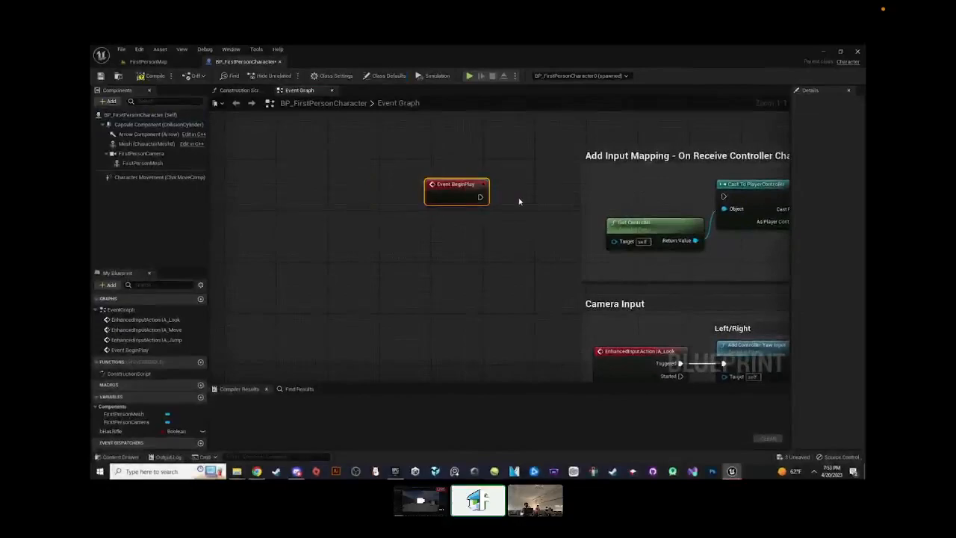
- Insert a Print String node between Event BeginPlay and Cast To PlayerController, wiring the execution through it
left_click_drag(489, 201, 532, 201)
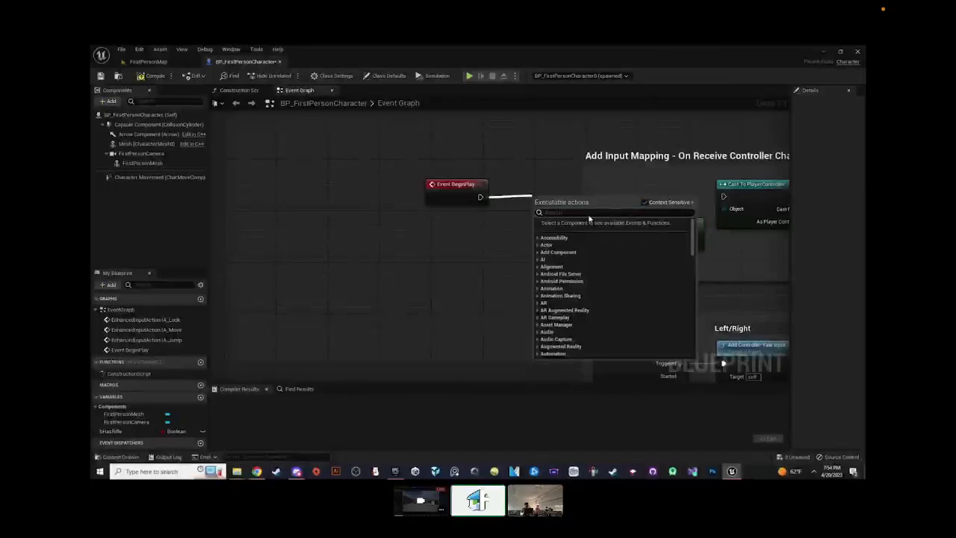
type("print")
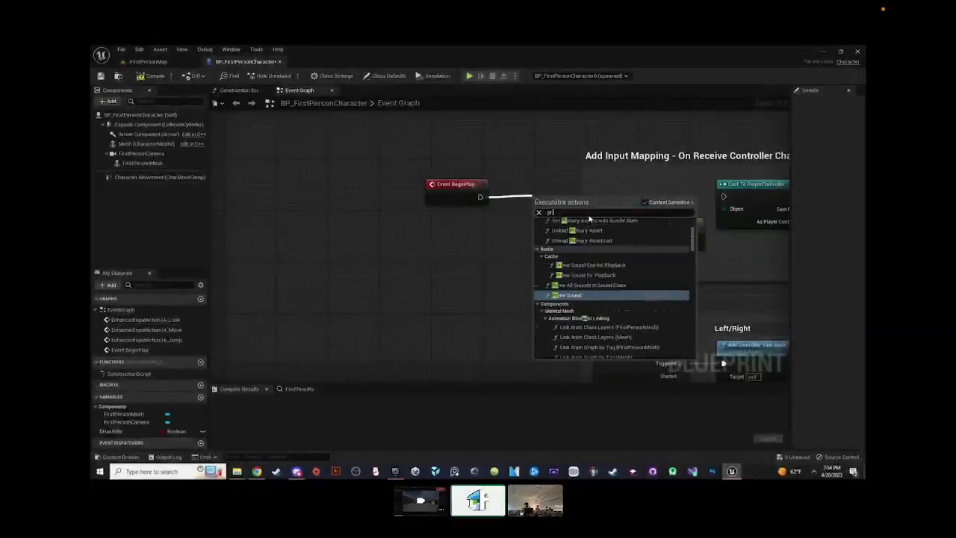
type(" string")
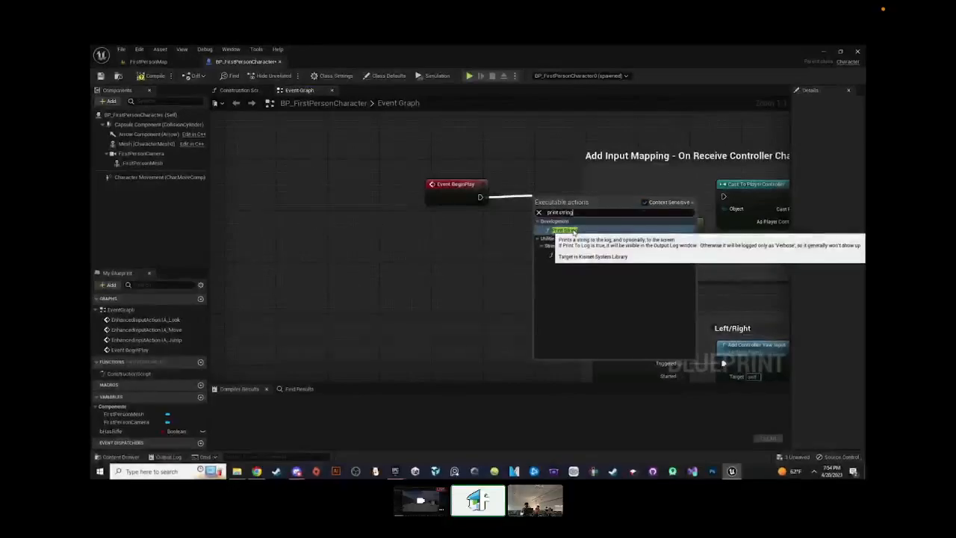
left_click(573, 231)
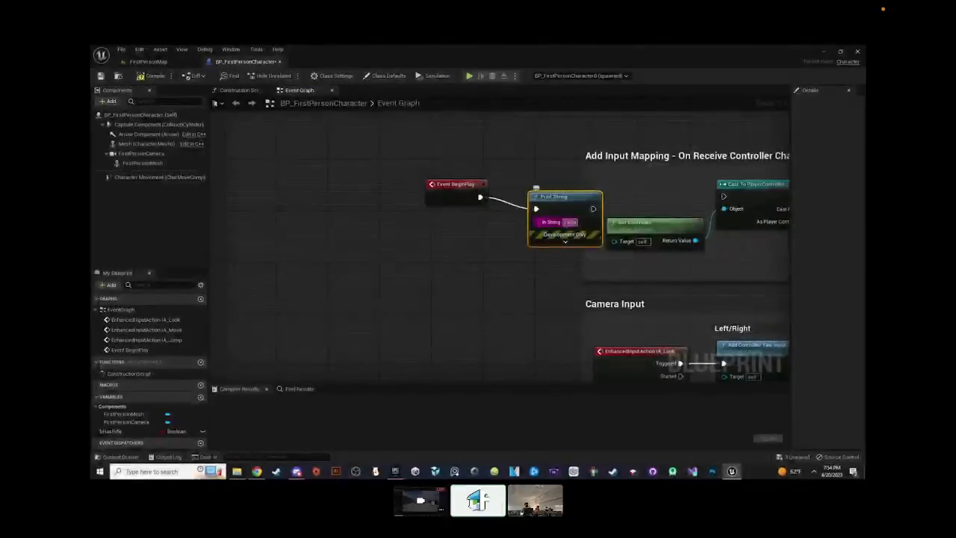
left_click(614, 177)
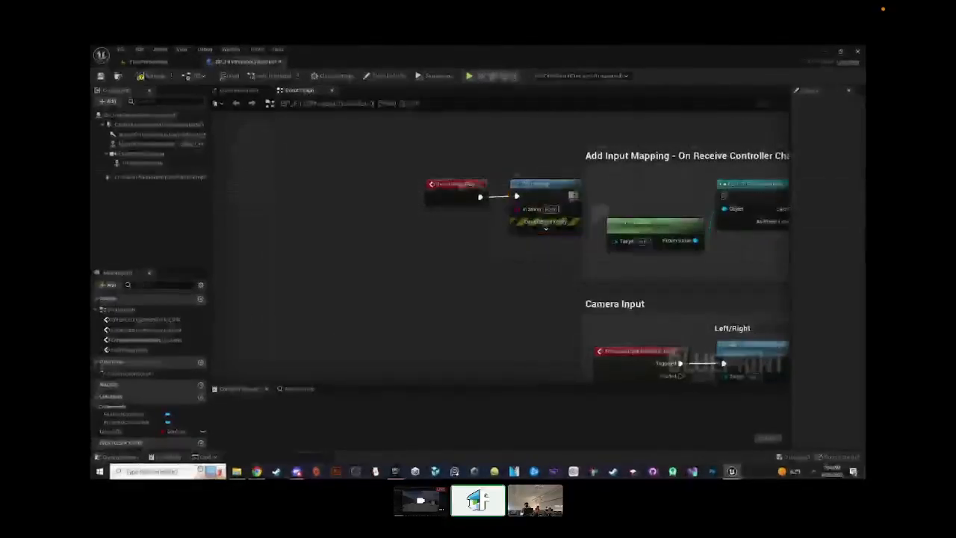
right_click_drag(730, 196, 591, 183)
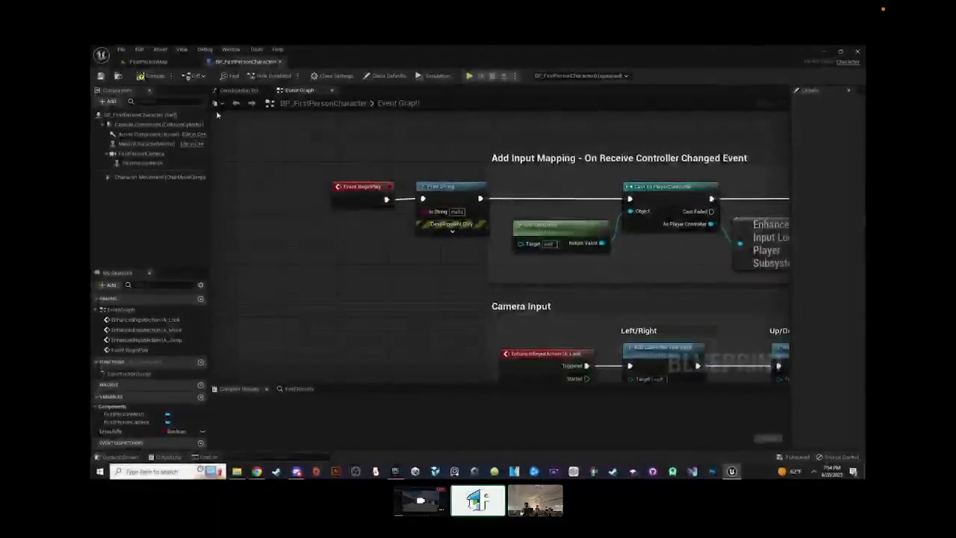
- Compile the blueprint and play-test the level briefly to check the Print String message
left_click(158, 78)
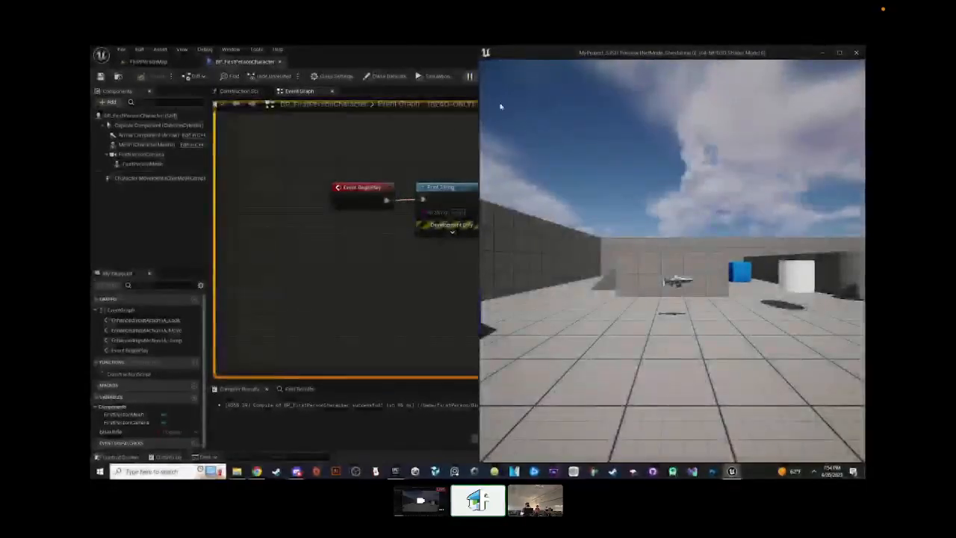
key("Escape")
right_click_drag(531, 219, 526, 189)
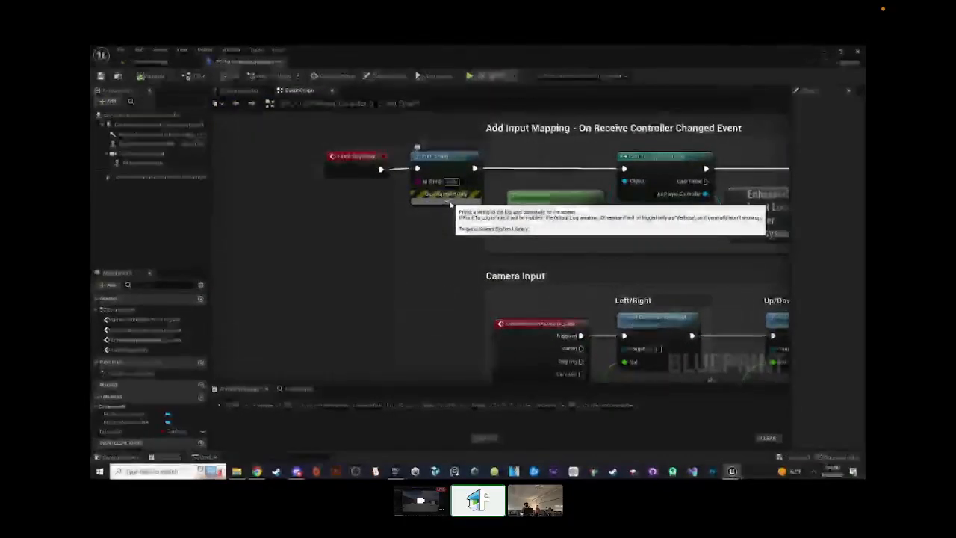
- Expand the Print String node's advanced options and set its Text Color to magenta
left_click(449, 201)
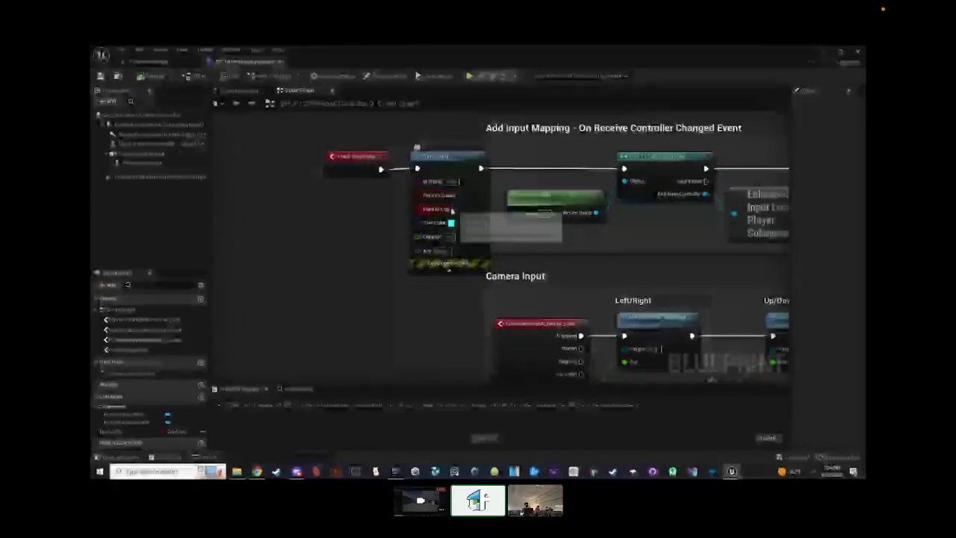
left_click(450, 223)
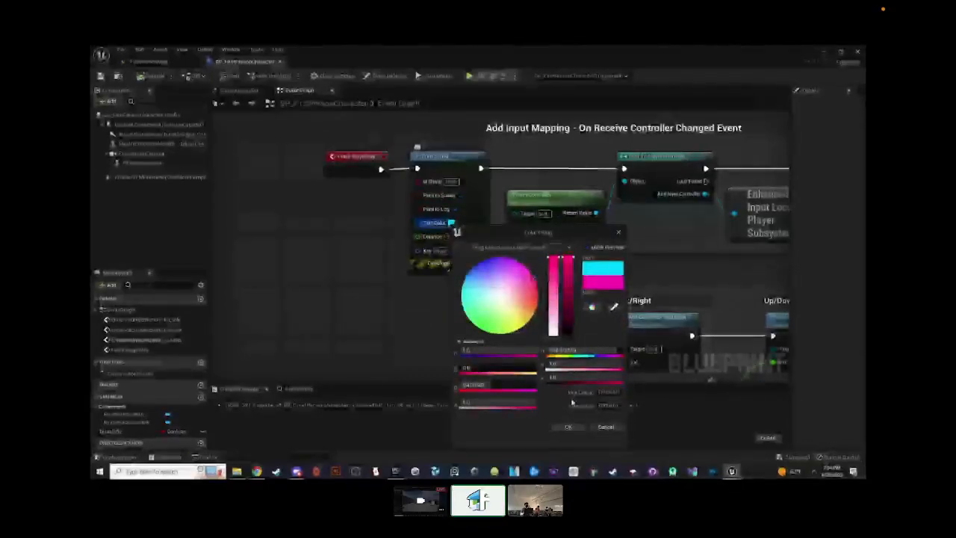
left_click(569, 426)
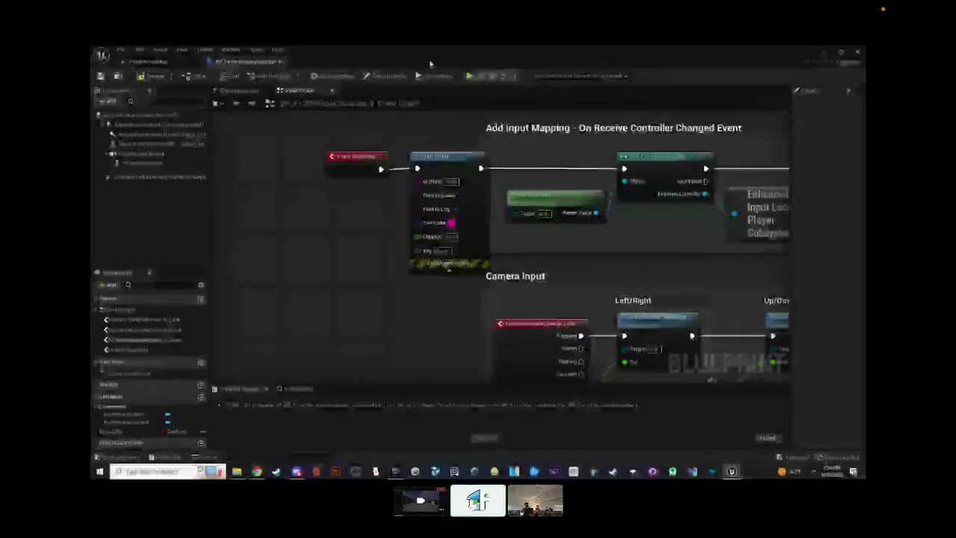
- Play the level, walk the character forward to check the recolored message, and stop the session
left_click(468, 77)
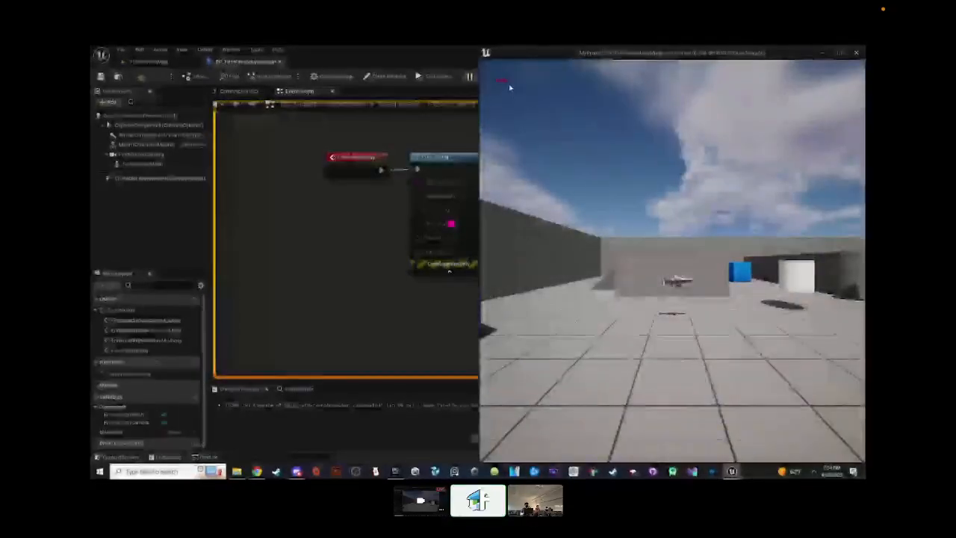
left_click(687, 194)
key("w")
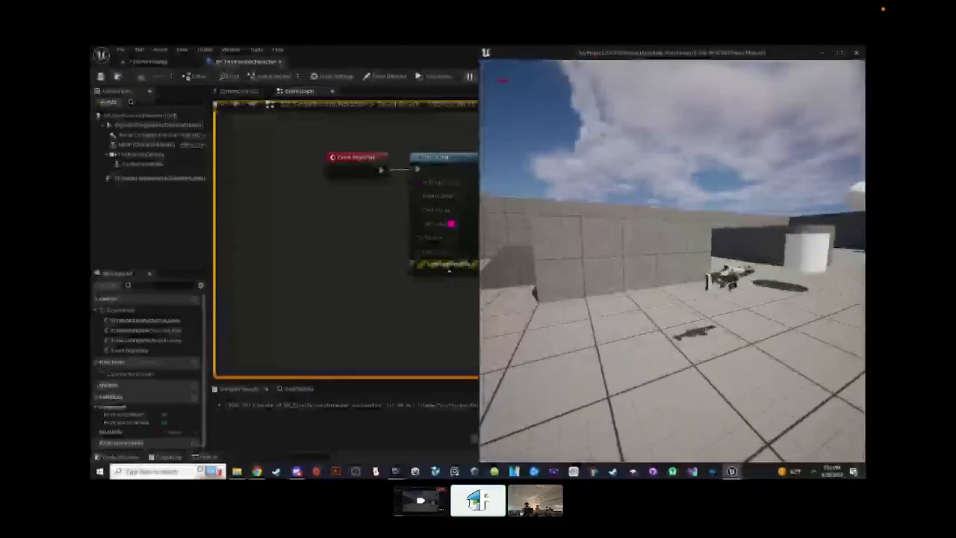
key("alt+Tab")
right_click_drag(578, 131, 513, 131)
left_click(493, 78)
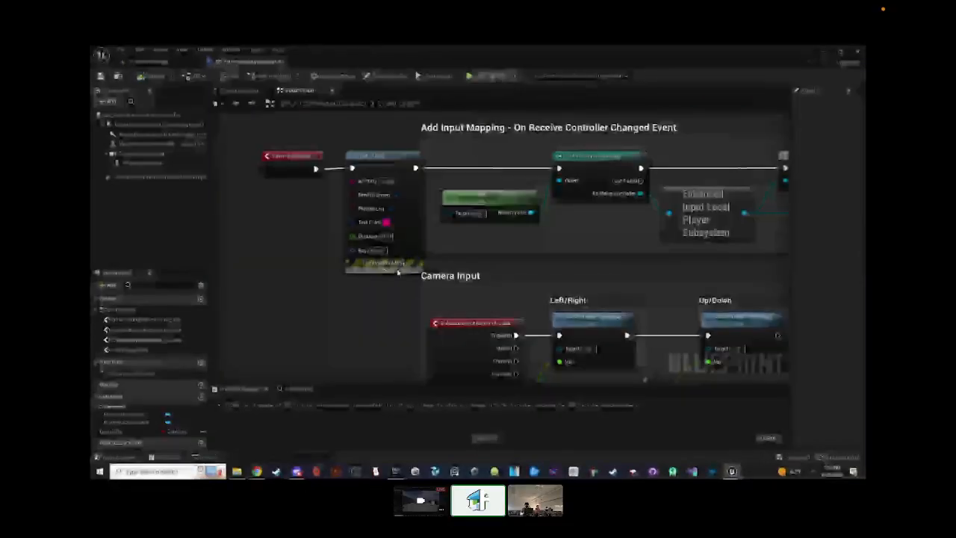
- Change the Print String node's In String greeting and collapse its advanced options
right_click_drag(384, 143, 424, 168)
left_click(439, 208)
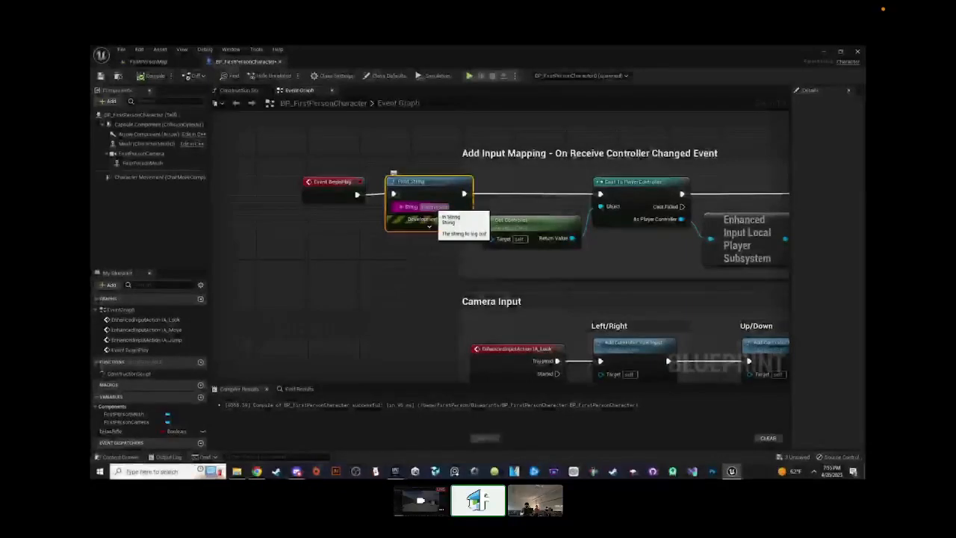
left_click(419, 263)
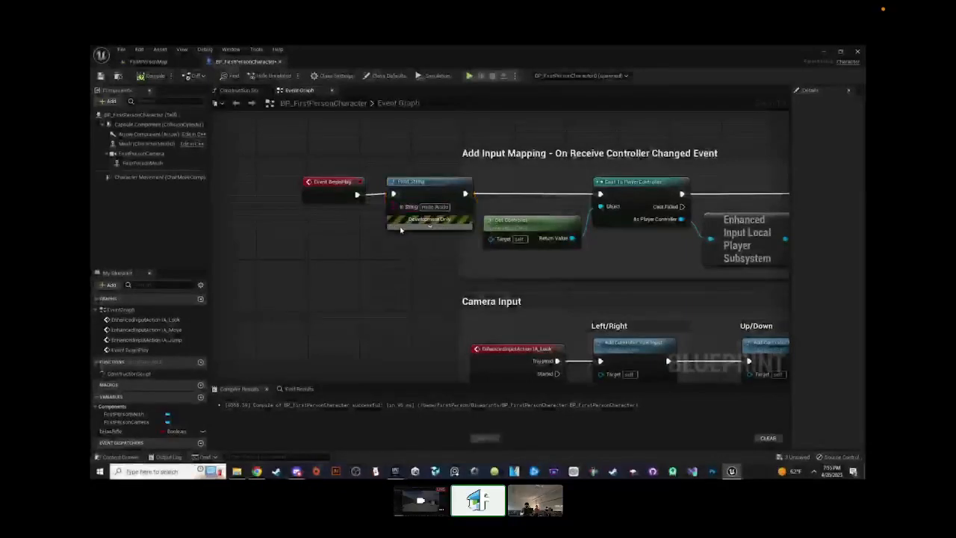
- Look over the Camera Input and Movement Input groups and the FirstPersonMap level, finishing on the Jump Input group
right_click_drag(401, 230, 349, 205)
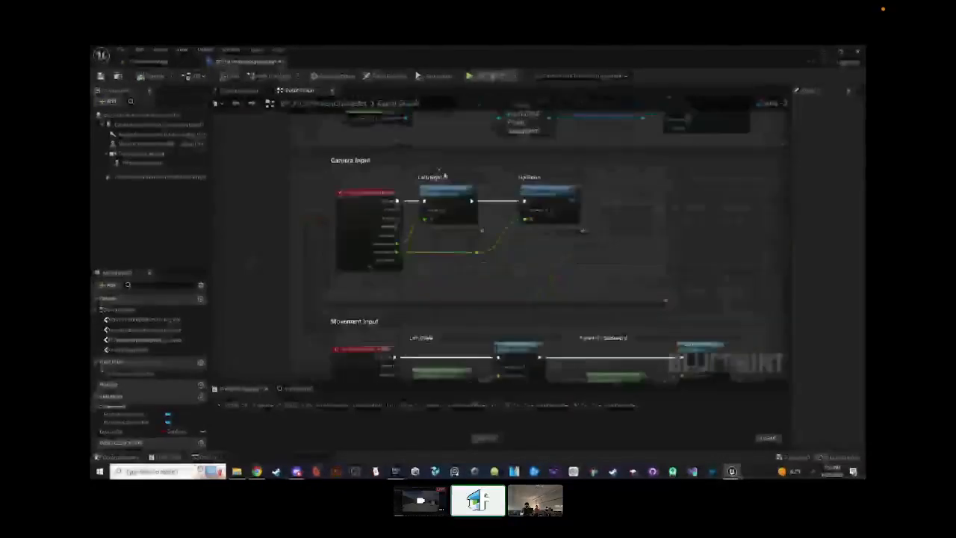
right_click_drag(486, 280, 436, 91)
right_click_drag(448, 274, 470, 171)
left_click(176, 63)
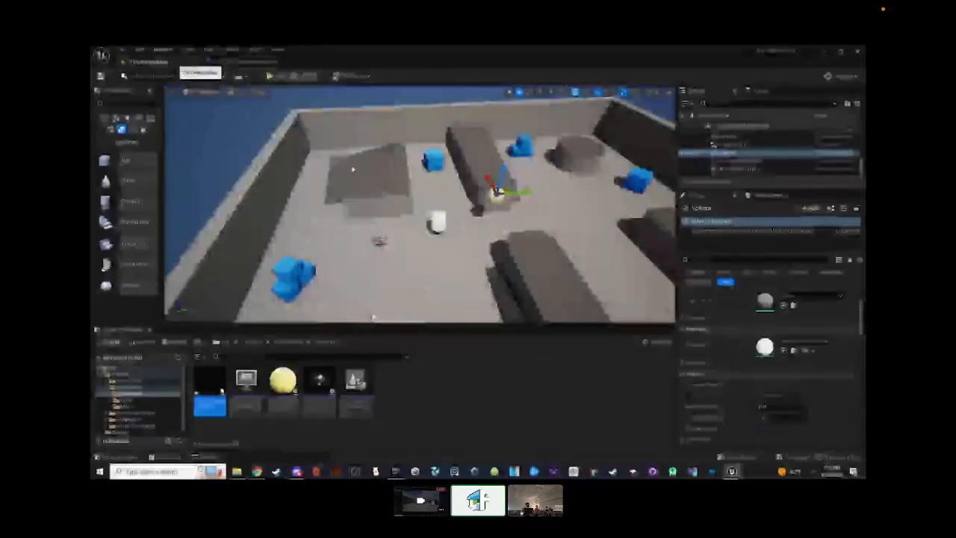
right_click_drag(352, 169, 363, 202)
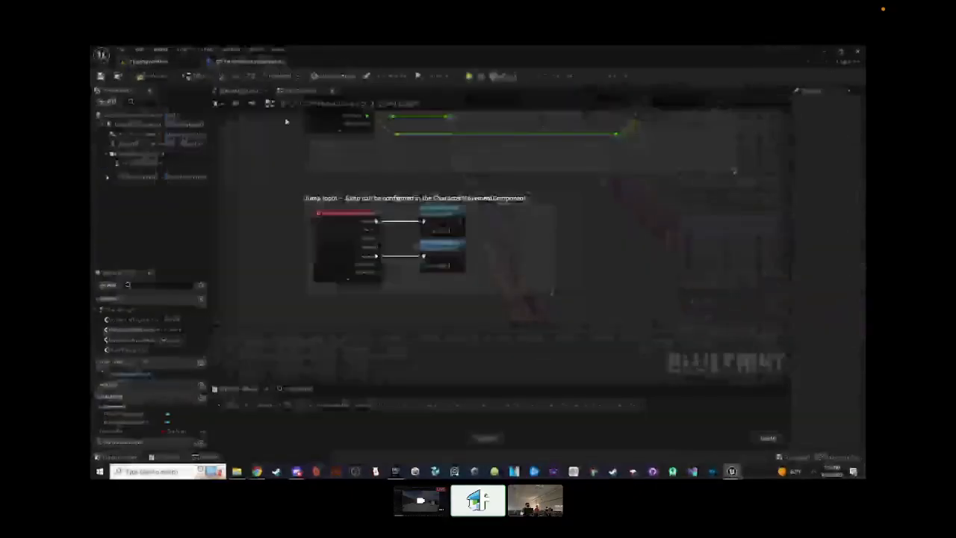
scroll(380, 222, "up", 3)
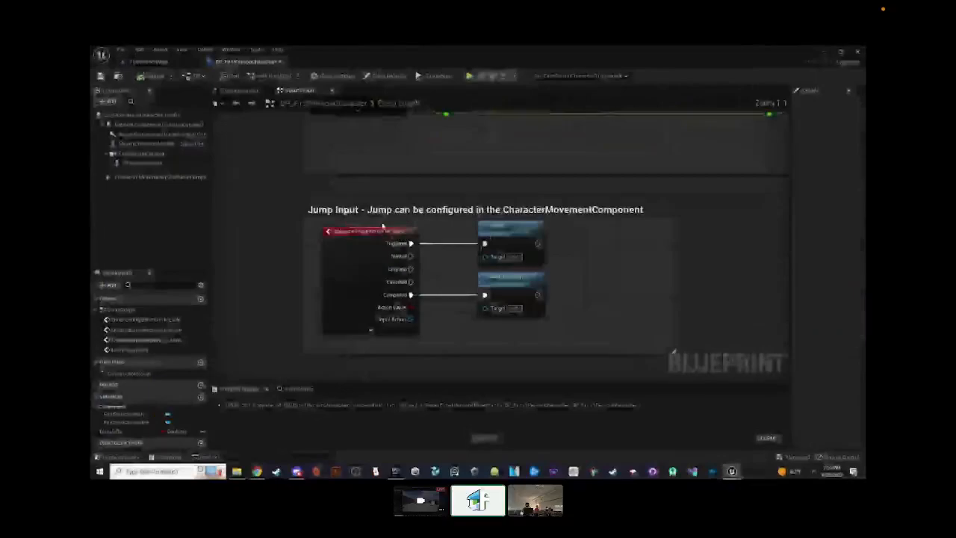
right_click_drag(568, 277, 527, 221)
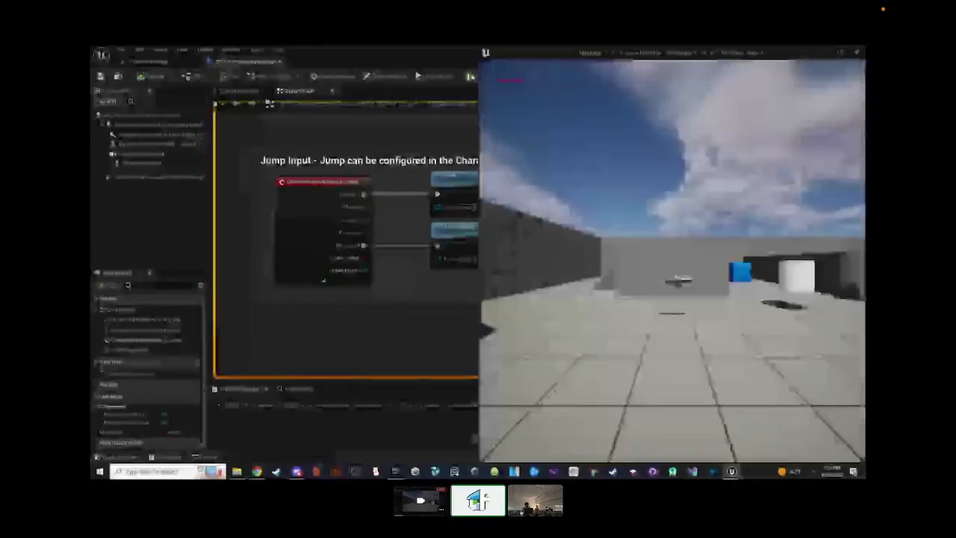
- Walk and jump the character in the play session while watching the Jump Input execution wires, and end the session
key("w")
key("w")
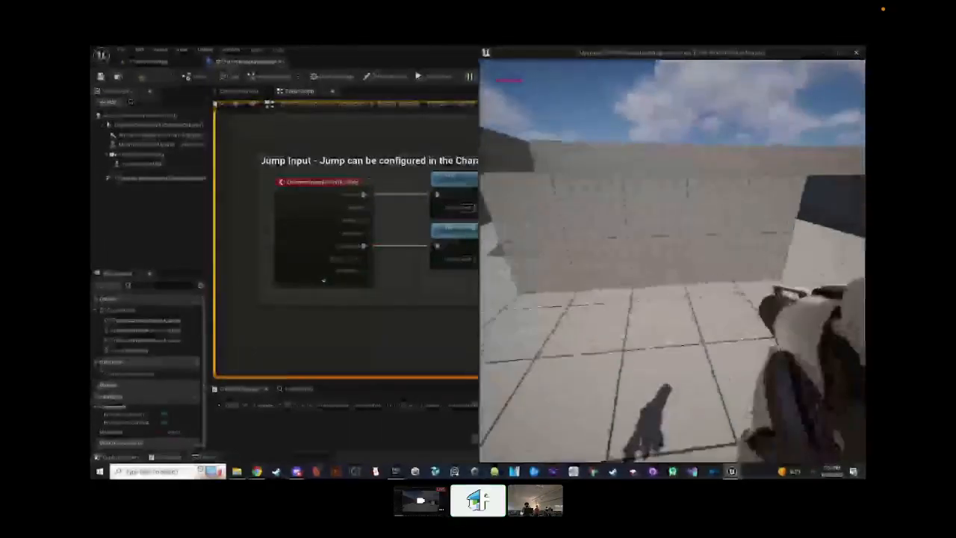
key("w")
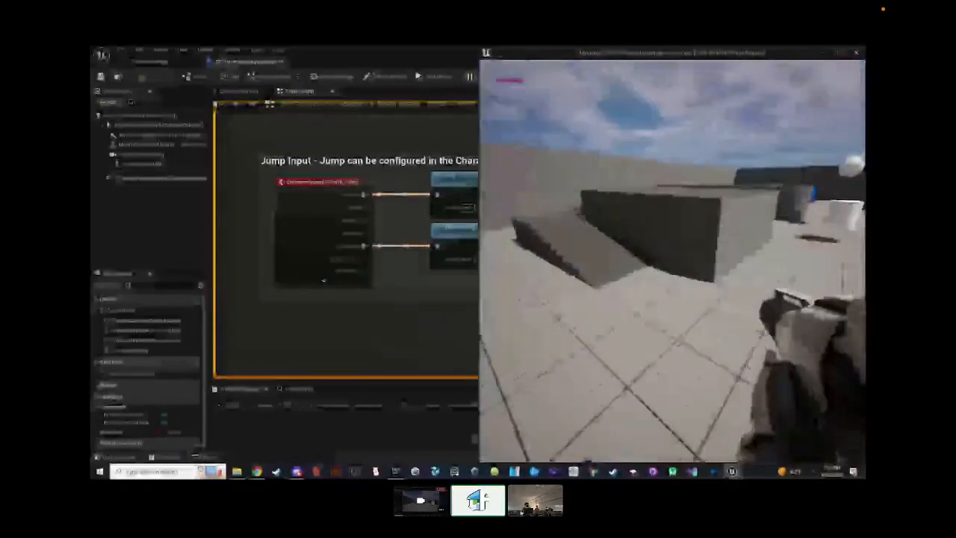
key("w")
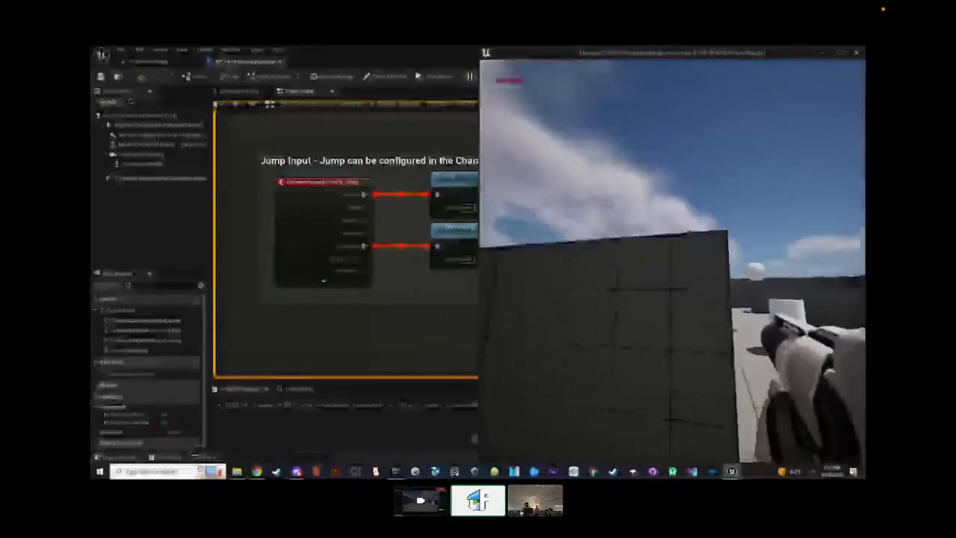
key("Escape")
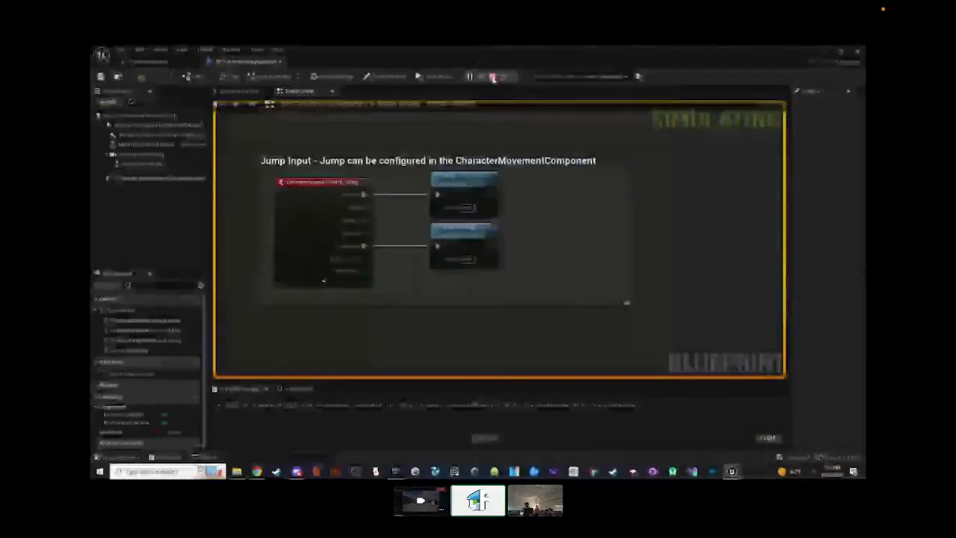
- Search the available actions beside the Jump Input group for enhancedinput and clear the search
right_click_drag(408, 212, 478, 196)
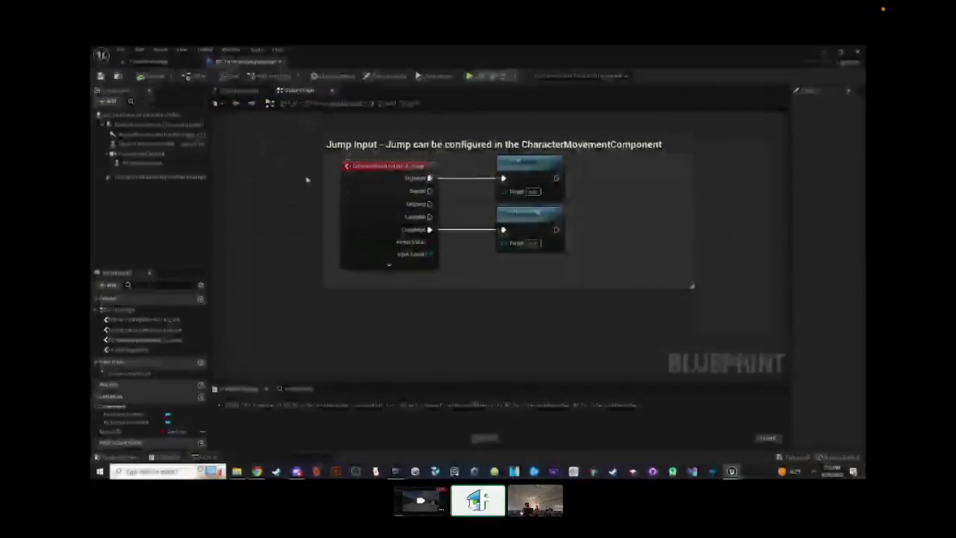
right_click_drag(348, 197, 413, 213)
right_click_drag(291, 223, 386, 220)
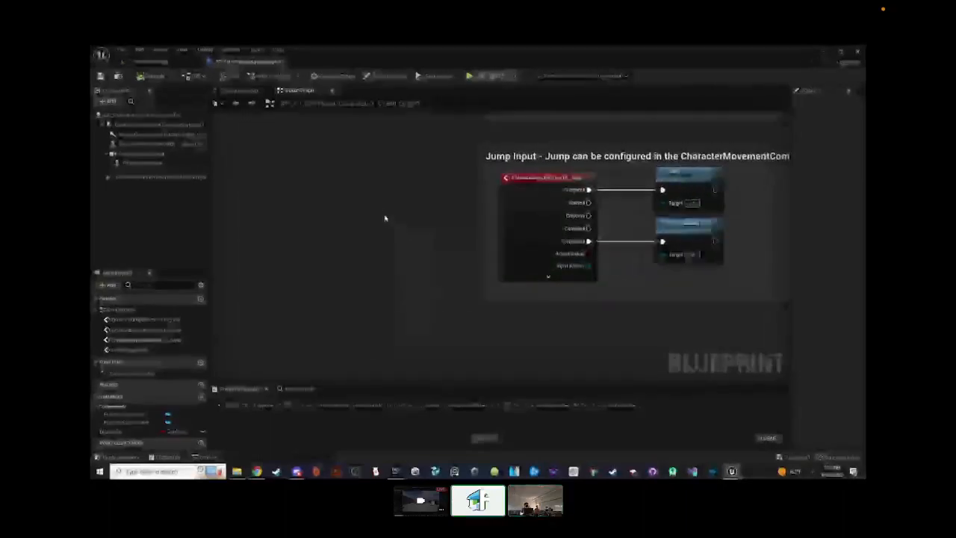
right_click(370, 204)
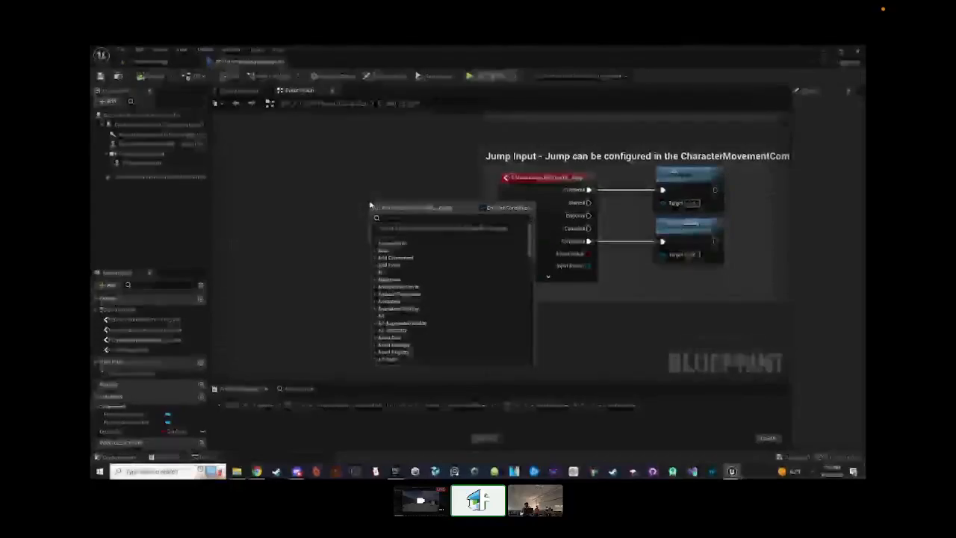
type("enhancedinput")
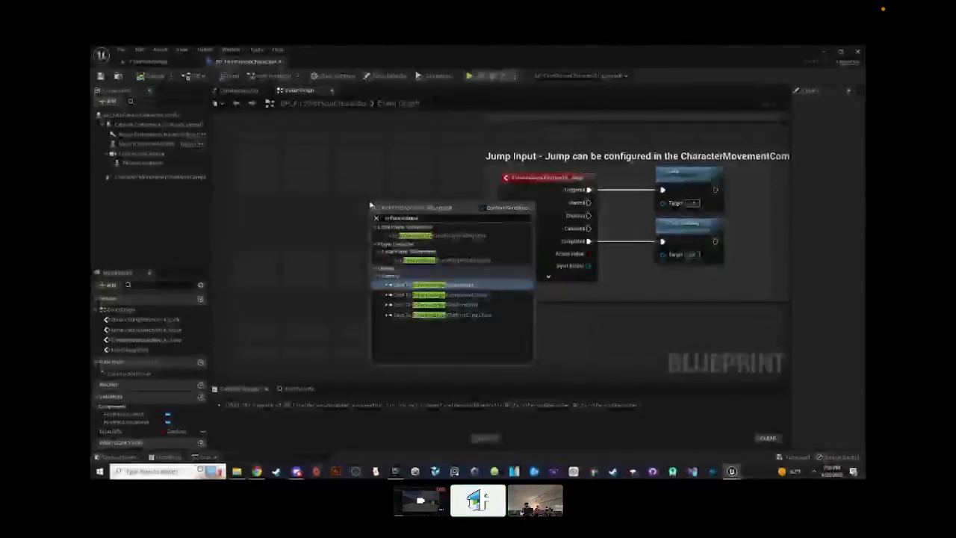
key("ctrl+a")
key("BackSpace")
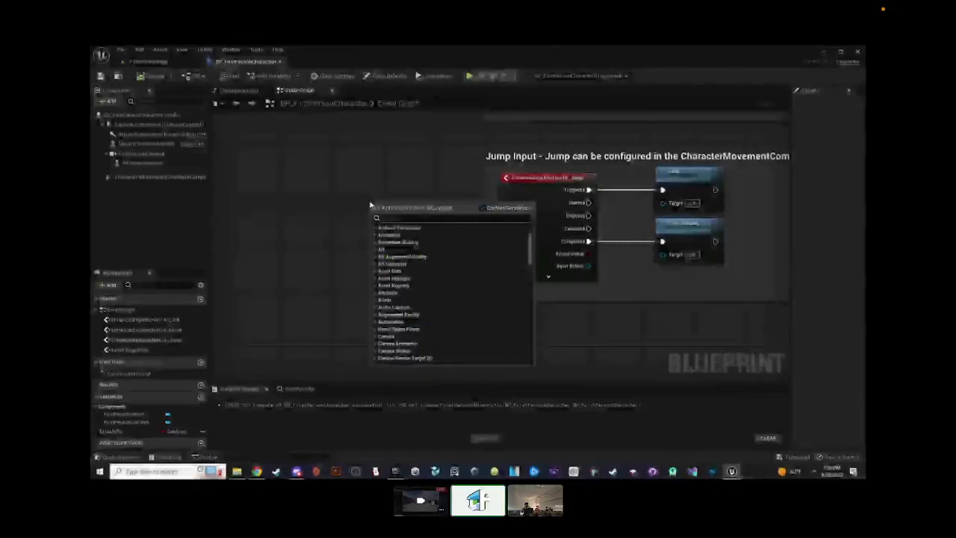
- Search the available actions for ai_jump
type("IA_")
key("BackSpace")
key("BackSpace")
key("BackSpace")
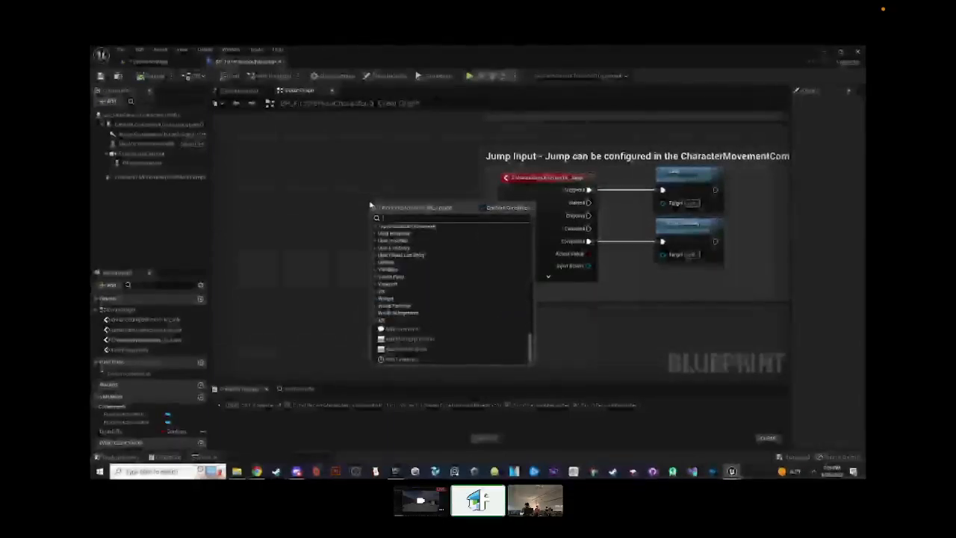
type("a_")
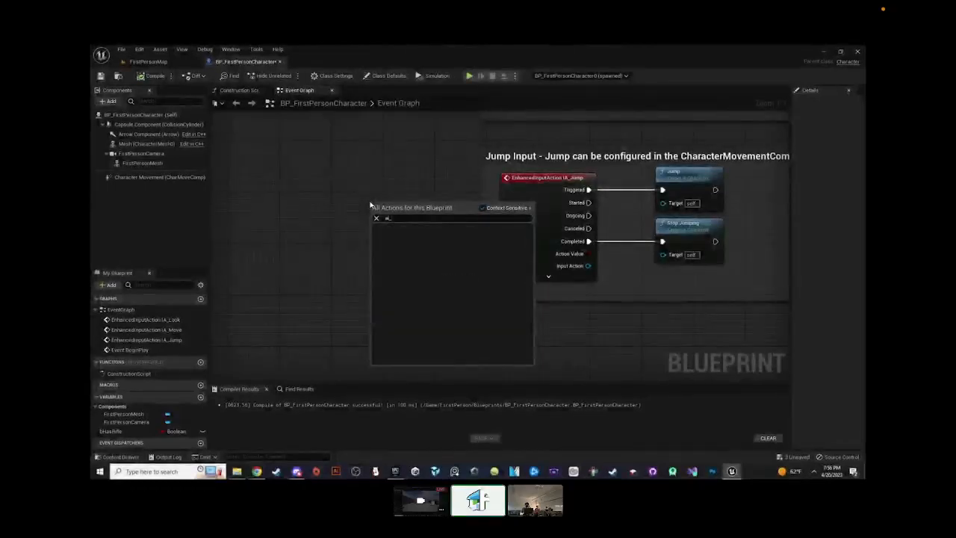
key("BackSpace")
type("_")
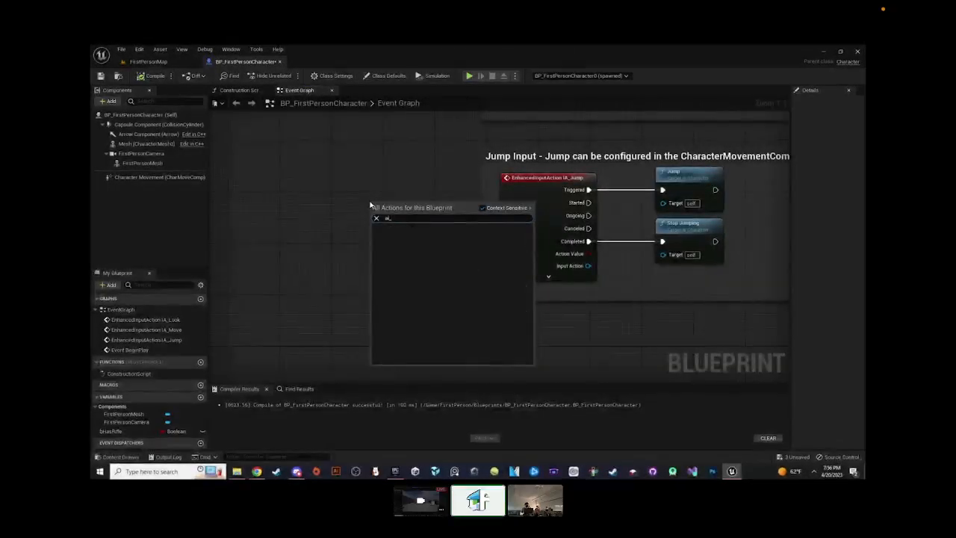
type("jump")
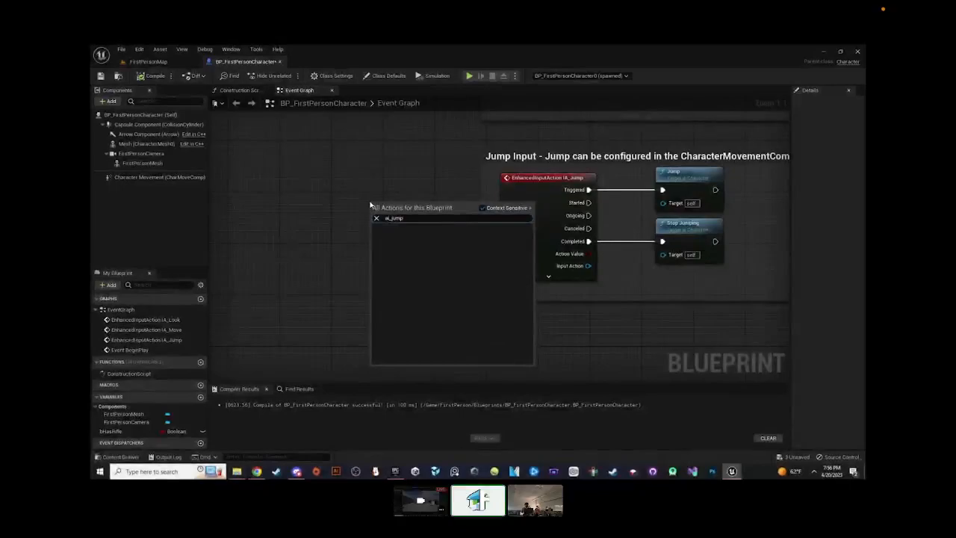
- Disable Context Sensitive, search for ia_, and place a second IA_Jump event below the Jump Input group
left_click(482, 208)
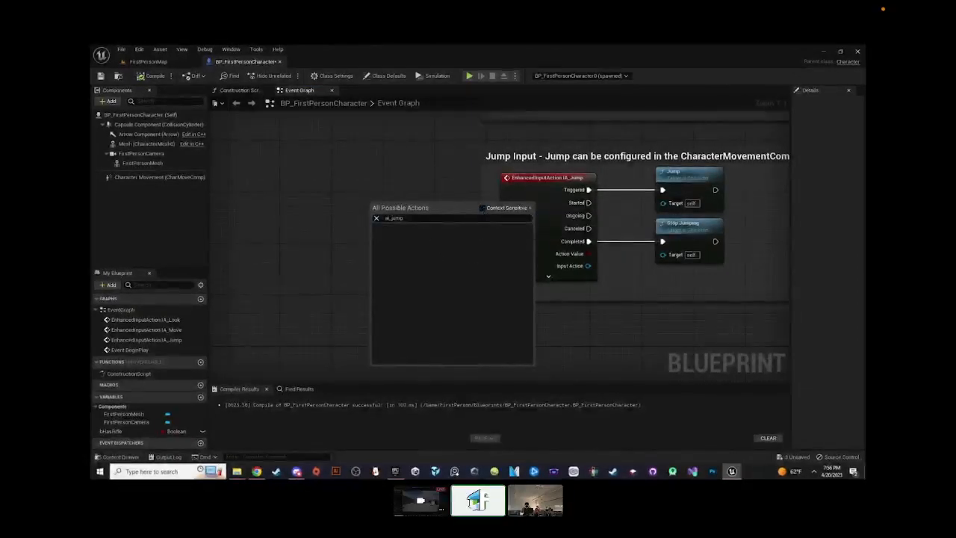
key("BackSpace")
key("BackSpace")
key("BackSpace")
key("BackSpace")
key("BackSpace")
key("BackSpace")
key("BackSpace")
type("ia_")
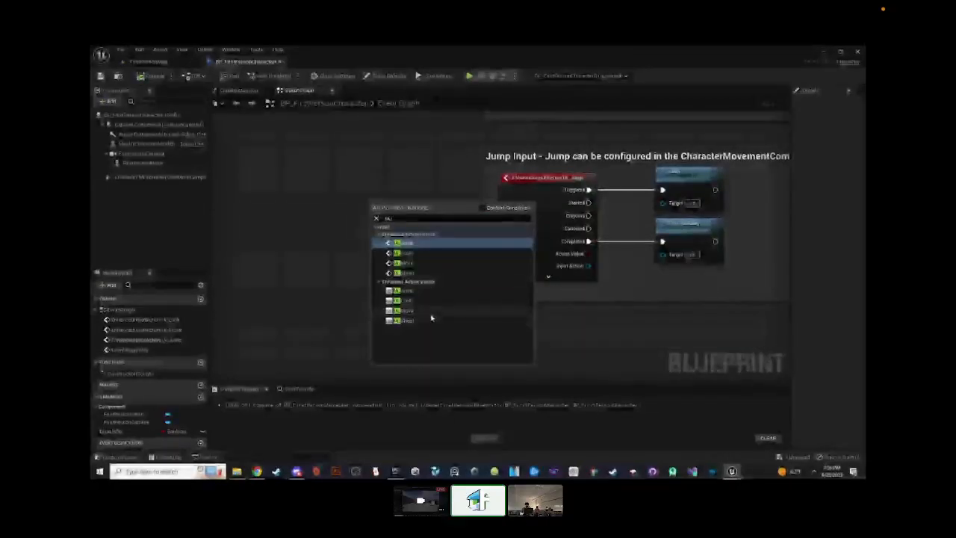
left_click(460, 244)
left_click_drag(381, 216, 505, 328)
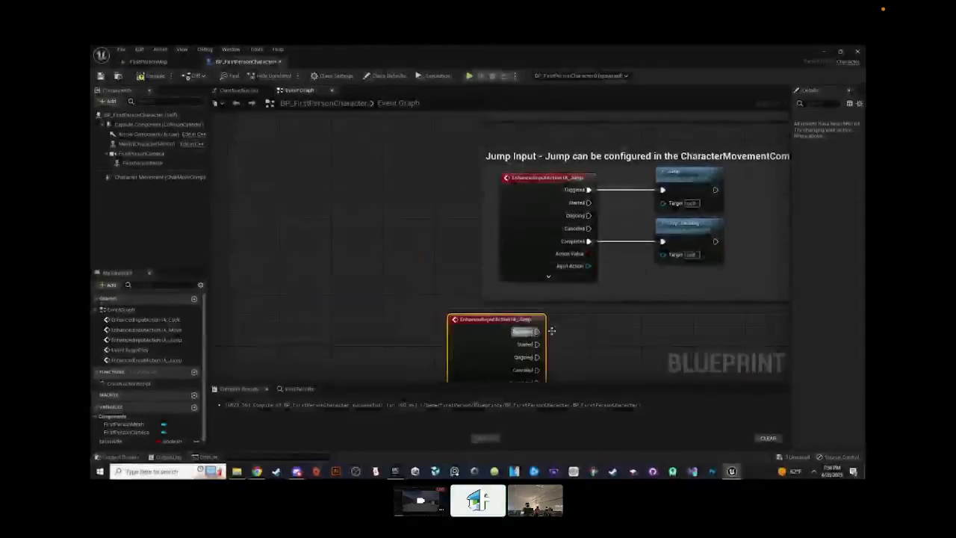
- Disconnect Jump and Stop Jumping from the original IA_Jump event and move both nodes beside the second event
right_click_drag(550, 331, 471, 235)
left_click_drag(393, 250, 494, 255)
right_click_drag(524, 238, 484, 280)
left_click(440, 138, "alt")
left_click(440, 188, "alt")
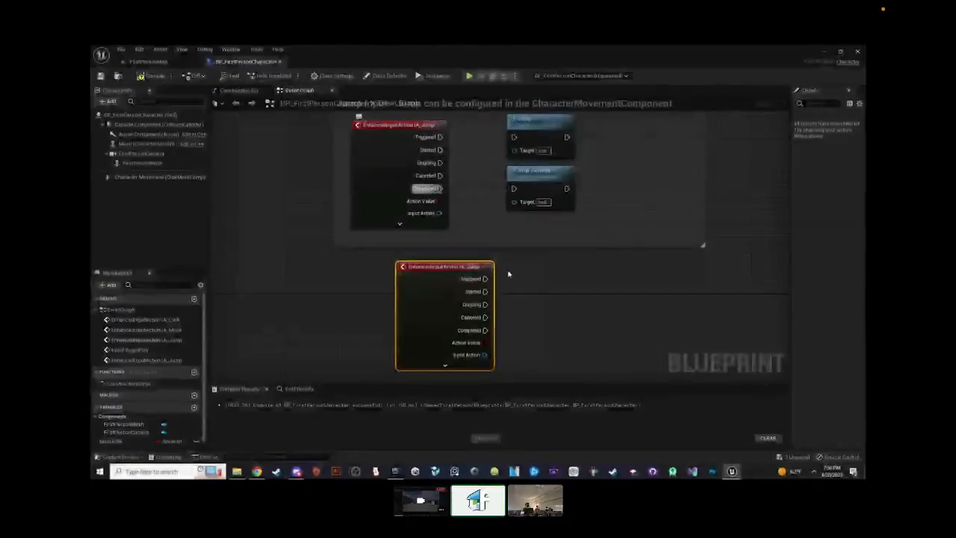
left_click_drag(619, 127, 525, 219)
left_click_drag(546, 187, 618, 339)
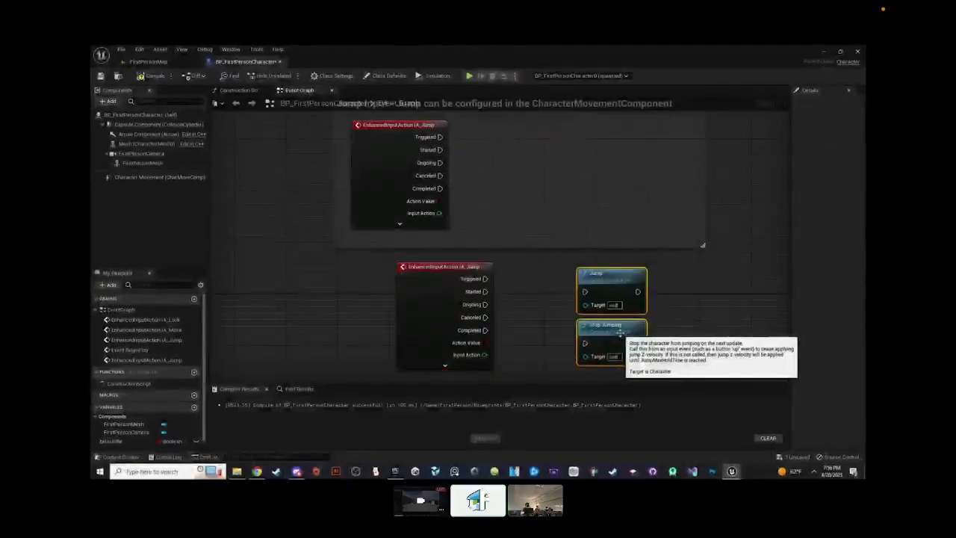
left_click(557, 329)
right_click_drag(556, 328, 510, 291)
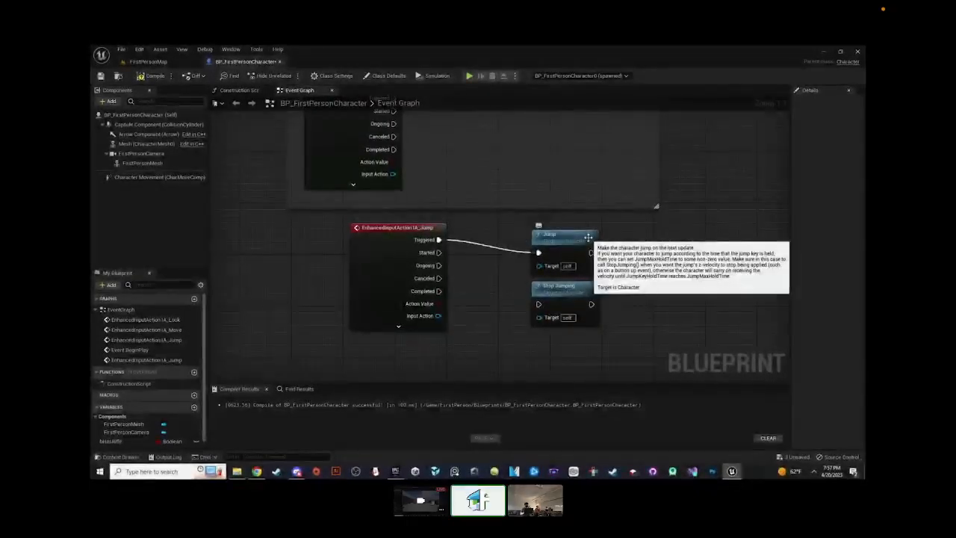
- Undo the rewiring of the Jump and Stop Jumping nodes and delete the second IA_Jump event
right_click_drag(526, 245, 534, 265)
key("ctrl+z")
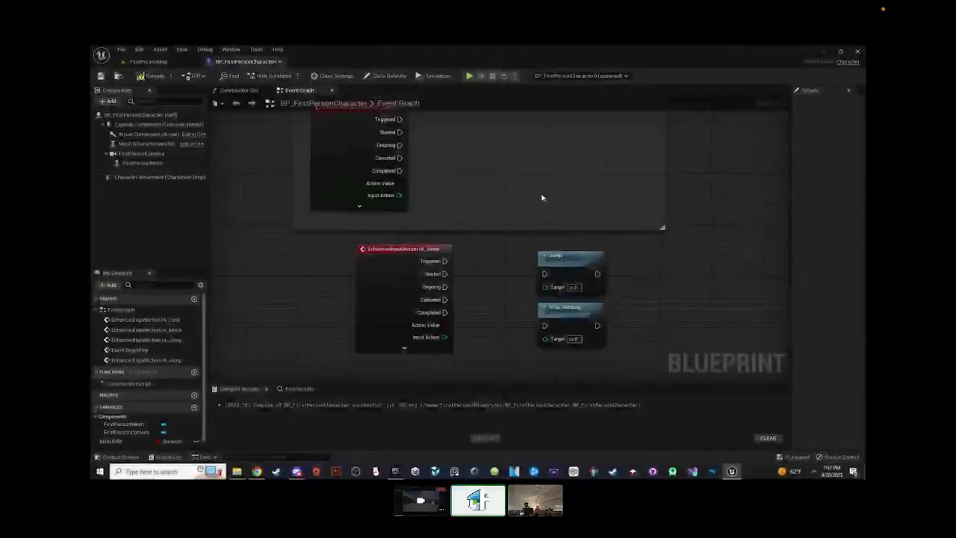
key("ctrl+z")
left_click_drag(503, 260, 397, 317)
key("Delete")
right_click_drag(515, 170, 506, 220)
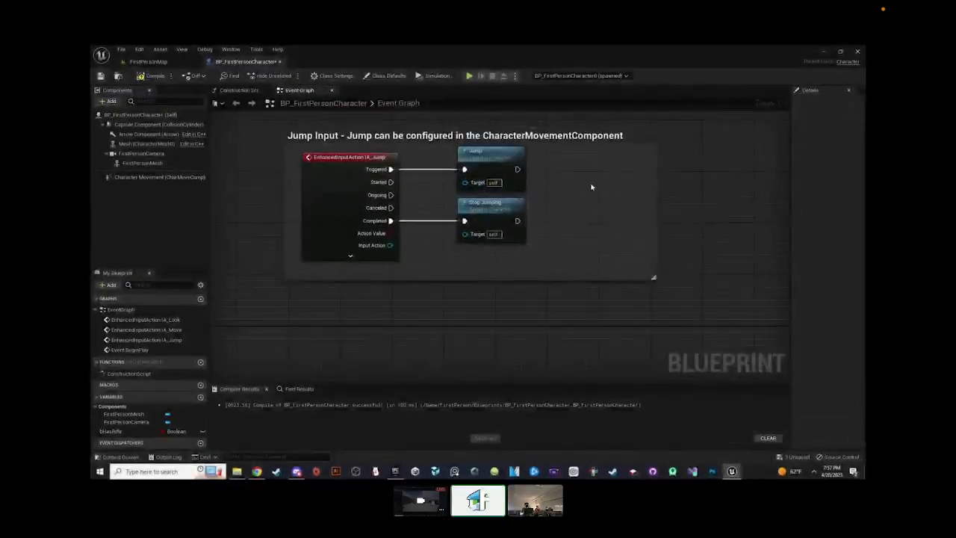
- Search context-sensitive actions for flow control, place a Branch node in the Jump Input group, and delete it
right_click_drag(591, 187, 536, 197)
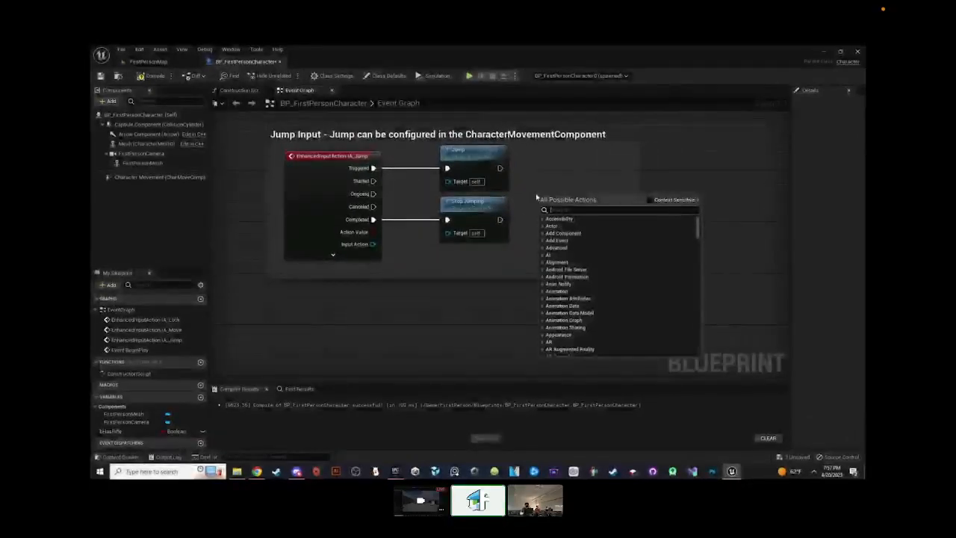
left_click(655, 198)
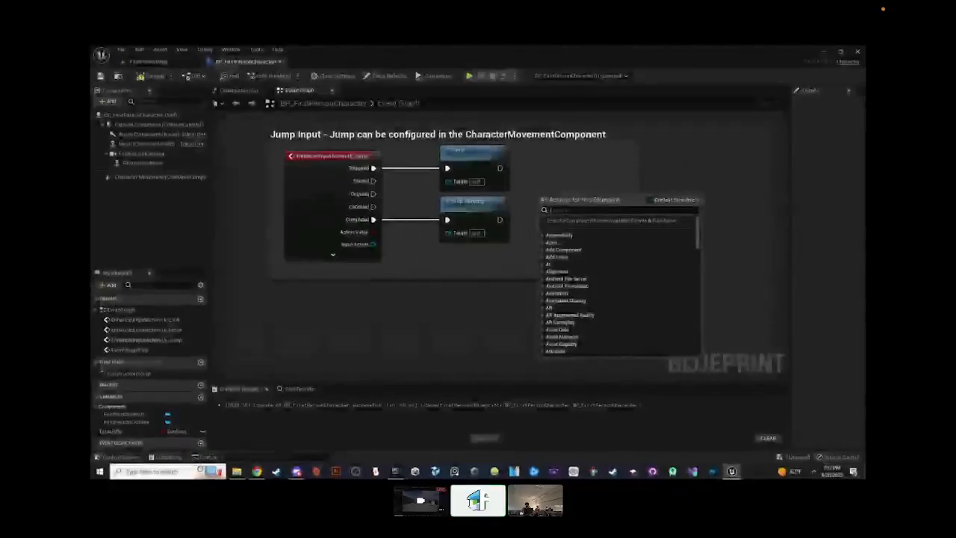
type("Mouse")
type("ntrol")
scroll(624, 239, "up", 2)
scroll(625, 239, "down", 3)
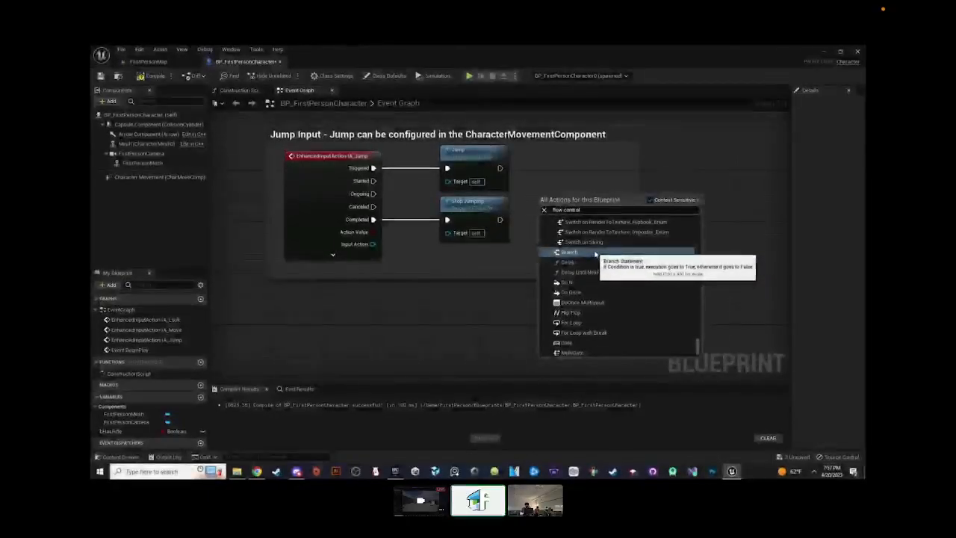
left_click(594, 254)
left_click_drag(573, 193, 565, 185)
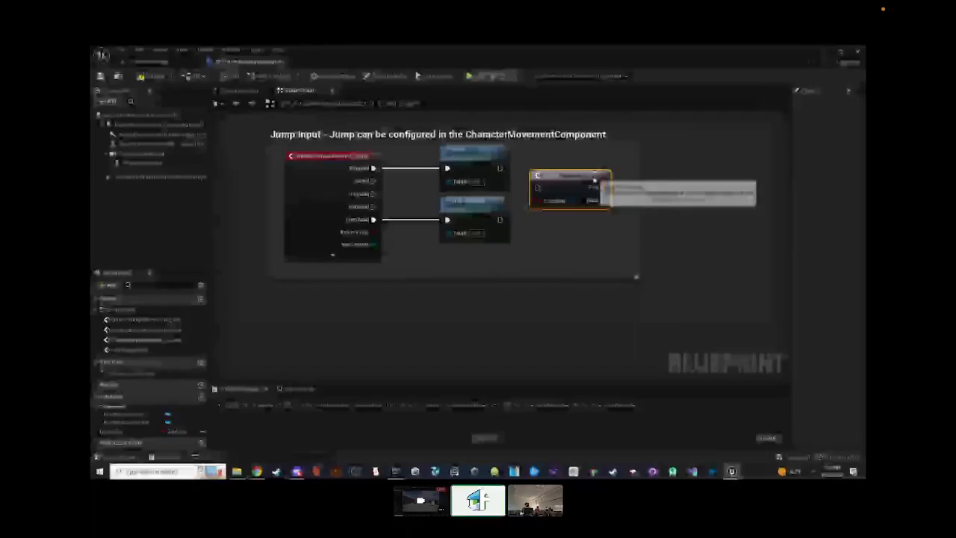
key("Delete")
- Search the available actions for flow and add a Do N node to the Jump Input group
right_click_drag(569, 192, 541, 201)
type("flow")
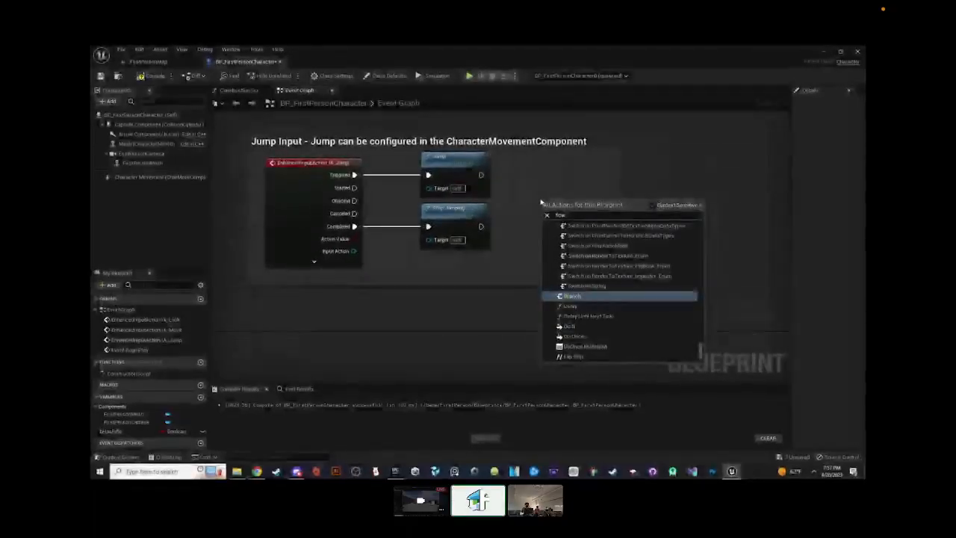
scroll(595, 258, "down", 1)
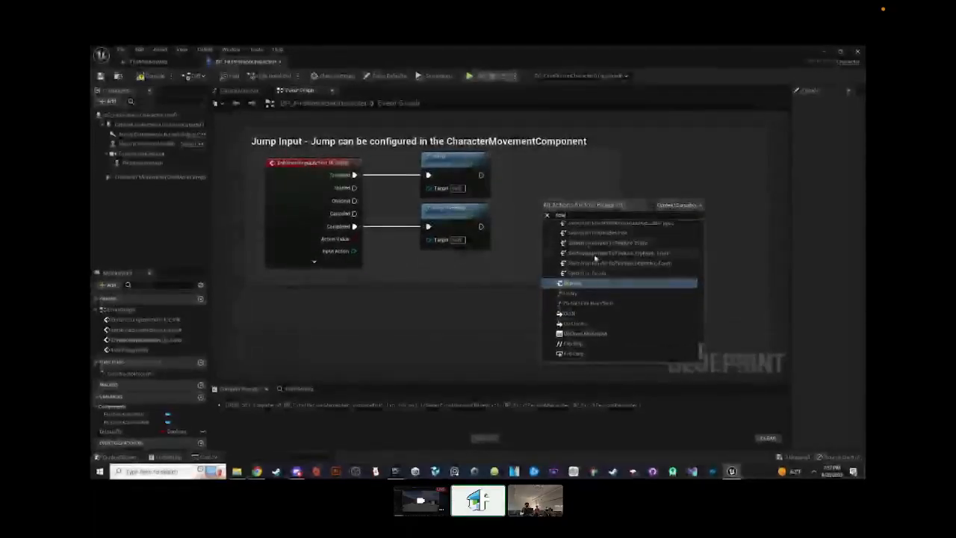
left_click(586, 316)
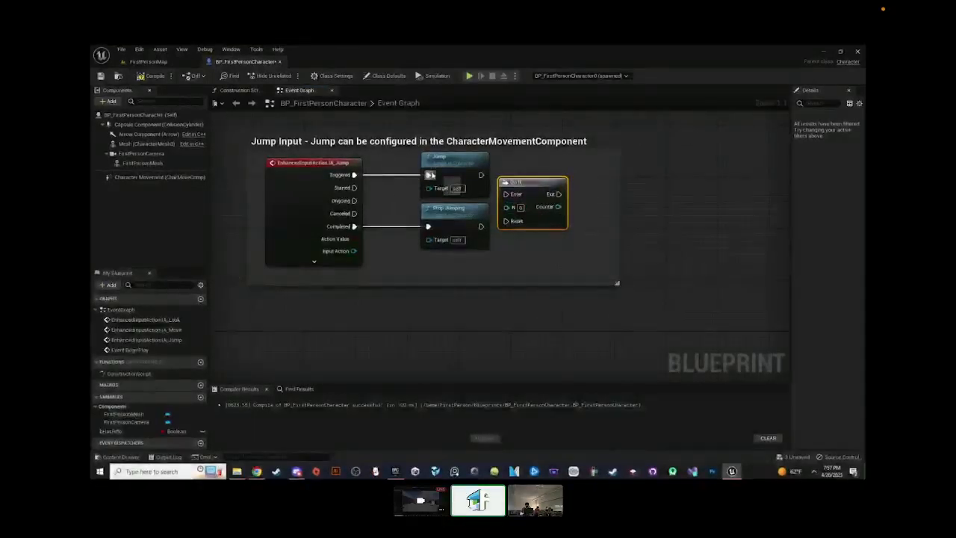
- Wire Do N between the Triggered output and Jump with N set to 2, moving Stop Jumping below the group
left_click_drag(463, 212, 515, 218)
left_click_drag(525, 182, 422, 203)
left_click_drag(500, 217, 443, 298)
left_click_drag(461, 174, 525, 211)
left_click_drag(455, 213, 441, 172)
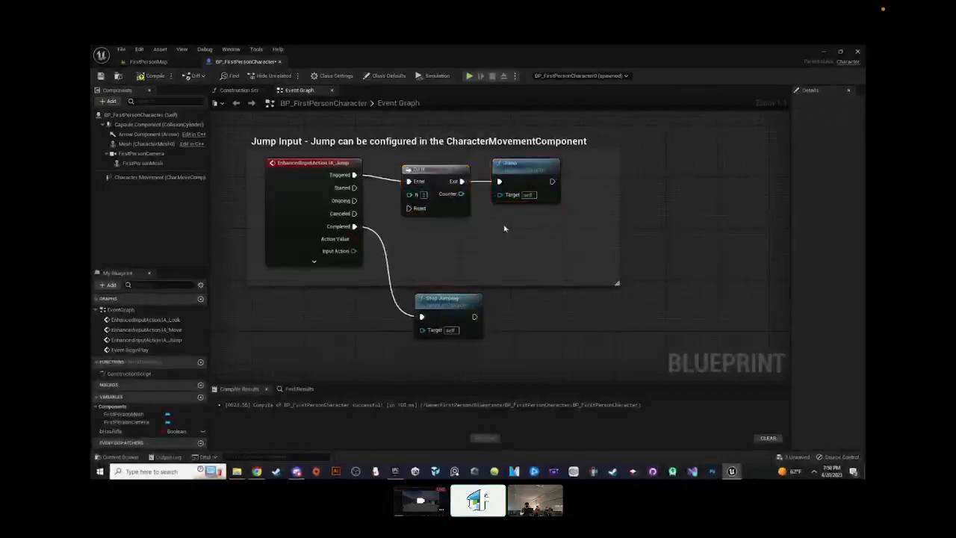
- Play the level, walk and jump repeatedly while watching the Do N execution wires, and stop the session
left_click(469, 75)
left_click(572, 87)
key("w")
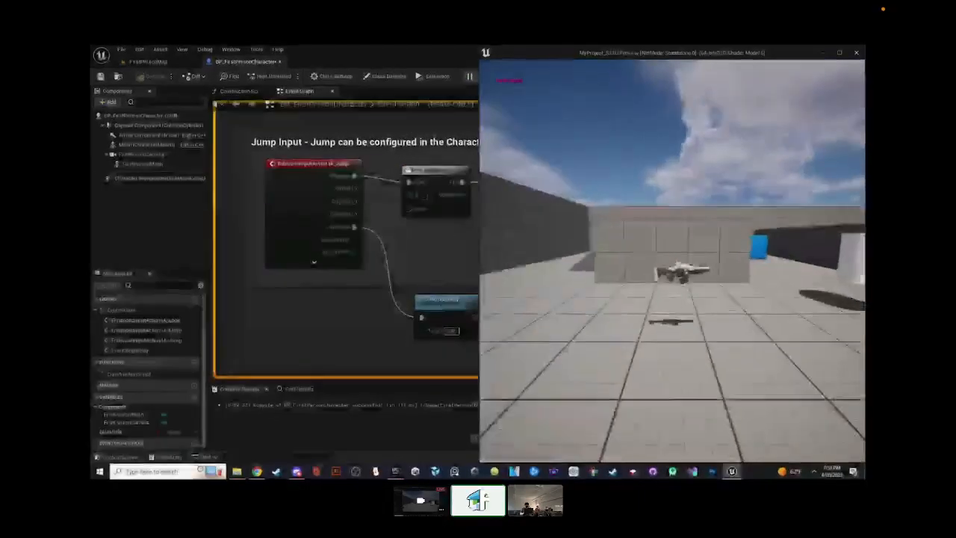
key("space")
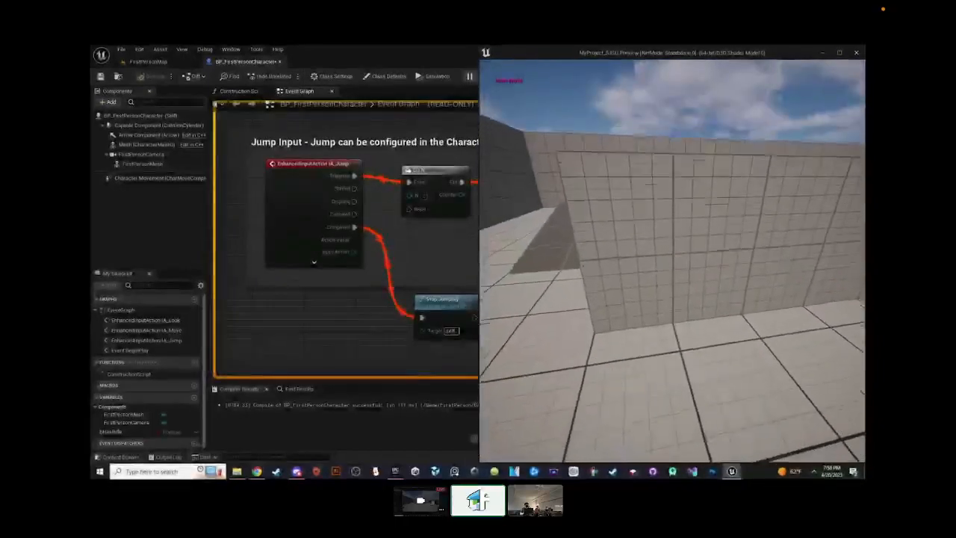
key("w")
key("space")
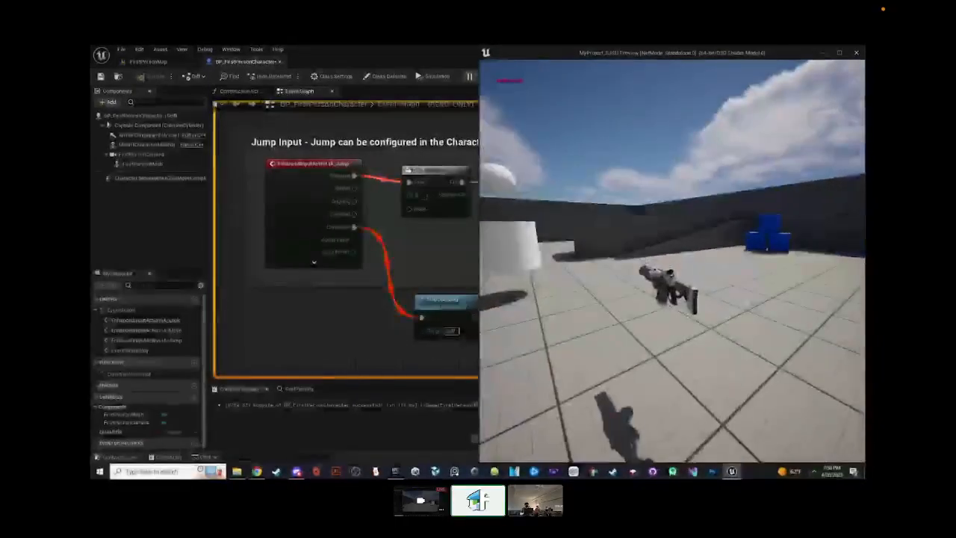
key("w")
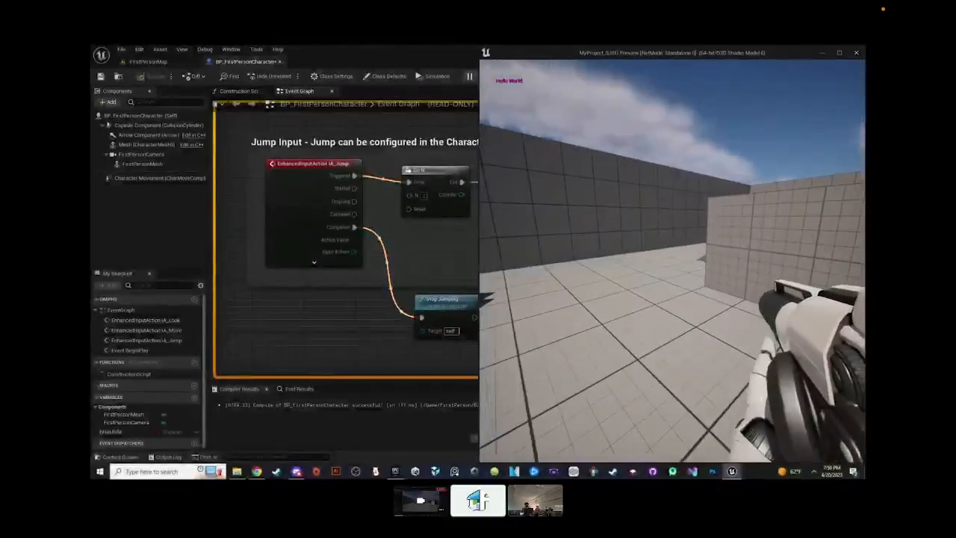
key("space")
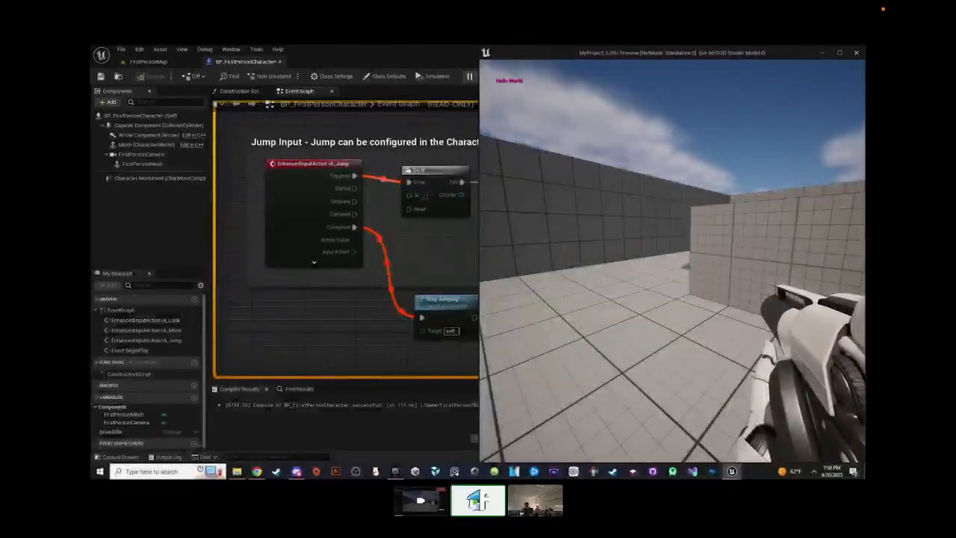
key("w")
key("a")
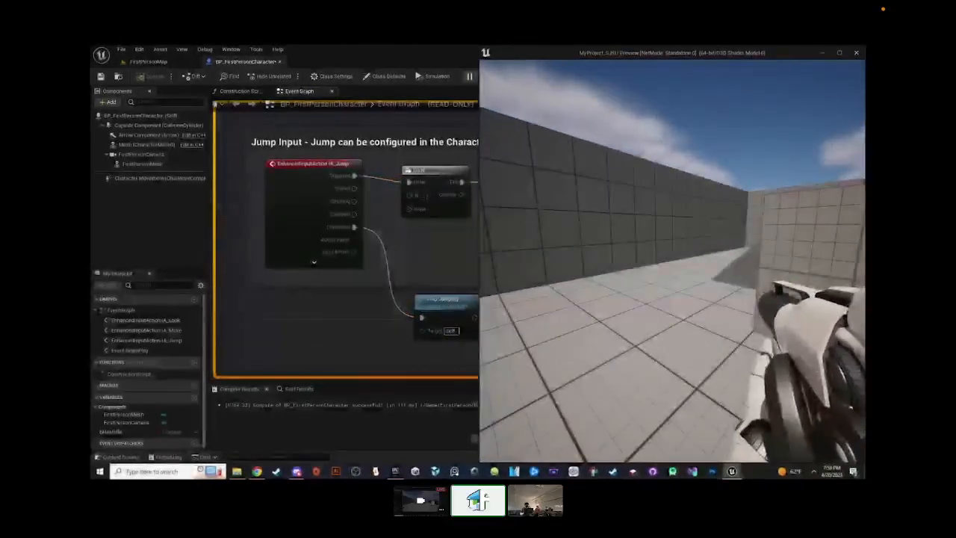
key("alt+Tab")
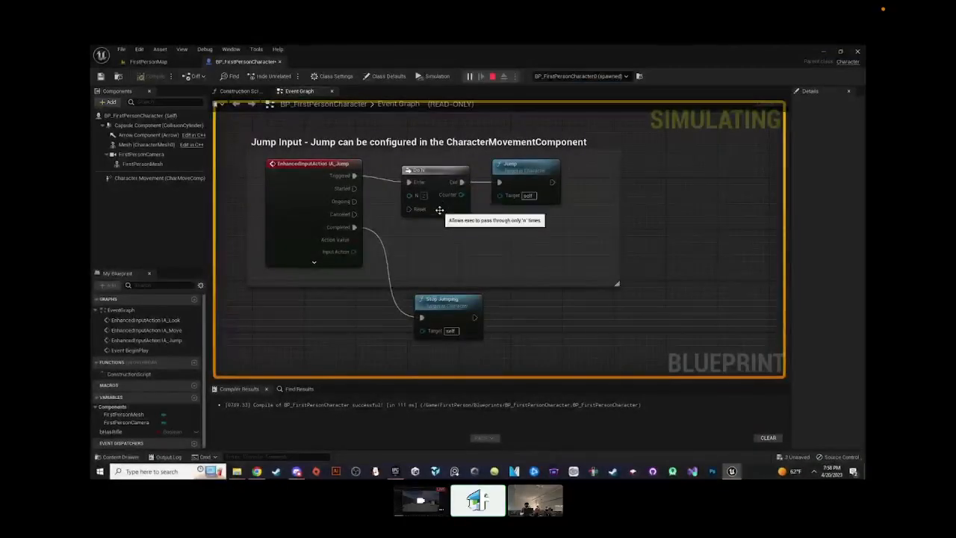
mouse_move(511, 178)
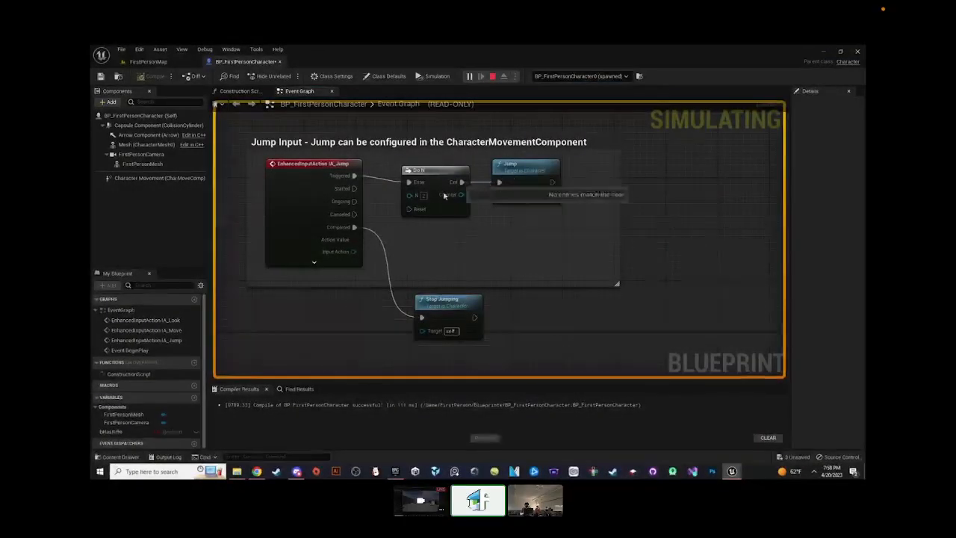
left_click(493, 77)
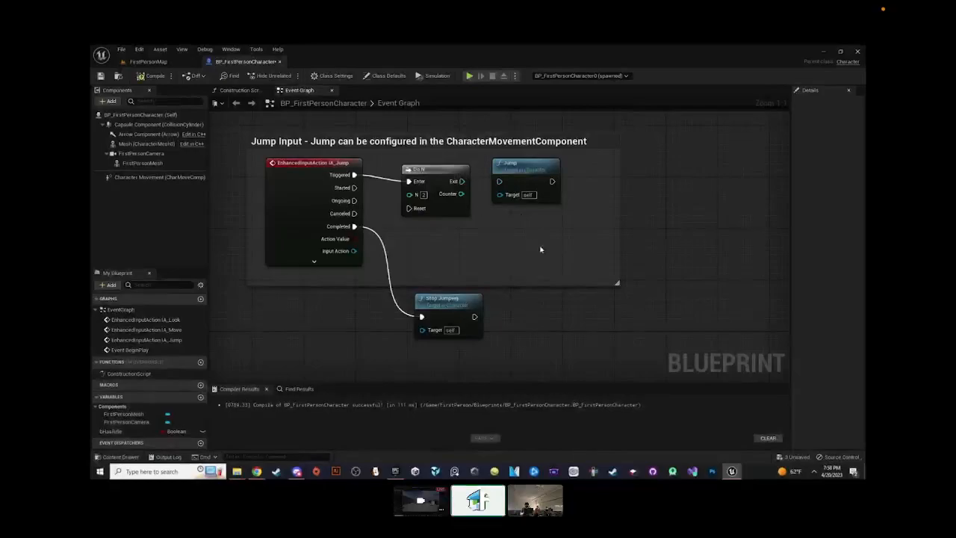
- Delete the Jump node from the Jump Input group
left_click(525, 179)
key("Delete")
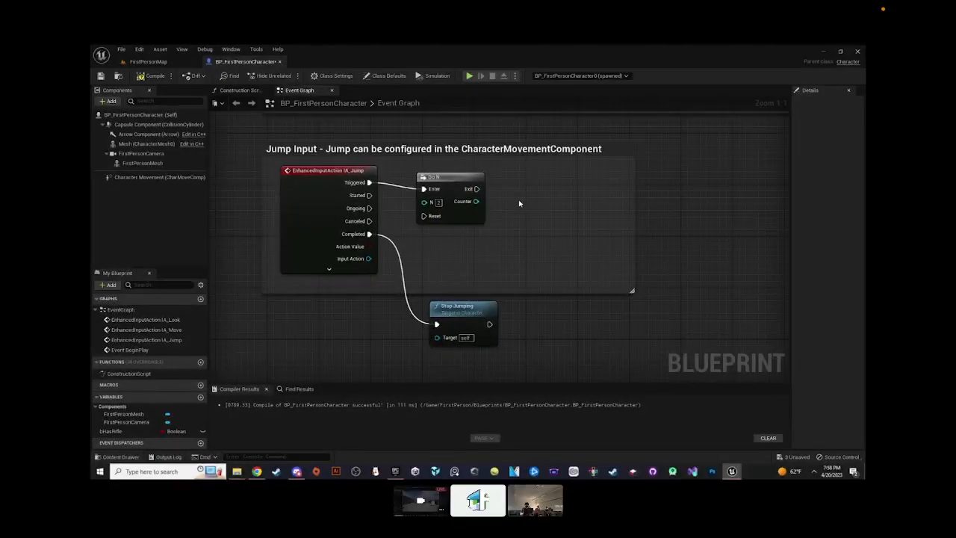
- Search the available actions for launch and add a Launch Character node to the Jump Input group
right_click(520, 203)
type("launch")
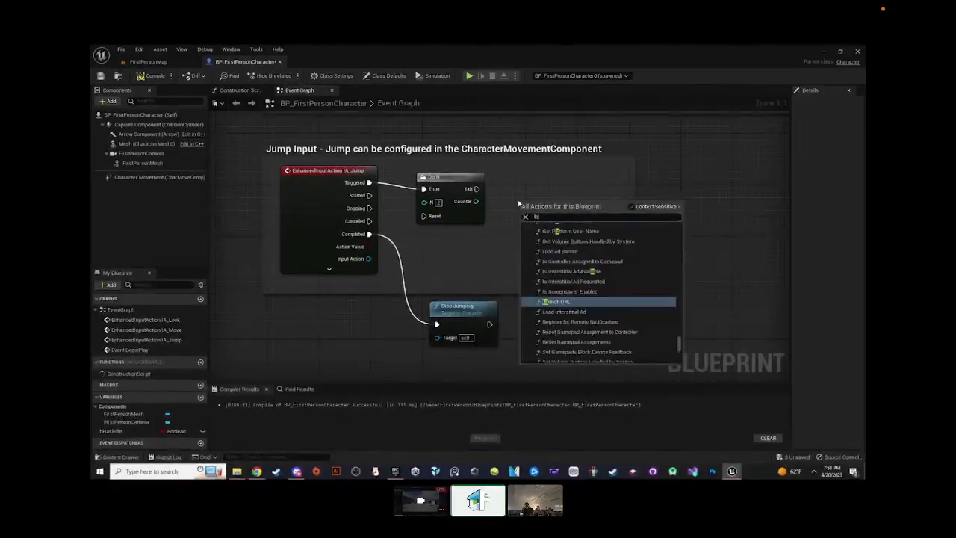
key("Up")
key("Up")
key("Up")
key("Up")
key("Up")
key("Down")
key("Return")
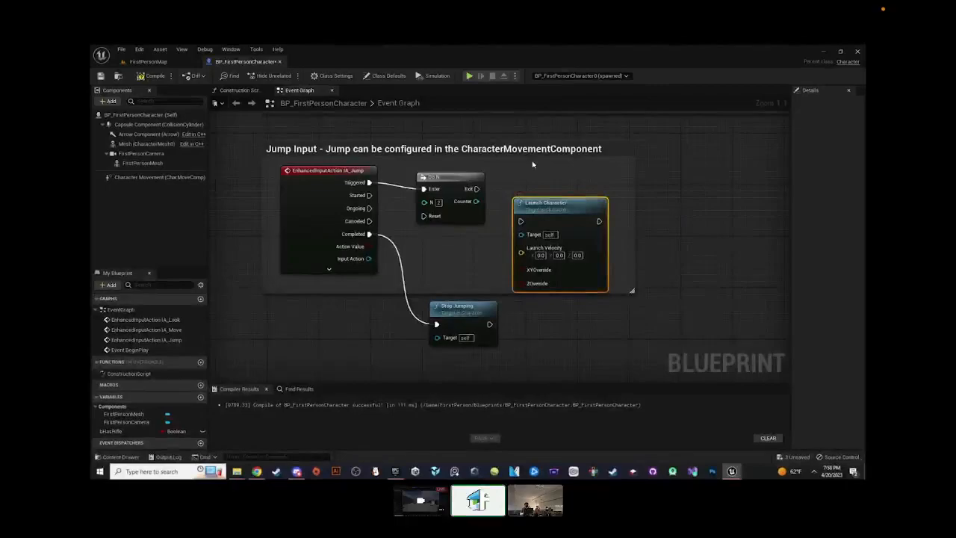
- Wire the Exit of Do N to Launch Character and set its Launch Velocity Z to 1000
left_click_drag(556, 203, 550, 183)
left_click_drag(472, 191, 577, 177)
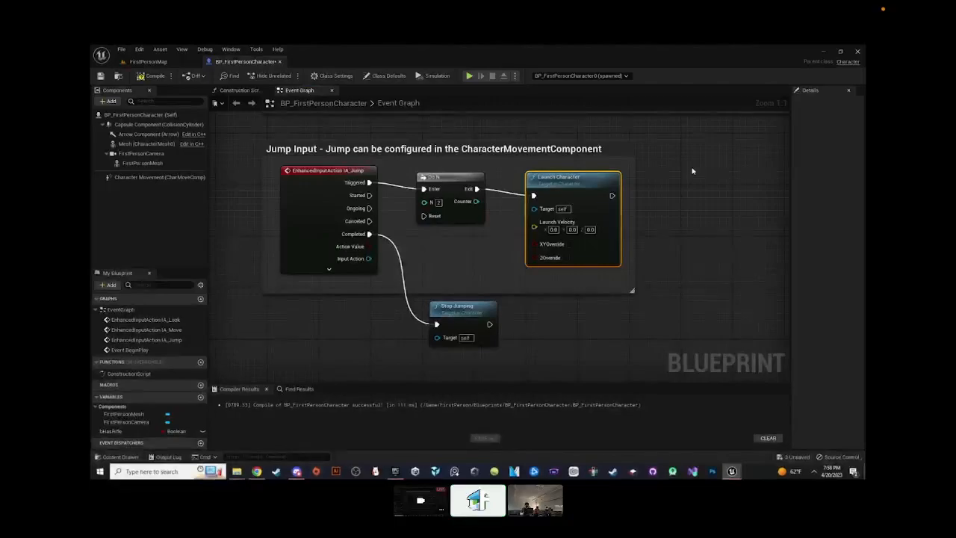
right_click_drag(698, 179, 631, 182)
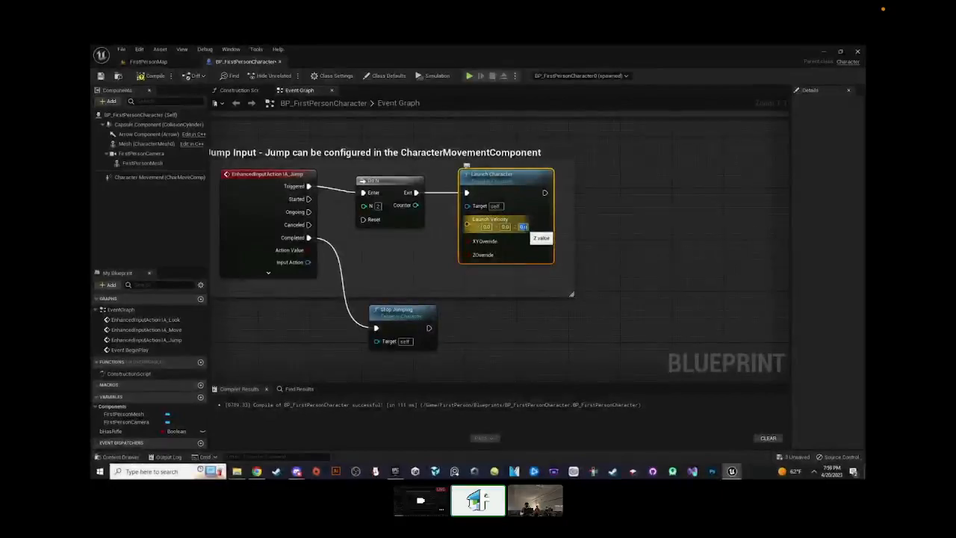
key("Return")
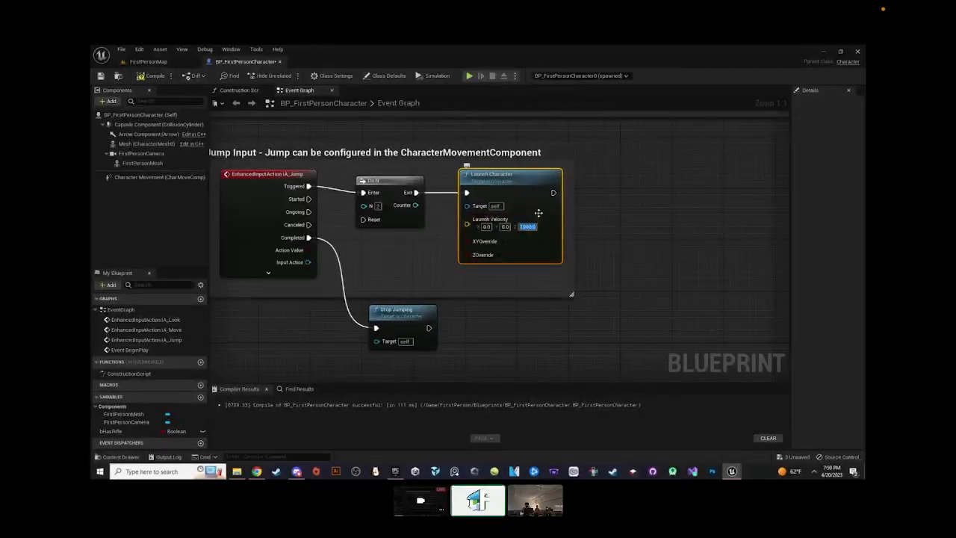
right_click_drag(528, 274, 571, 267)
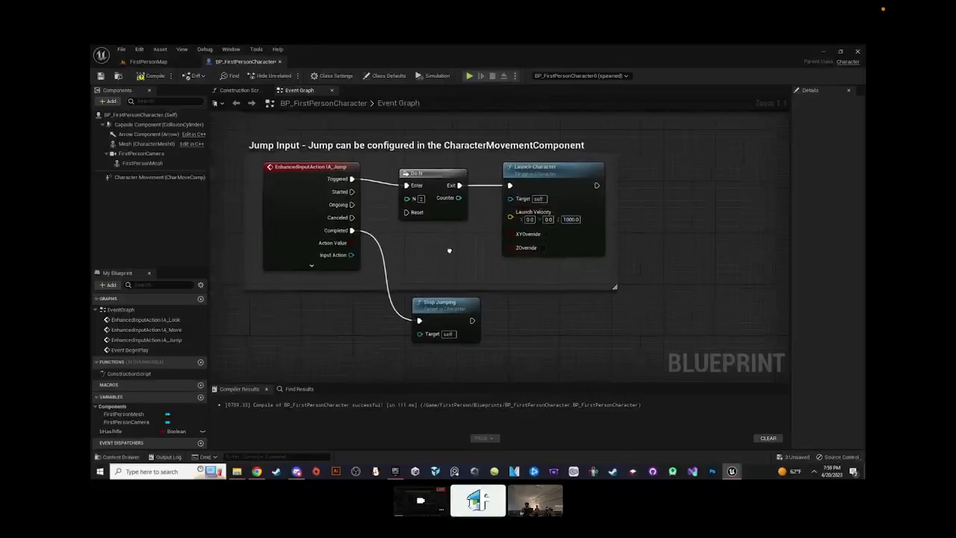
- Play the level, walk and launch-jump repeatedly while watching the Jump Input execution wires, and stop the session
left_click(469, 76)
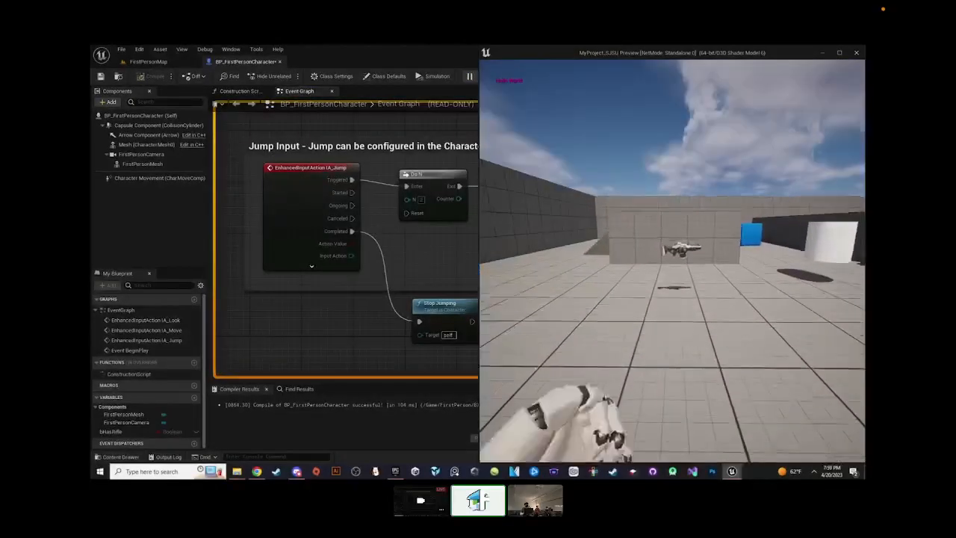
key("w")
key("space")
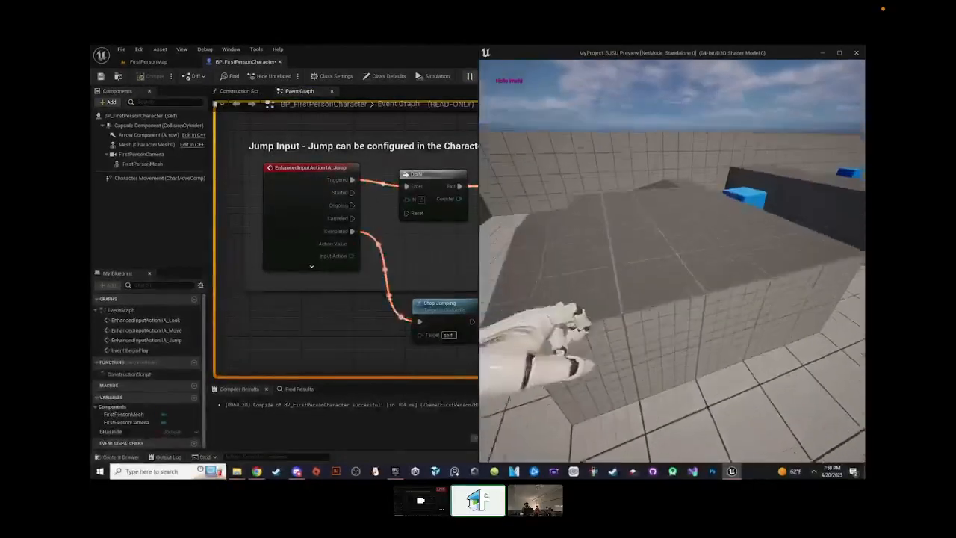
key("space")
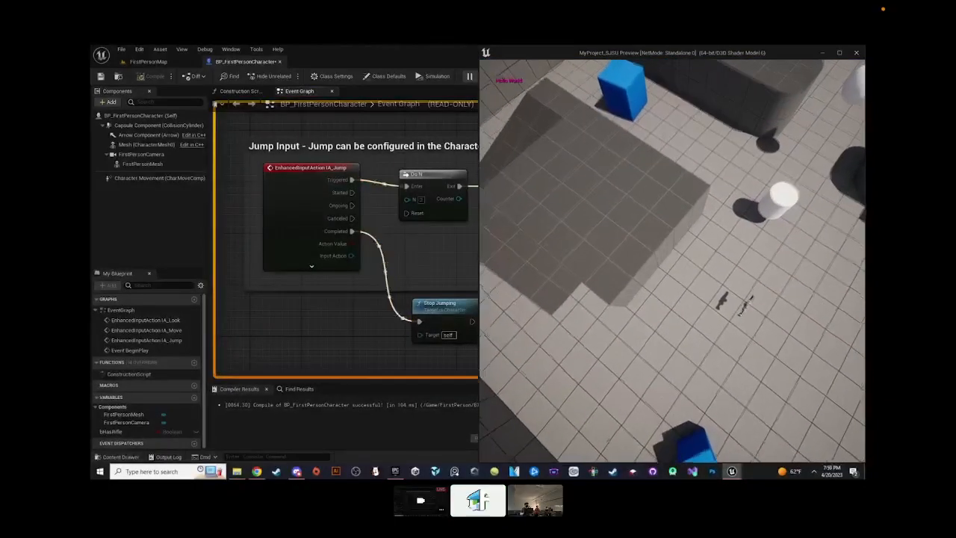
key("space")
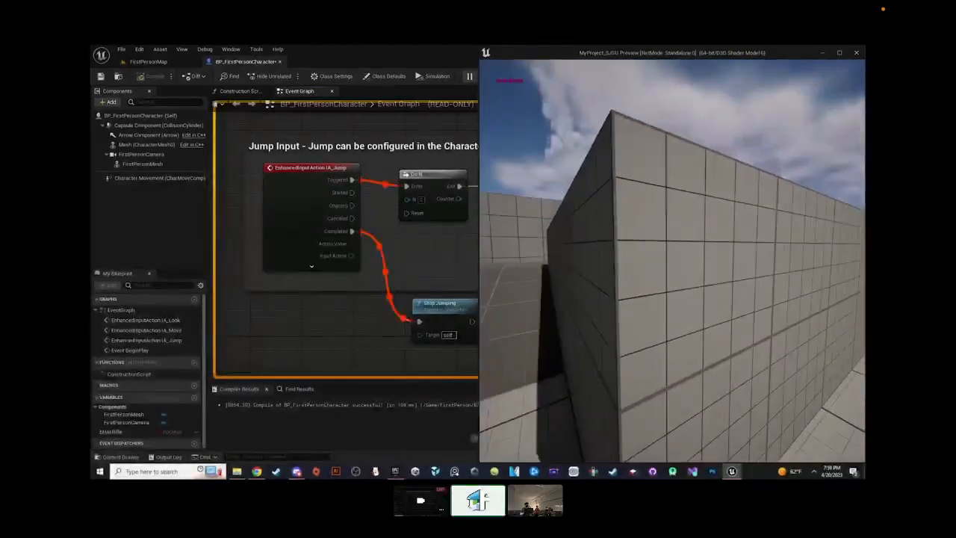
key("w")
key("space")
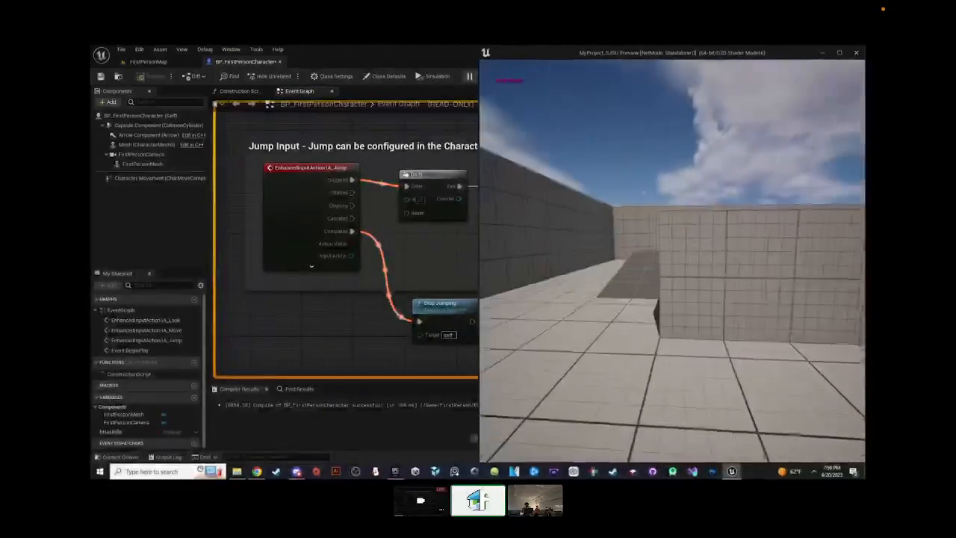
key("w")
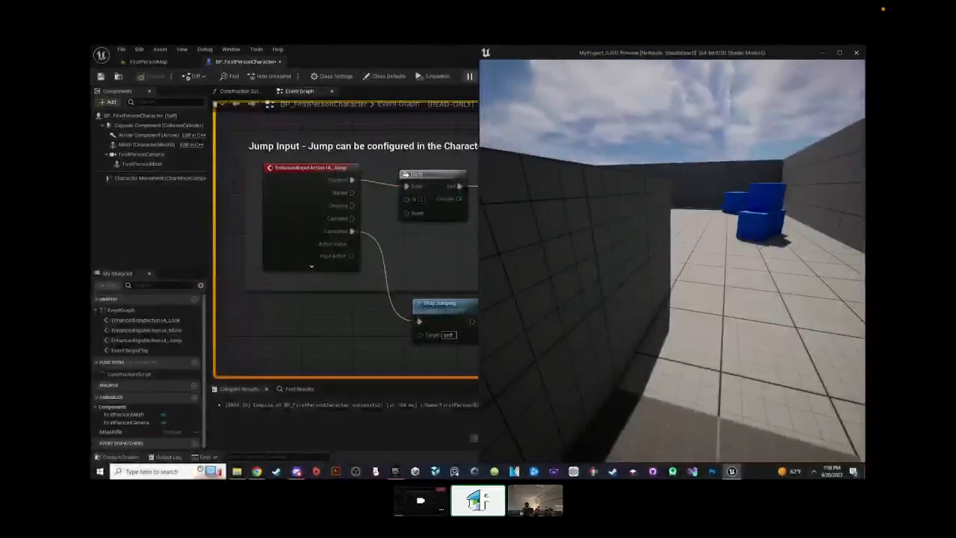
key("space")
key("Escape")
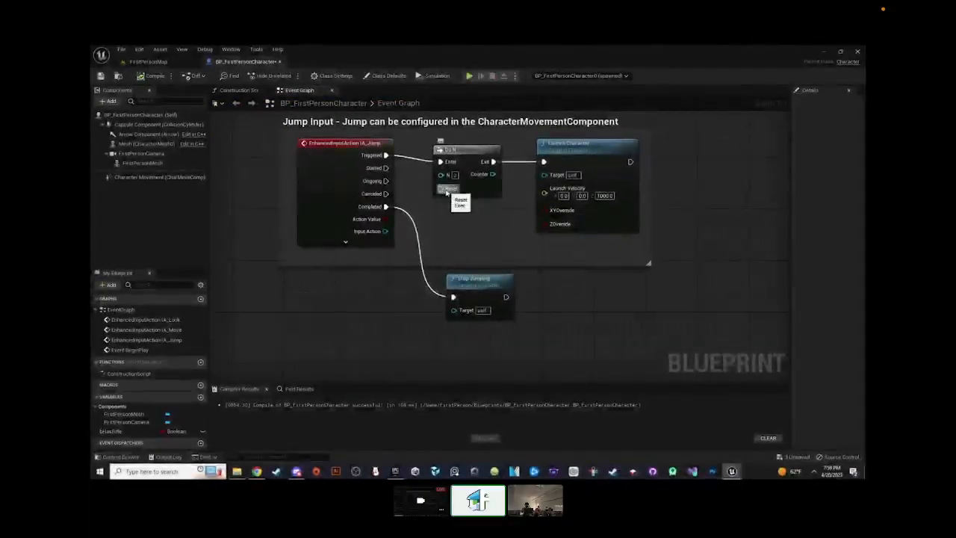
- Add an Event On Landed node below the Jump Input group and wire it to the Reset of Do N
right_click_drag(474, 213, 490, 213)
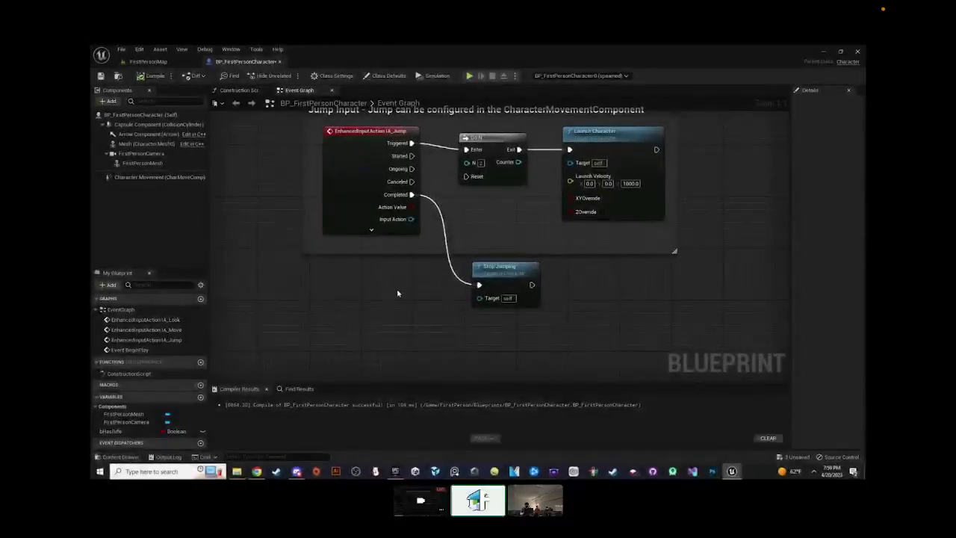
right_click_drag(411, 296, 423, 264)
right_click(385, 255)
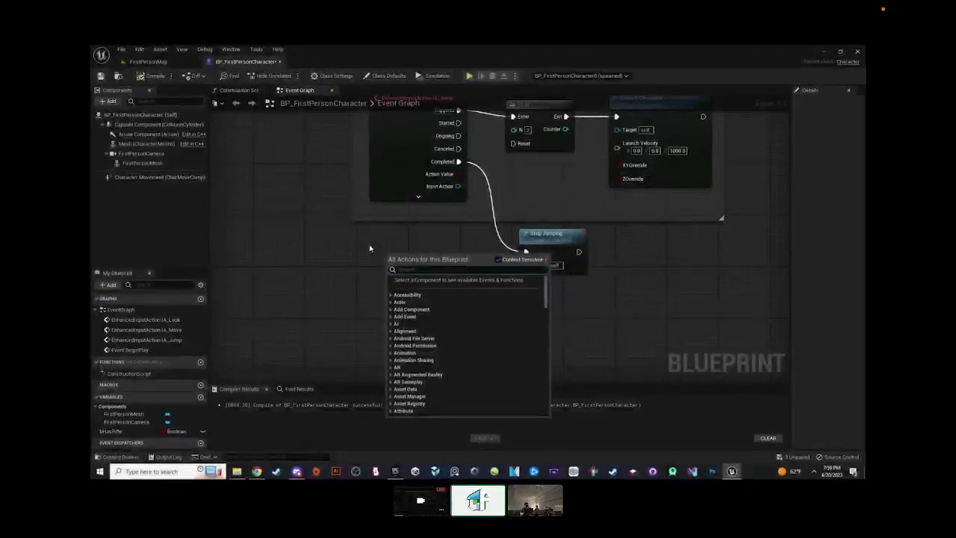
type("event")
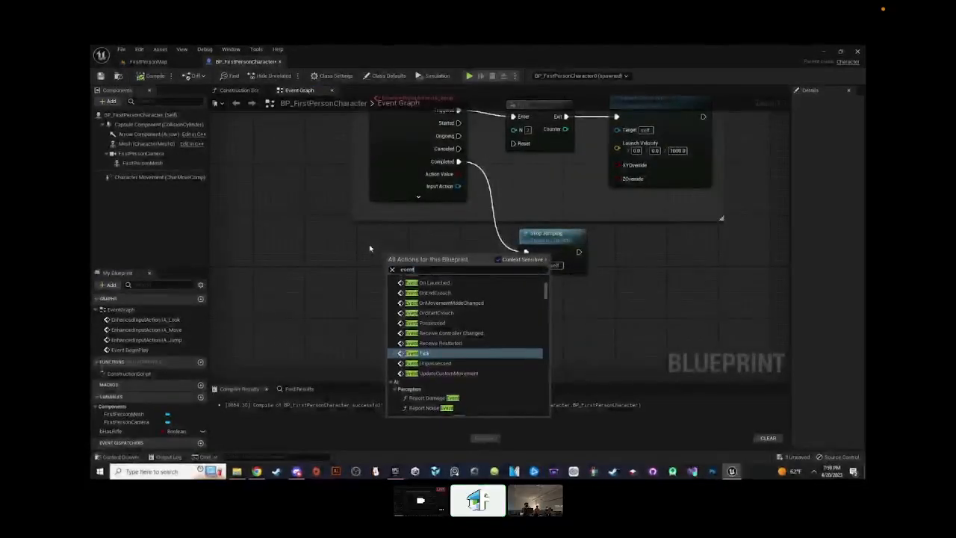
scroll(451, 293, "up", 1)
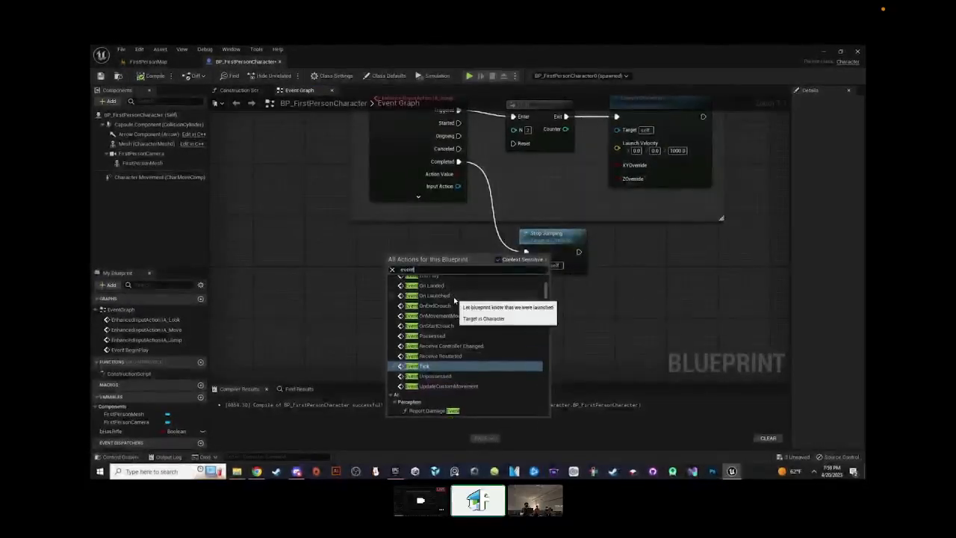
scroll(452, 300, "up", 1)
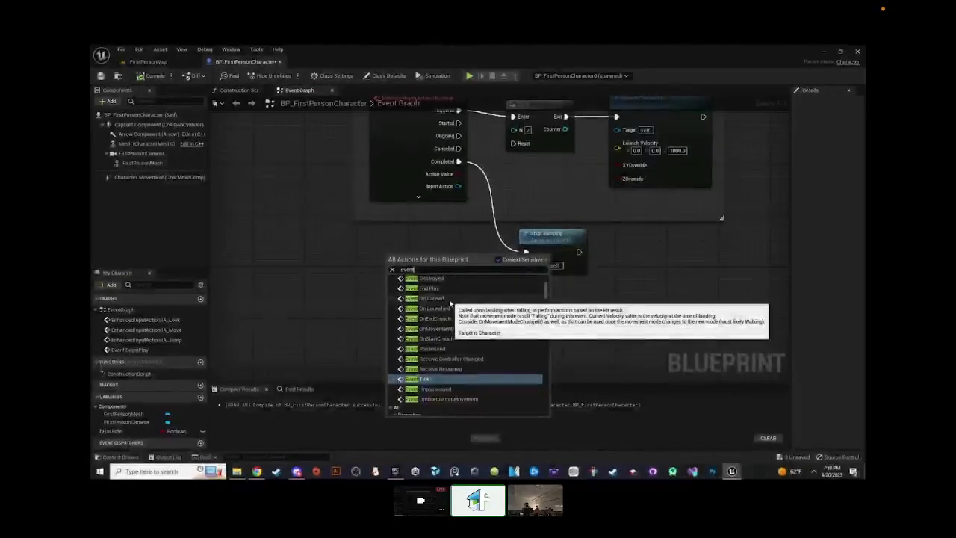
left_click(451, 302)
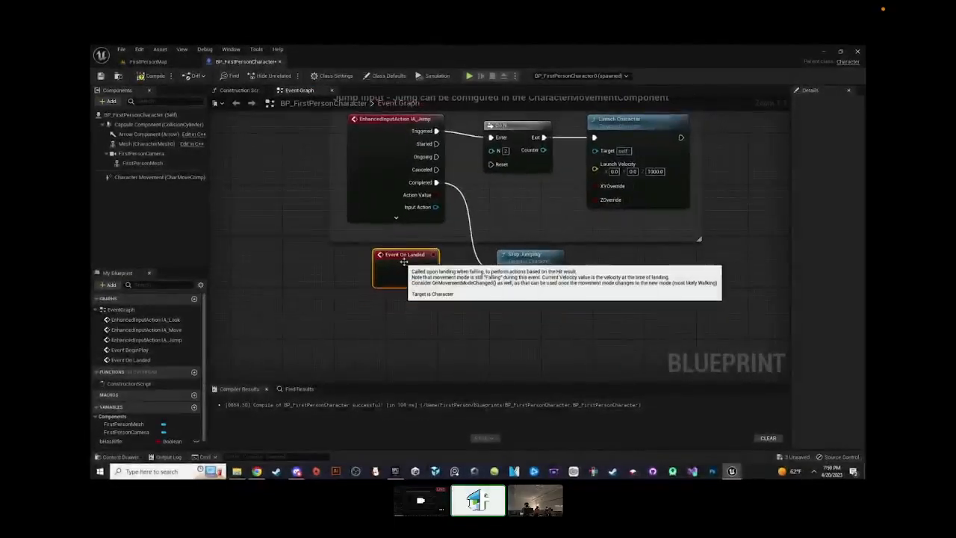
right_click_drag(458, 265, 425, 293)
left_click_drag(386, 298, 448, 197)
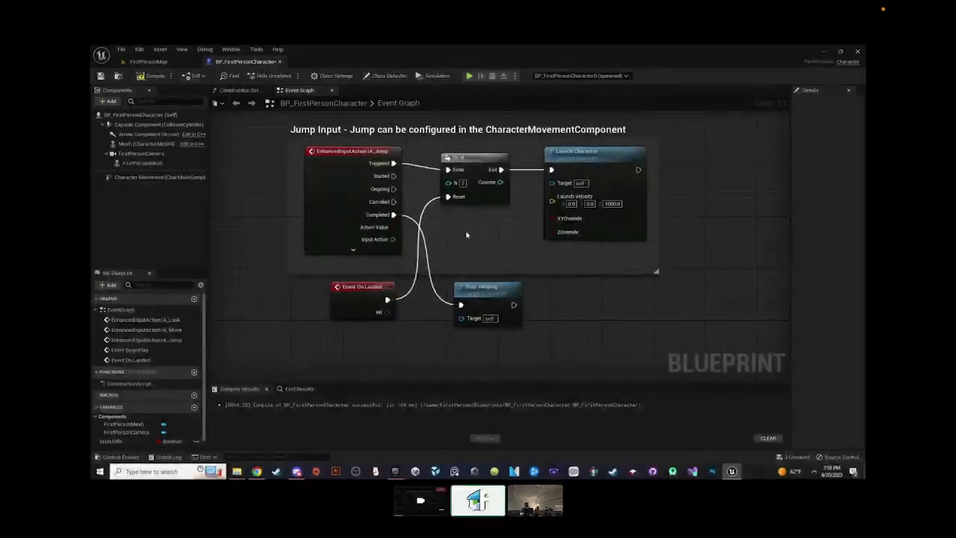
- Play the level again, test repeated launch jumps and landings with the Do N reset, and stop the session
left_click(469, 76)
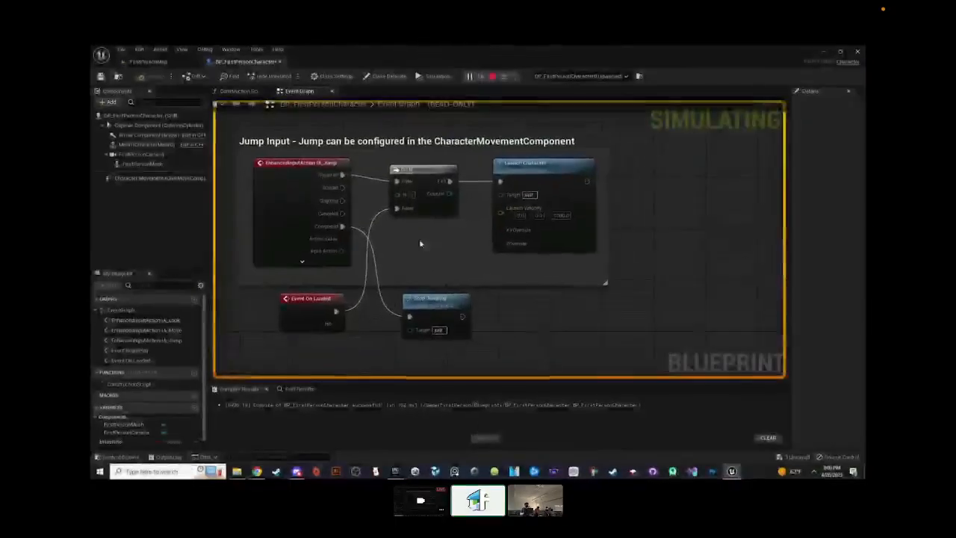
scroll(398, 239, "down", 1)
mouse_move(398, 240)
right_mouse_down()
mouse_move(414, 242)
mouse_move(406, 234)
right_mouse_up()
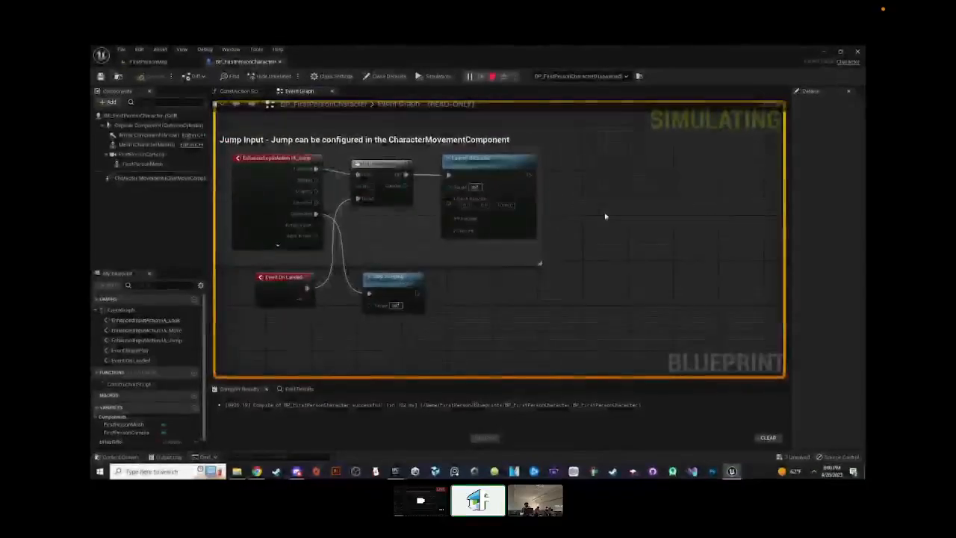
left_click(492, 76)
left_click(470, 76)
left_click(617, 147)
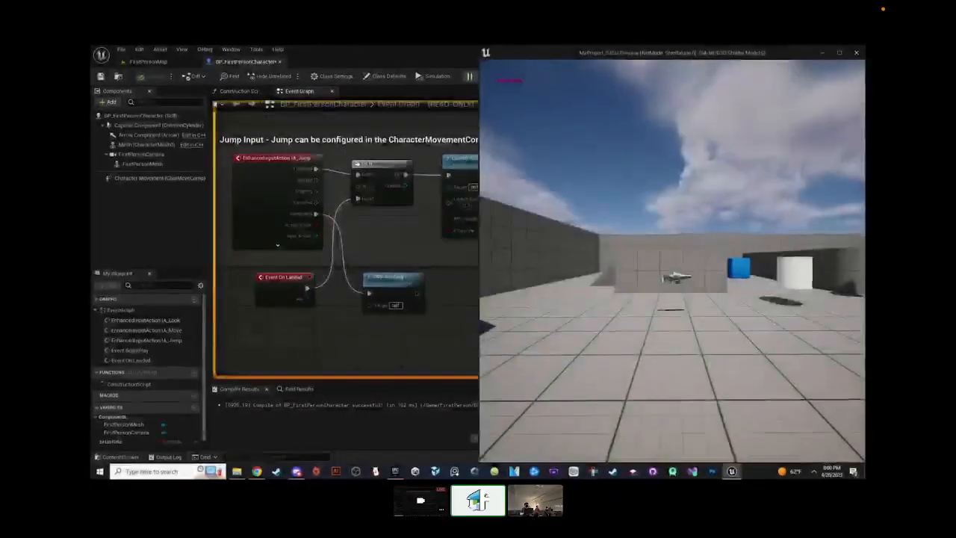
key("w")
key("space")
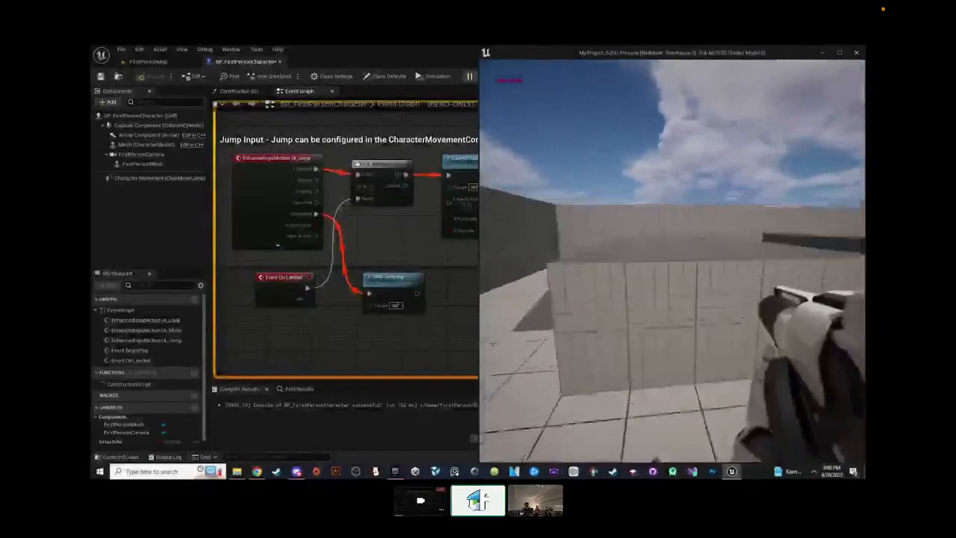
key("space")
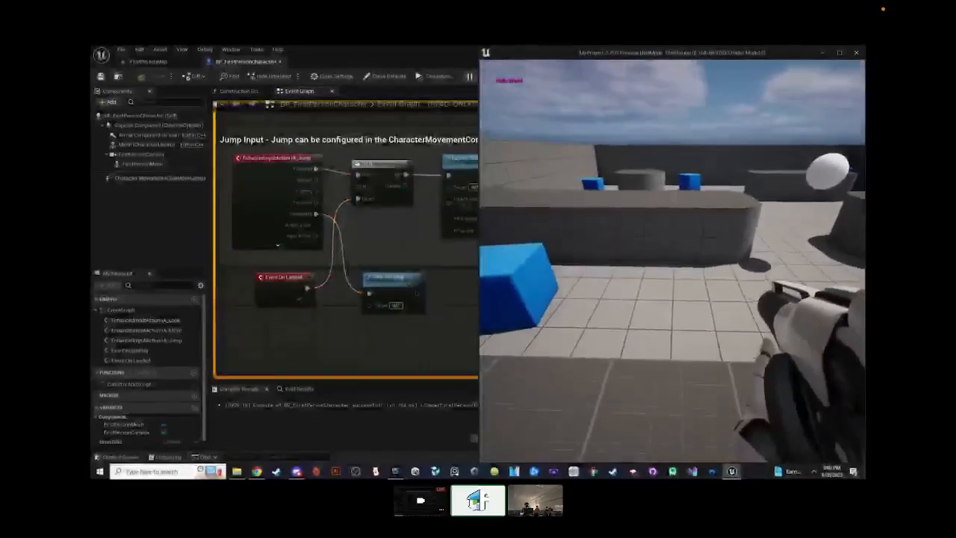
key("space")
key("space")
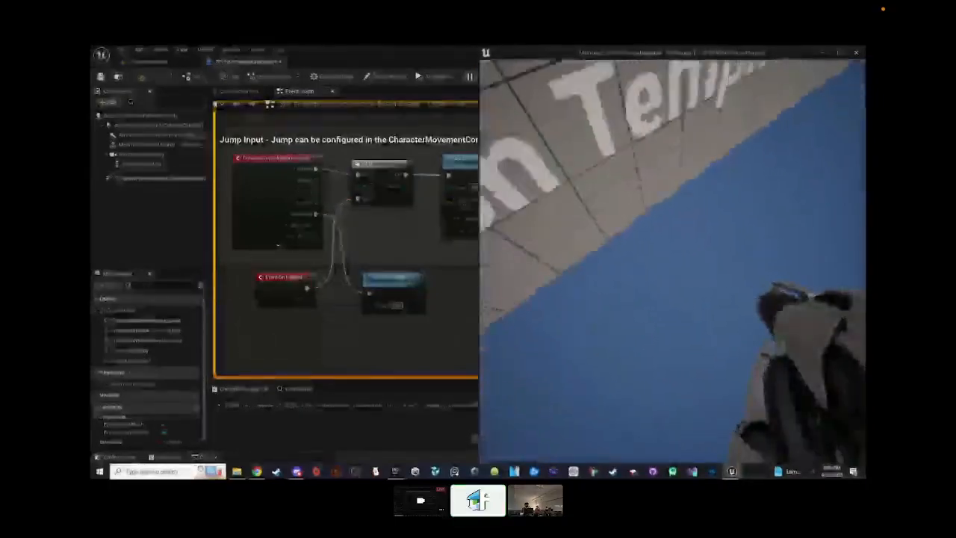
key("Escape")
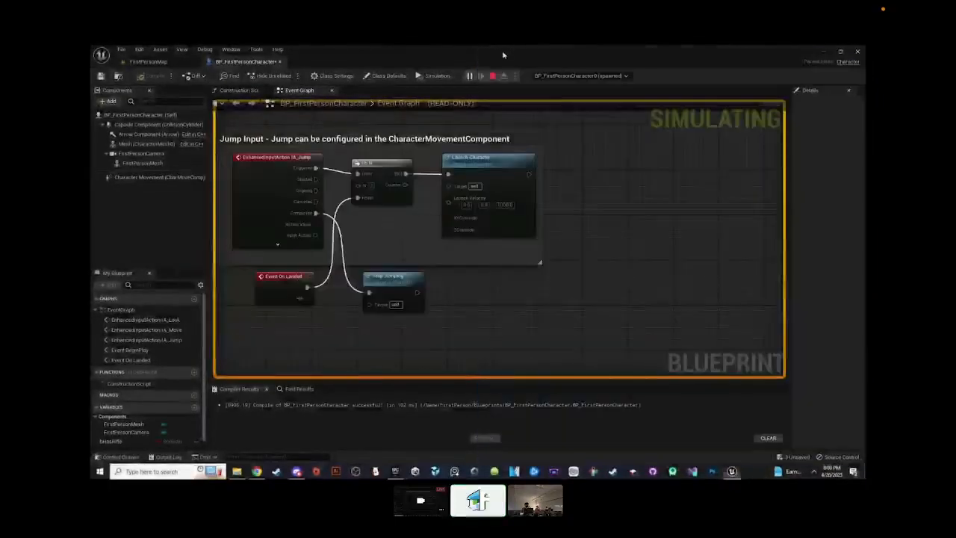
left_click(492, 76)
- Look over the Movement and Jump Input groups and open the FirstPersonMesh component in the blueprint's 3D viewport
scroll(490, 214, "down", 2)
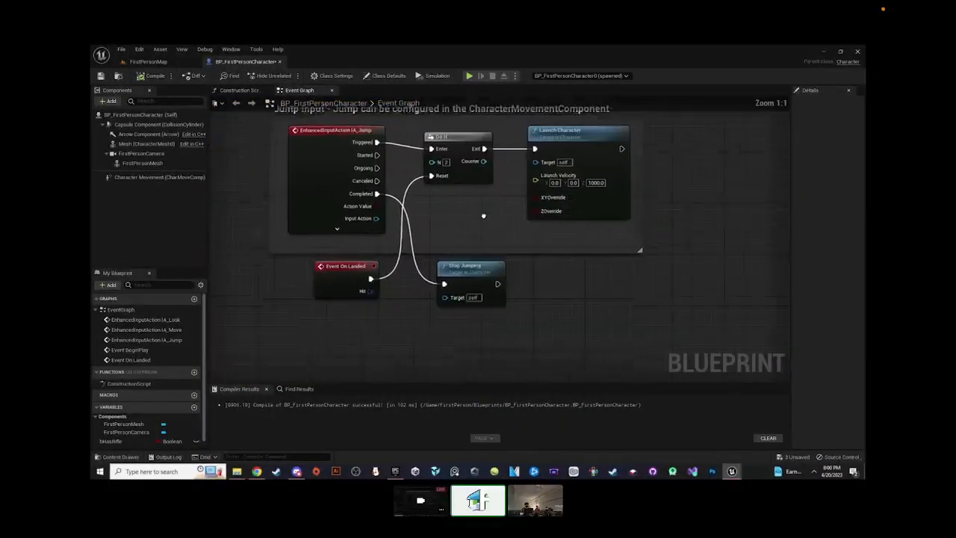
right_click_drag(490, 214, 437, 249)
scroll(438, 250, "down", 2)
right_click_drag(457, 195, 500, 188)
right_click_drag(362, 159, 284, 174)
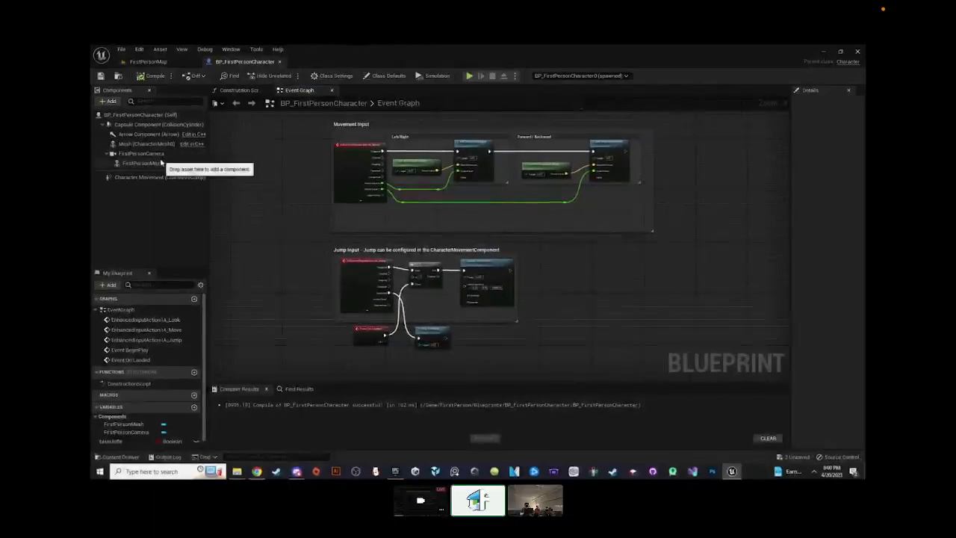
right_click_drag(284, 173, 312, 193)
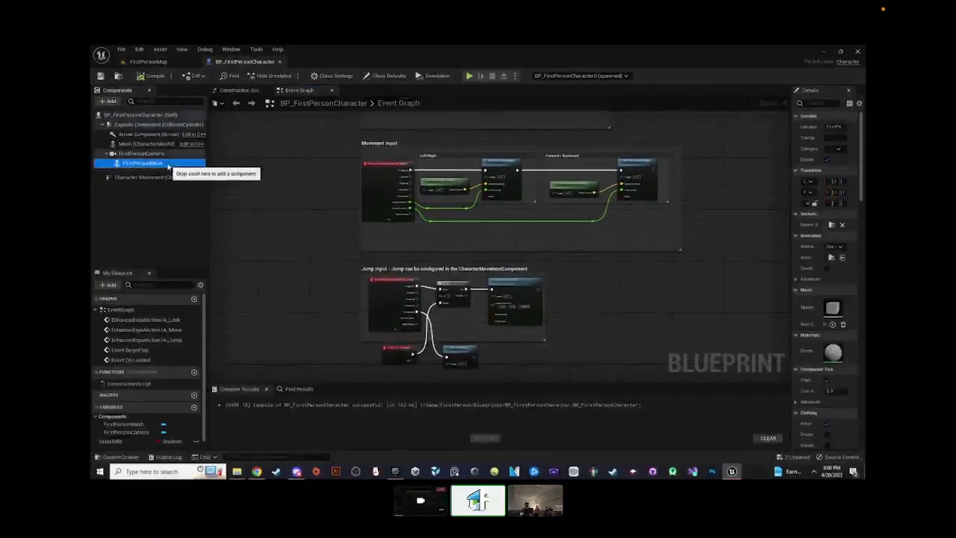
double_click(169, 166)
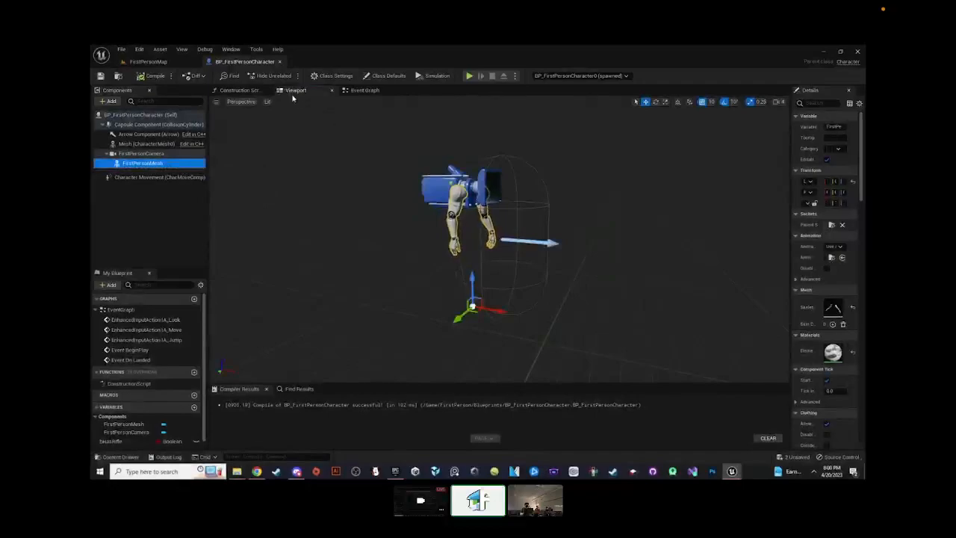
- Reorder the viewport ahead of the Construction Script, close it, and reopen it from the FirstPersonCamera component
left_click_drag(289, 94, 246, 97)
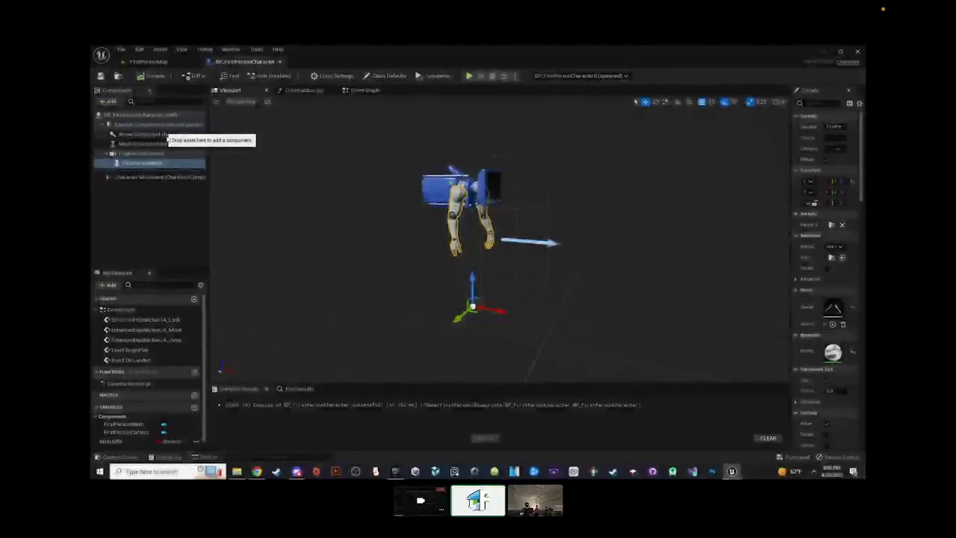
left_click(267, 91)
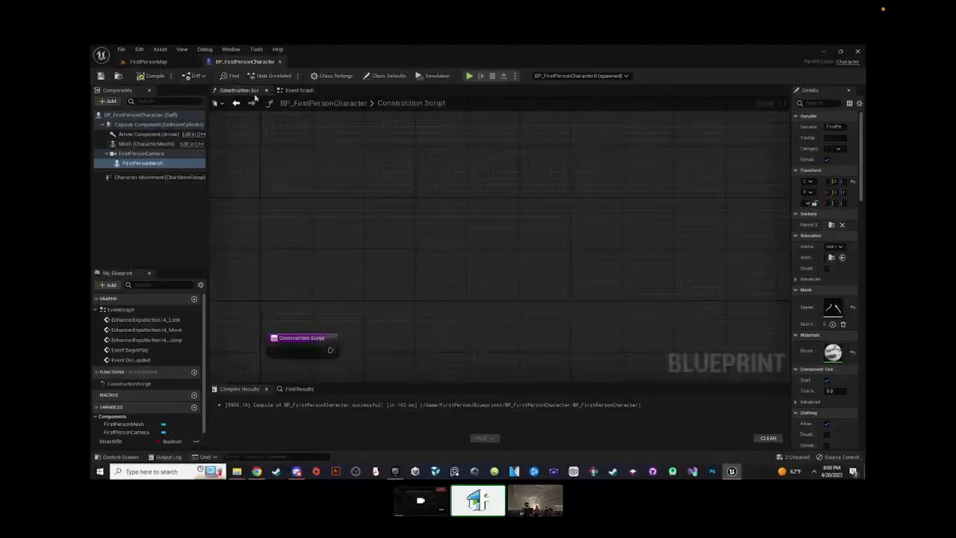
double_click(154, 154)
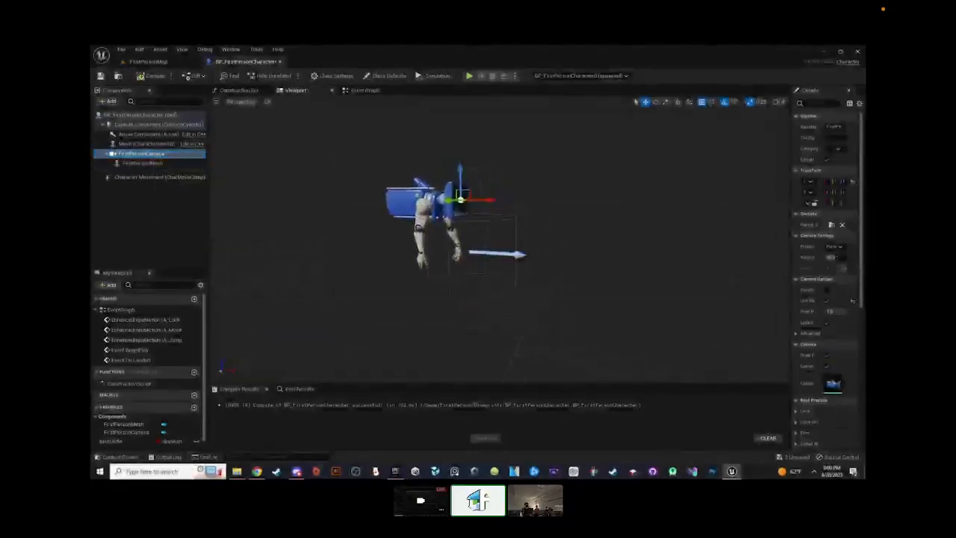
- Widen the component details area and select the first-person arms mesh to inspect it in the viewport
left_click_drag(790, 173, 700, 186)
right_click_drag(457, 258, 427, 288)
left_click(427, 323)
right_click_drag(427, 322, 485, 328)
right_click_drag(290, 241, 255, 216)
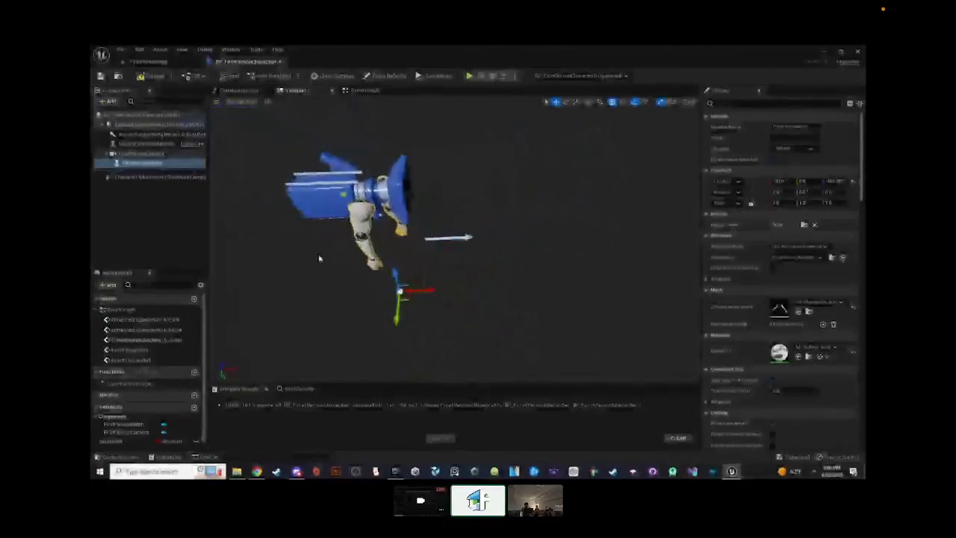
- Move the first-person arms mesh forward along its X axis in the viewport and compile the blueprint
right_click_drag(463, 305, 429, 290)
left_click_drag(455, 310, 478, 314)
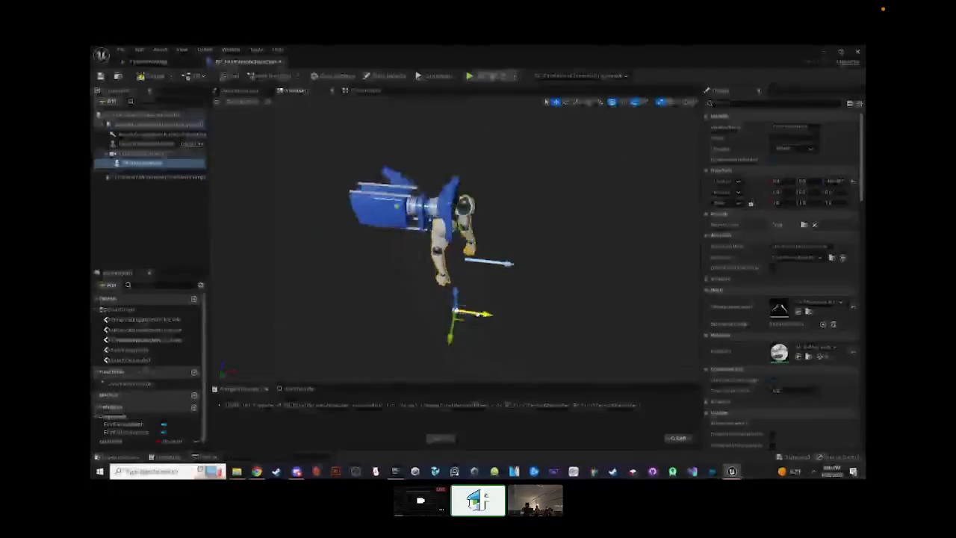
left_click(153, 76)
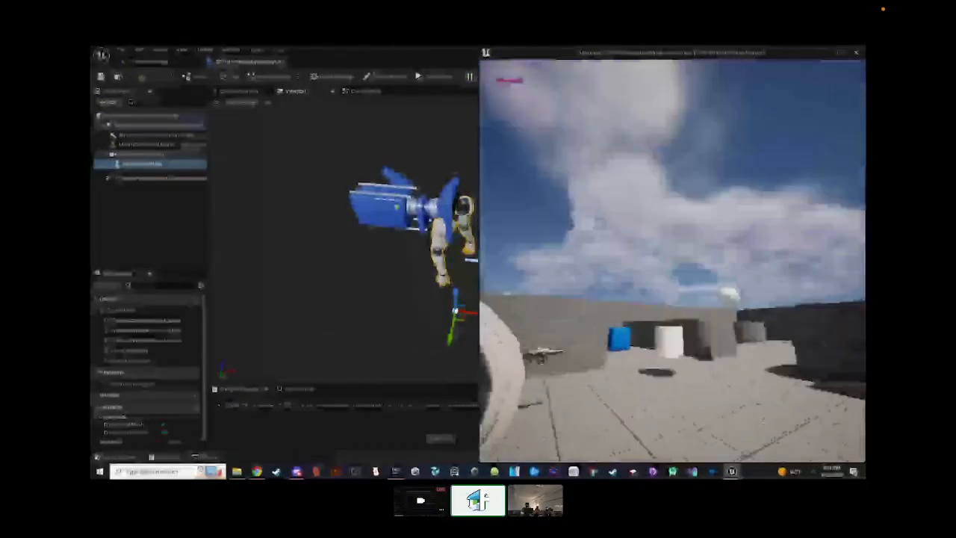
- Play the level to check the repositioned arms from the player's view, pick up the rifle, and stop the session
key("w")
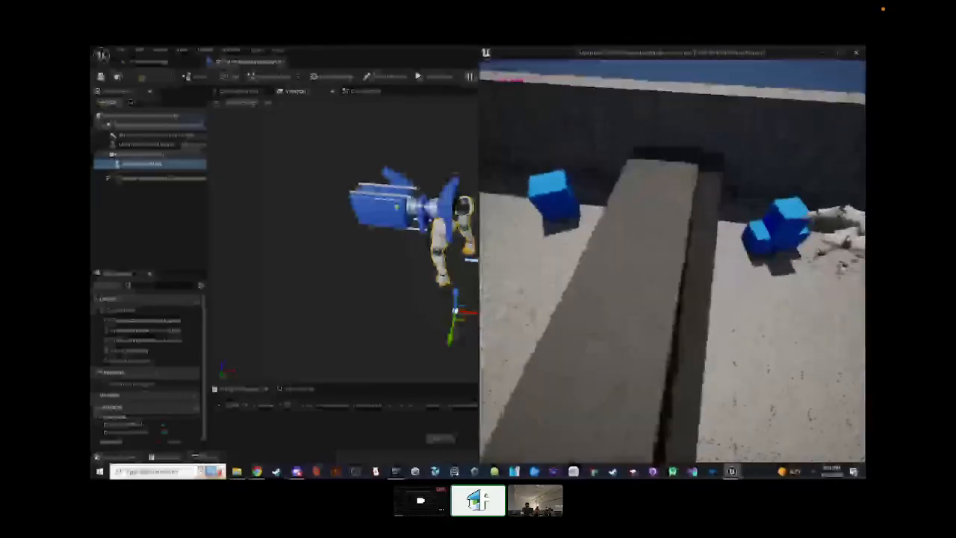
key("w")
key("w")
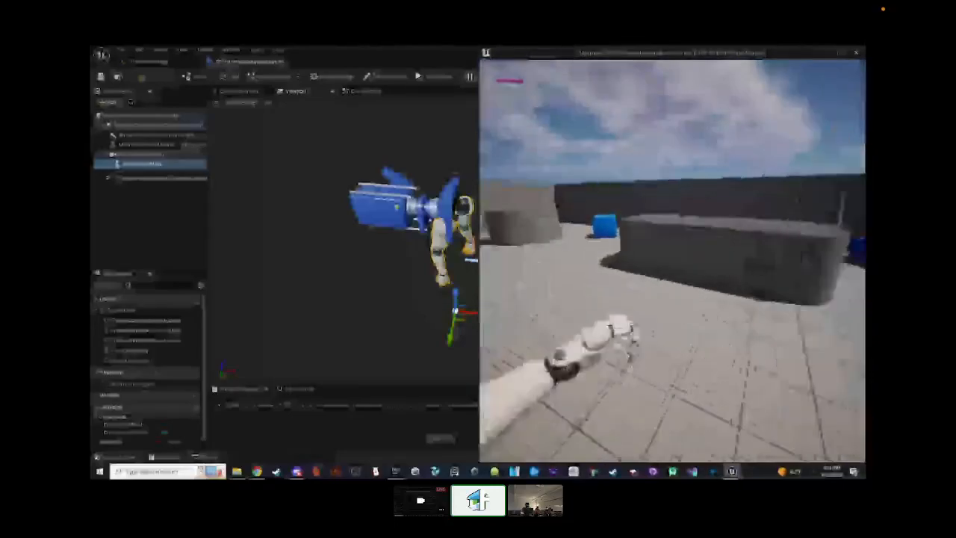
key("w")
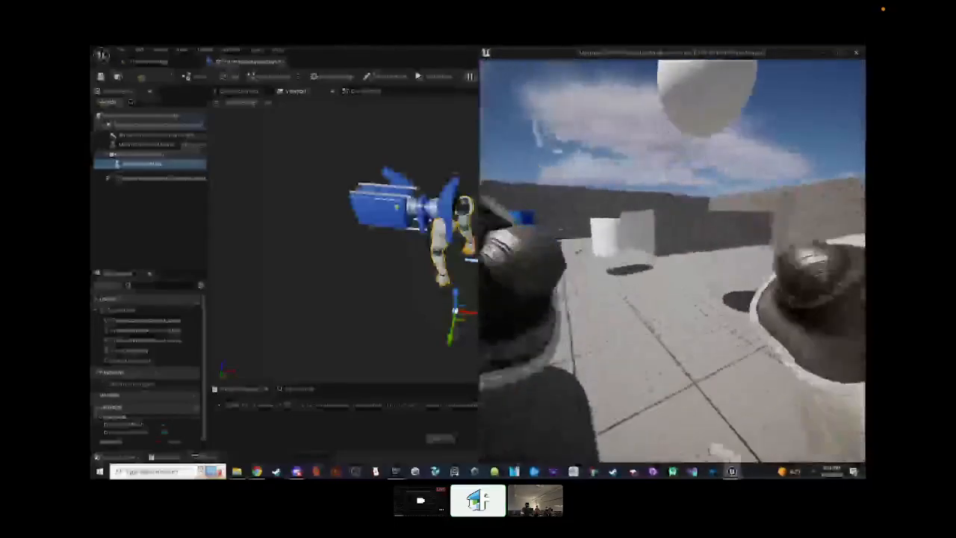
key("w")
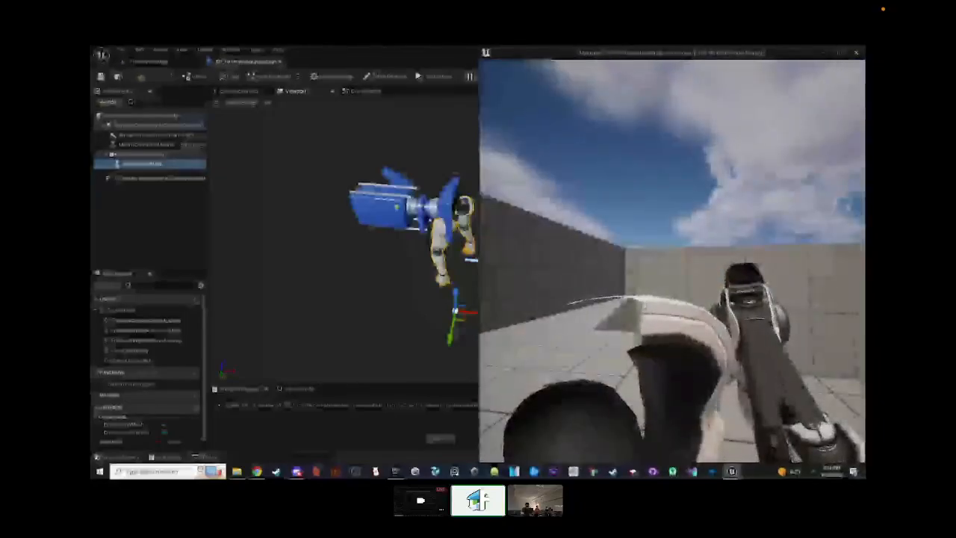
key("Escape")
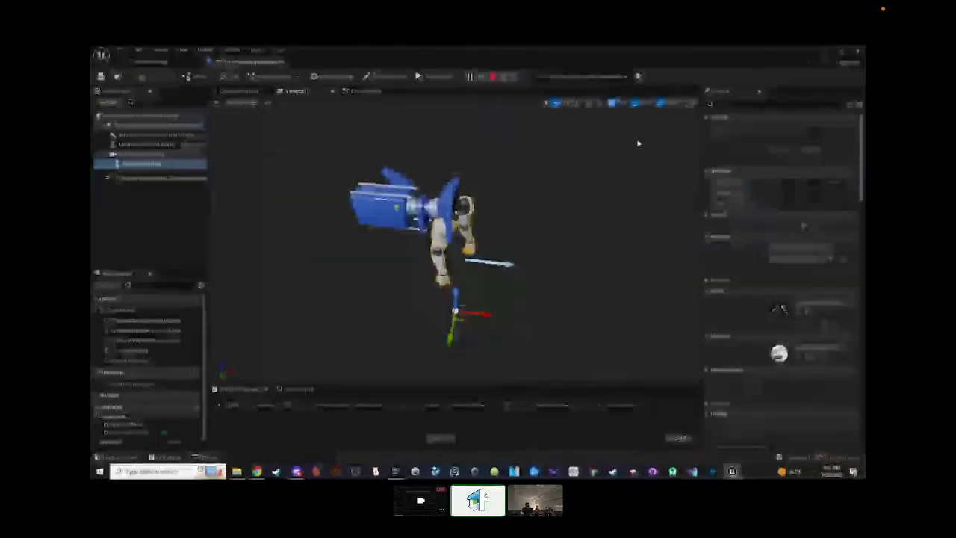
- Move the arms mesh farther forward along X, try changing its rotation value, and undo that rotation
right_click_drag(522, 188, 676, 203)
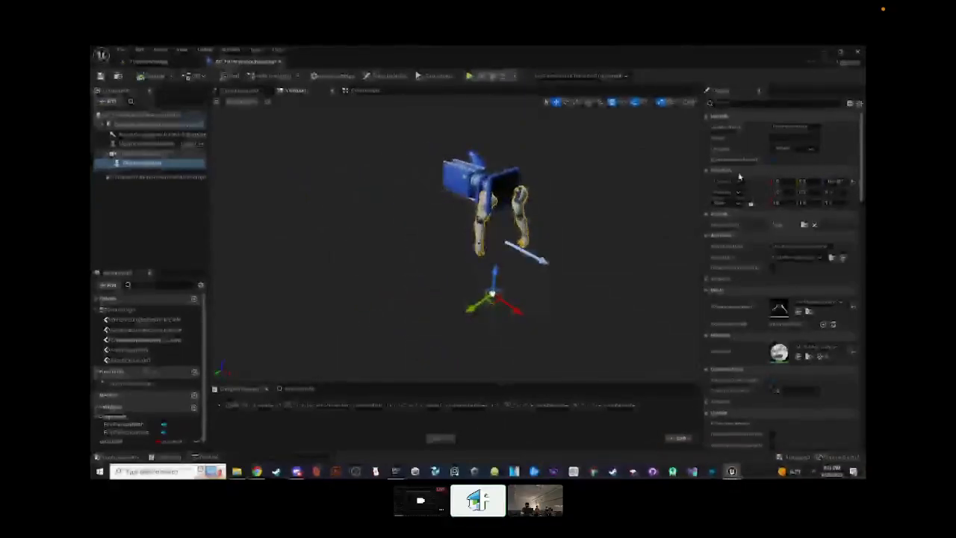
scroll(453, 258, "up", 5)
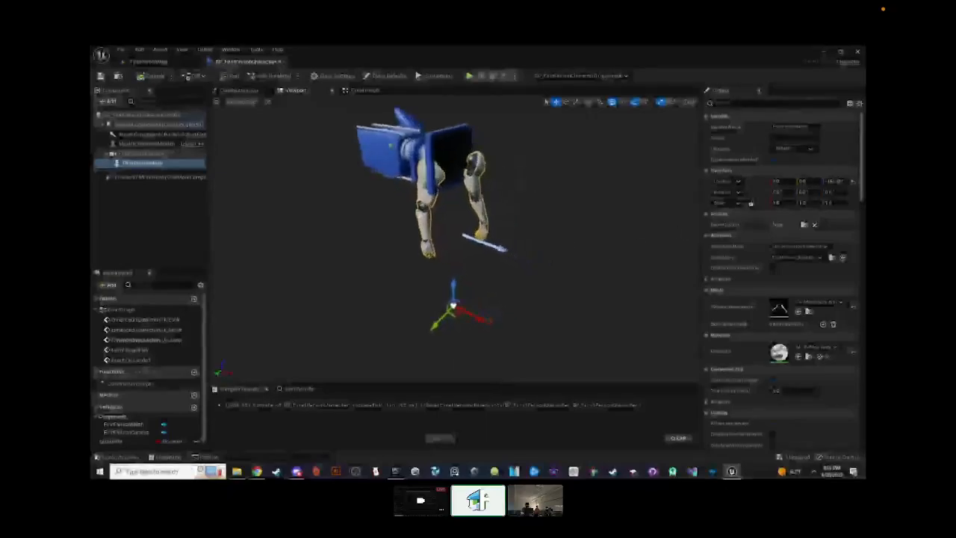
mouse_move(464, 310)
left_mouse_down()
mouse_move(518, 337)
mouse_move(461, 306)
left_mouse_up()
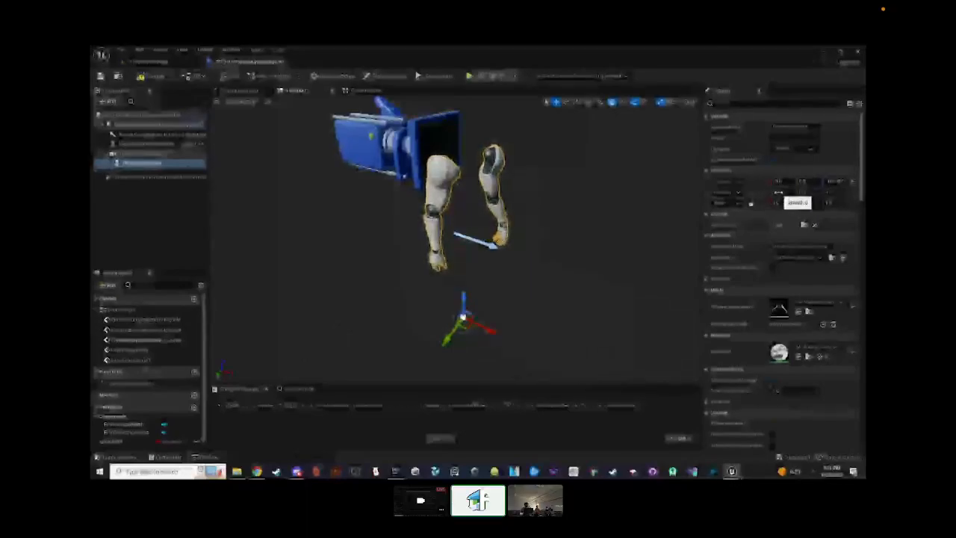
left_click_drag(782, 192, 792, 192)
key("ctrl+z")
key("ctrl+z")
- Tilt the arms mesh freehand with the Rotate tool and view the result around the camera component
right_click_drag(584, 236, 552, 238)
left_click(565, 101)
right_click_drag(529, 328, 569, 332)
left_click_drag(528, 334, 555, 323)
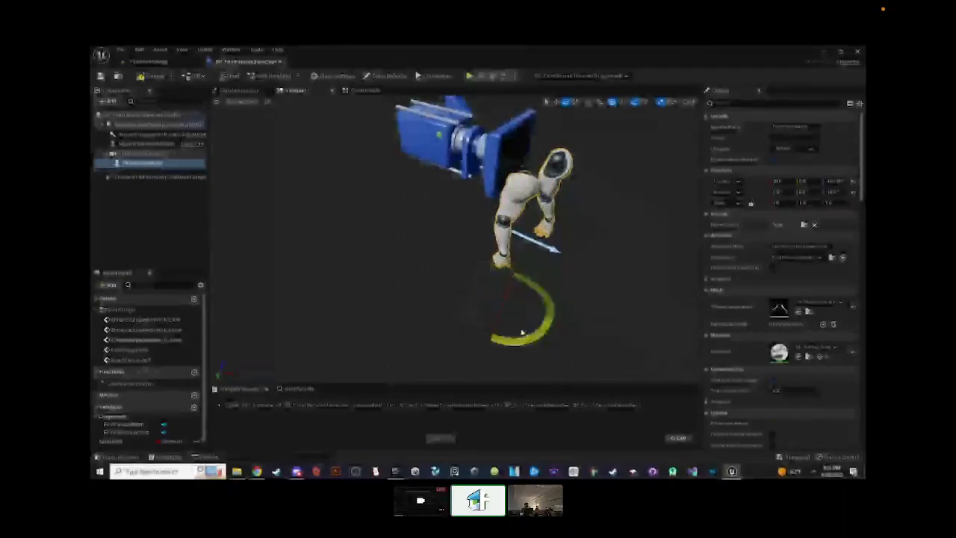
right_click_drag(502, 311, 556, 305)
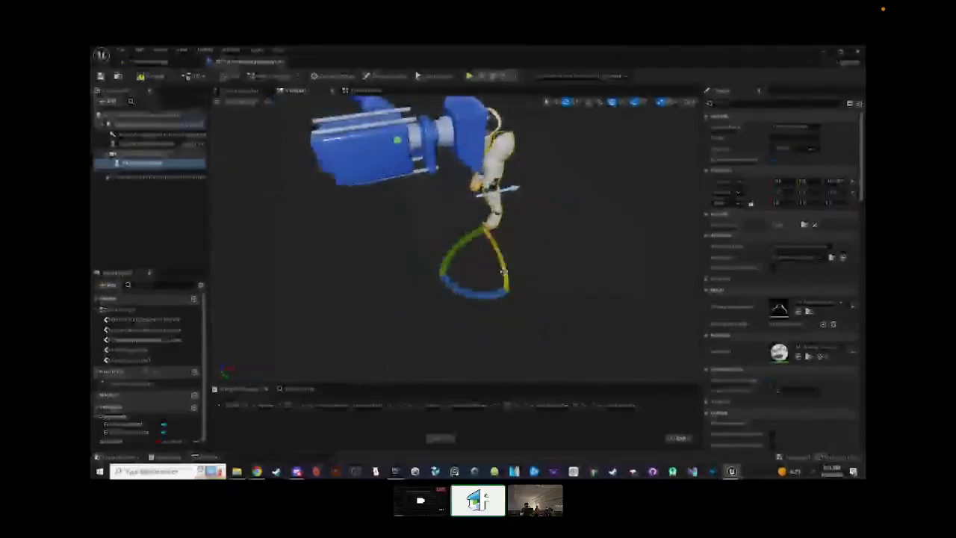
- Playtest the character with the rotated arms mesh and undo the rotation after stopping the session
left_click(468, 76)
key("w")
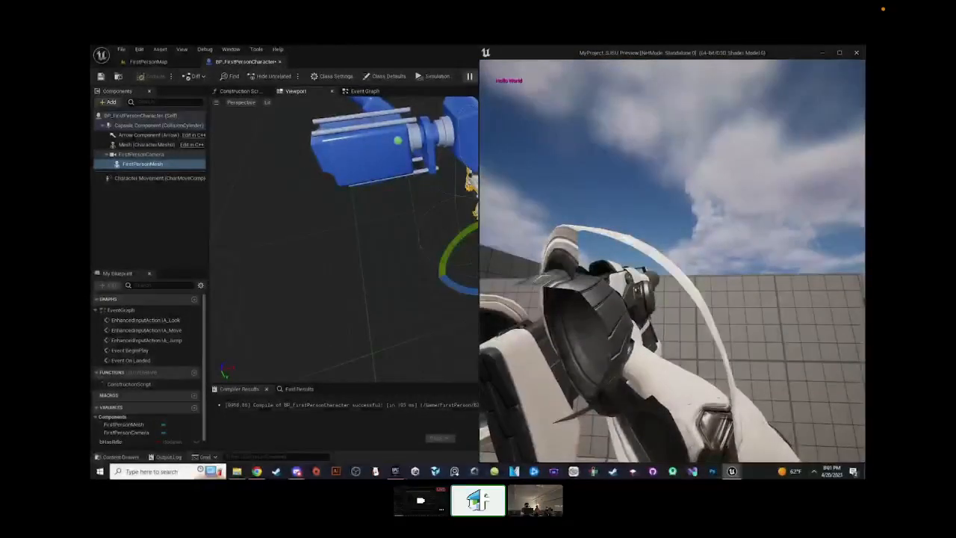
key("Escape")
left_click(496, 77)
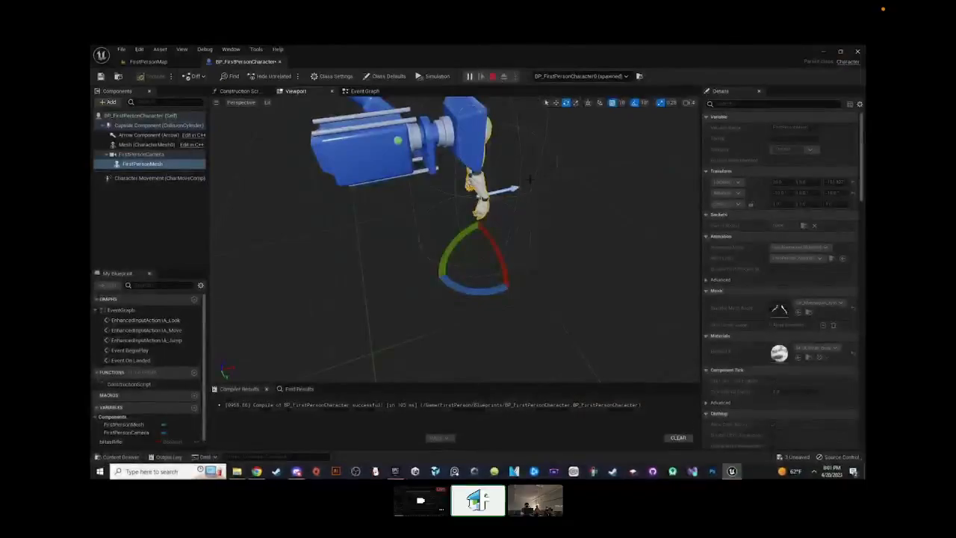
scroll(551, 207, "down", 6)
key("ctrl+z")
- Switch to the FirstPersonMap level, play it in the viewport, and walk the character into the rifle
left_click_drag(162, 62, 232, 64)
right_click_drag(478, 142, 436, 113)
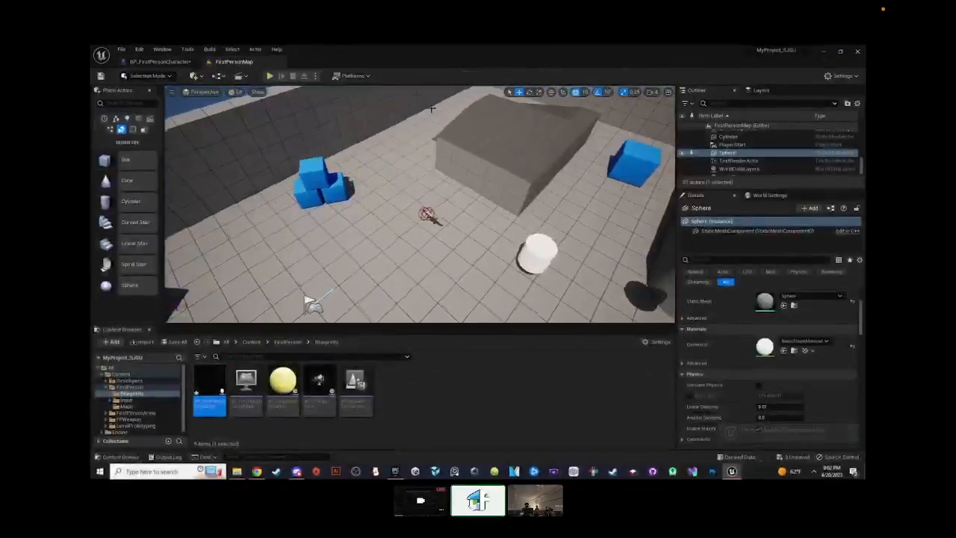
left_click(270, 76)
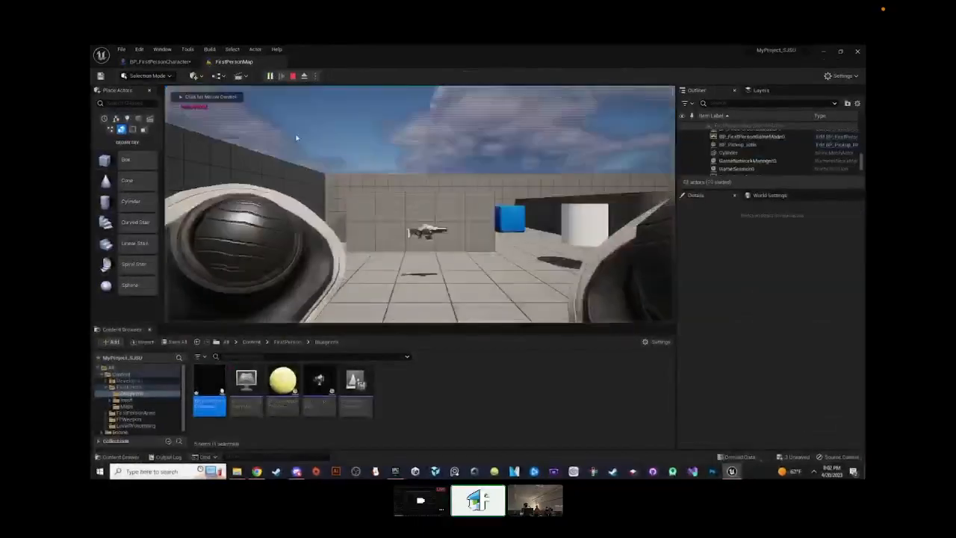
key("w")
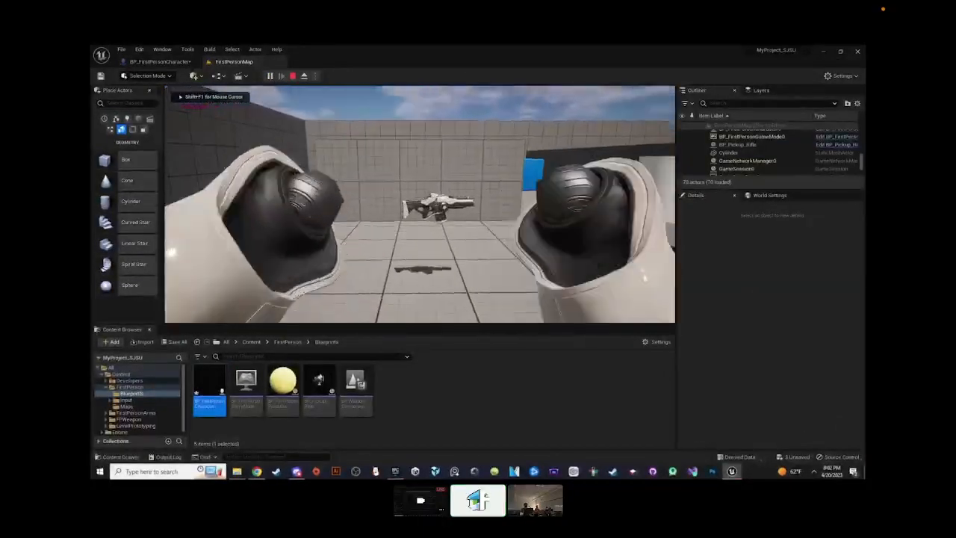
key("w")
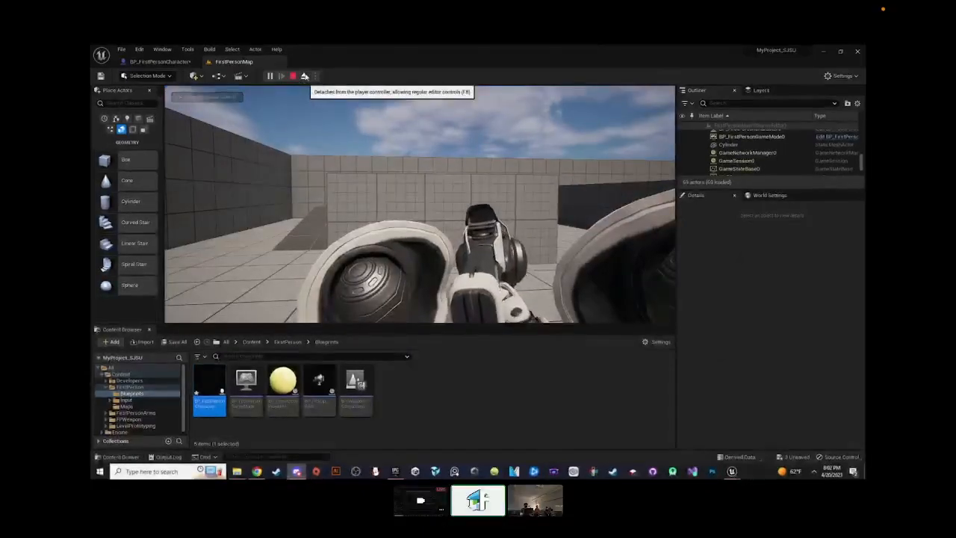
- Eject from the player controller and select the running first-person character to view it from outside
left_click(305, 76)
right_click_drag(420, 205, 490, 251)
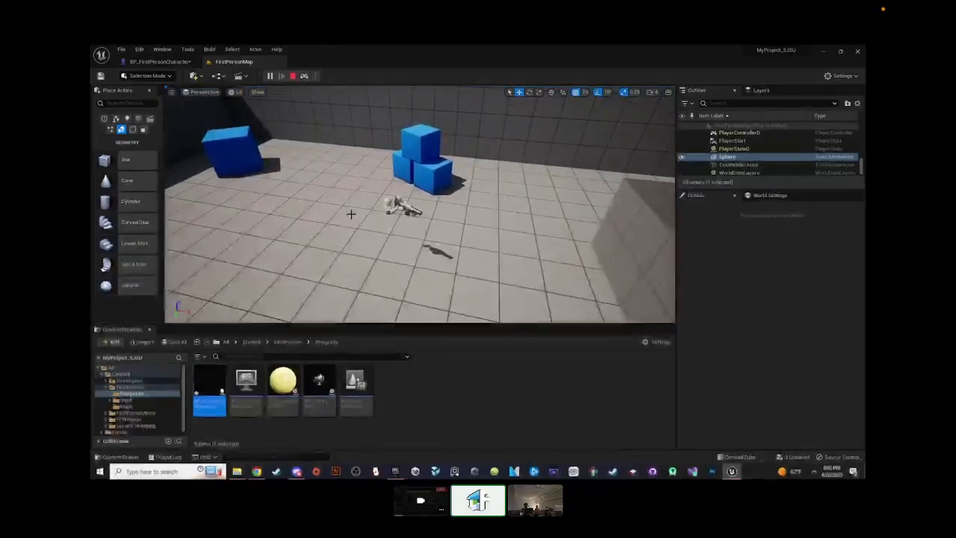
left_click(400, 208)
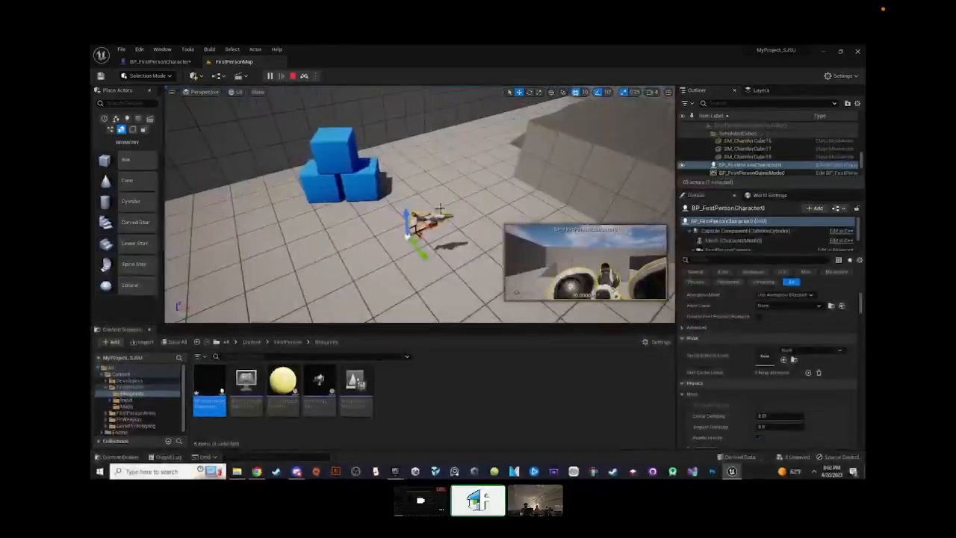
right_click_drag(440, 190, 493, 301)
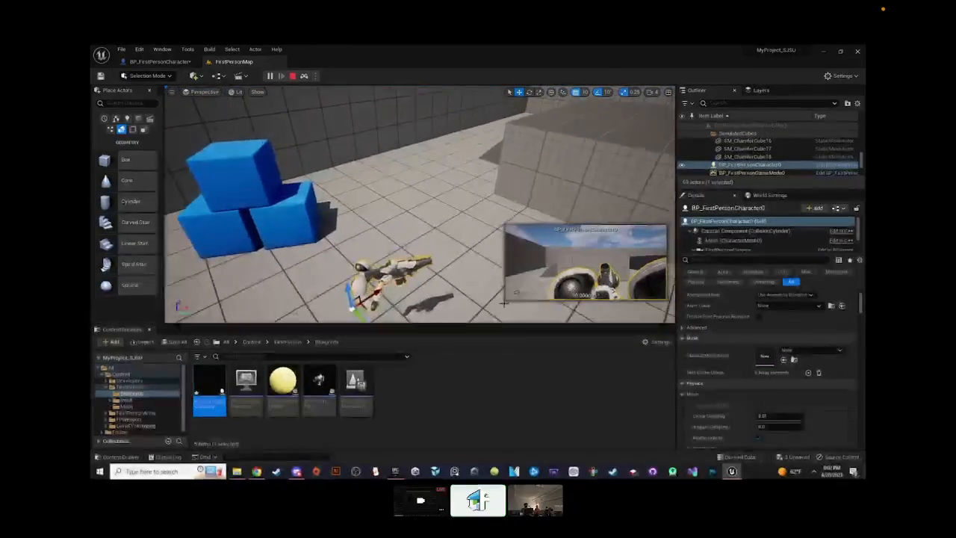
right_click_drag(485, 254, 354, 168)
- Select the cylinder in the running level and look at its Details alongside the World Settings
left_click(430, 224)
right_click_drag(430, 224, 457, 278)
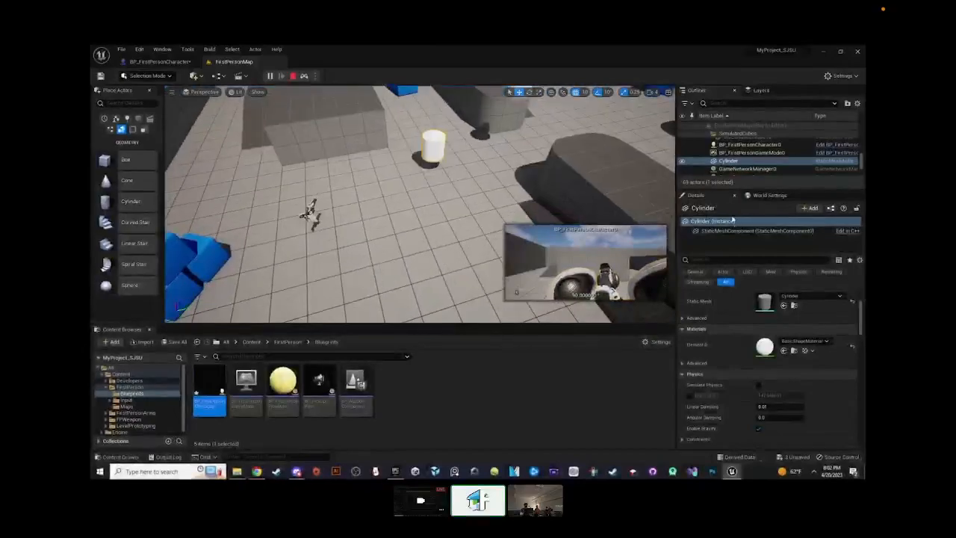
left_click(749, 199)
left_click(700, 197)
- Reselect the running first-person character and enlarge its component list to show the whole hierarchy
right_click_drag(456, 238, 411, 219)
left_click(412, 216)
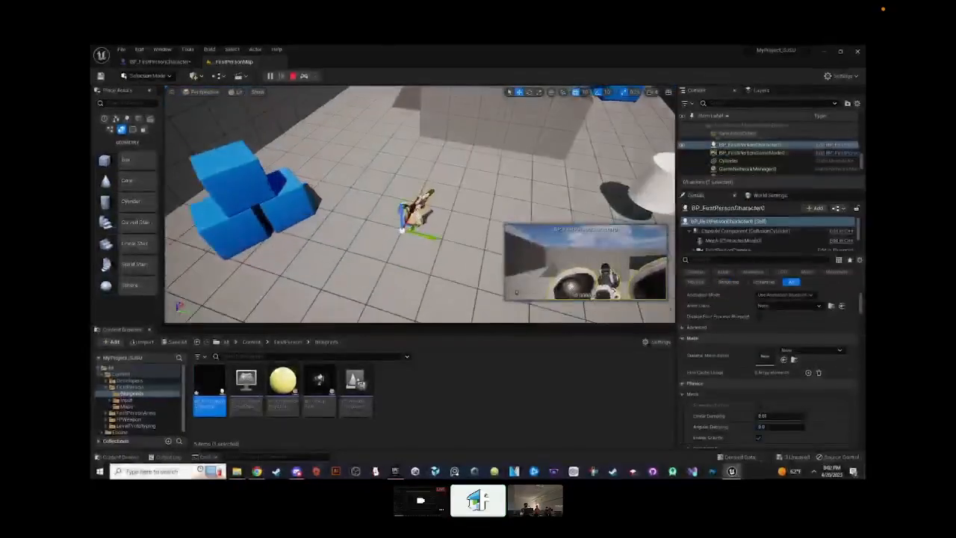
left_click_drag(734, 254, 742, 273)
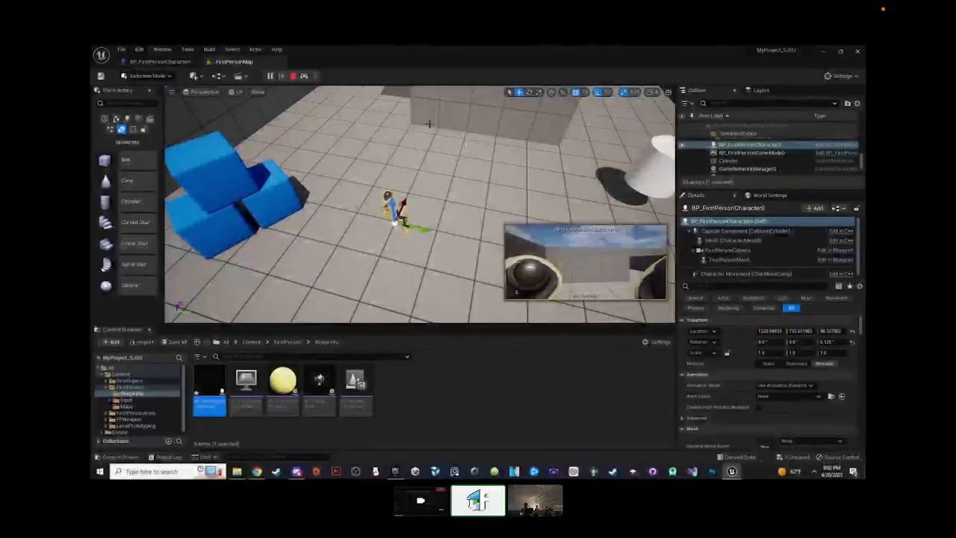
- Stop the running session and fly through the level to survey the playground, blue cubes and cylinder
right_click(485, 153)
left_click(293, 77)
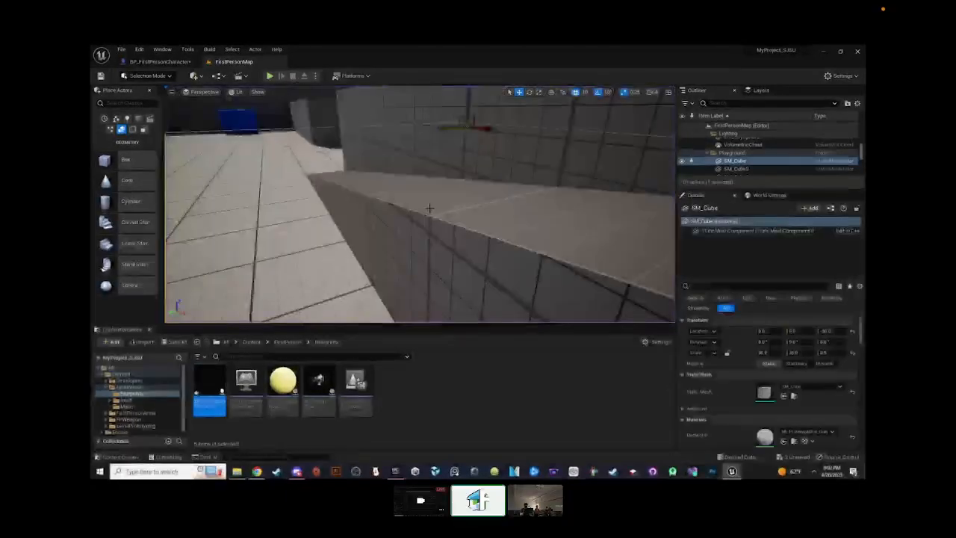
key("w")
right_click_drag(424, 201, 499, 213)
key("a")
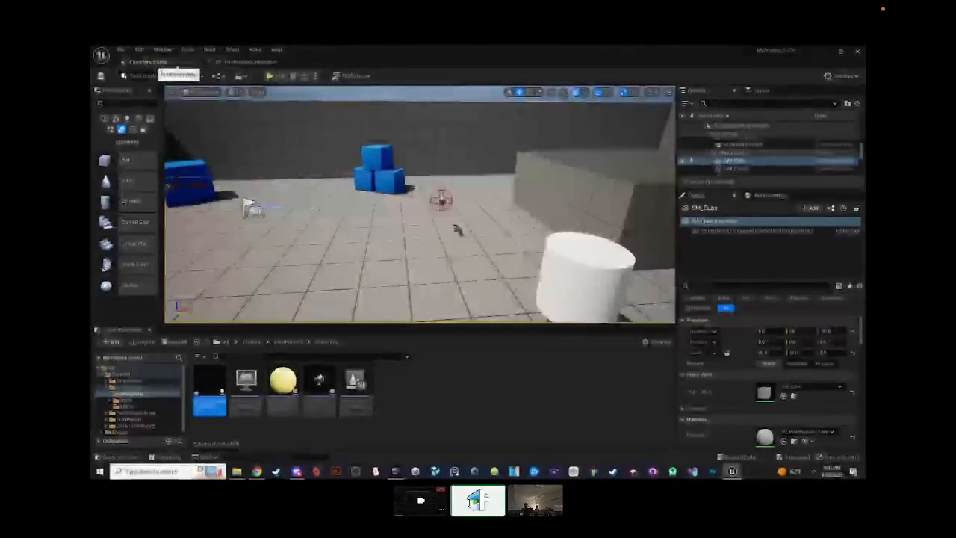
- Play the level in the viewport again with the rifle in hand, release the mouse cursor, and stop the session
left_click(271, 77)
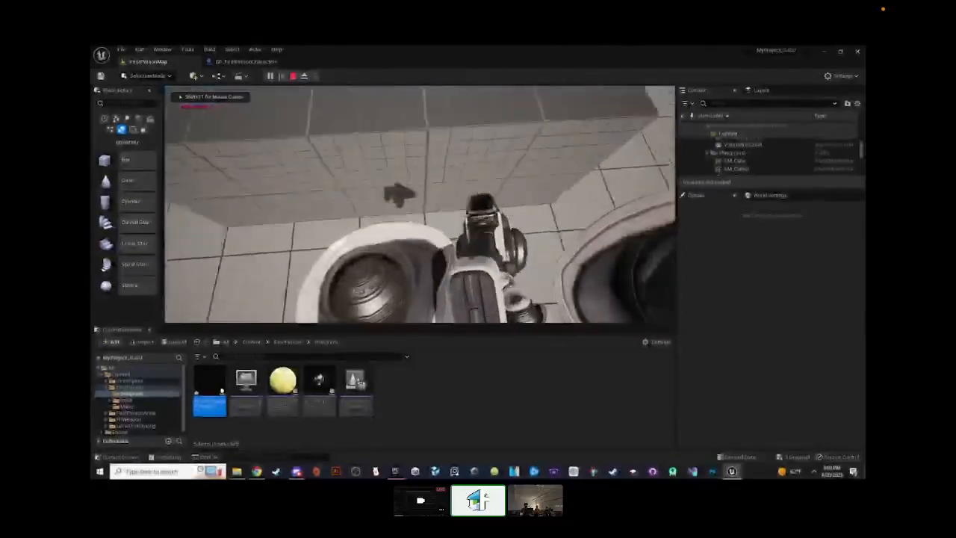
key("shift+F1")
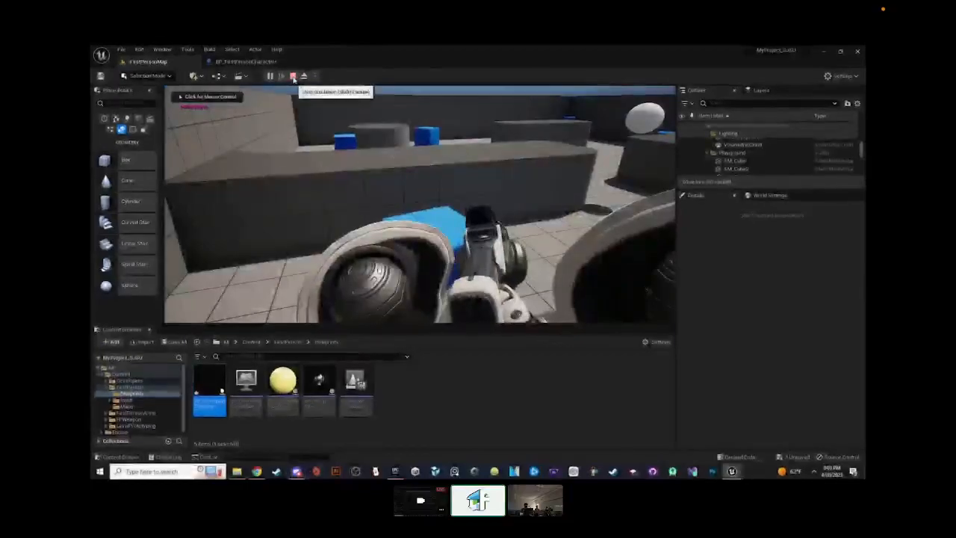
left_click(294, 77)
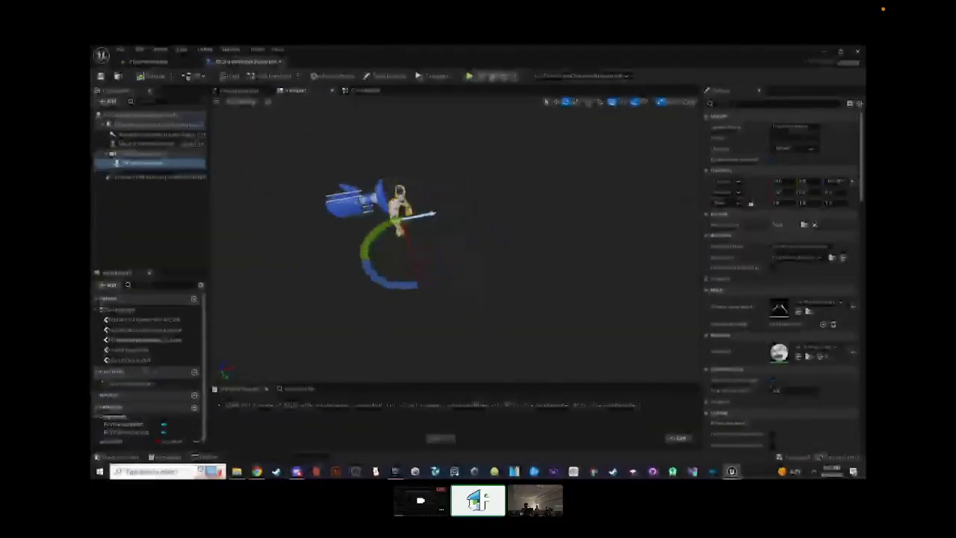
- Move the arms mesh back to an X location of 0.0 with the Move tool and compile the character blueprint
left_click(557, 102)
left_click_drag(423, 242, 417, 241)
left_click(151, 77)
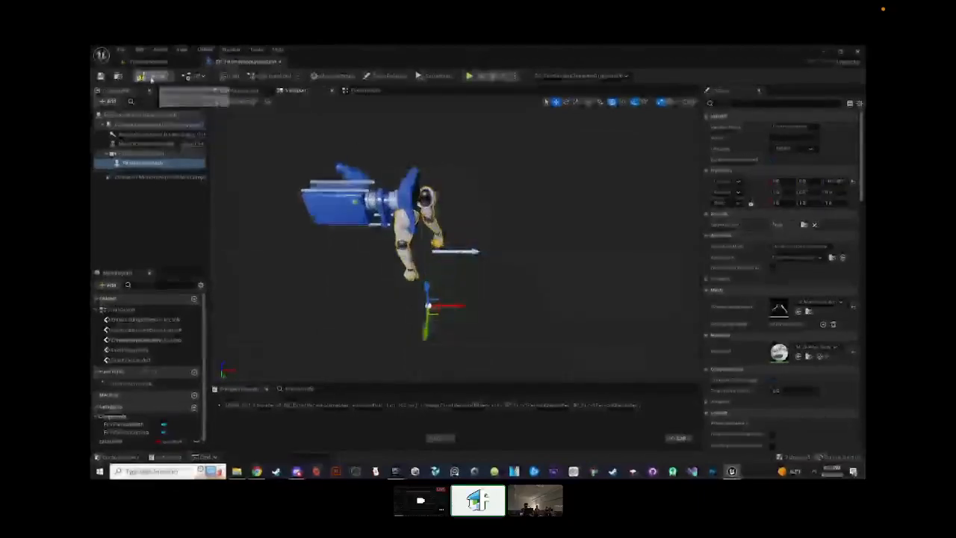
- Open the character's Event Graph, playtest walking and the rifle pickup beside it, and stop the session
left_click(364, 91)
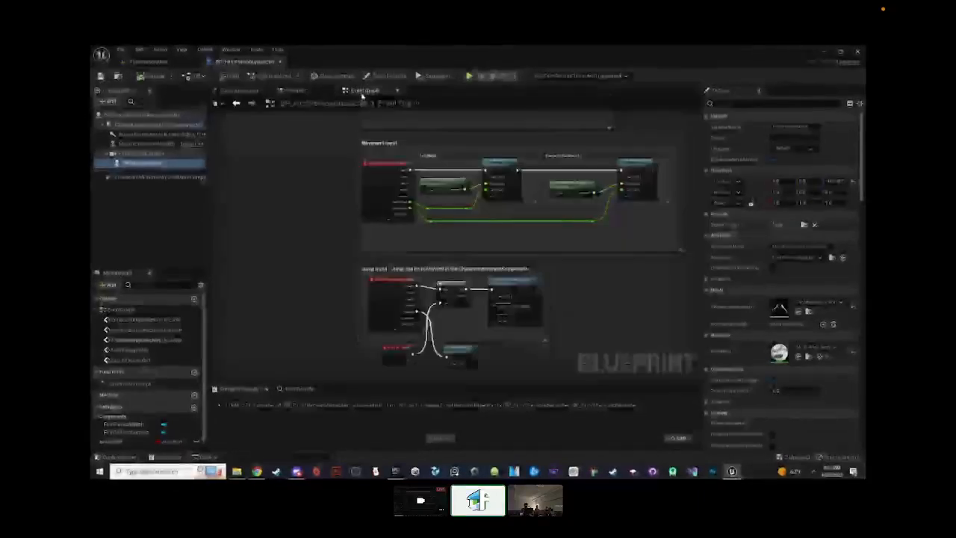
left_click(470, 76)
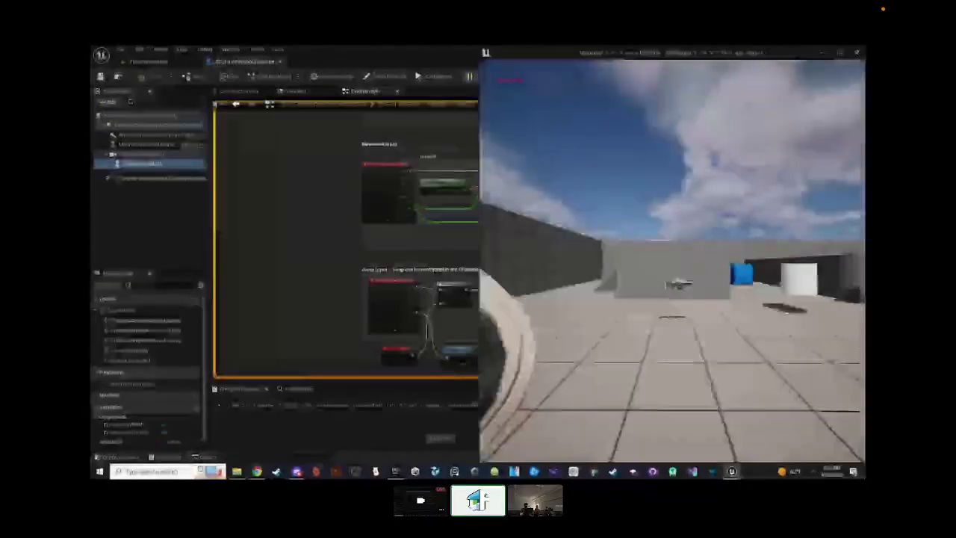
key("w")
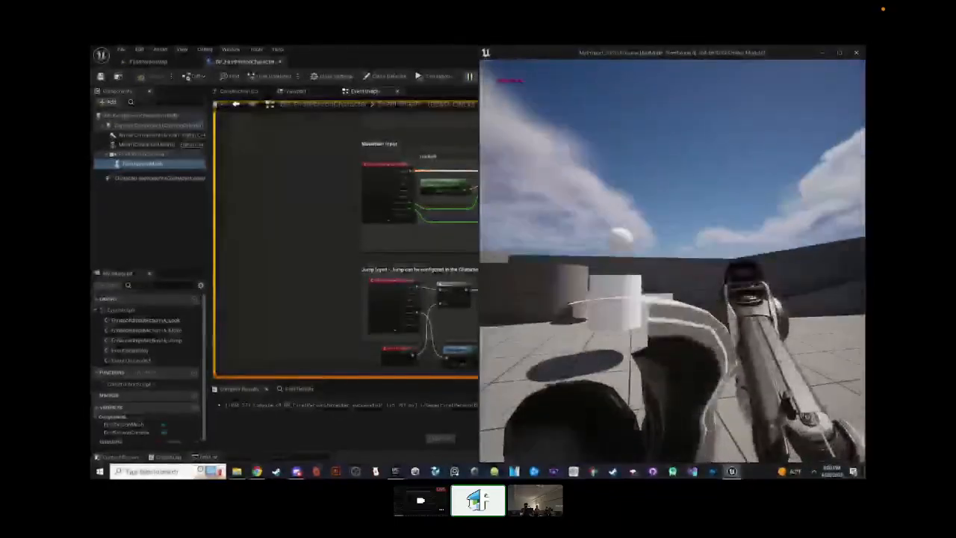
key("s")
key("Escape")
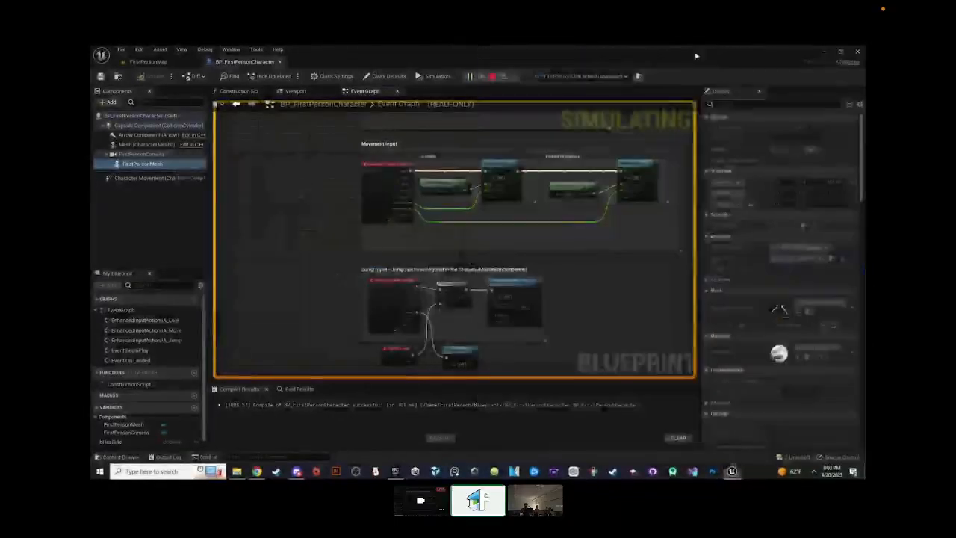
- Examine the Jump Input group's Do N, Launch Character and Event On Landed nodes up close
scroll(486, 279, "up", 2)
right_click_drag(484, 317, 487, 341)
scroll(495, 261, "up", 1)
scroll(495, 260, "up", 1)
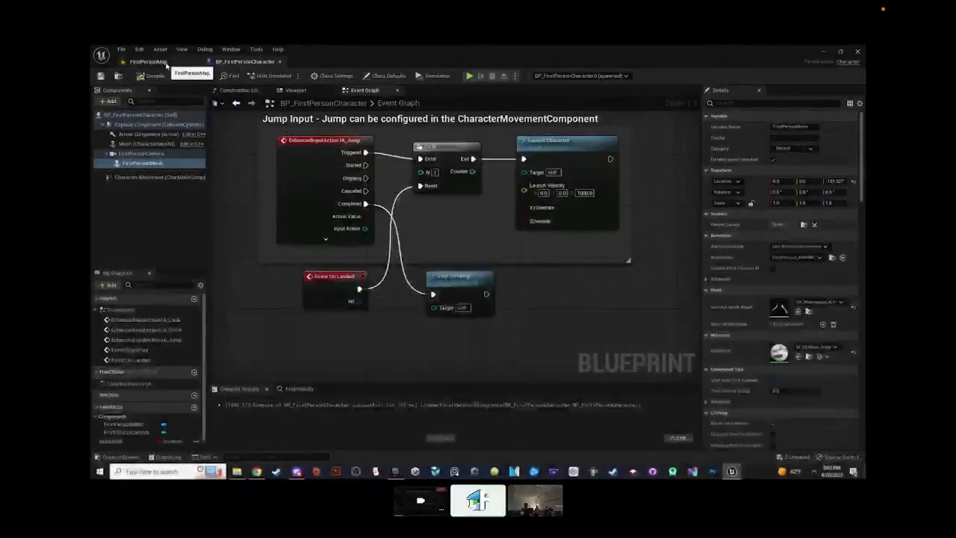
- In the project's FirstPerson/Input/Actions folder, create a new Input Action named IA_Zoom
left_click(153, 62)
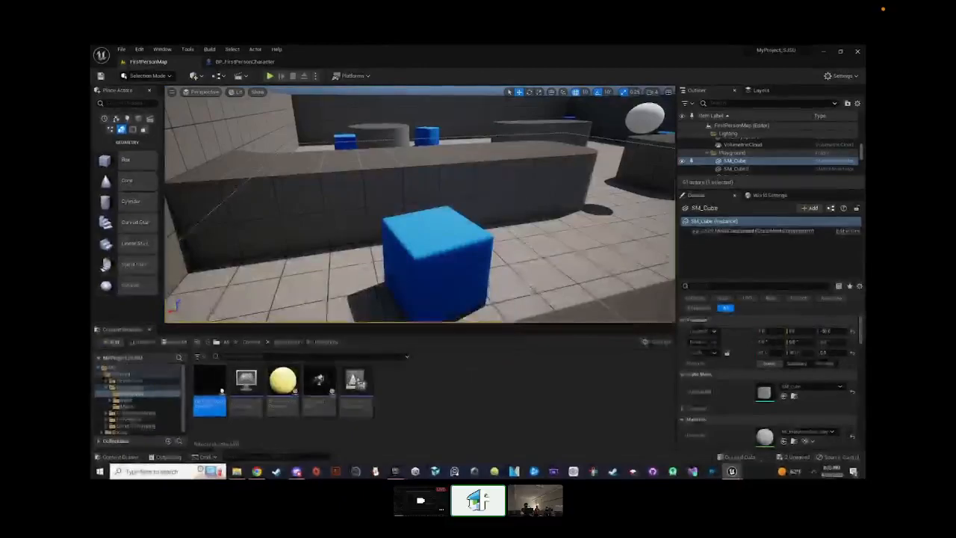
left_click(252, 342)
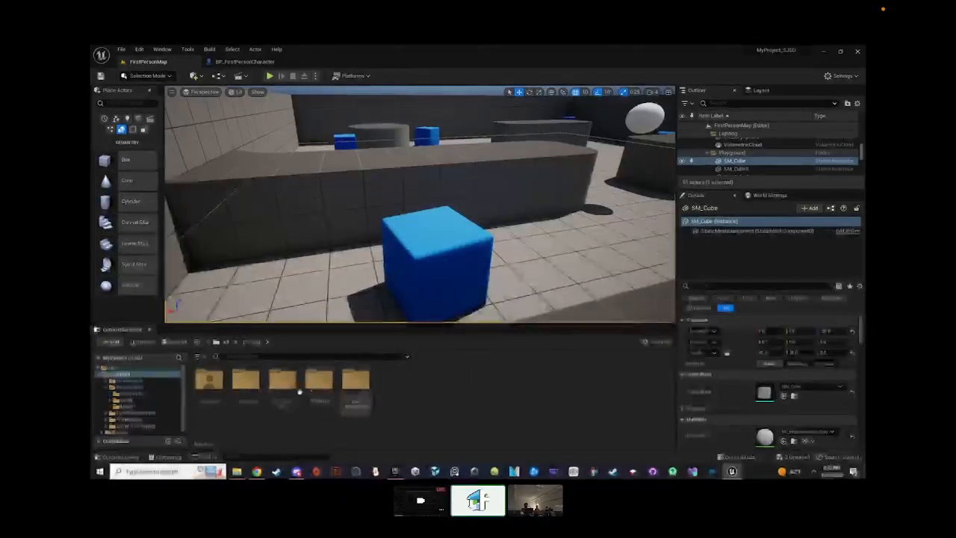
left_click(256, 404)
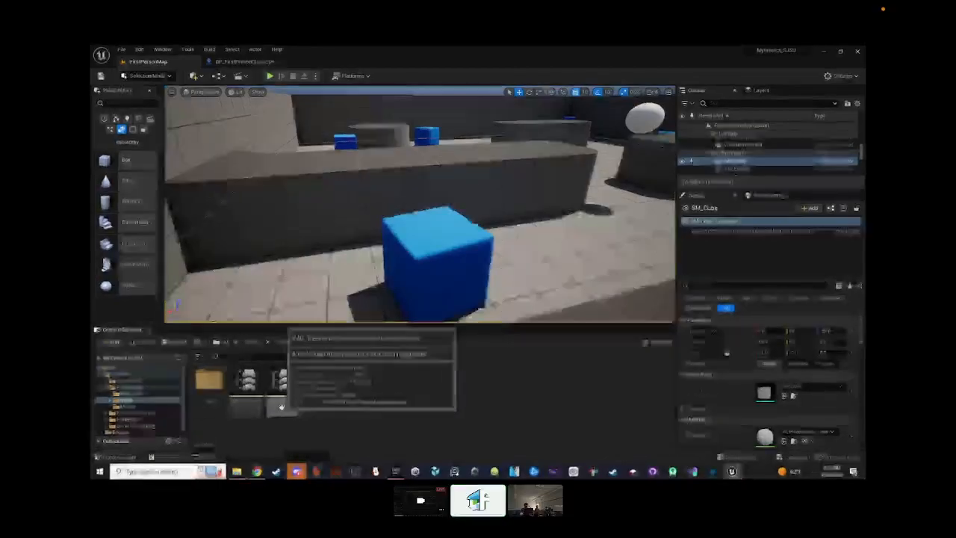
left_click(211, 385)
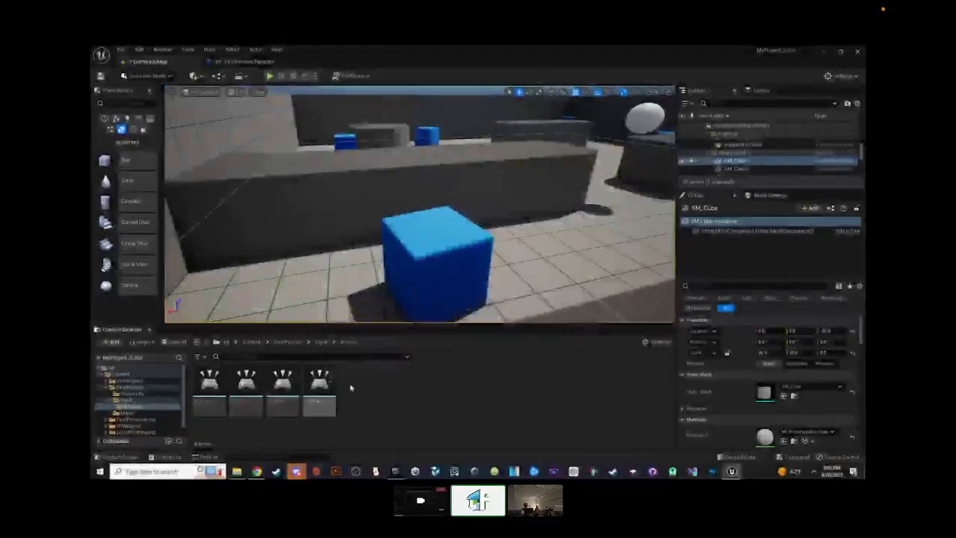
right_click(367, 387)
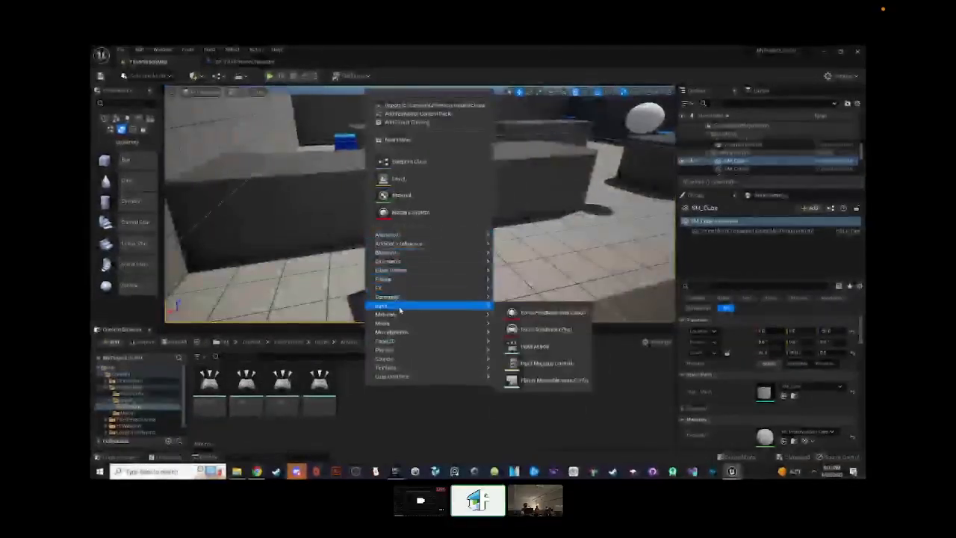
mouse_move(395, 306)
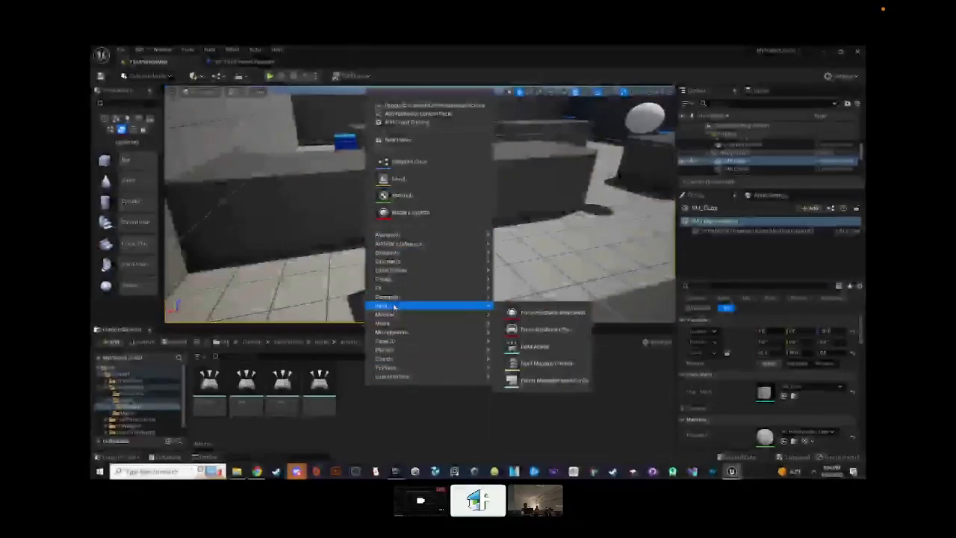
left_click(543, 347)
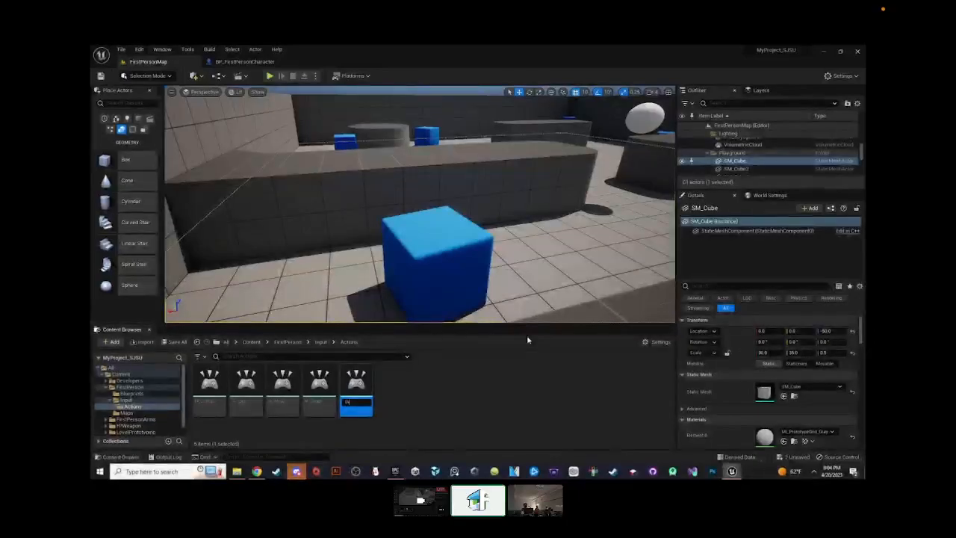
type("IA_Zoom")
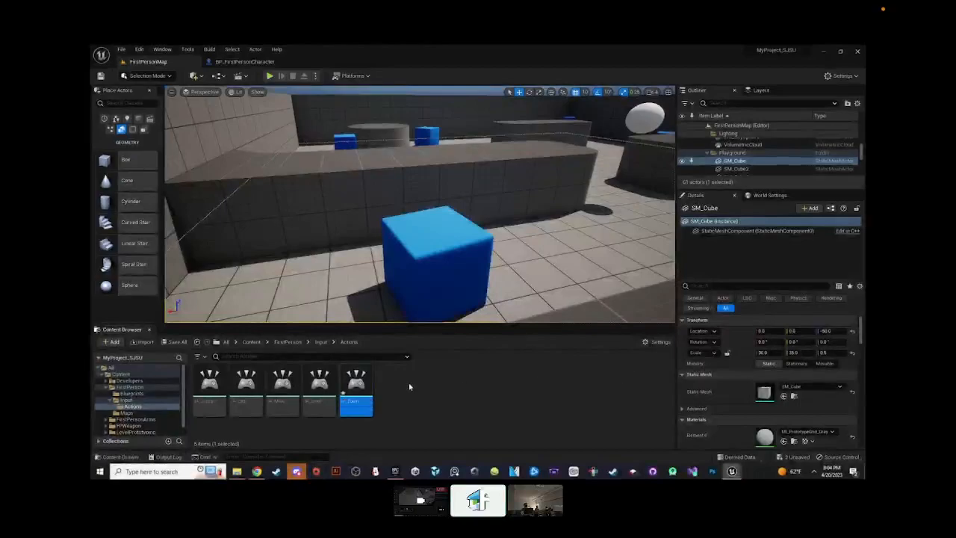
- Open IA_Zoom, review its value types and trigger options using a trial trigger, and remove that trigger
double_click(355, 385)
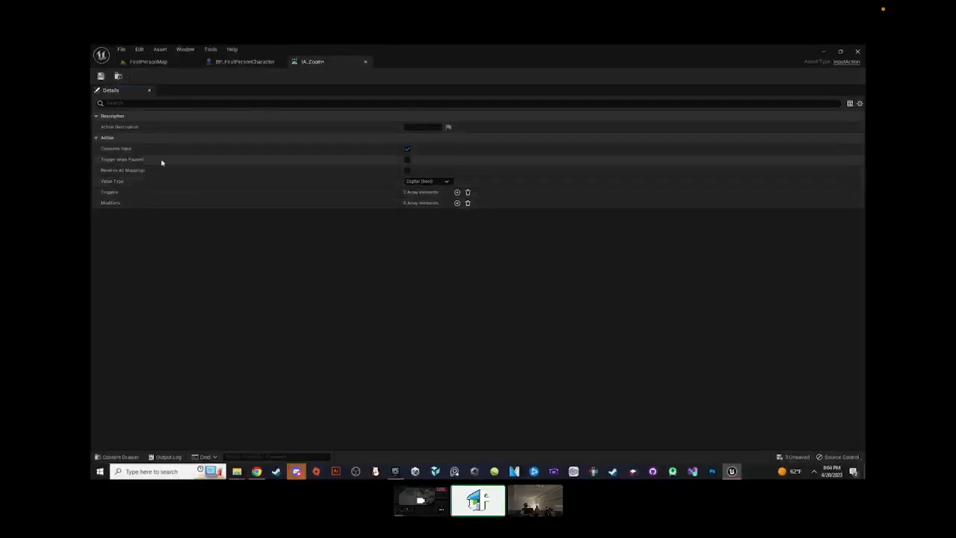
left_click(446, 181)
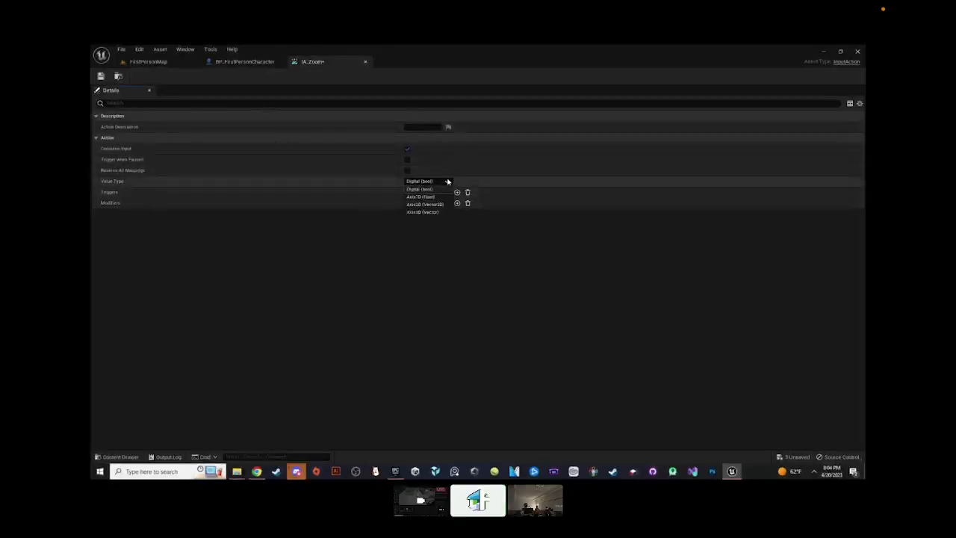
left_click(442, 240)
left_click(457, 193)
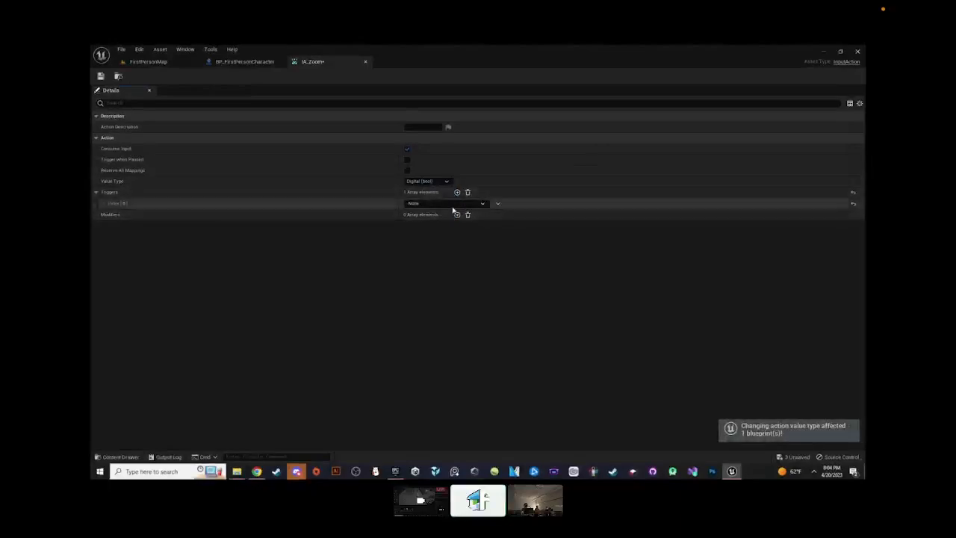
left_click(482, 203)
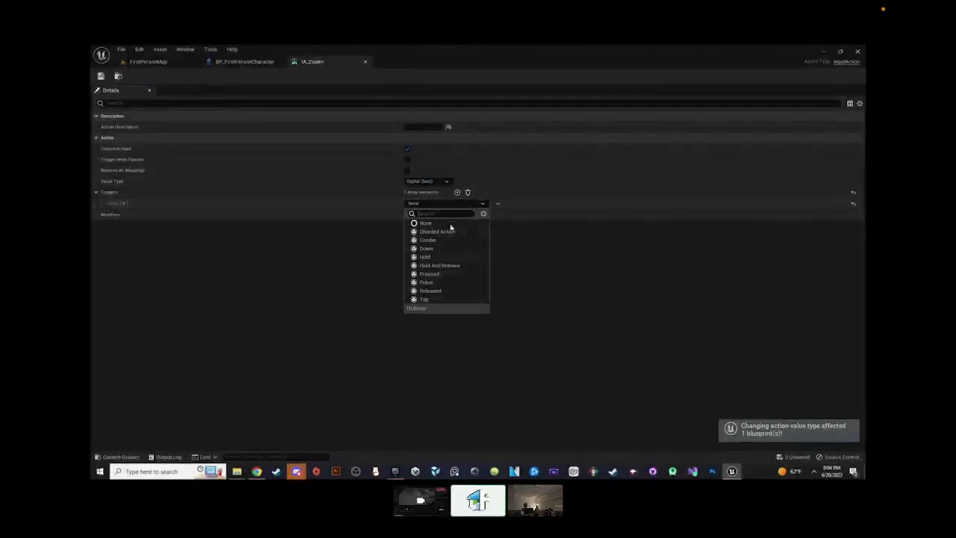
left_click(469, 193)
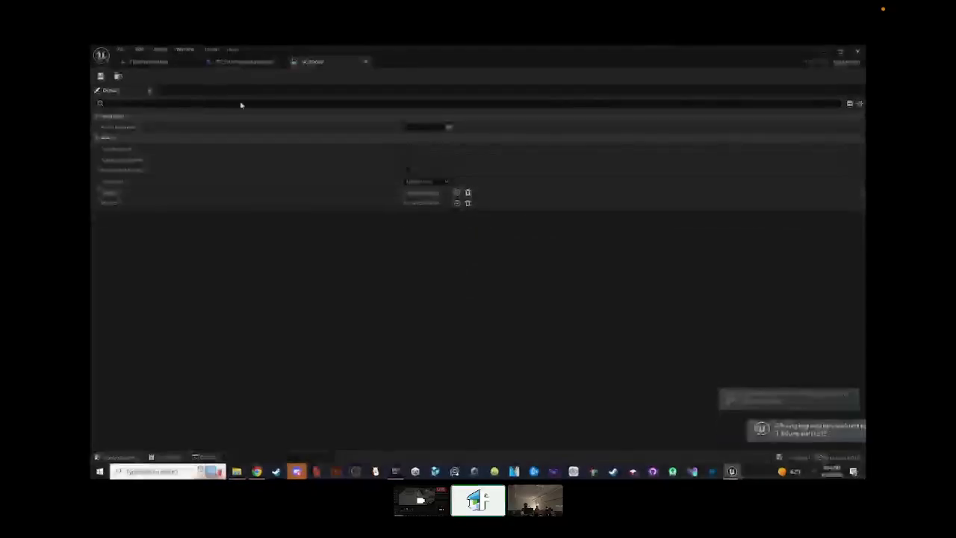
- Open the IMC_Default mapping context from the Input folder and inspect the keys bound to IA_Jump
left_click(151, 66)
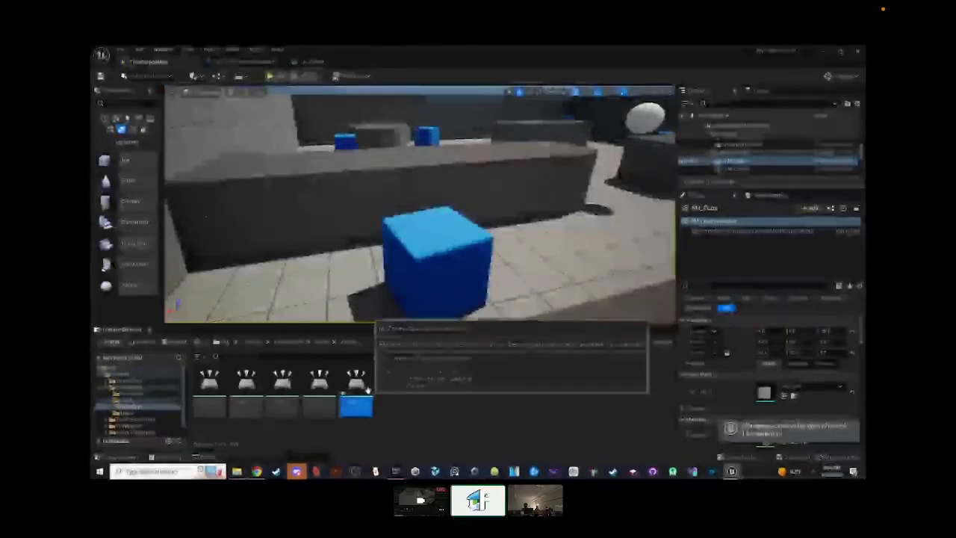
left_click(320, 342)
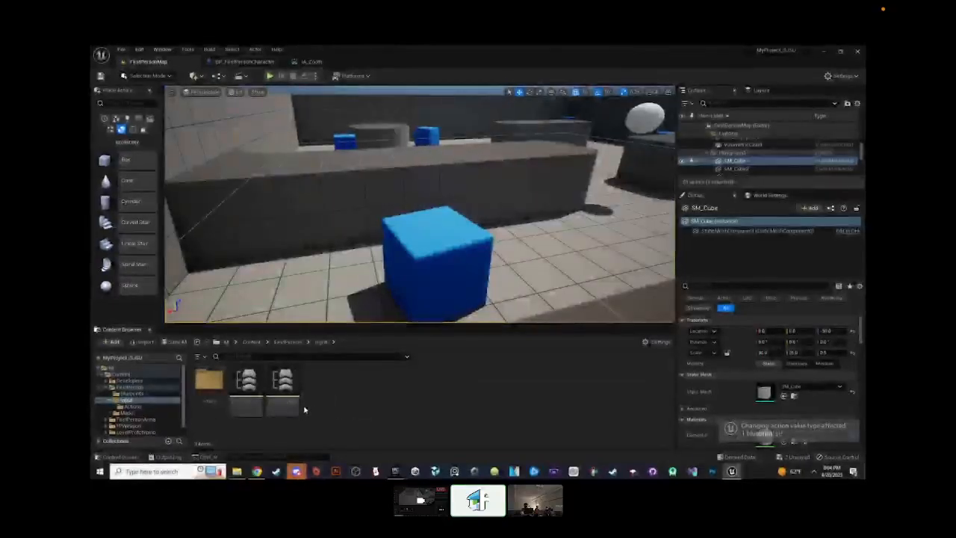
double_click(254, 412)
left_click(96, 126)
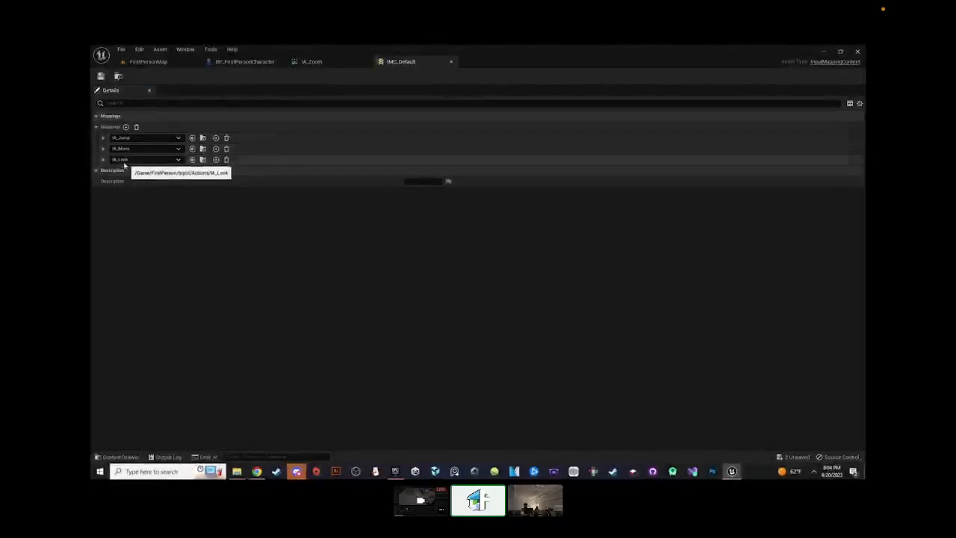
left_click(103, 138)
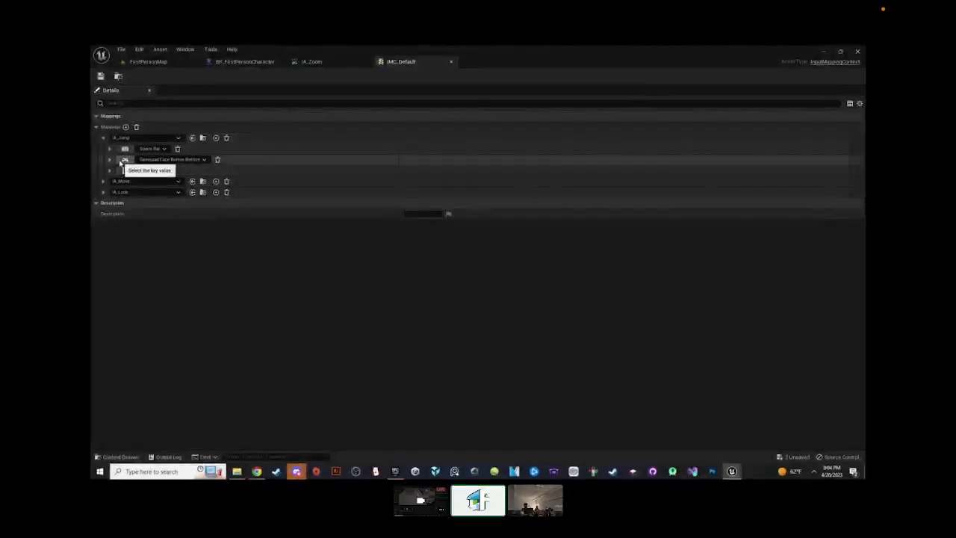
left_click(103, 138)
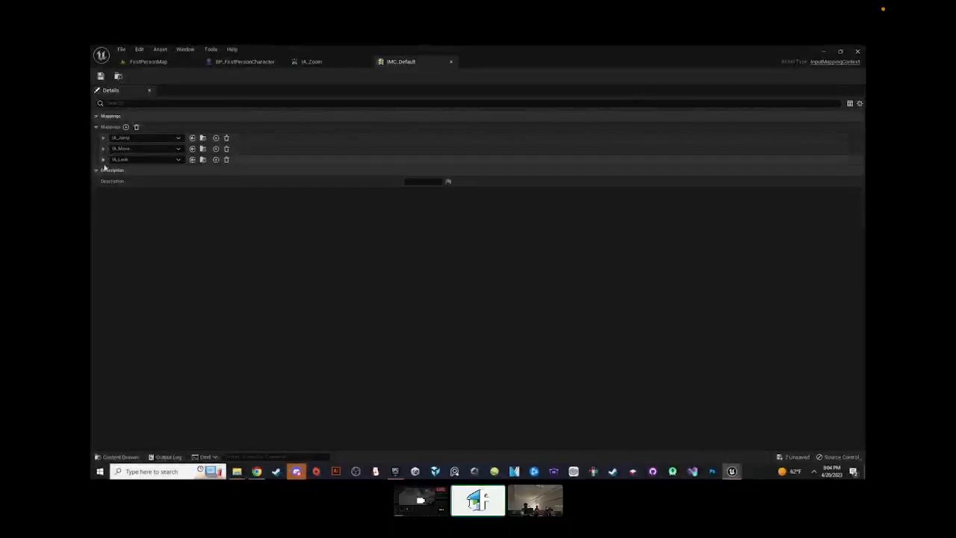
- Add a mapping for IA_Zoom to IMC_Default and bind it to the Right Mouse Button
left_click(125, 128)
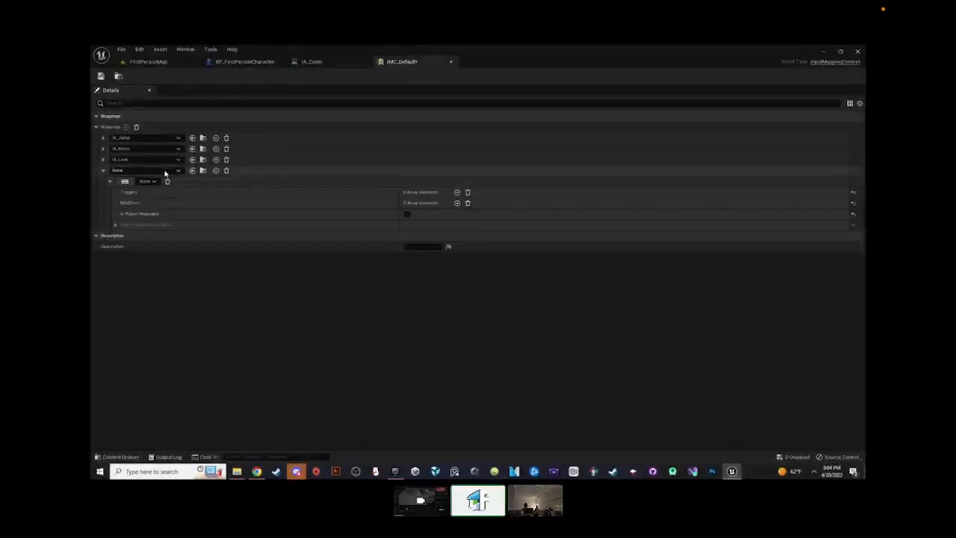
left_click(120, 171)
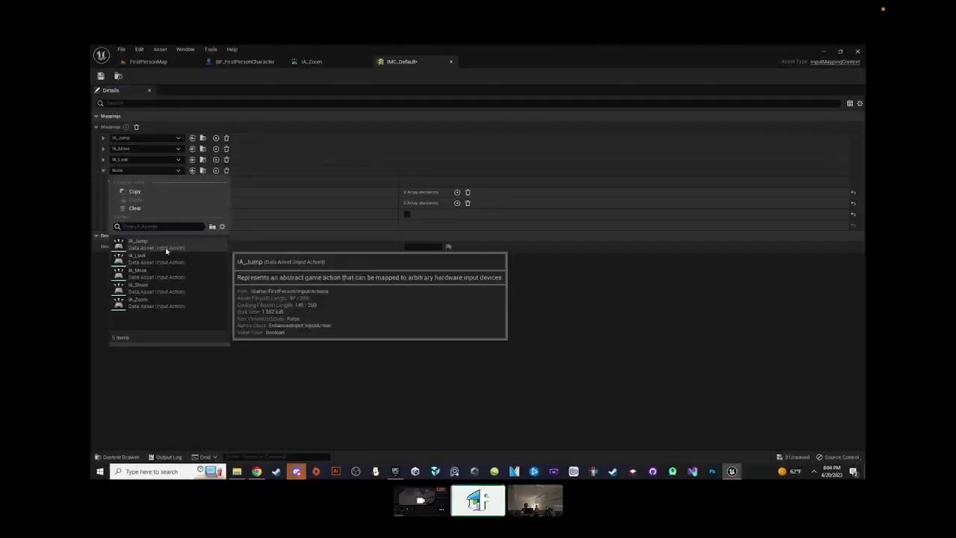
left_click(153, 303)
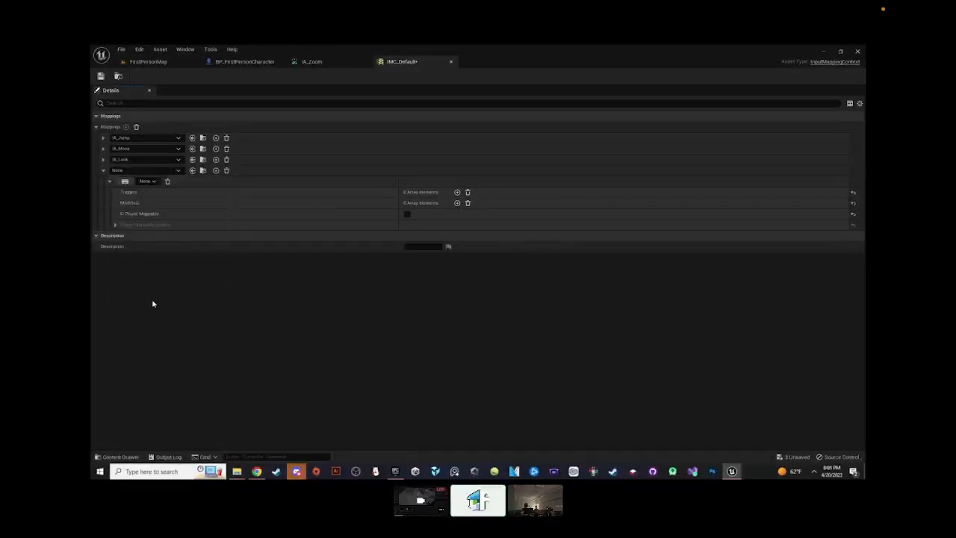
left_click(125, 181)
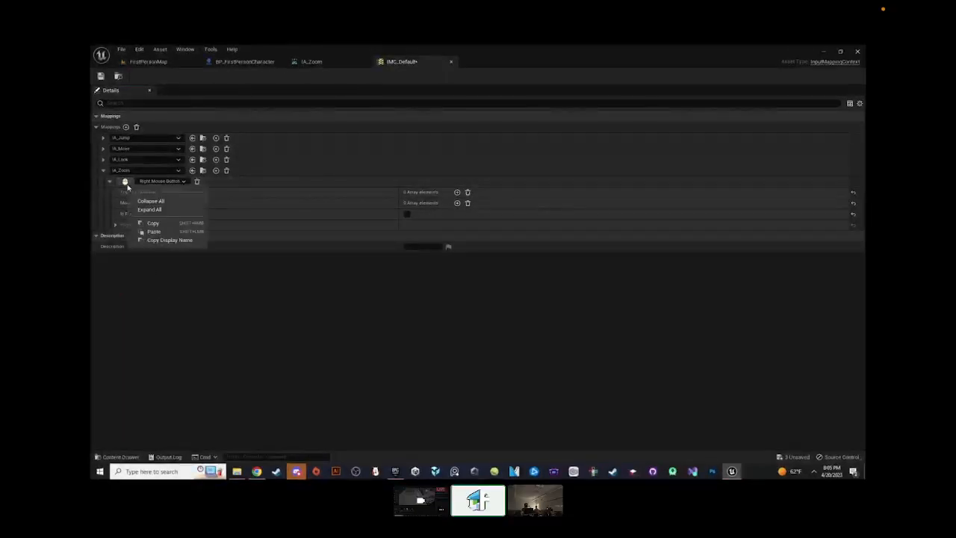
right_click(307, 185)
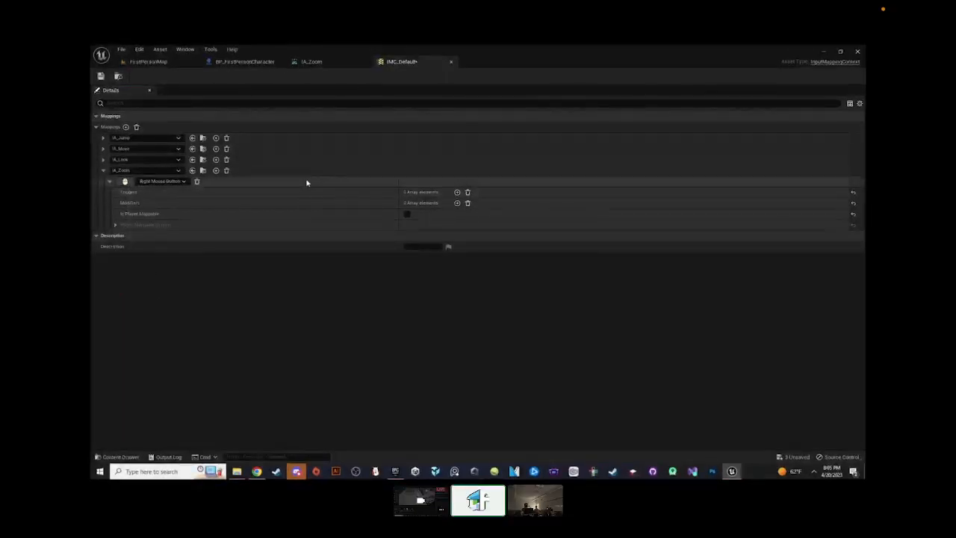
- Browse the keys available for the IA_Zoom binding by searching for "game", and keep the current key
left_click(171, 182)
type("gam")
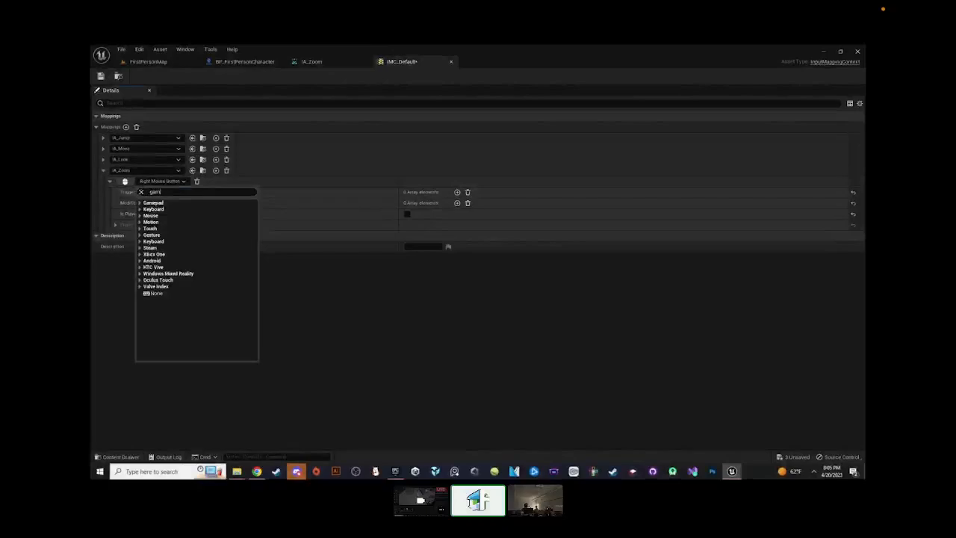
type("e")
scroll(218, 302, "down", 3)
left_click(304, 316)
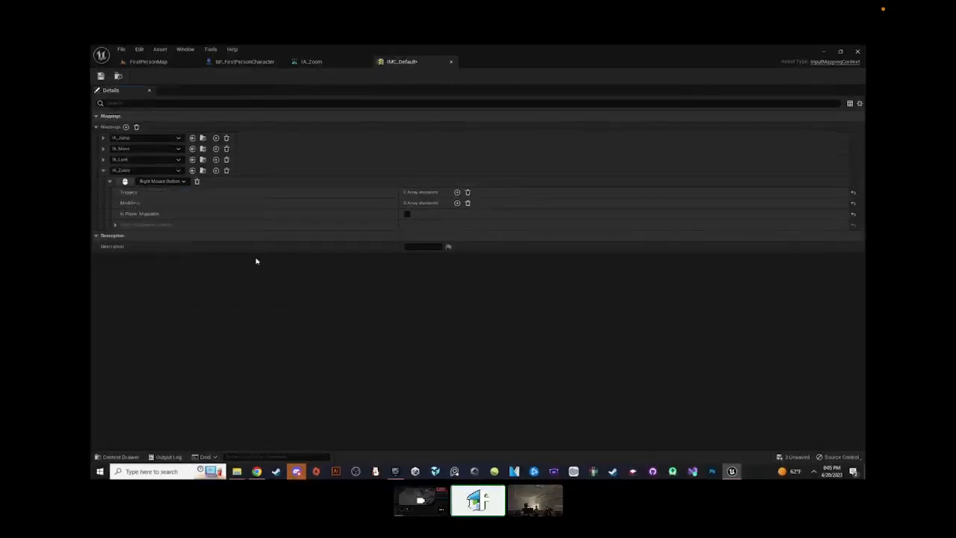
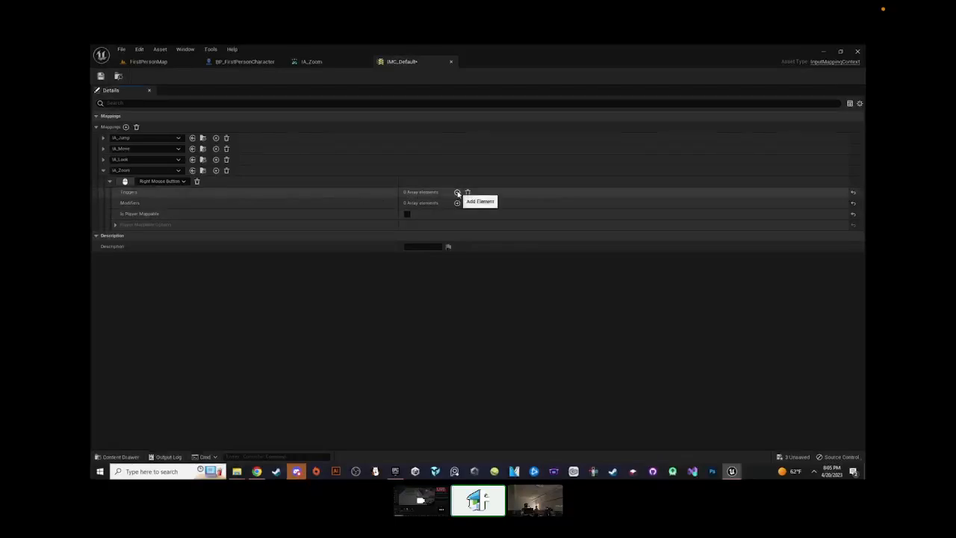
- Add a Hold trigger to the Right Mouse Button binding of IA_Zoom
left_click(457, 192)
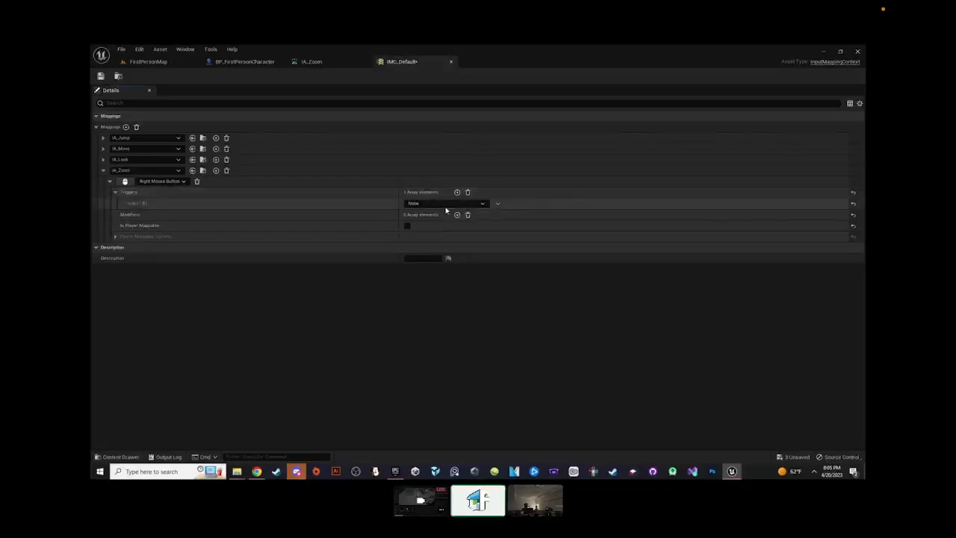
left_click(441, 204)
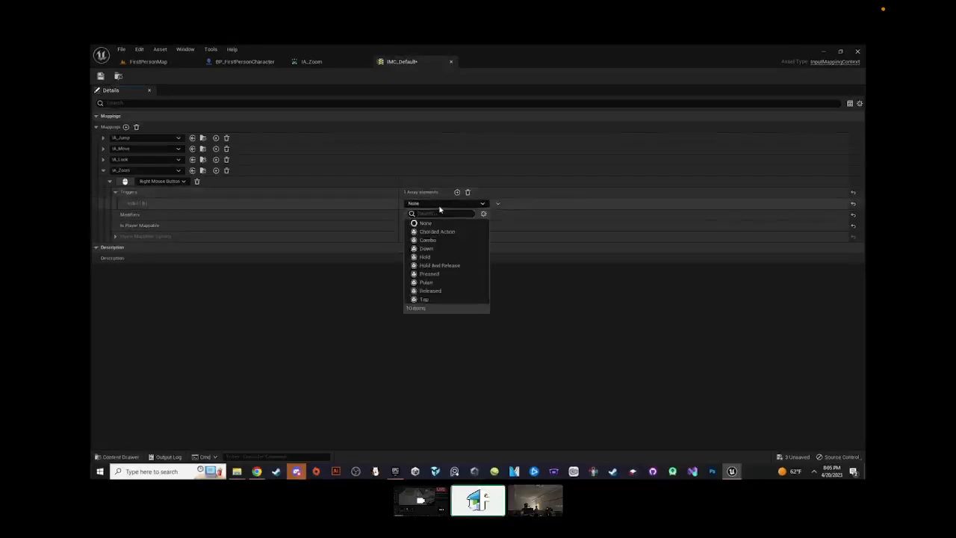
left_click(445, 258)
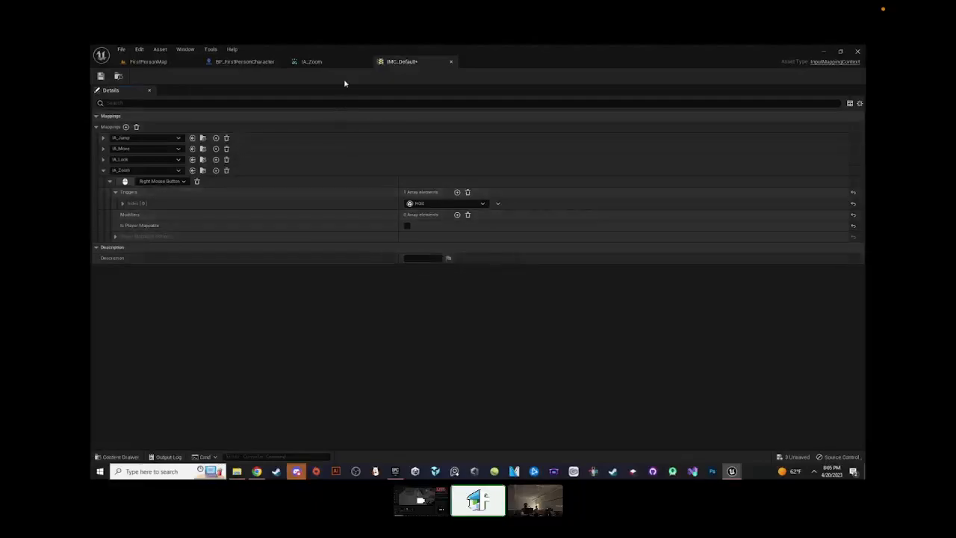
- Add an EnhancedInputAction IA_Zoom event to the BP_FirstPersonCharacter event graph, in the empty space below the Event On Landed node
left_click(334, 59)
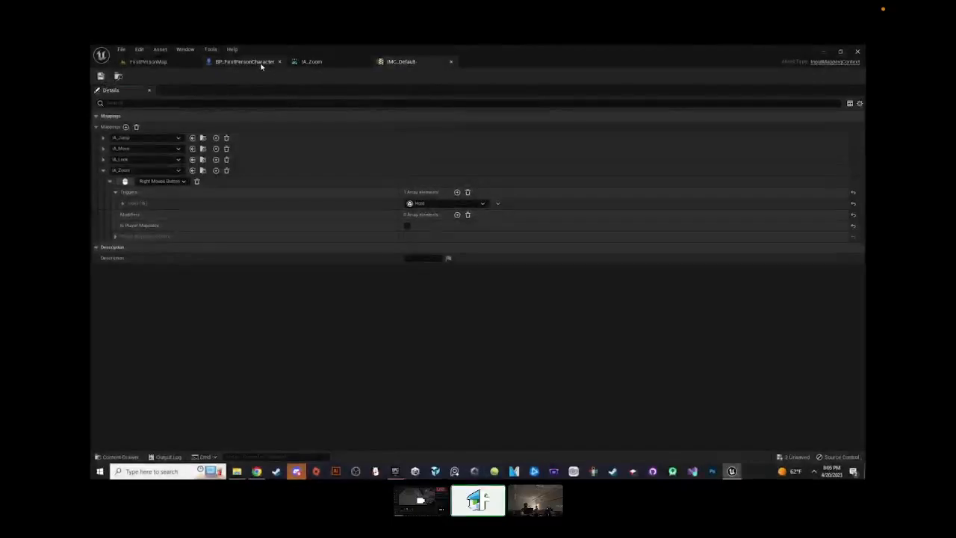
left_click(261, 63)
right_click_drag(399, 317, 329, 335)
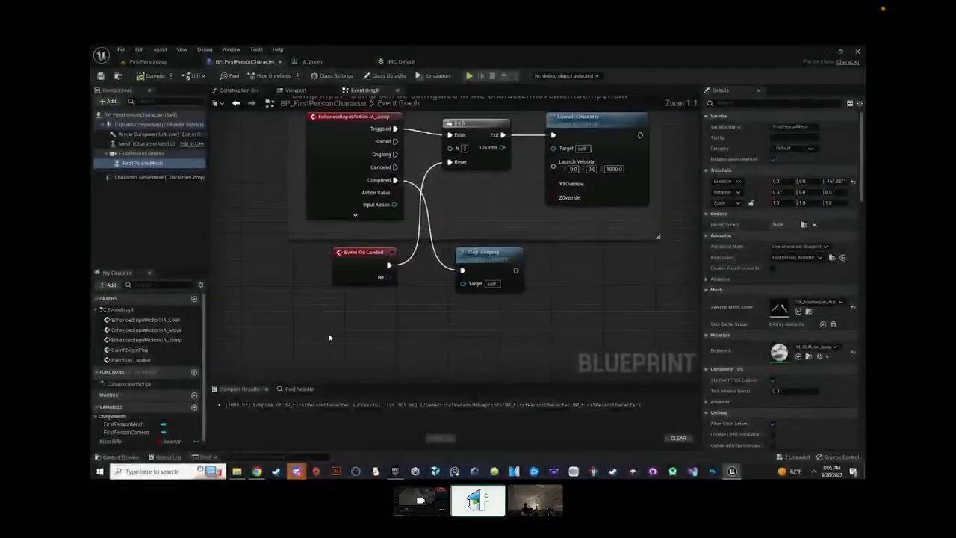
right_click(328, 337)
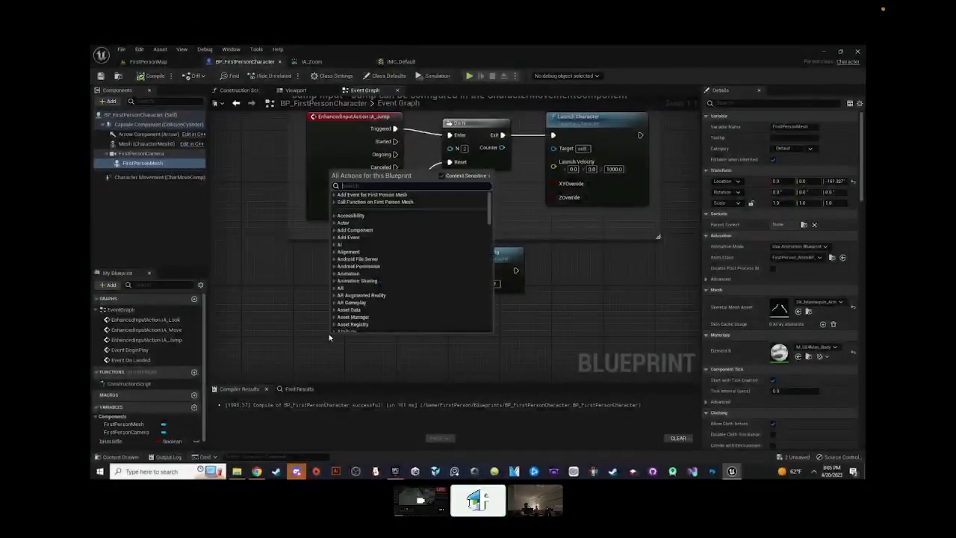
type("ia_")
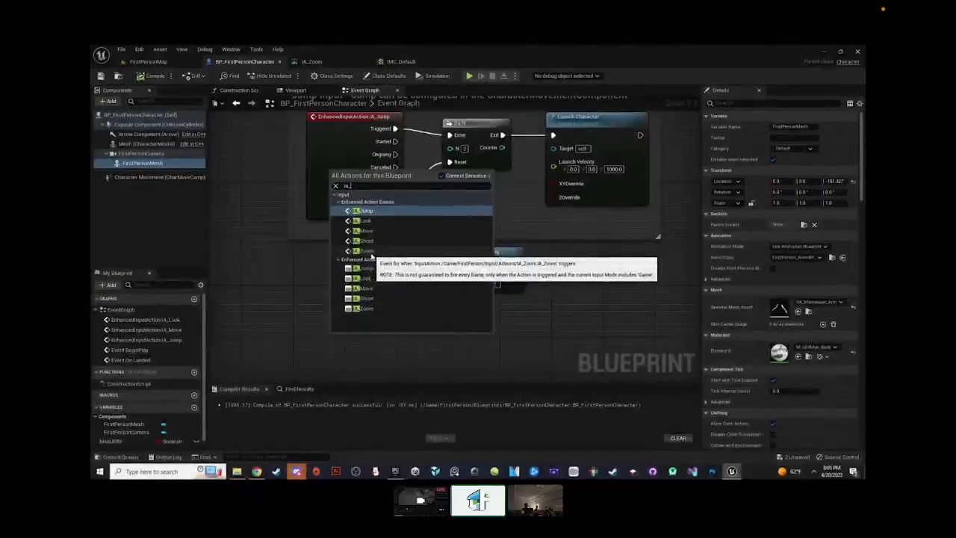
left_click(364, 251)
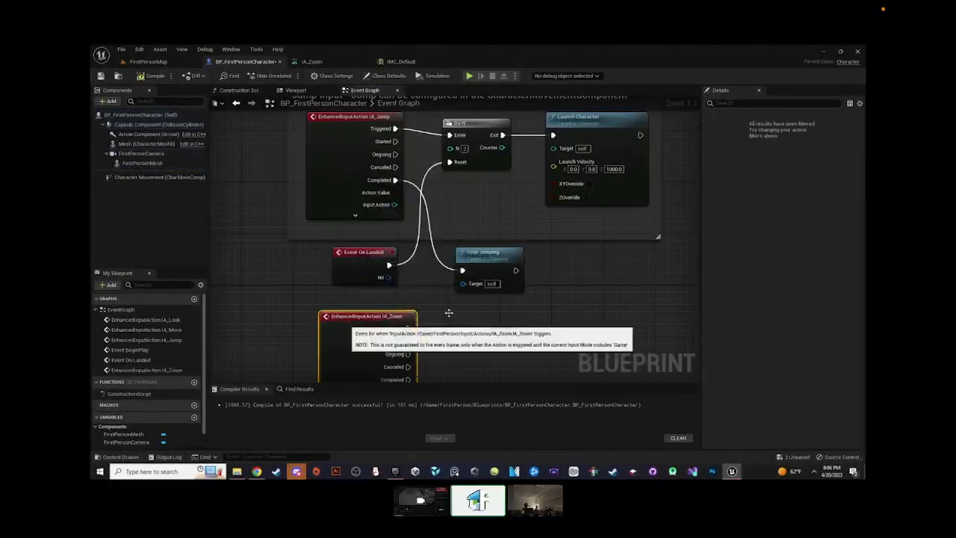
left_click(459, 338)
right_click_drag(459, 339, 433, 243)
left_click_drag(313, 260, 302, 274)
- Check the FirstPersonCamera's Field Of View setting and place a reference to that camera in the event graph beside the IA_Zoom event
left_click(149, 154)
left_click_drag(296, 90, 248, 94)
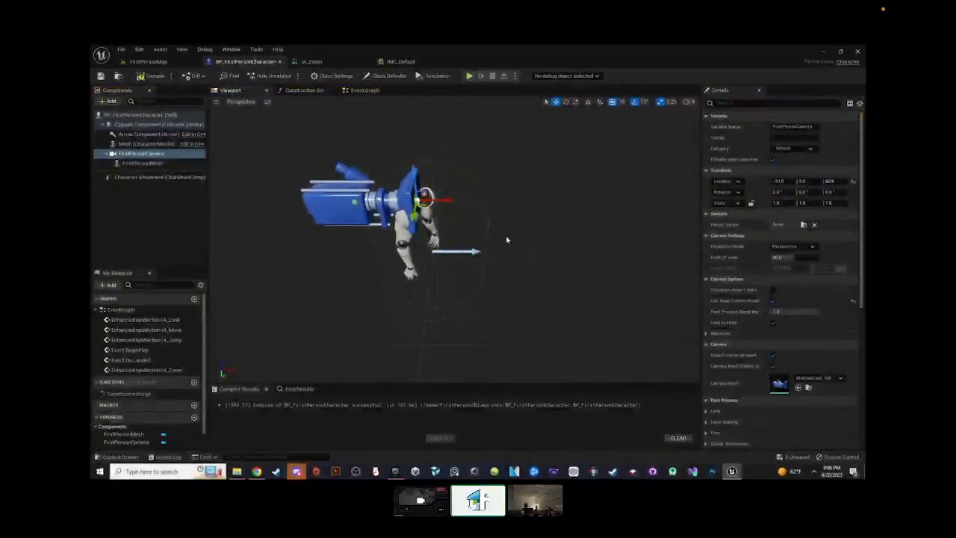
scroll(814, 203, "down", 1)
scroll(813, 206, "down", 1)
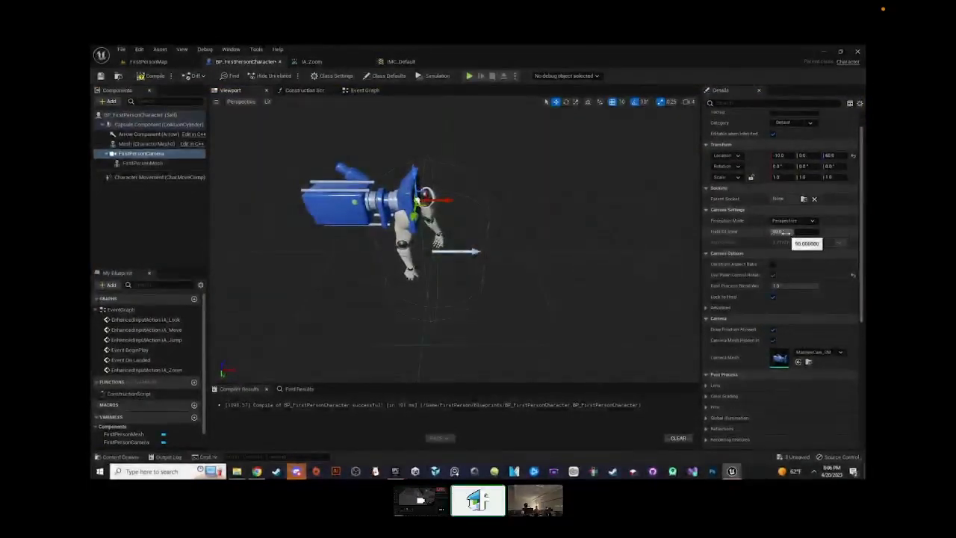
left_click(364, 91)
right_click_drag(520, 257, 435, 215)
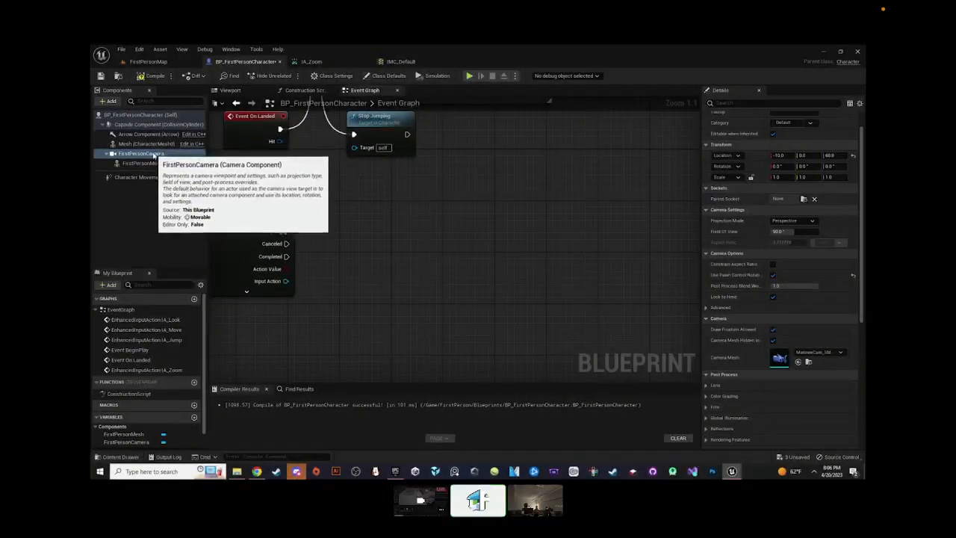
left_click_drag(153, 154, 441, 242)
scroll(467, 228, "up", 1)
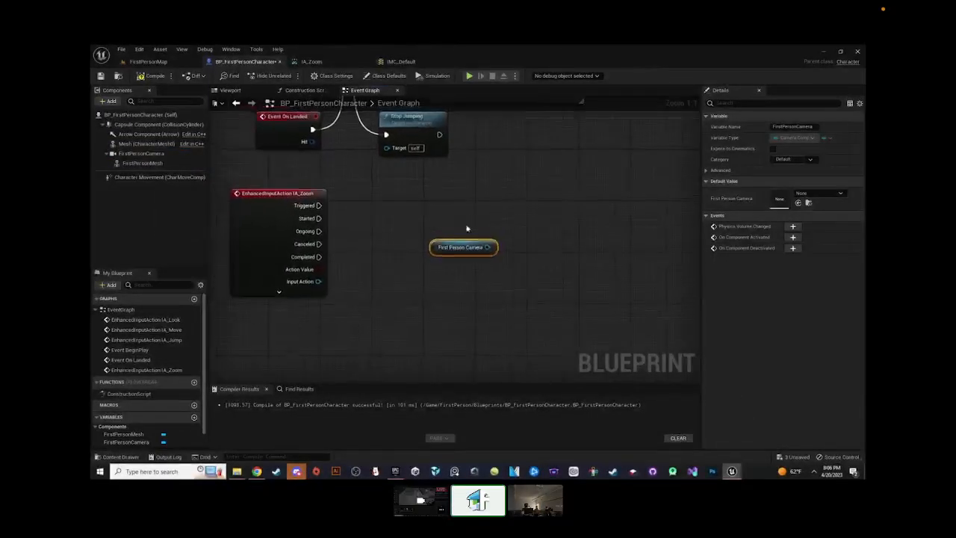
right_click_drag(514, 235, 506, 238)
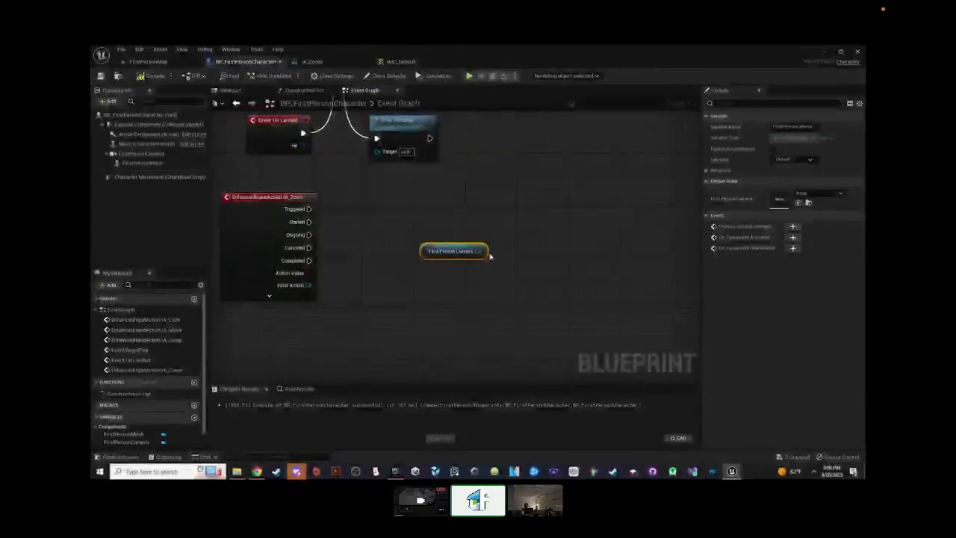
- Add a Set Field Of View node targeting the First Person Camera, with In Field Of View set to 70
left_click_drag(485, 251, 510, 215)
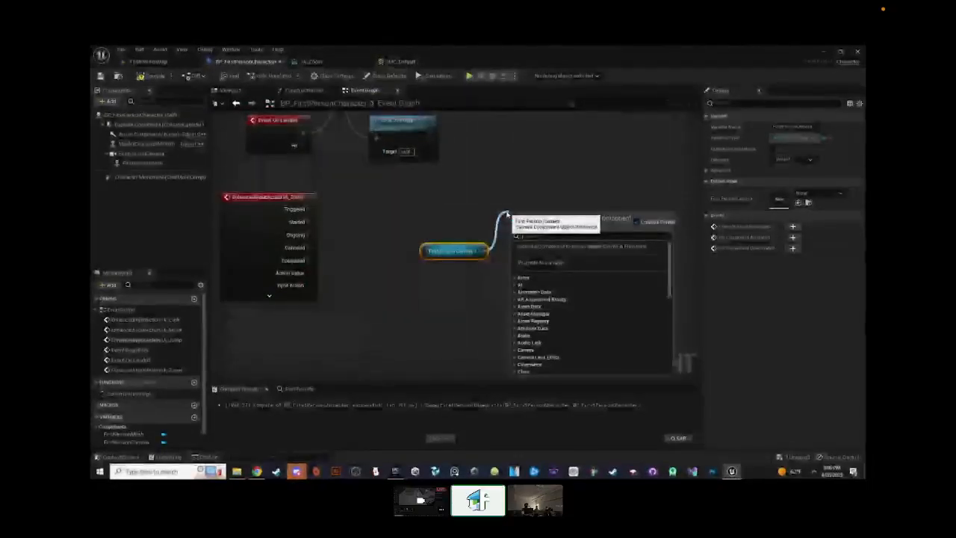
type("get")
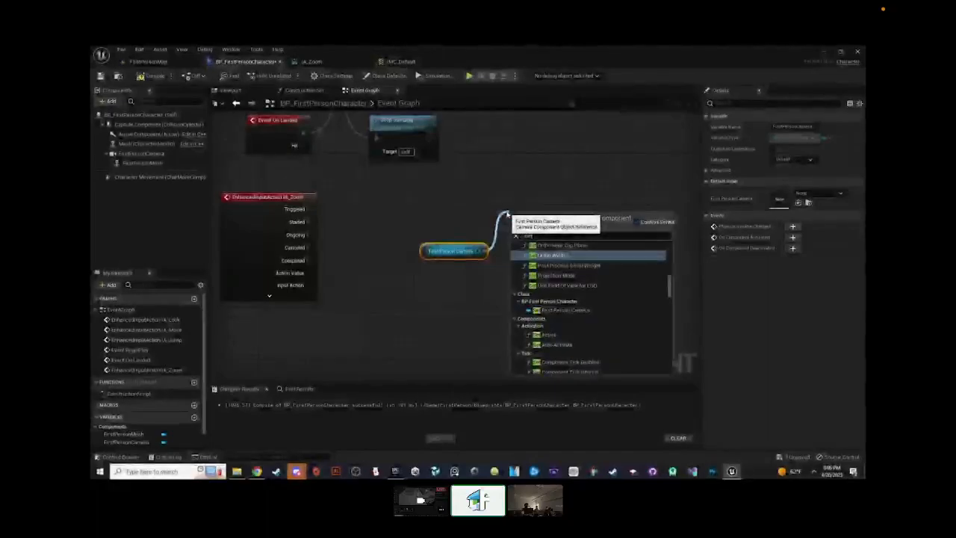
type(" field")
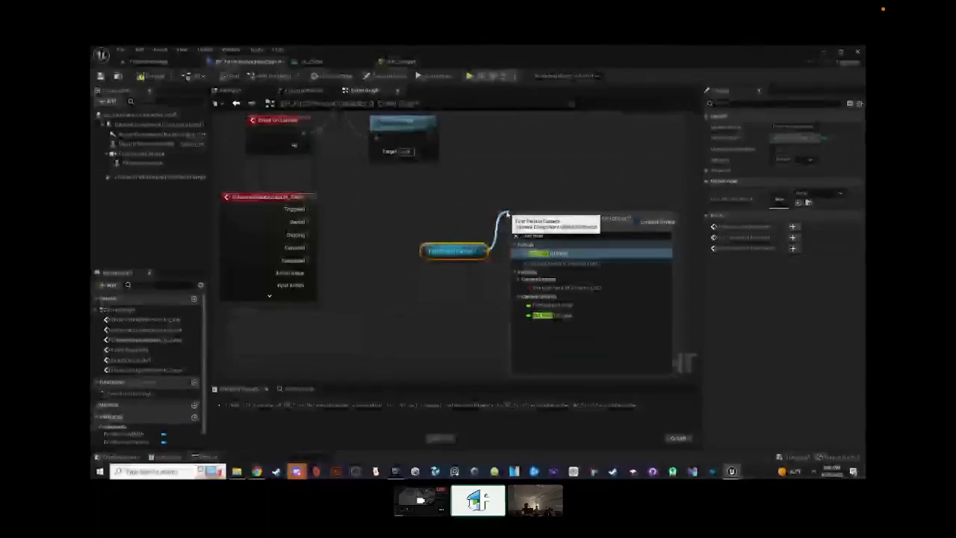
key("Return")
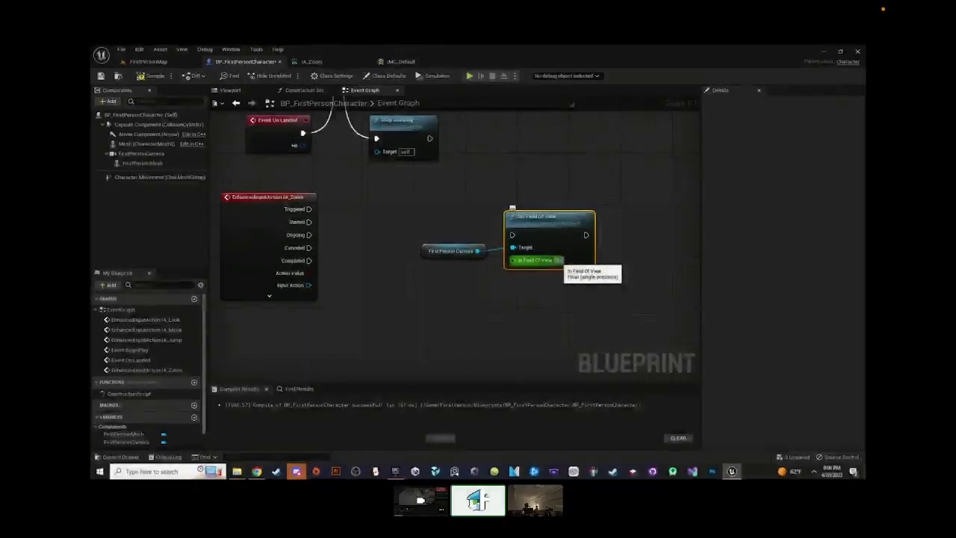
left_click(378, 271)
- Connect the IA_Zoom event's Triggered output to Set Field Of View and line up the camera and setter nodes beside the event
right_click_drag(398, 206, 433, 312)
scroll(433, 312, "down", 2)
scroll(422, 299, "up", 1)
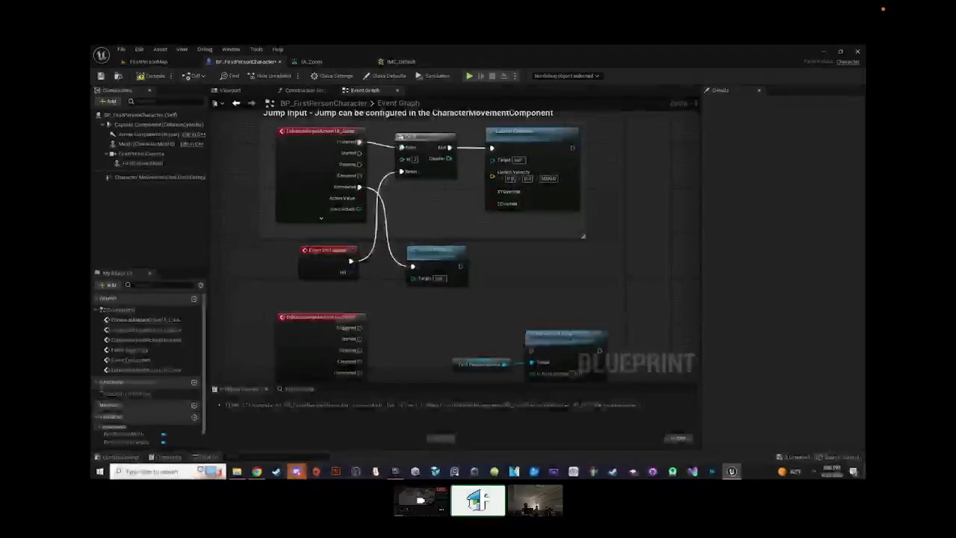
right_click_drag(416, 157, 412, 102)
left_click_drag(355, 272, 530, 295)
left_click_drag(483, 322, 478, 323)
left_click_drag(554, 295, 521, 273)
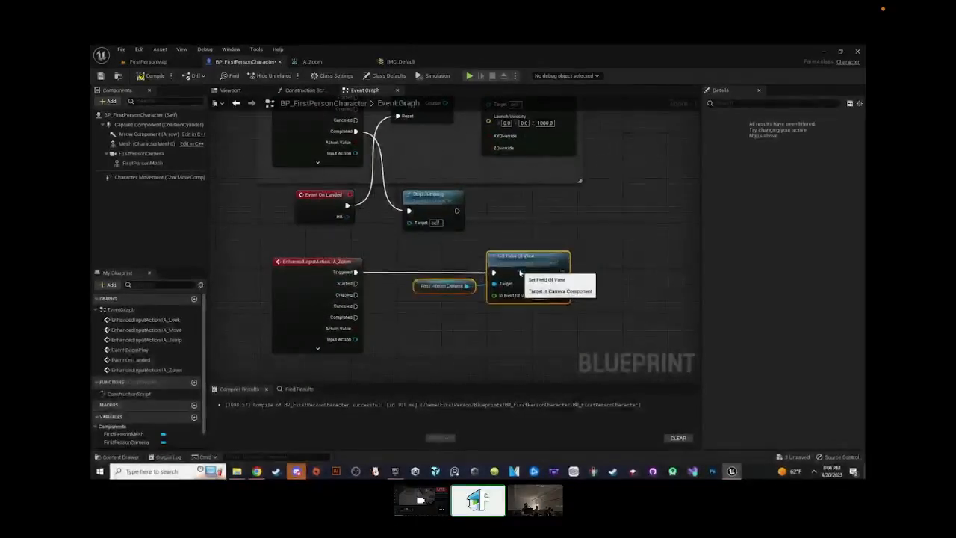
- Compile the character blueprint, play-test the zoom while walking forward in the preview, and stop the simulation
left_click(148, 79)
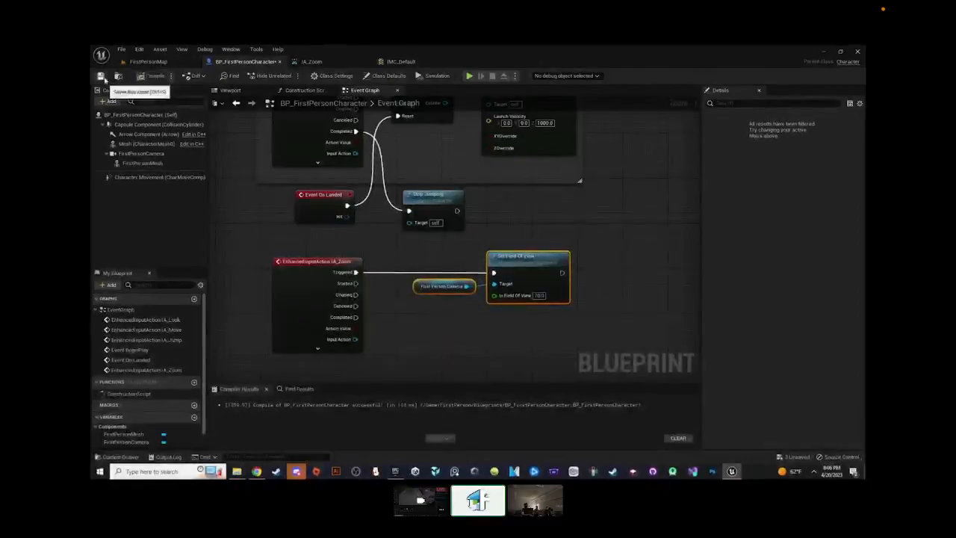
left_click(469, 76)
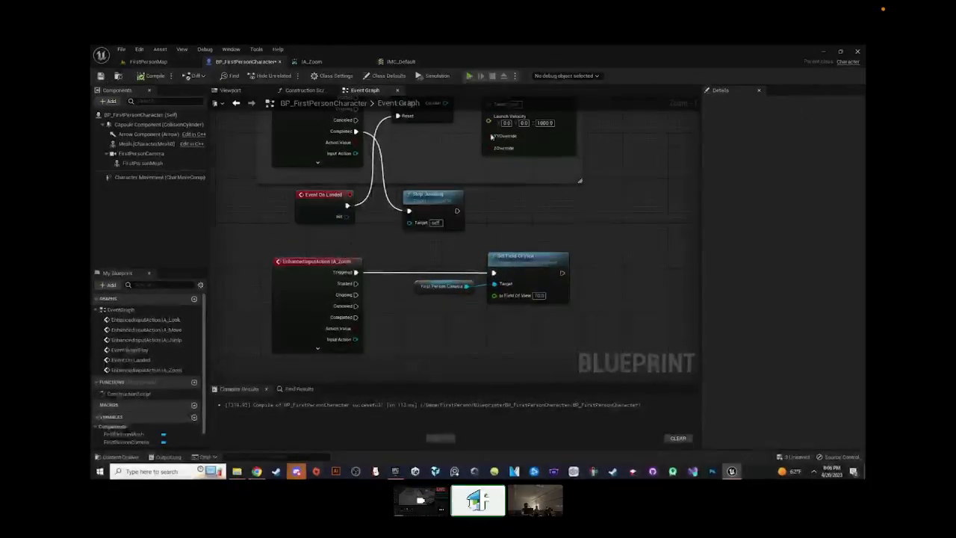
left_click(666, 261)
key("w")
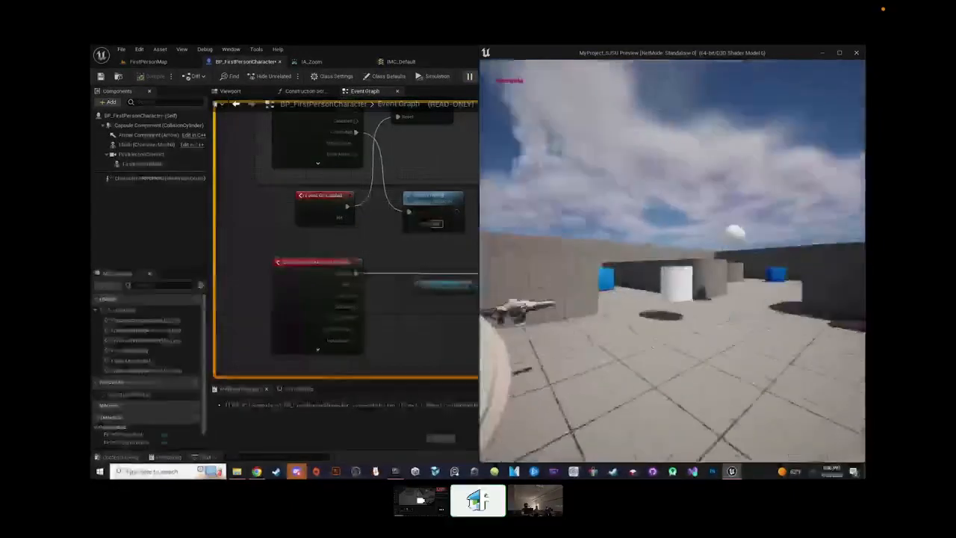
key("w")
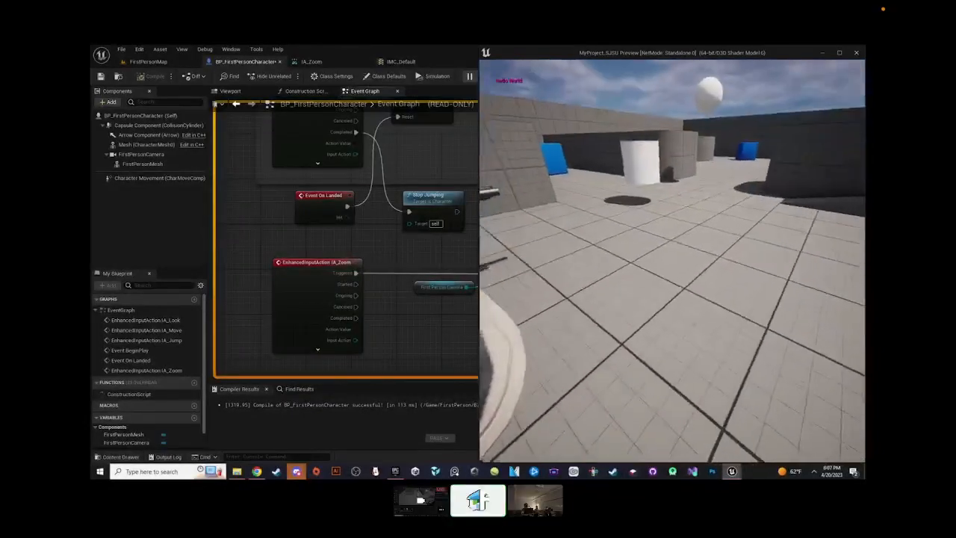
key("alt+Tab")
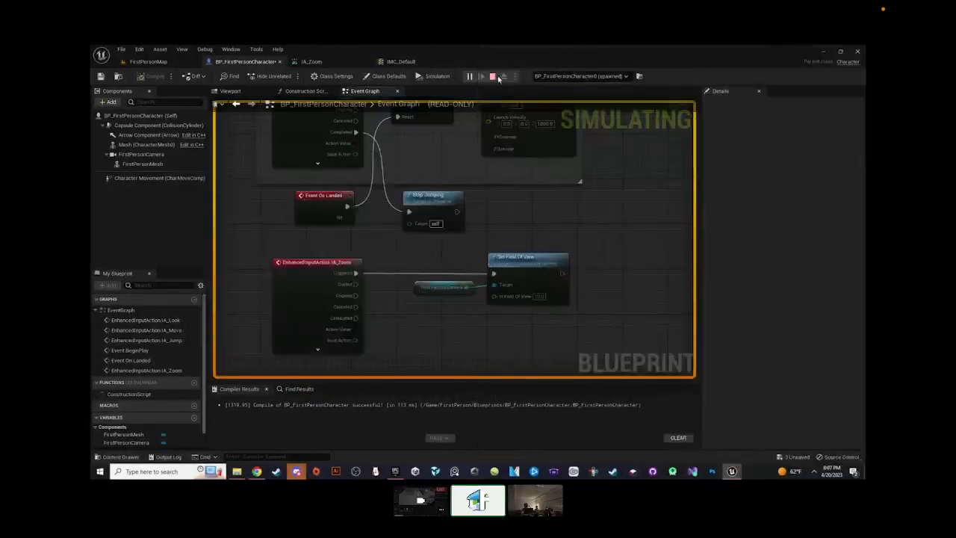
left_click(497, 77)
- Disconnect the IA_Zoom event's Triggered output and connect its Started output to the Set Field Of View node instead
scroll(466, 295, "up", 1)
right_click_drag(382, 276, 454, 289)
left_click(331, 229)
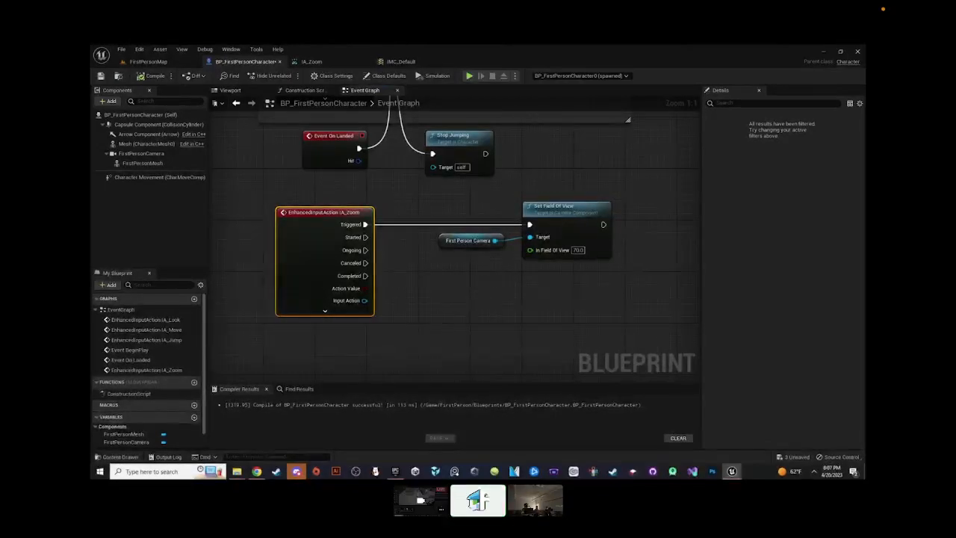
left_click(364, 224, "alt")
left_click_drag(365, 237, 469, 237)
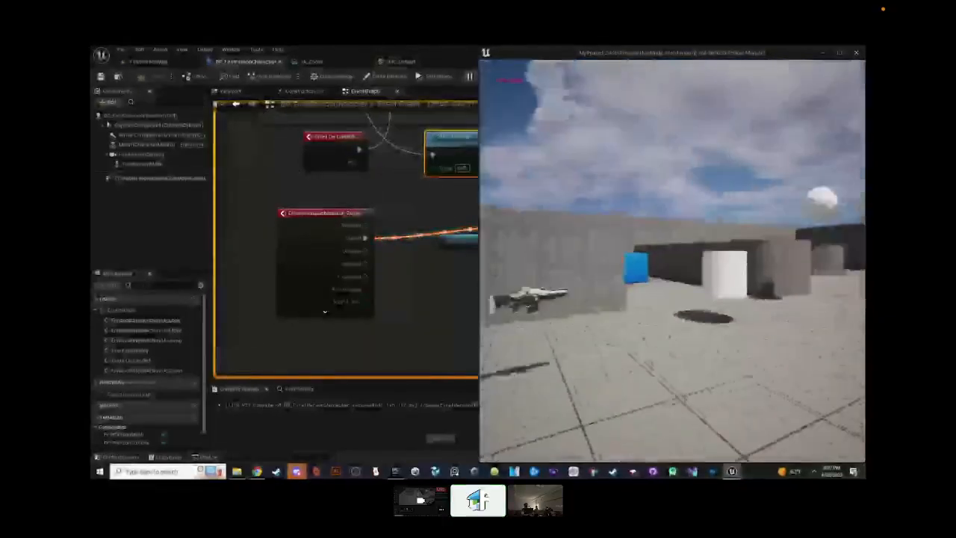
- Play-test the zoom driven by the Started output, walking toward the rifle, and end the preview
key("Escape")
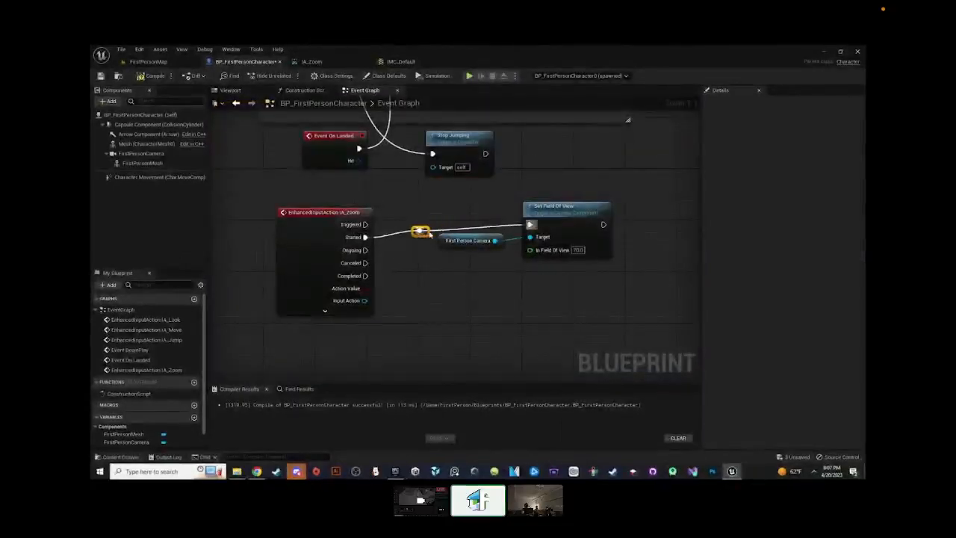
left_click(469, 75)
key("w")
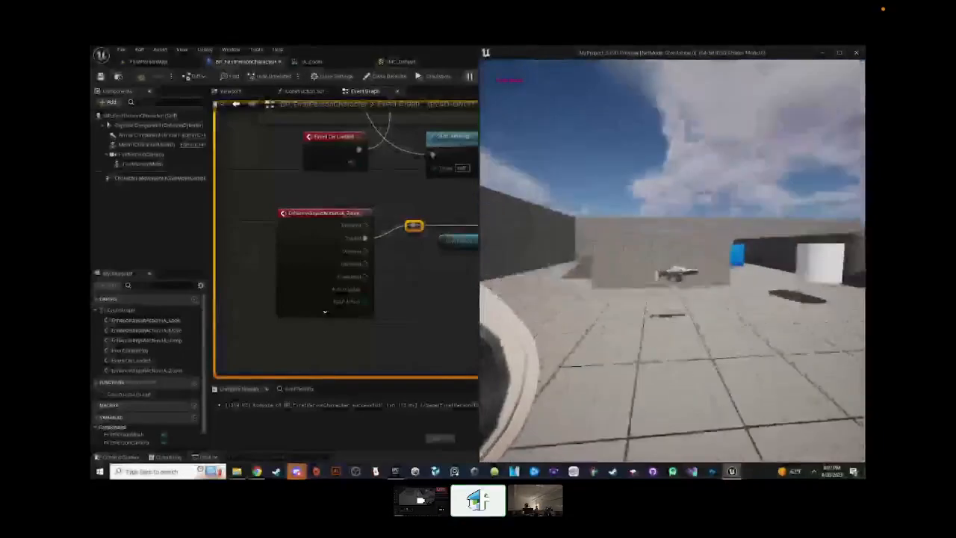
key("w")
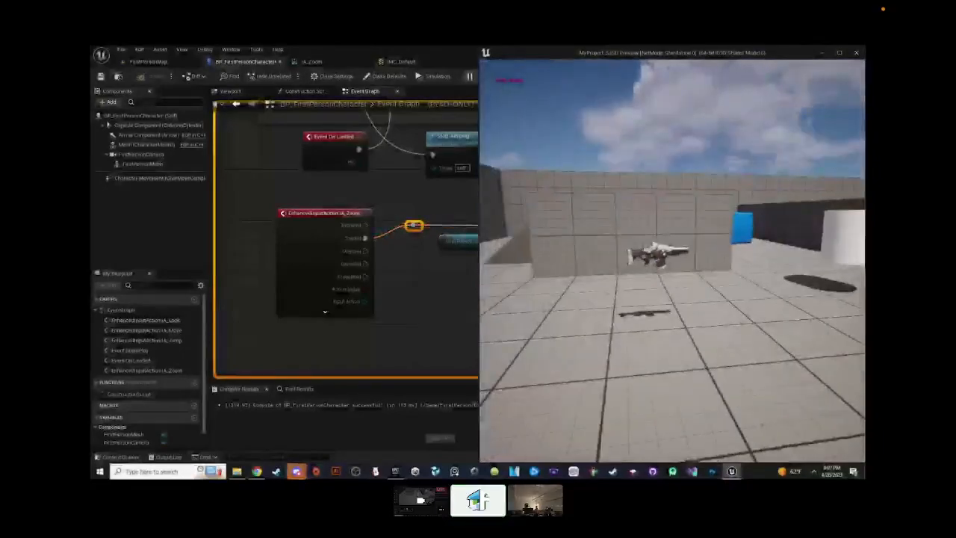
key("w")
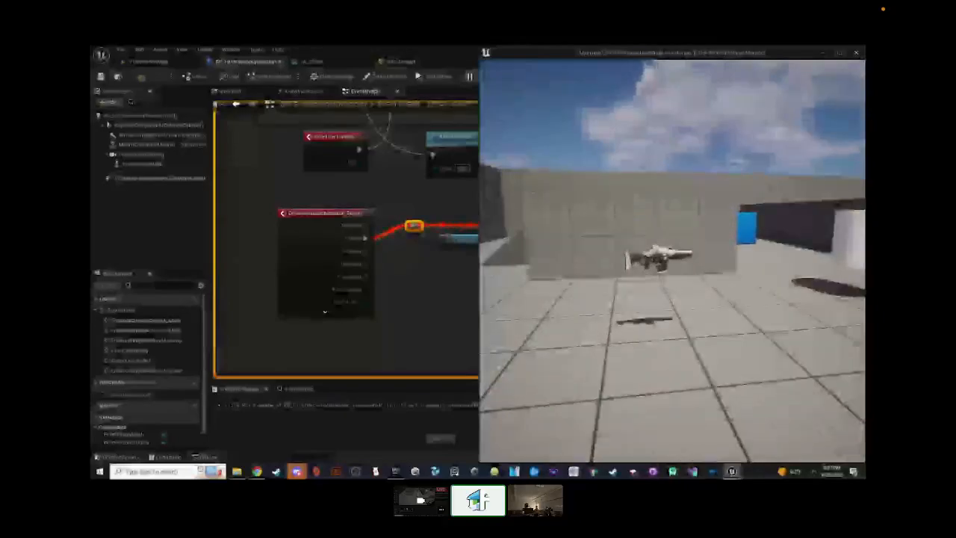
key("Escape")
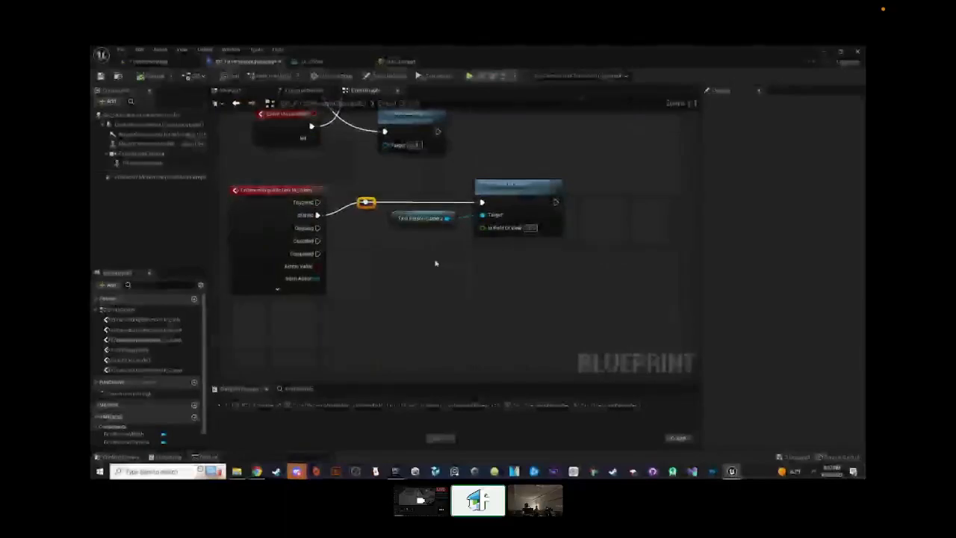
- Duplicate the Set Field Of View node and place the copy directly below the original
right_click_drag(438, 262, 444, 314)
right_click_drag(363, 299, 389, 280)
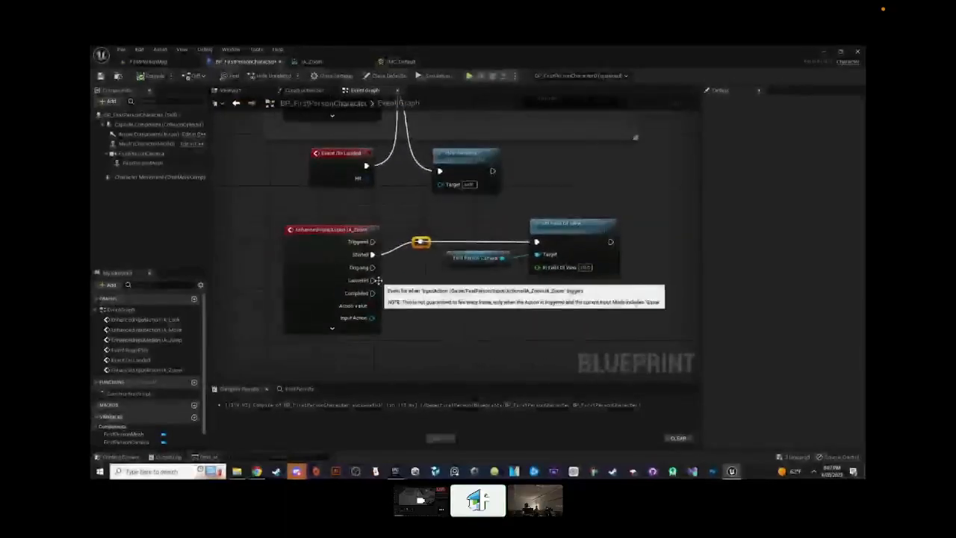
right_click_drag(533, 324, 517, 310)
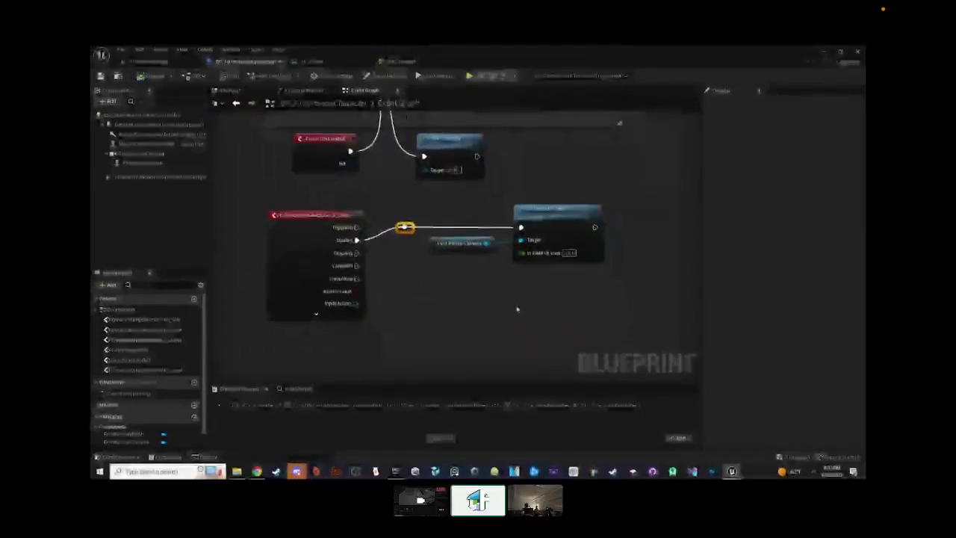
key("ctrl+c")
key("ctrl+v")
left_click_drag(567, 319, 554, 287)
right_click_drag(619, 222, 610, 202)
left_click(618, 176)
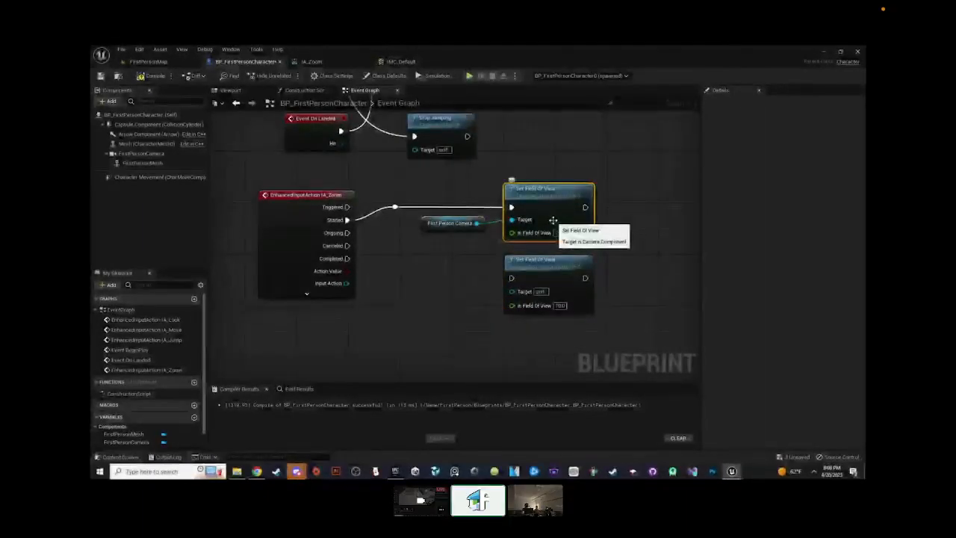
right_click_drag(448, 305, 450, 293)
key("ctrl+v")
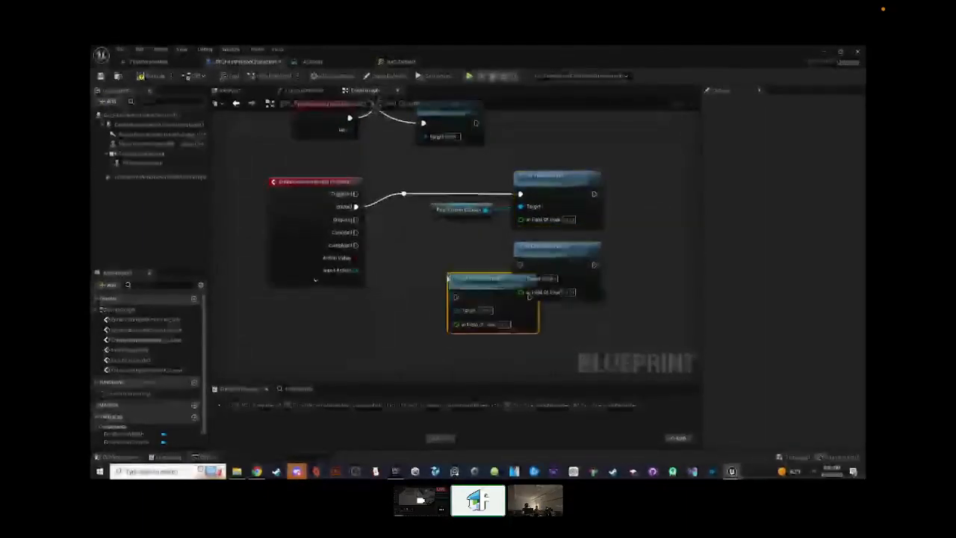
left_click_drag(463, 284, 431, 271)
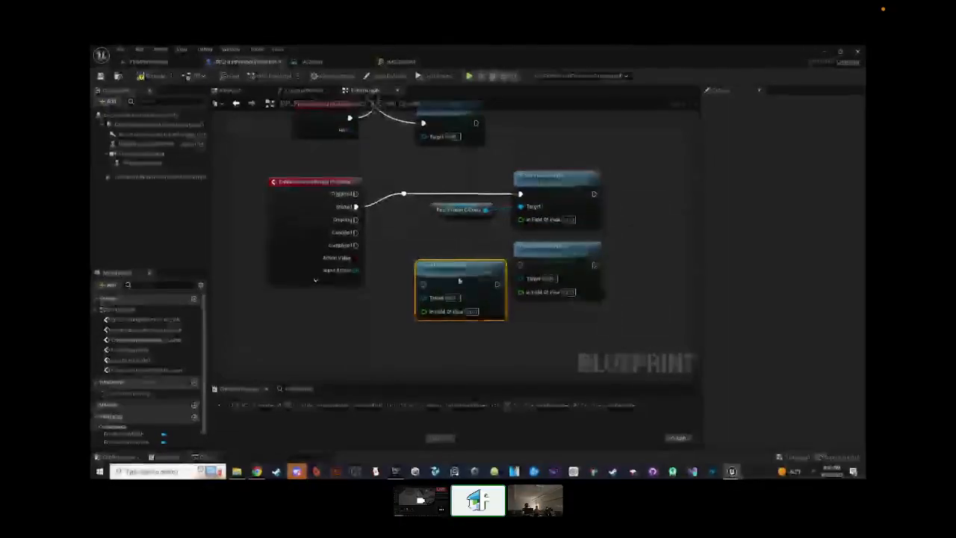
key("Delete")
- Connect the First Person Camera to the lower Set Field Of View node's Target and move the camera node down between both setters
right_click_drag(482, 220, 463, 200)
left_click_drag(466, 190, 515, 266)
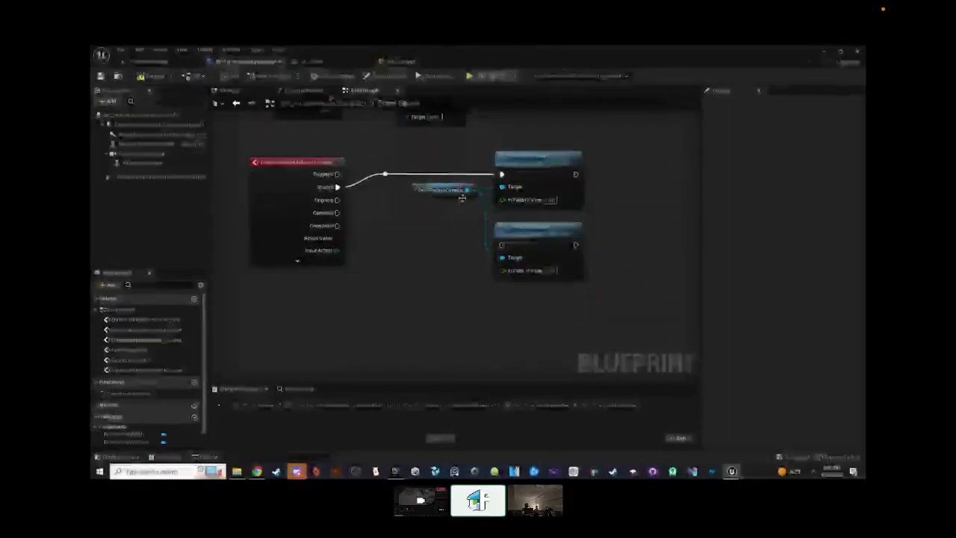
left_click_drag(457, 192, 459, 233)
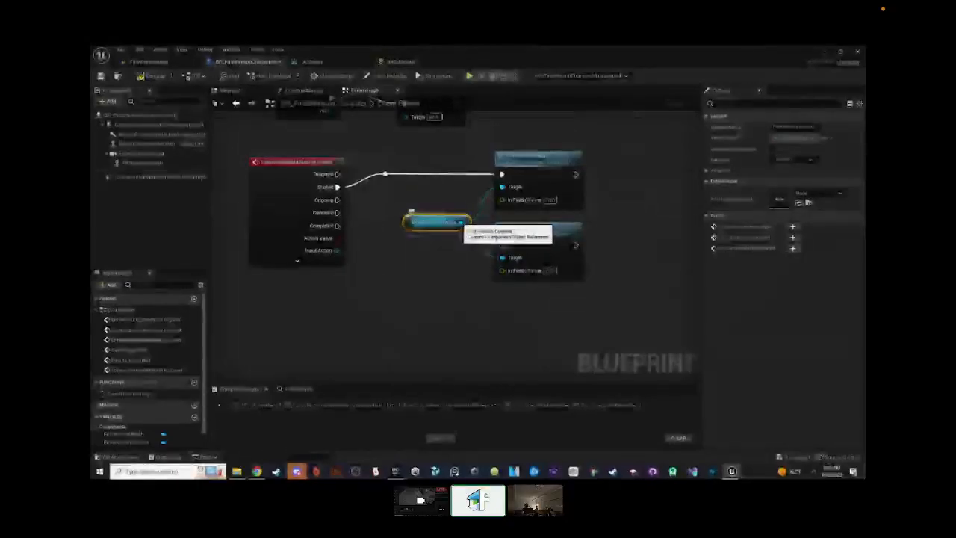
- Reconnect the First Person Camera to the lower Set Field Of View node and wire the IA_Zoom event's Completed output to that node's execution input
left_click(502, 258, "alt")
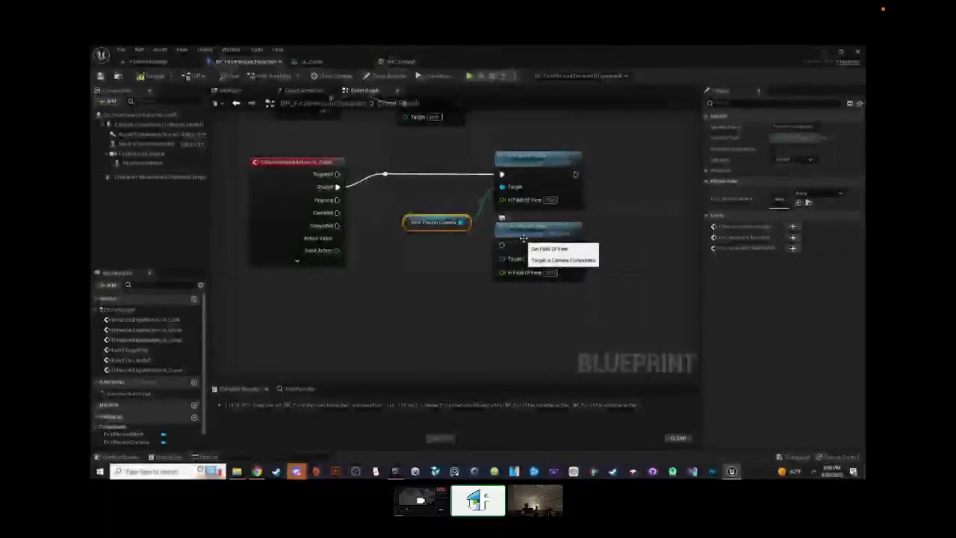
left_click_drag(463, 224, 484, 243)
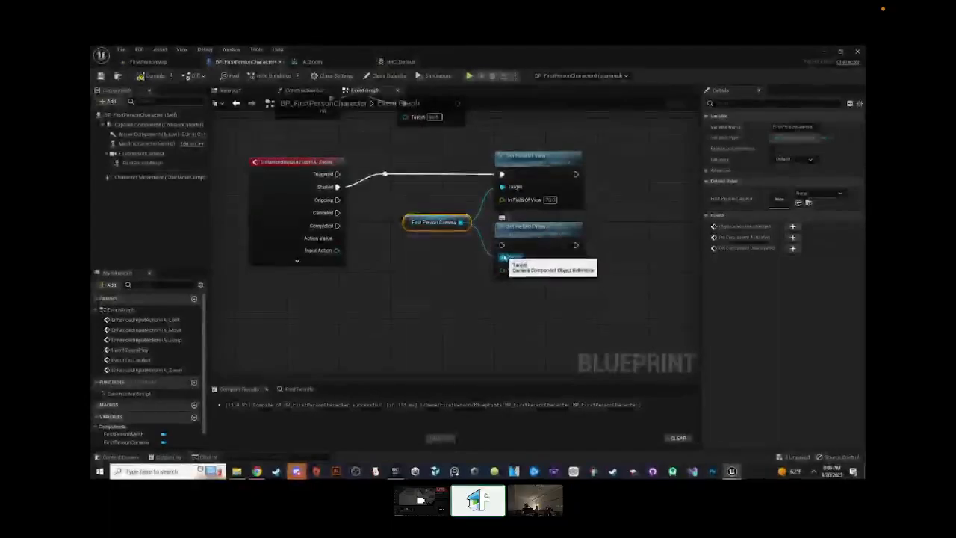
right_click_drag(364, 222, 383, 234)
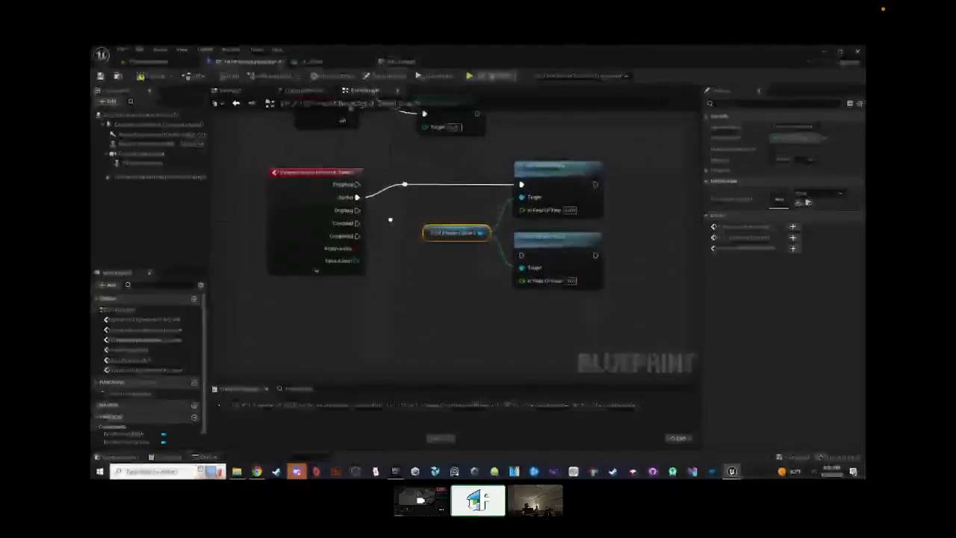
left_click_drag(351, 237, 521, 256)
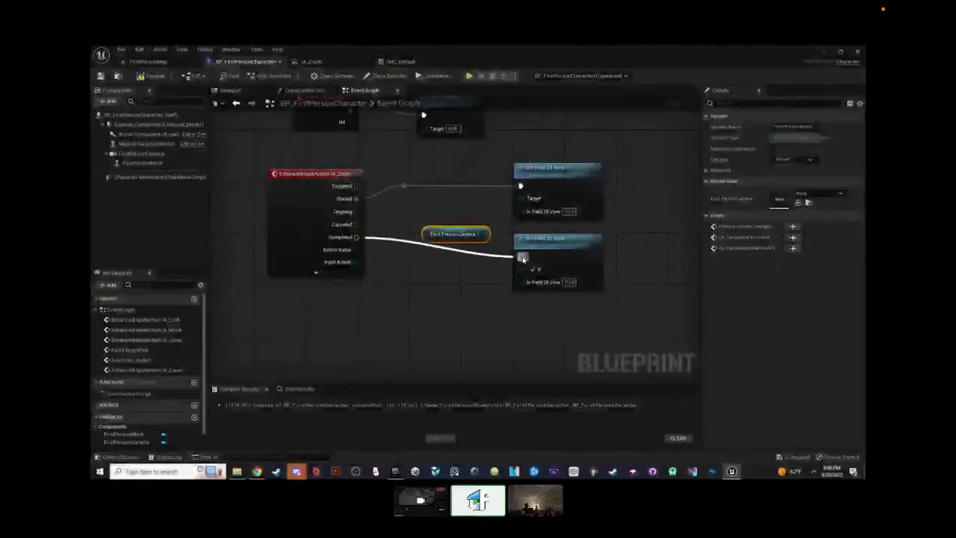
left_click_drag(464, 241, 465, 228)
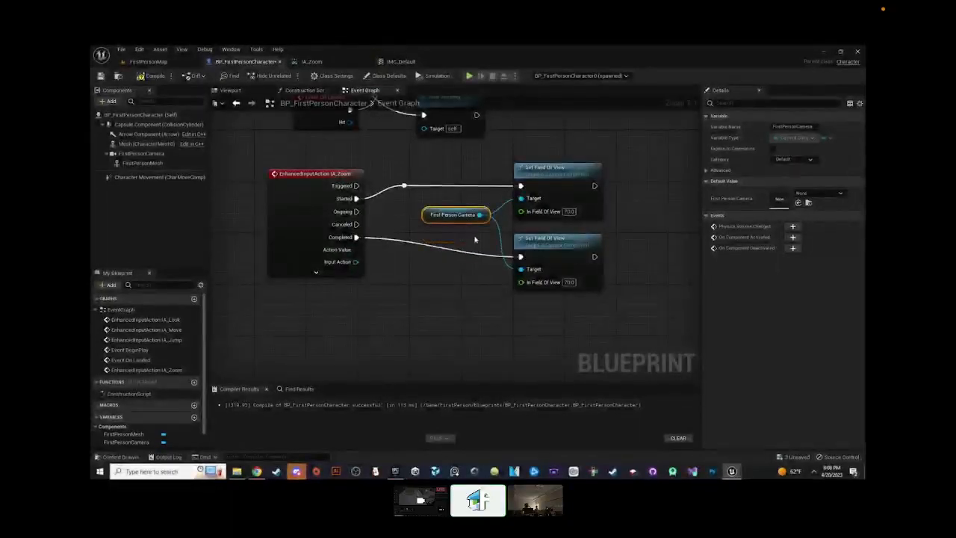
- Set the lower Set Field Of View node's In Field Of View to 90 and compile the Blueprint
right_click_drag(478, 240, 465, 236)
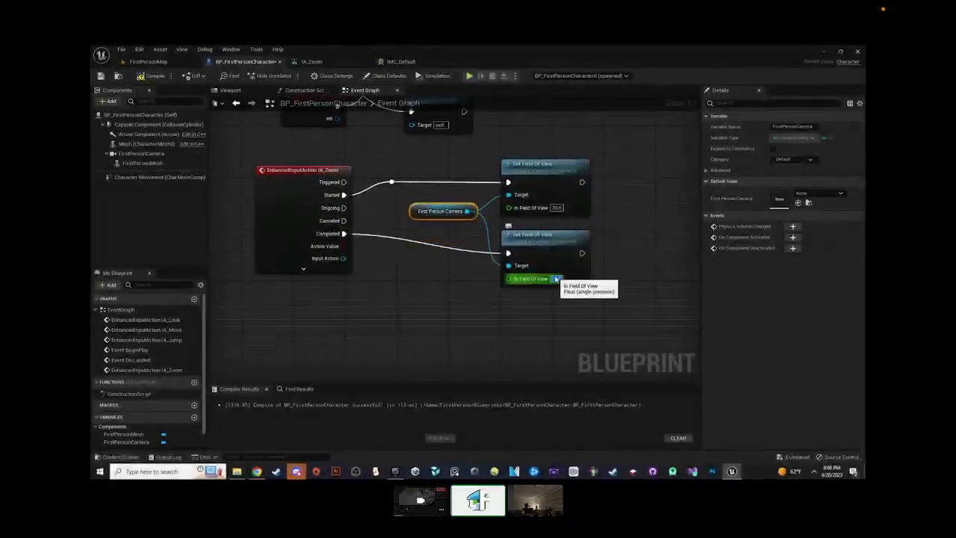
left_click(436, 294)
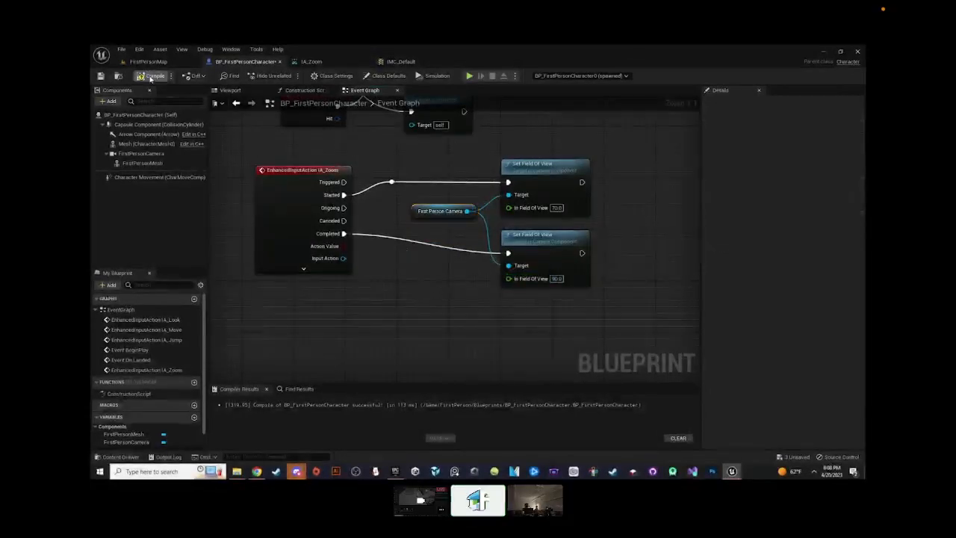
- Play-test zooming in and releasing while looking around the level and toward the rifle, and end the preview
left_click(470, 76)
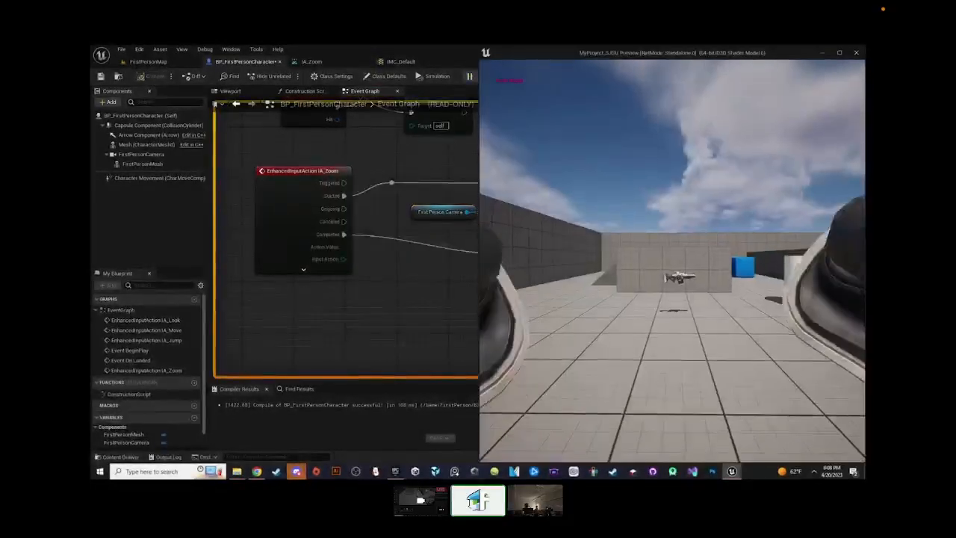
right_click(672, 261)
right_click_drag(672, 261, 587, 261)
right_click(673, 261)
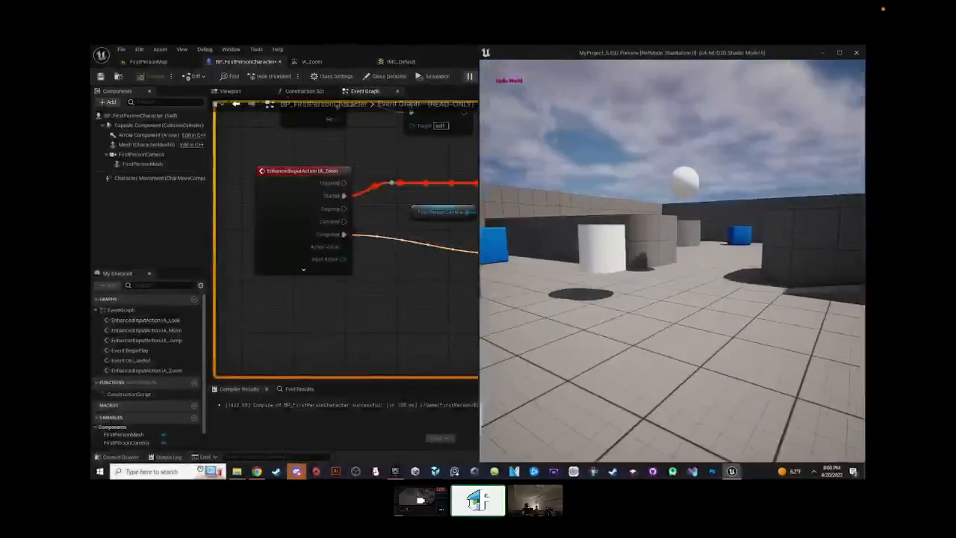
right_click(672, 261)
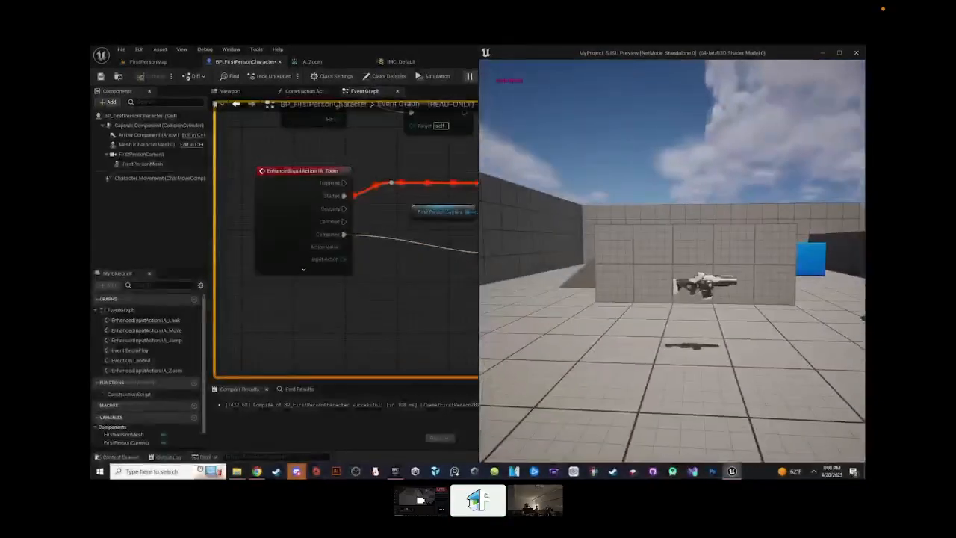
right_click(673, 260)
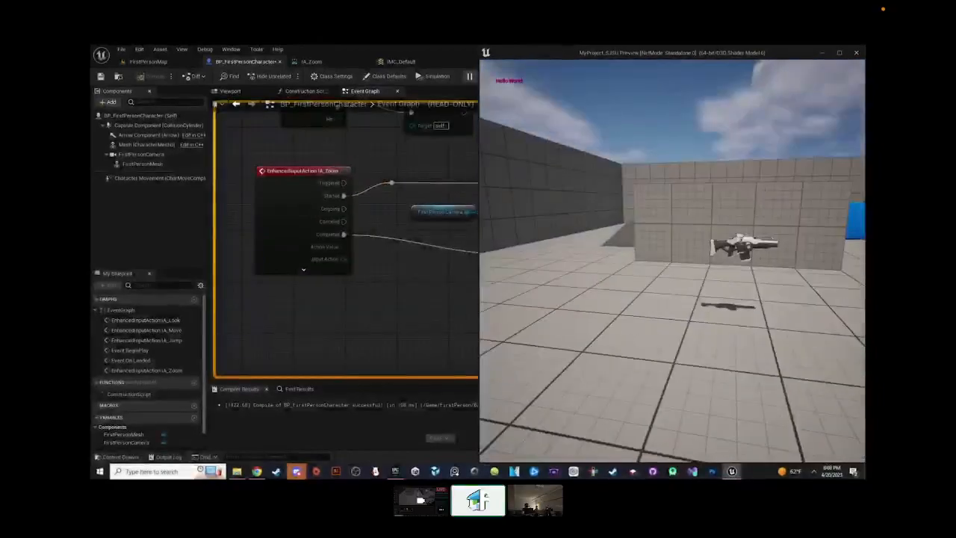
key("alt+Tab")
left_click(494, 76)
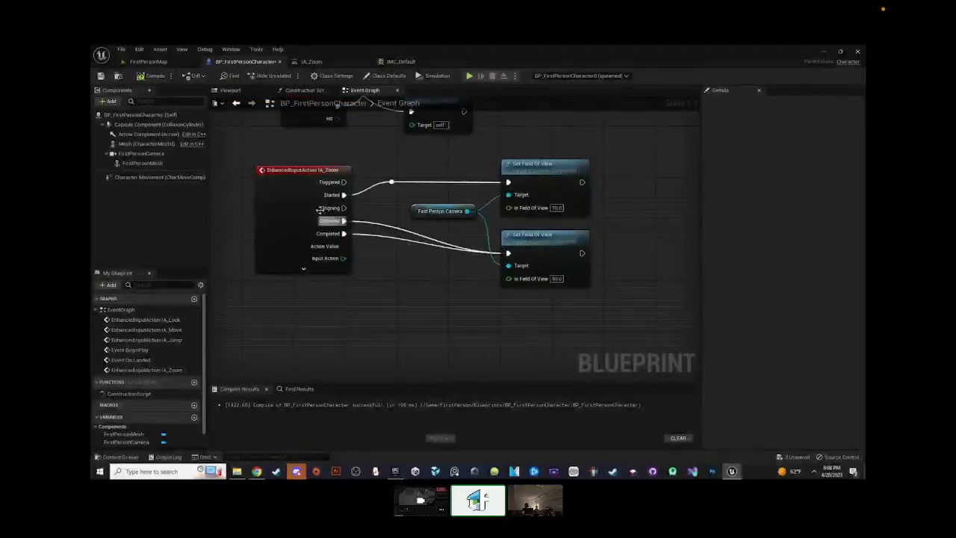
- Play-test the zoom with the Canceled output also wired to the lower Set Field Of View node, turning around the level
left_click(469, 76)
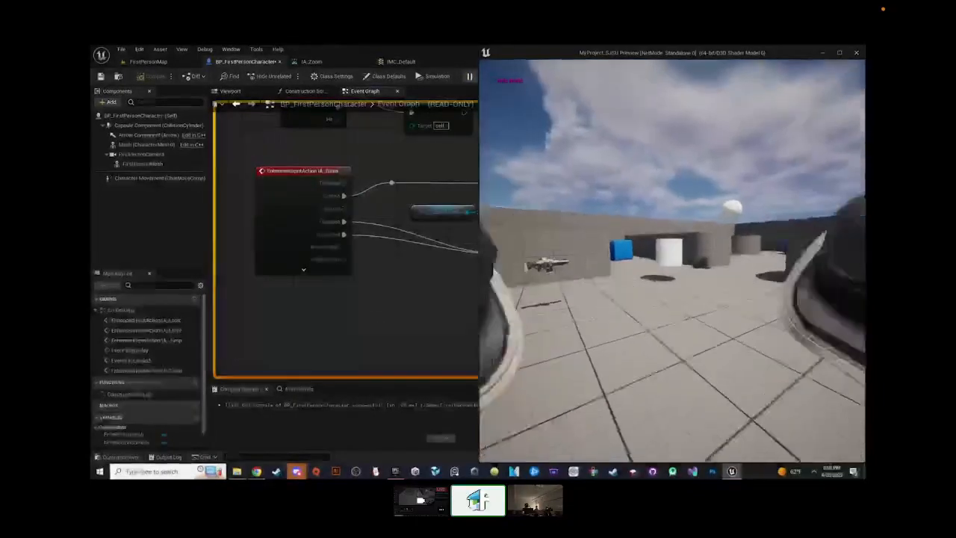
right_click(672, 261)
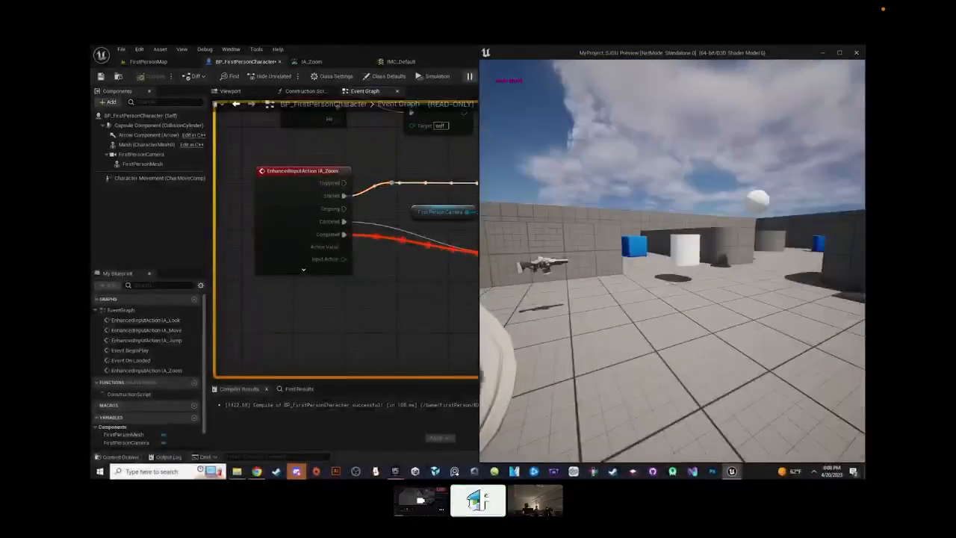
right_click(672, 261)
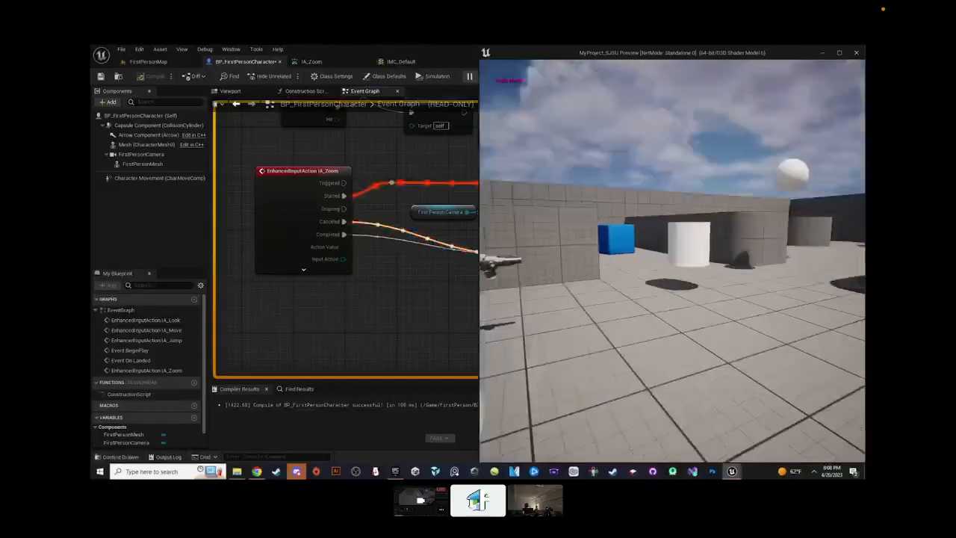
right_click(672, 261)
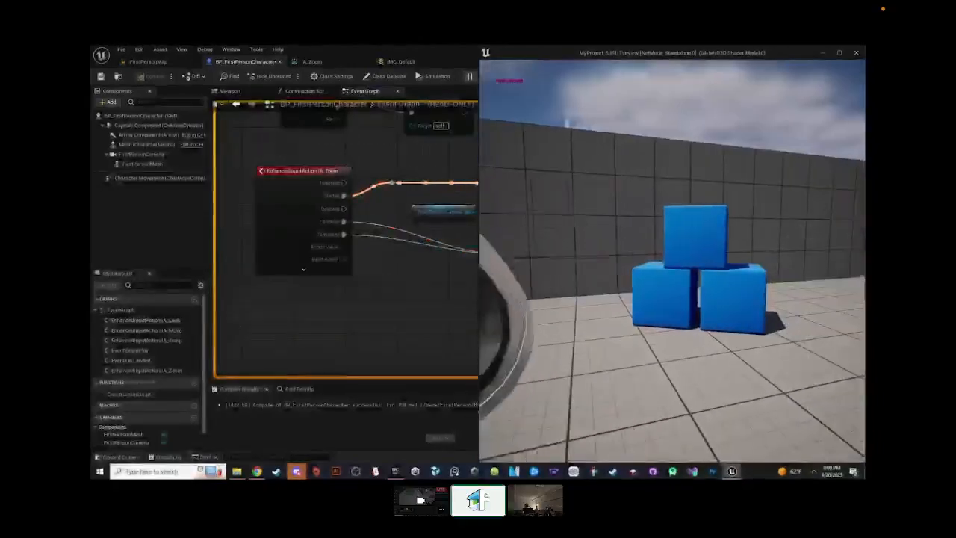
right_click(672, 260)
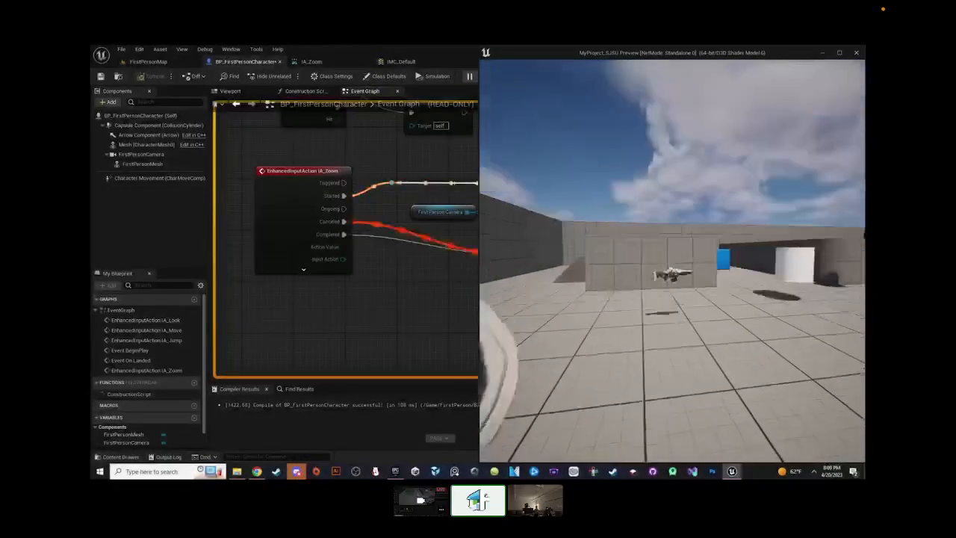
- Walk into the rifle to pick it up, test zooming with it toward the blue cubes, and end the preview
right_click(673, 261)
key("w")
right_click(672, 261)
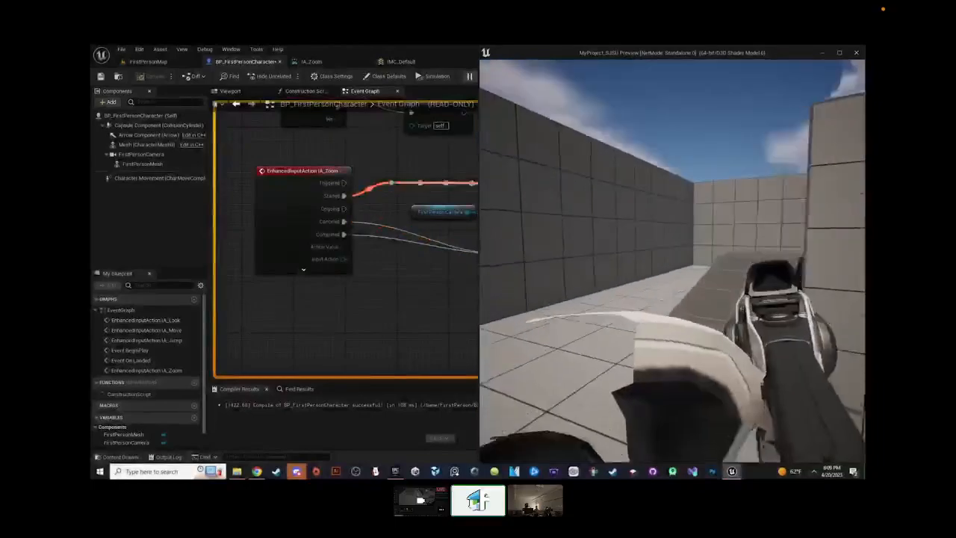
right_click(672, 260)
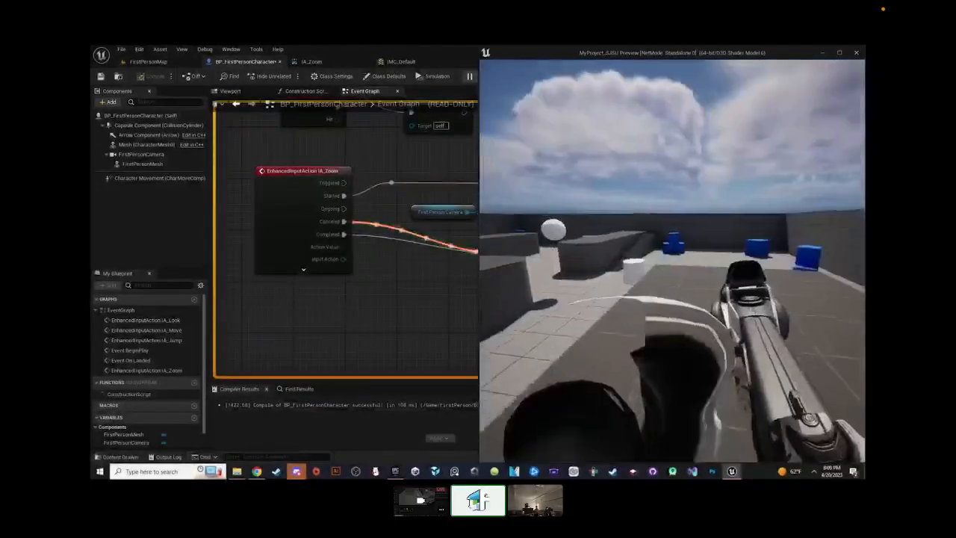
right_click(672, 261)
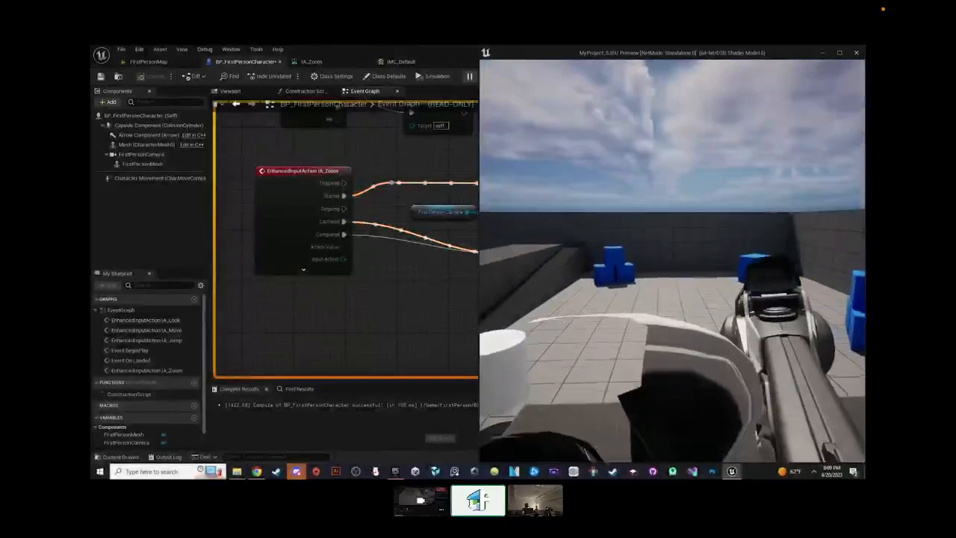
key("w")
right_click(672, 261)
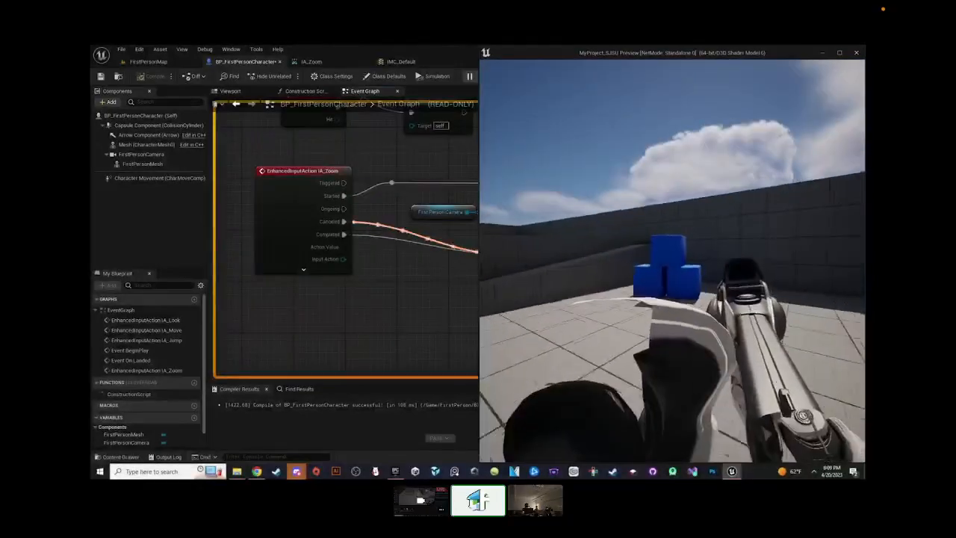
right_click(672, 261)
key("Escape")
left_click(493, 78)
- Disconnect the IA_Zoom event's Canceled and Completed outputs from the lower Set Field Of View node
right_click_drag(467, 271, 443, 263)
left_click(320, 215, "alt")
left_click(321, 227, "alt")
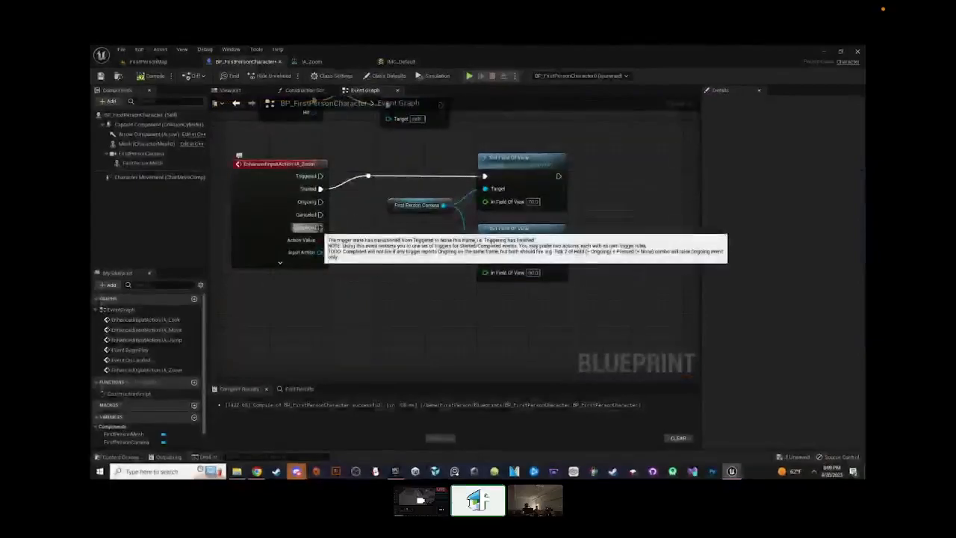
- Move the First Person Camera and both Set Field Of View nodes farther from the IA_Zoom event and disconnect the upper setter's execution input
left_click_drag(582, 144, 387, 263)
left_click_drag(418, 205, 532, 204)
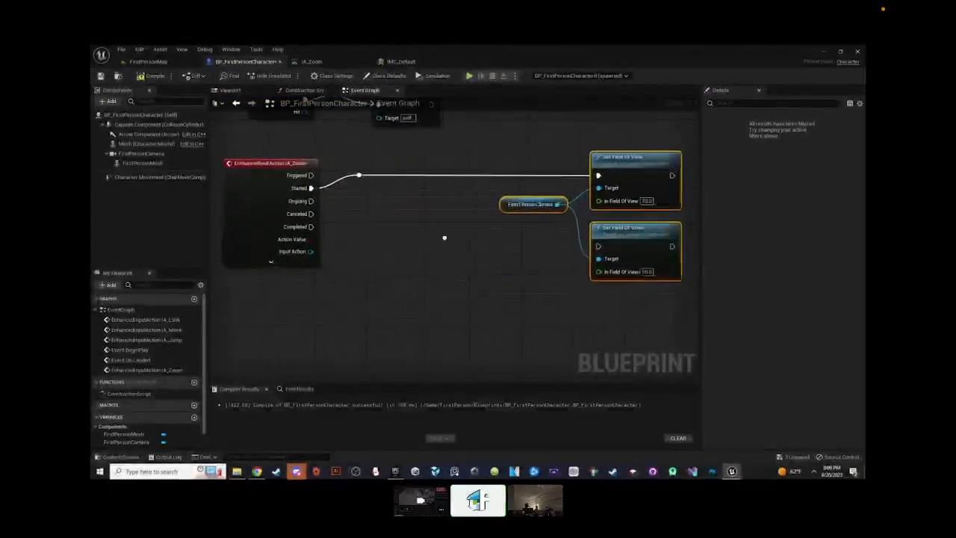
left_click(601, 175, "alt")
right_click_drag(521, 247, 469, 242)
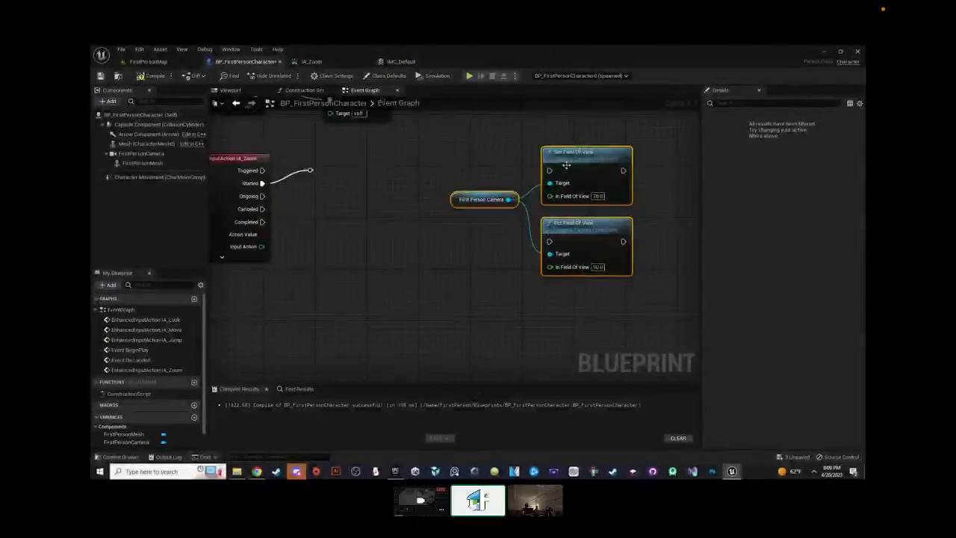
left_click(512, 224)
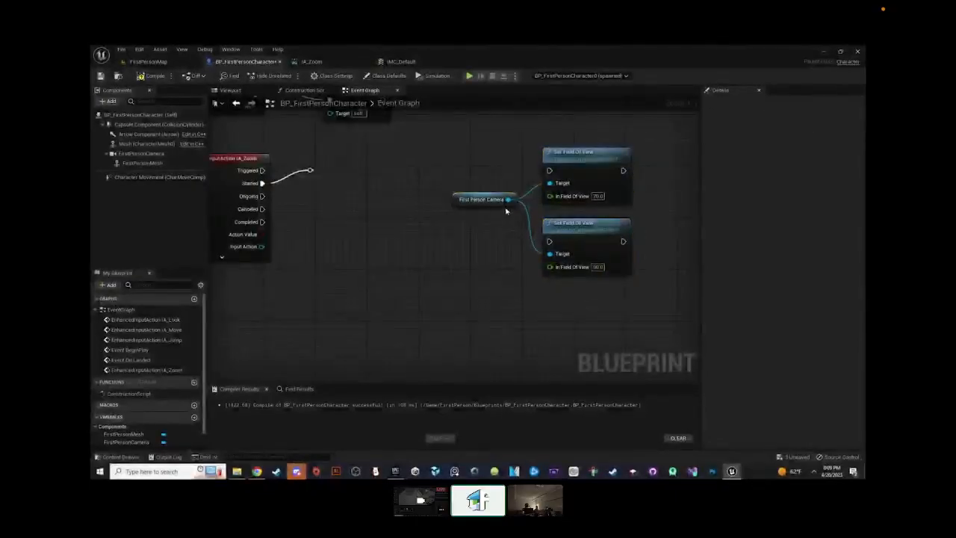
left_click_drag(506, 208, 518, 221)
left_click_drag(623, 324, 514, 176)
left_click_drag(595, 221, 602, 228)
right_click_drag(406, 202, 431, 234)
left_click(498, 230)
- Add a timeline node named Zoom Timeline and place it between the IA_Zoom event and the First Person Camera node
right_click(437, 240)
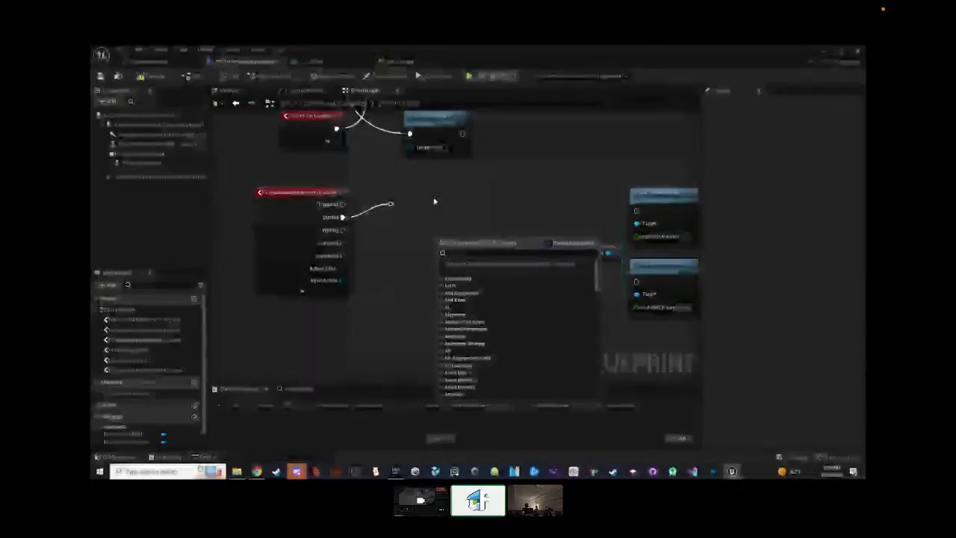
type("add")
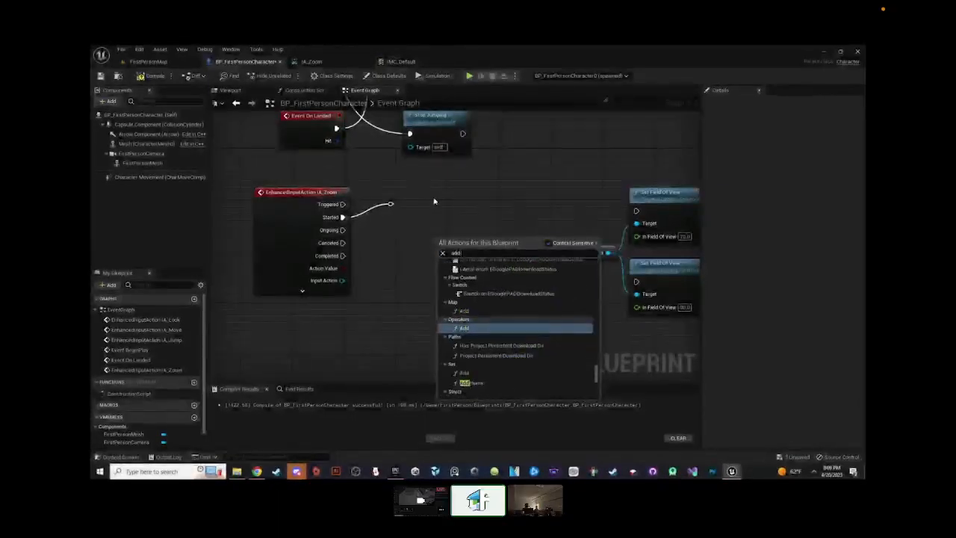
type(" time")
key("Return")
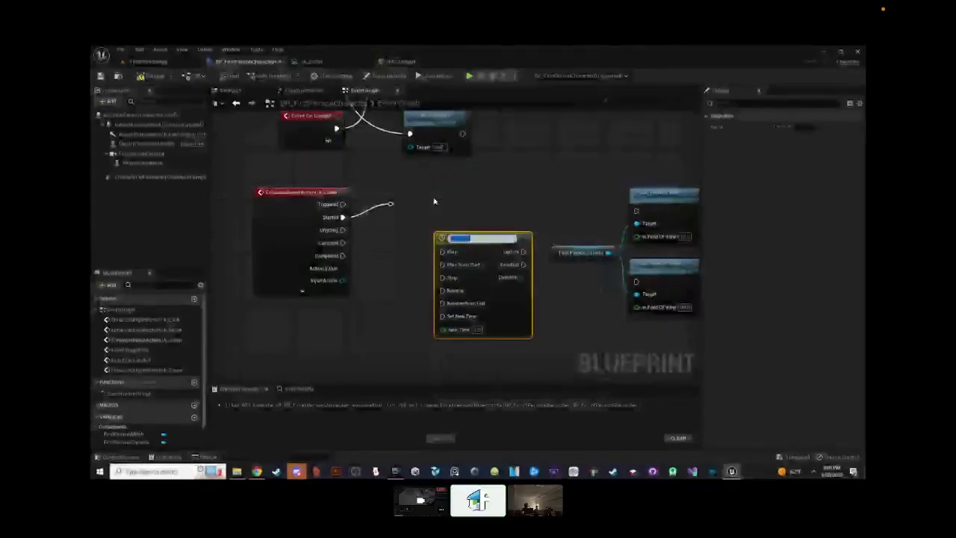
type("Zoom Timeline")
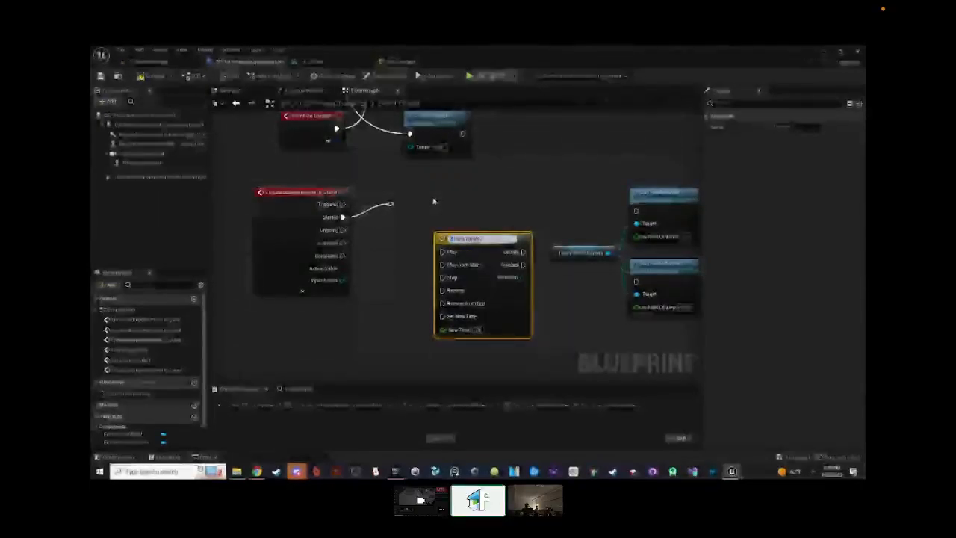
key("Return")
left_click_drag(485, 240, 491, 189)
- Delete the loose reroute node and connect Started to the timeline's Play from Start, and Canceled and Completed to its Reverse input
left_click(392, 205)
key("Delete")
left_click_drag(345, 218, 455, 211)
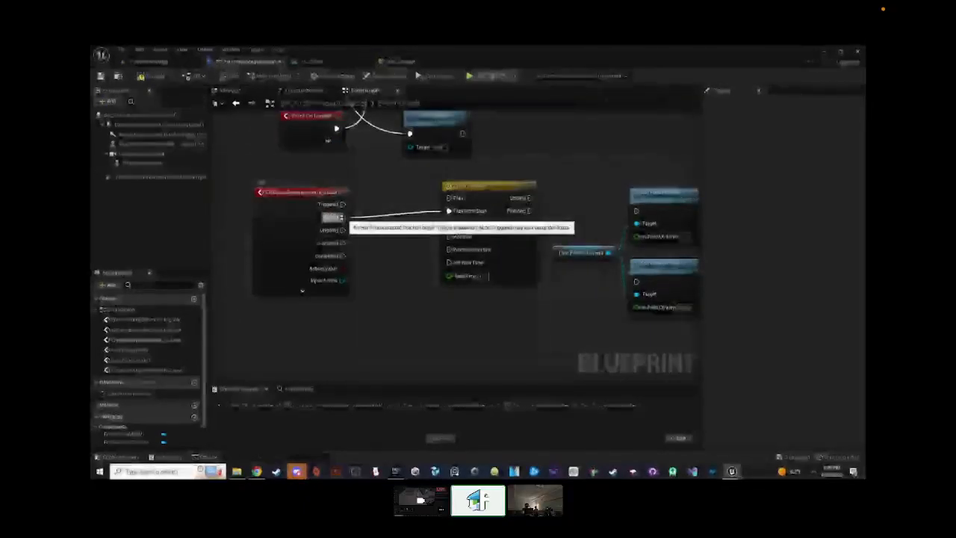
left_click_drag(334, 217, 457, 212)
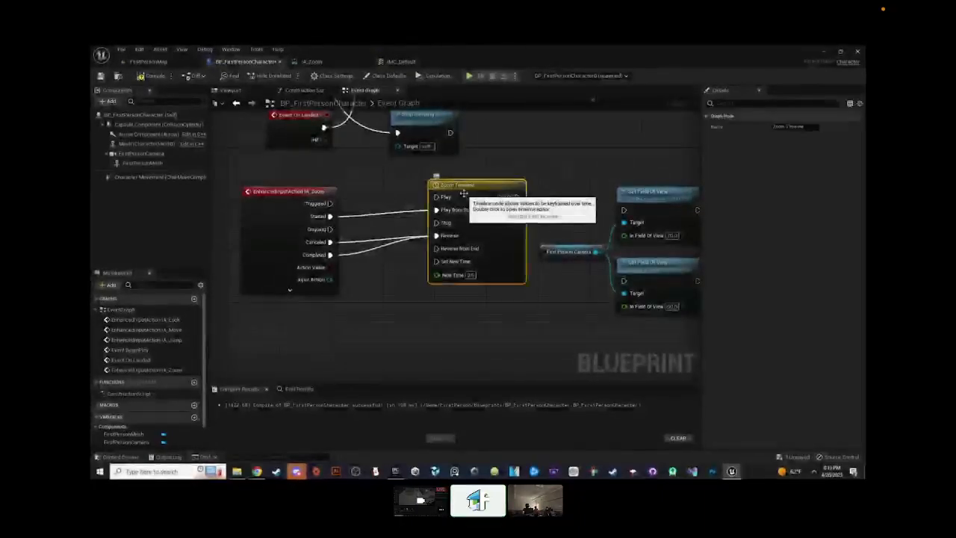
- Open Zoom Timeline for editing and add a float track named zoom track
double_click(463, 194)
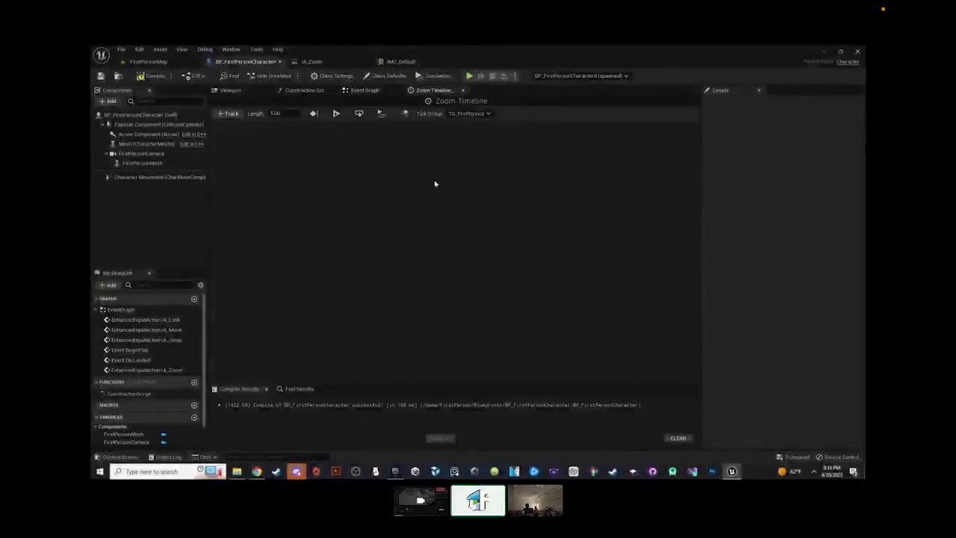
left_click(230, 114)
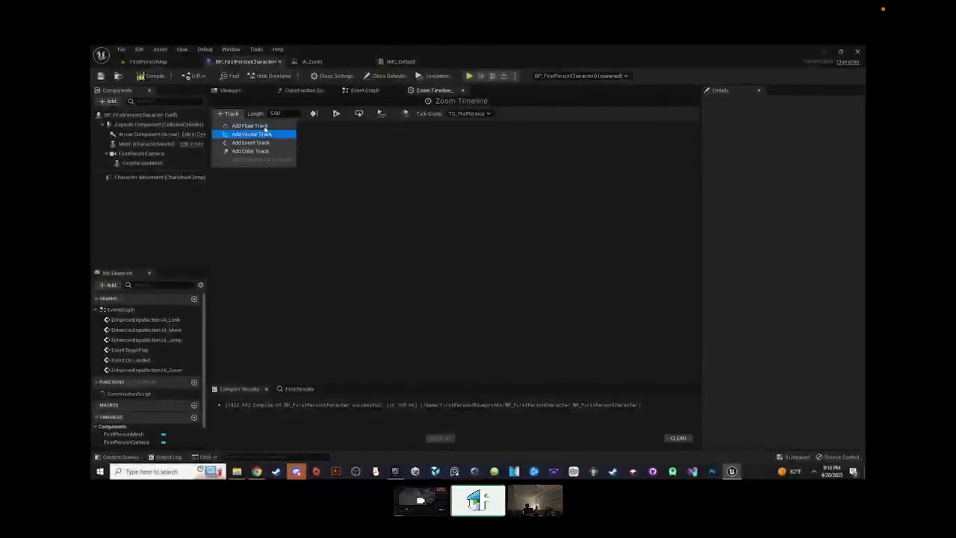
left_click(269, 126)
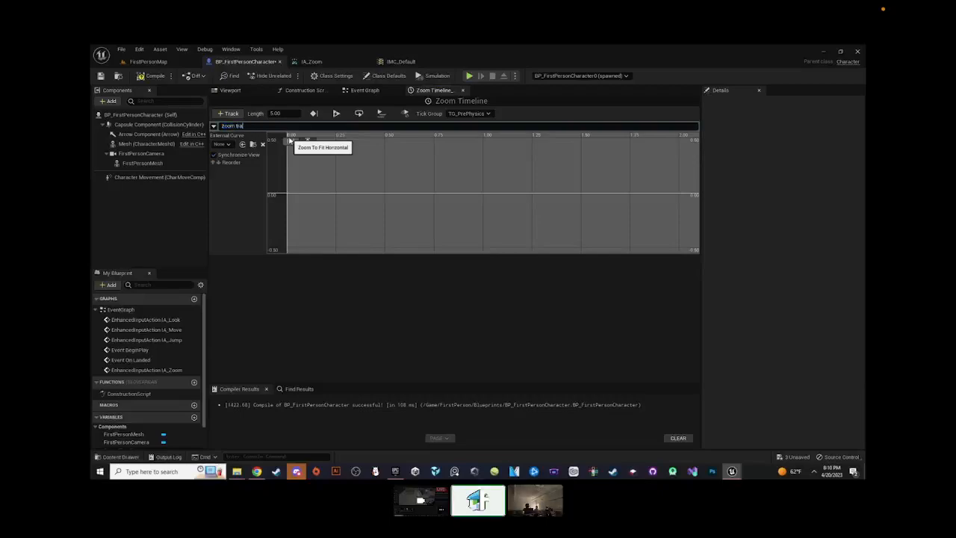
key("Return")
right_click_drag(365, 192, 395, 201)
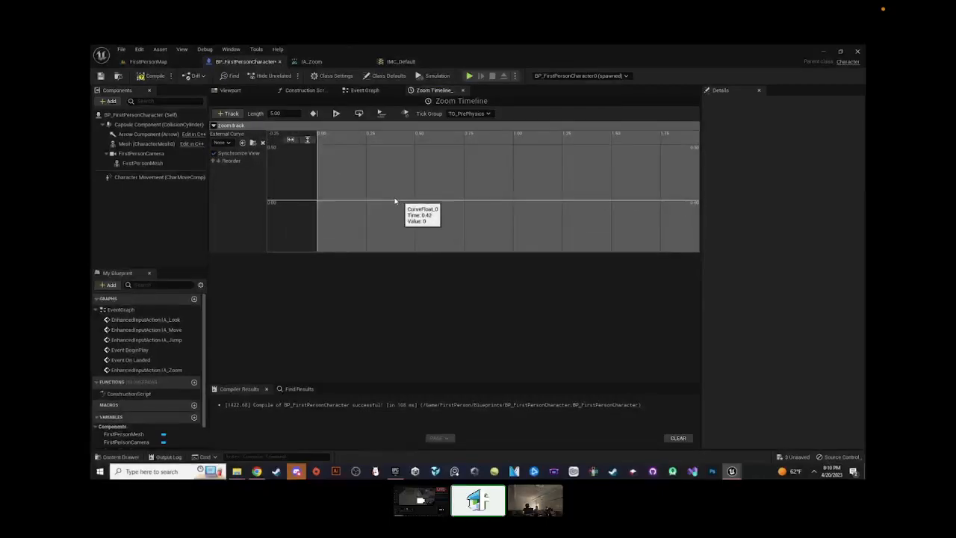
- Add a first key to the zoom track at time 0 with value 90
right_click(347, 200)
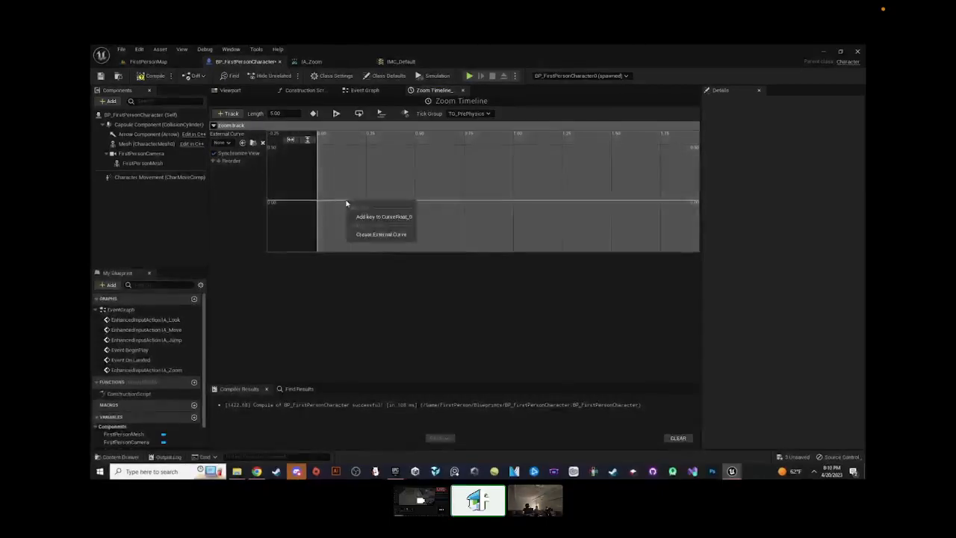
left_click(386, 217)
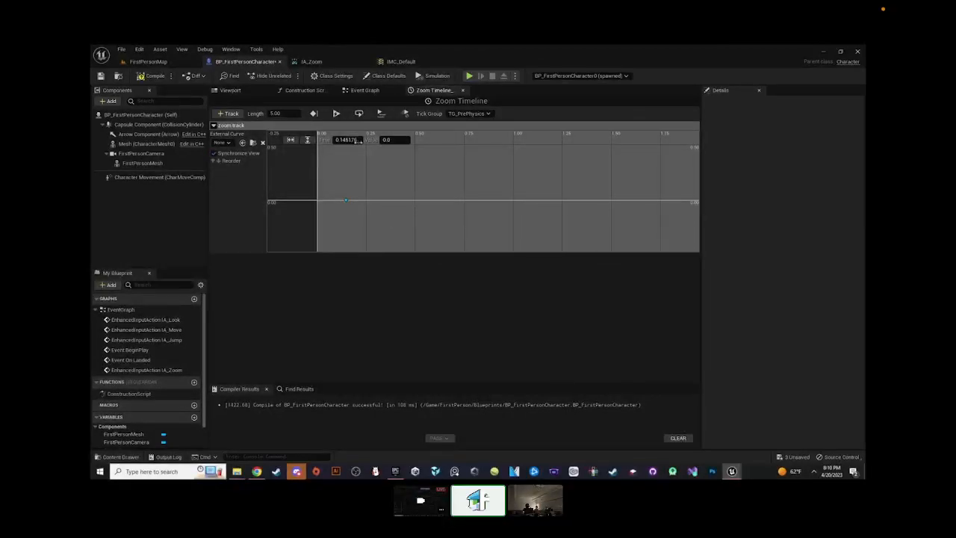
type("0")
key("Return")
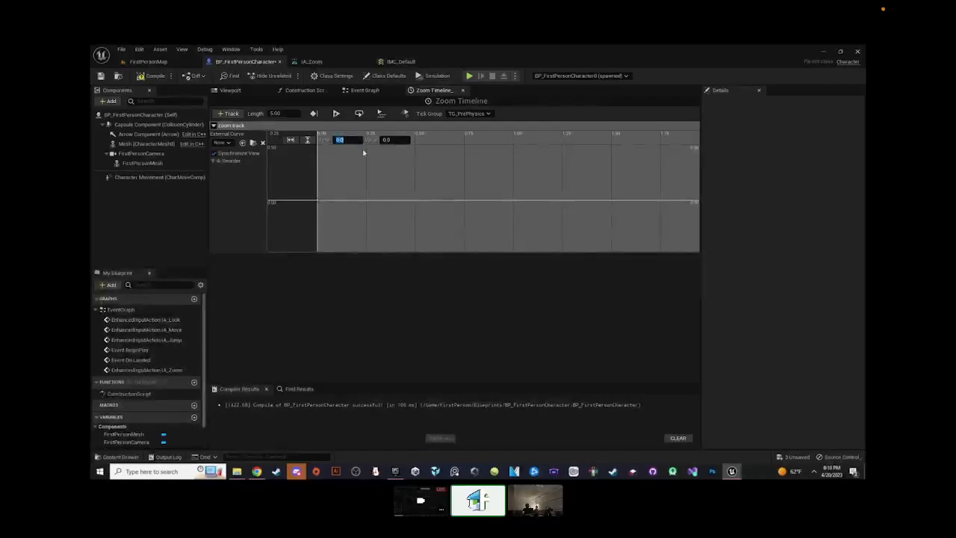
left_click(395, 140)
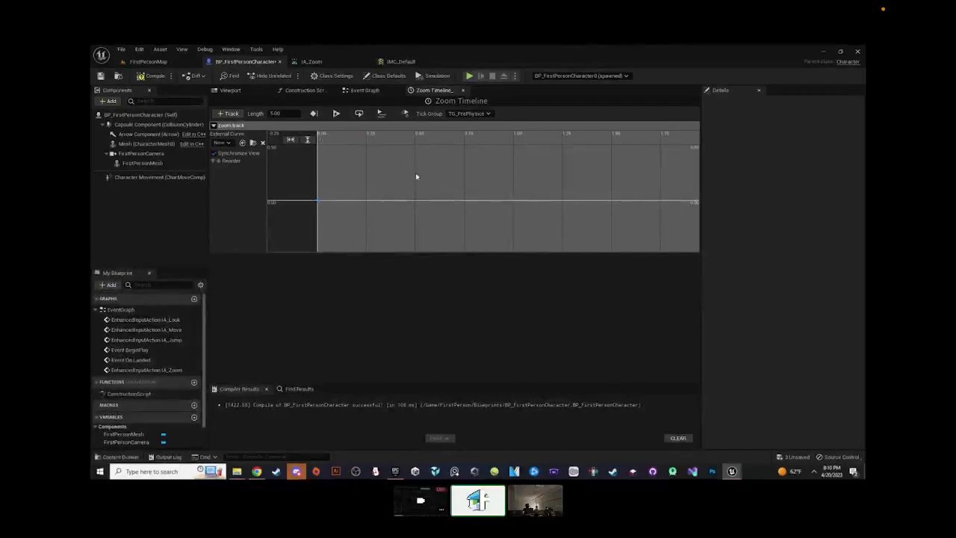
- Add a second key to the zoom track at time 0.5 and set the timeline length to 0.5 seconds
right_click(484, 199)
left_click(508, 214)
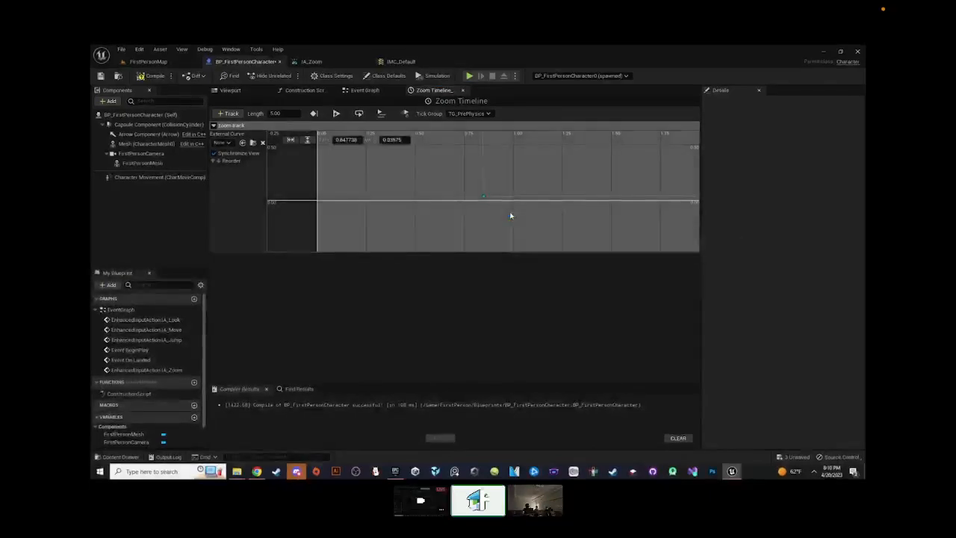
left_click(346, 140)
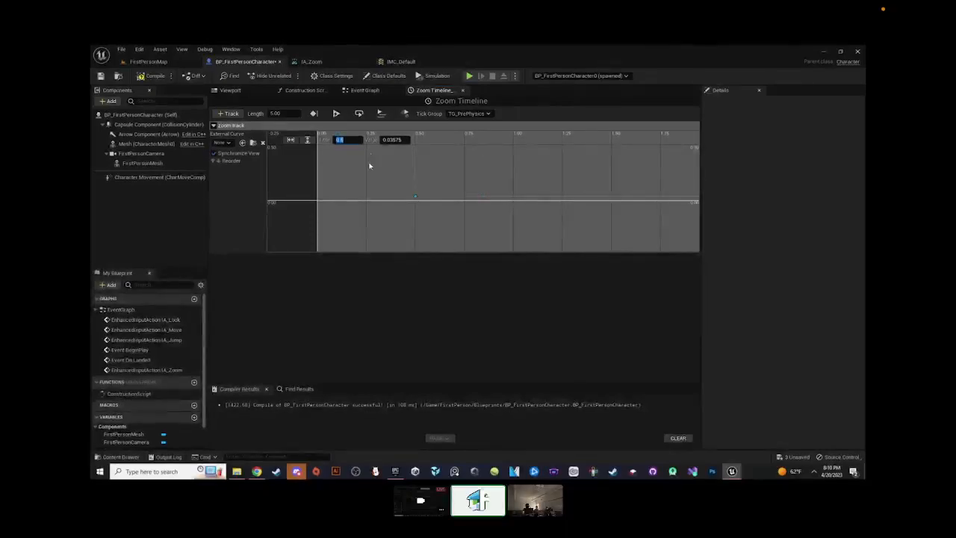
left_click(275, 112)
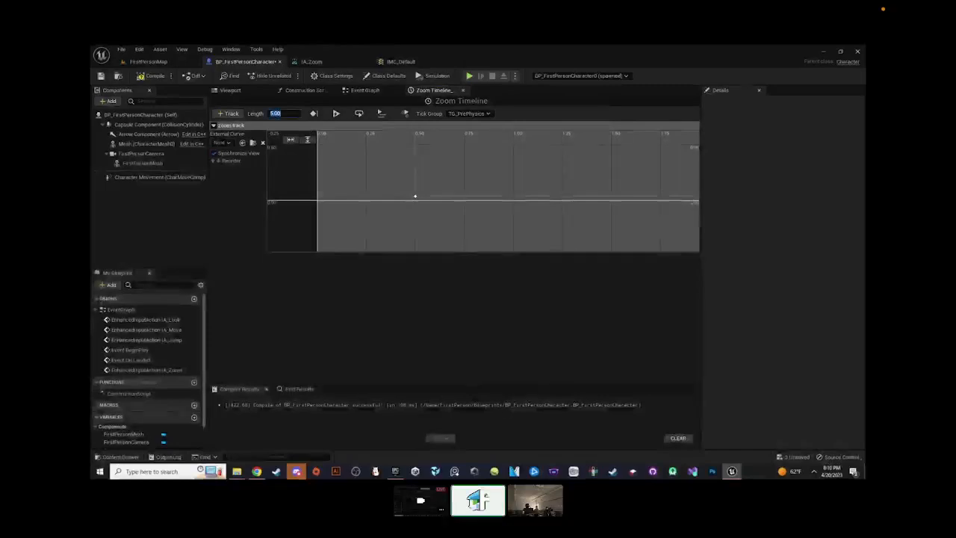
type("0.5")
key("Return")
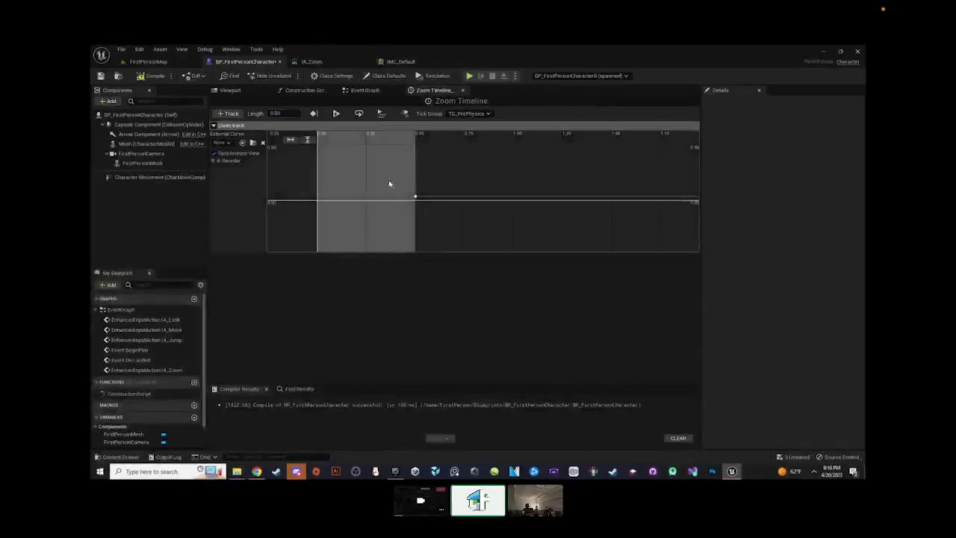
- Set the value of the zoom track's second key to 70
left_click(416, 197)
left_click(393, 141)
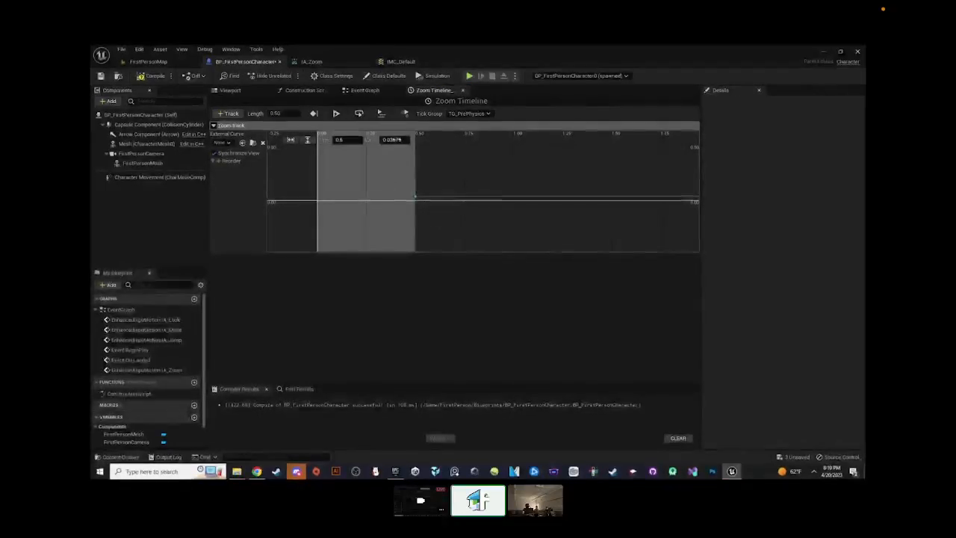
type("60")
key("Return")
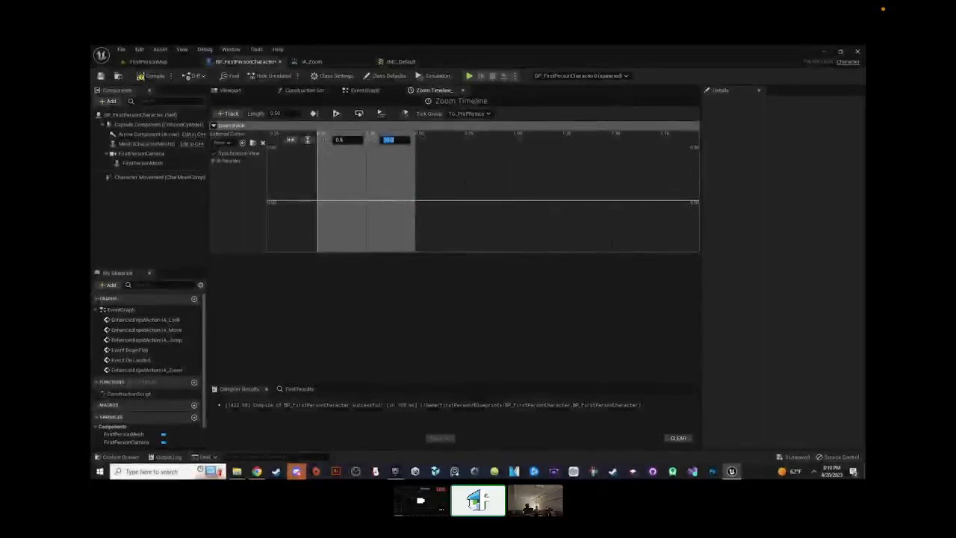
left_click(363, 172)
- Fit the zoom curve in view and set both keys to cubic interpolation with automatic tangents
right_click_drag(368, 177, 383, 204)
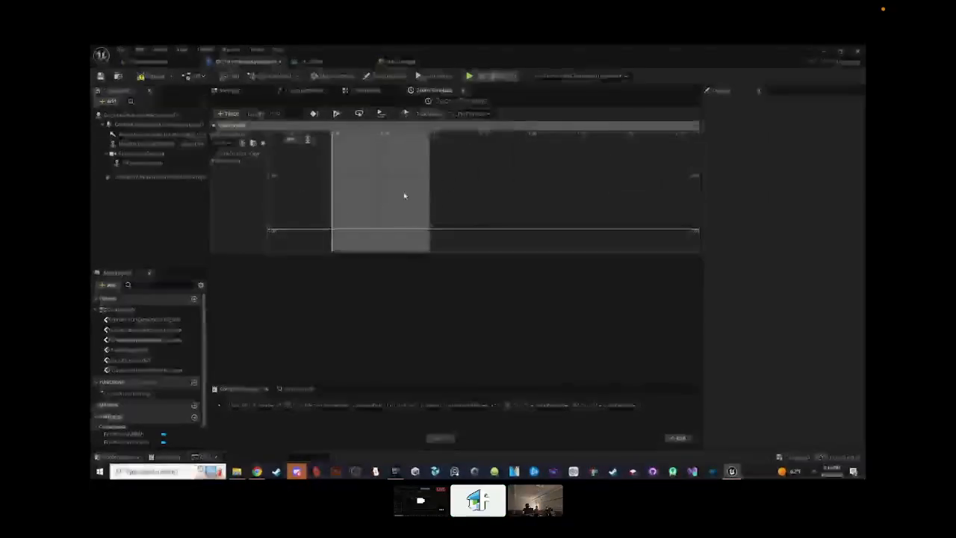
scroll(429, 179, "down", 2)
scroll(432, 177, "down", 2)
right_click_drag(425, 178, 416, 198)
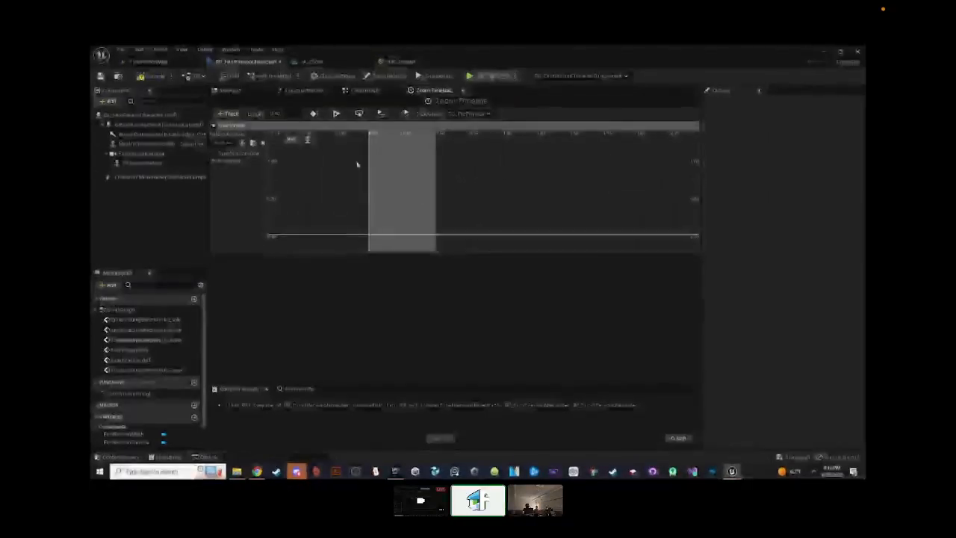
left_click(308, 141)
left_click(308, 142)
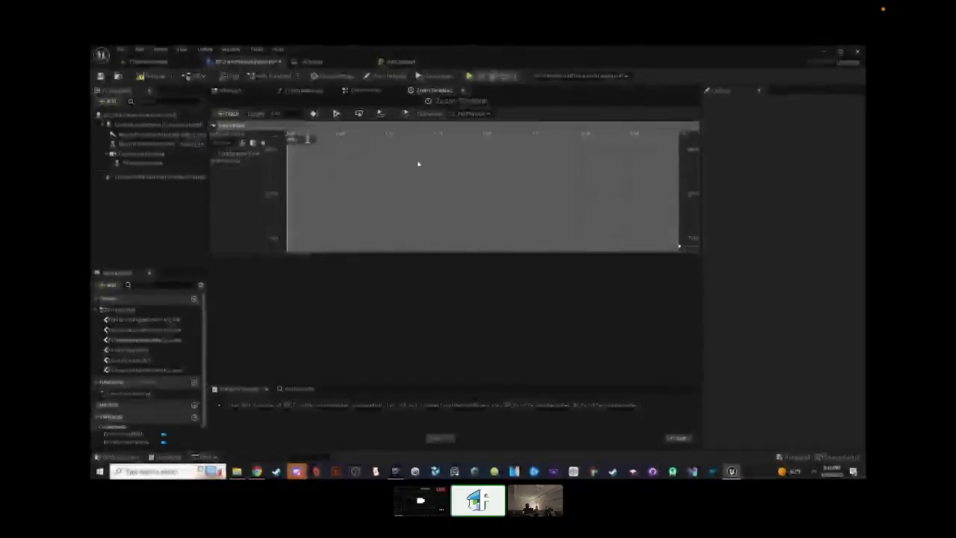
scroll(411, 163, "down", 4)
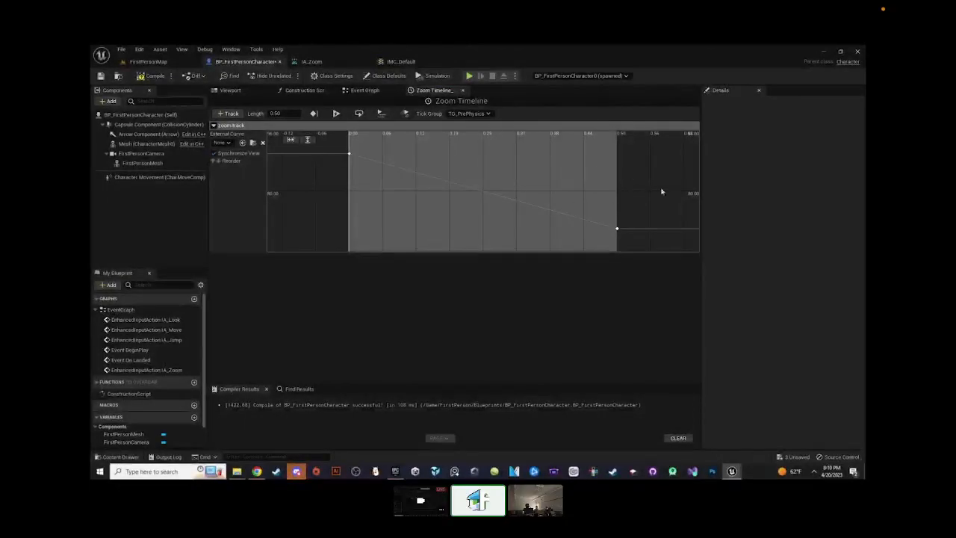
left_click_drag(363, 238, 339, 244)
right_click(348, 154)
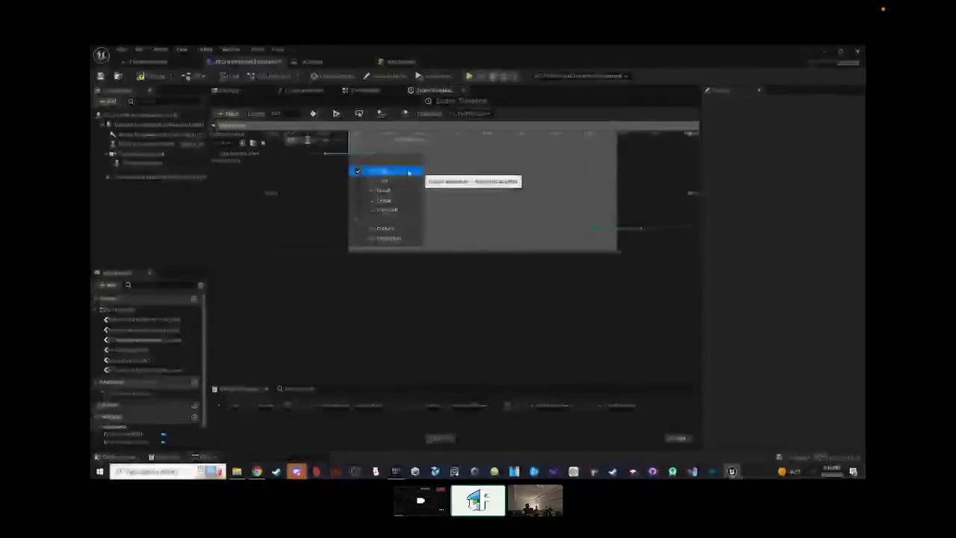
left_click(382, 171)
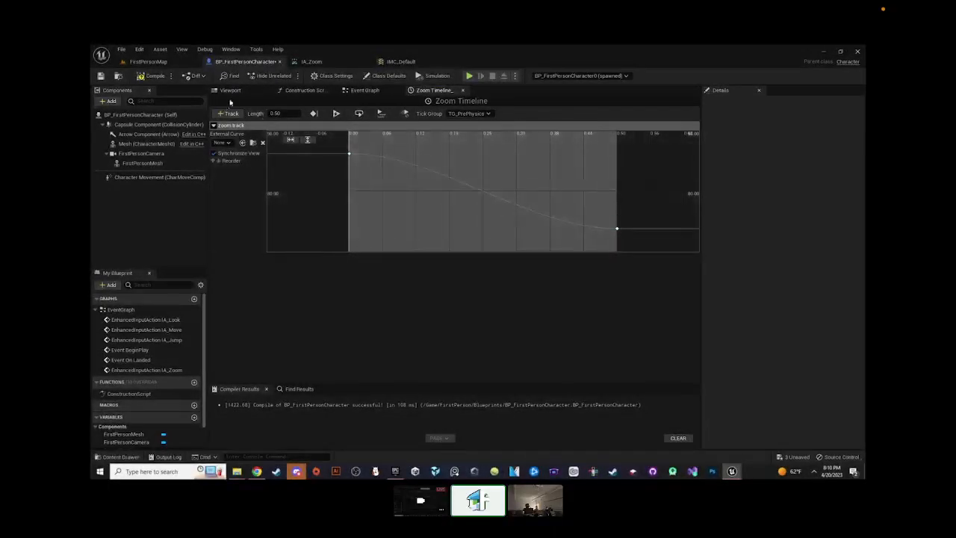
- In the Event Graph, connect Zoom Timeline's Update to the upper Set Field Of View node and Zoom Track to its In Field Of View input
left_click(373, 90)
right_click_drag(533, 180, 442, 177)
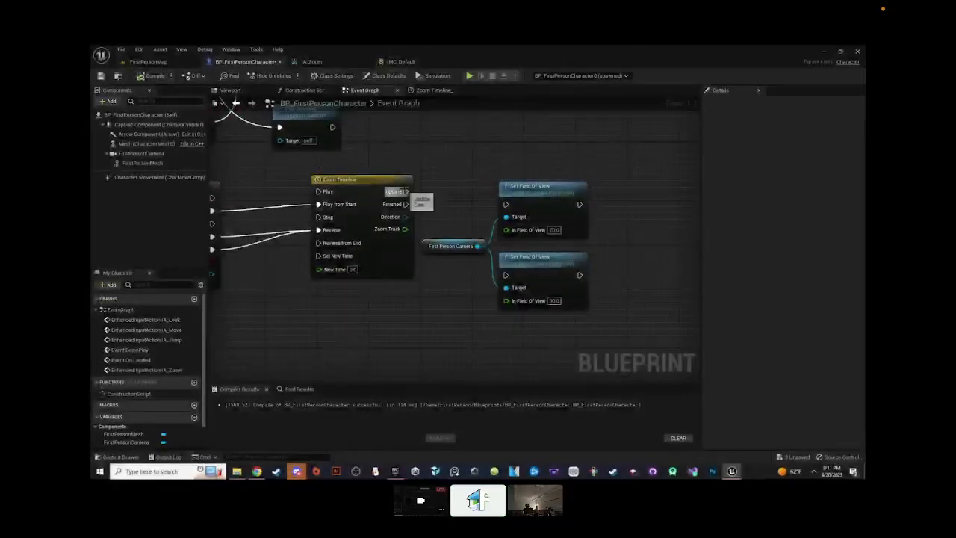
left_click_drag(405, 191, 446, 200)
left_click_drag(509, 205, 508, 205)
right_click_drag(483, 169, 472, 150)
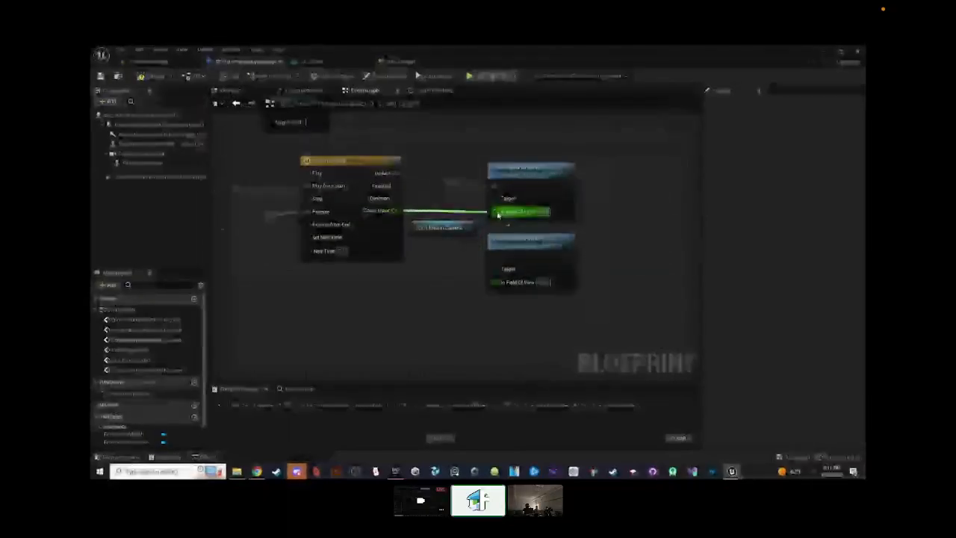
right_click_drag(602, 141, 597, 143)
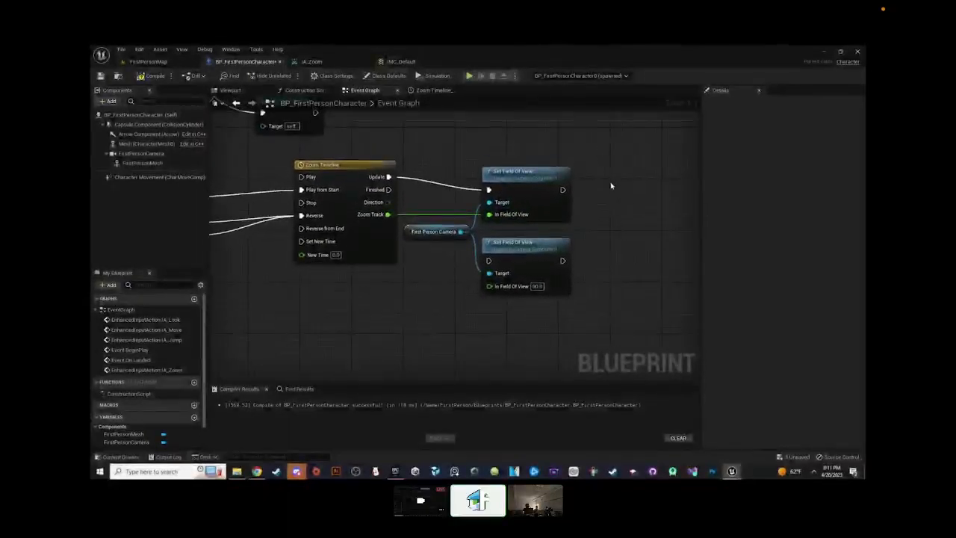
- Delete the unused lower Set Field Of View node and align the remaining one with the timeline's Update output
left_click(558, 284)
key("Delete")
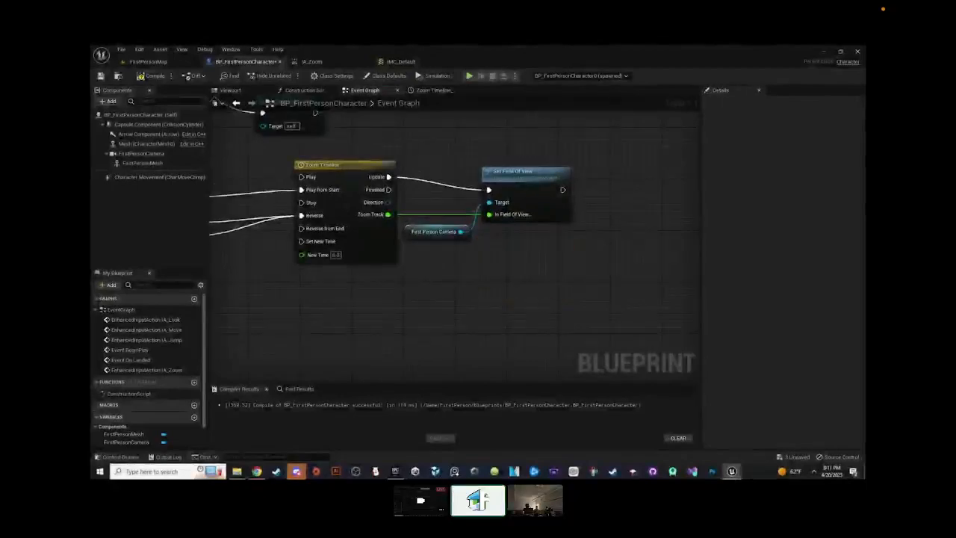
right_click_drag(523, 220, 581, 227)
left_click_drag(581, 199, 575, 188)
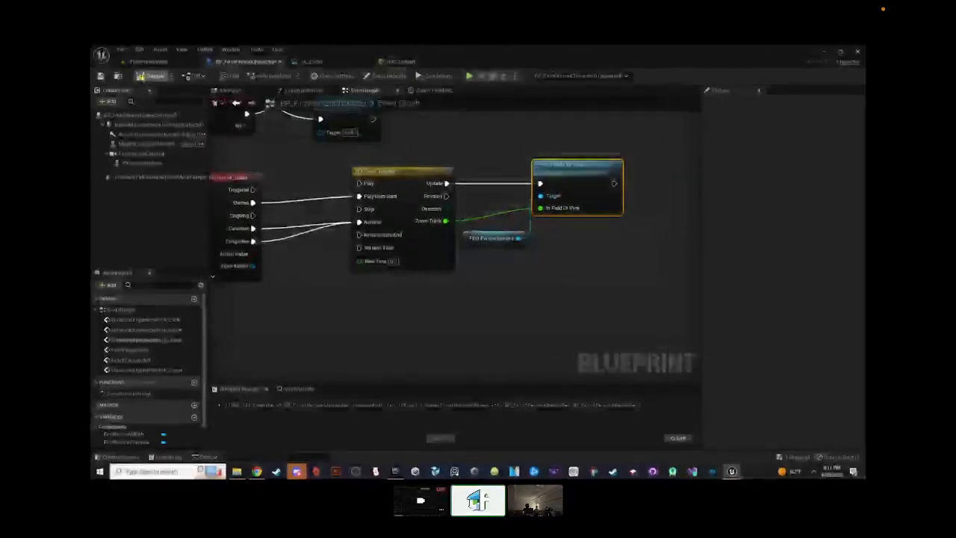
- Compile the blueprint, start playing the level, and test the zoom while walking forward to the rifle pickup
left_click(155, 77)
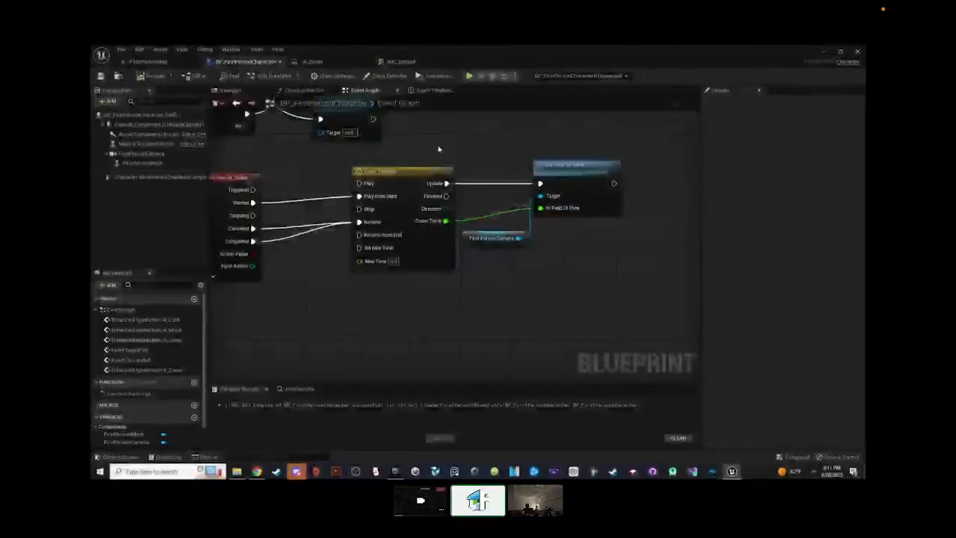
left_click(469, 75)
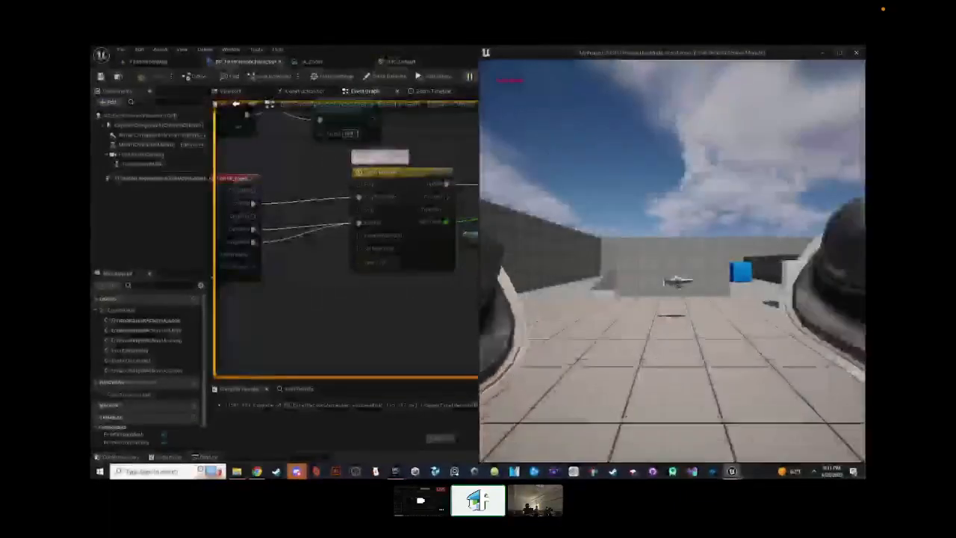
key("w")
right_click(673, 261)
right_click(673, 261)
right_click(673, 260)
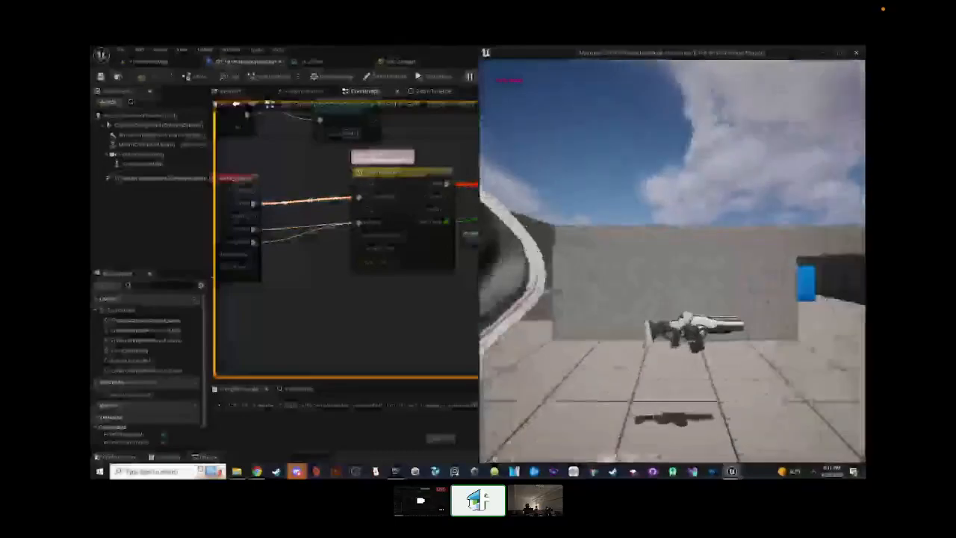
key("w")
right_click(673, 261)
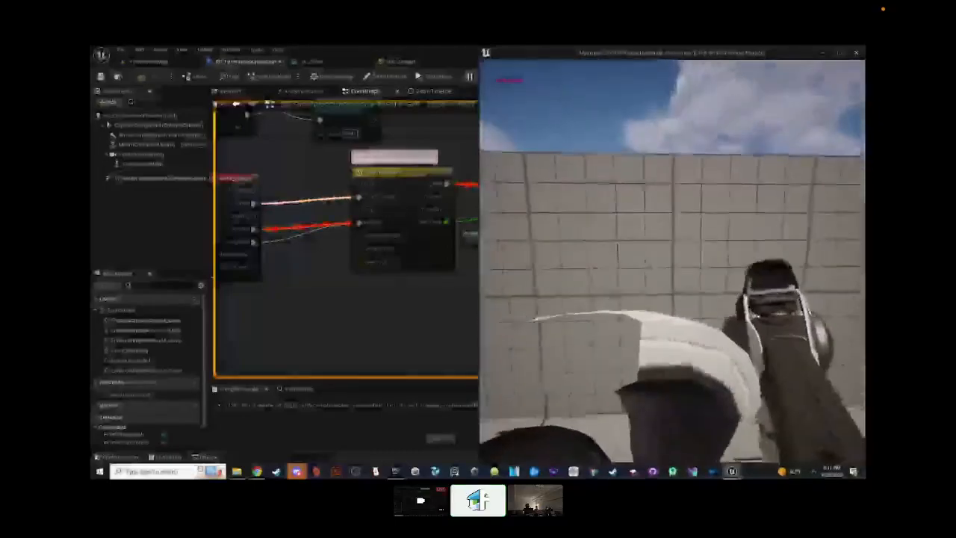
- Test zooming in and out repeatedly with the rifle while moving and looking around the level
right_click(672, 261)
key("w")
right_click(673, 260)
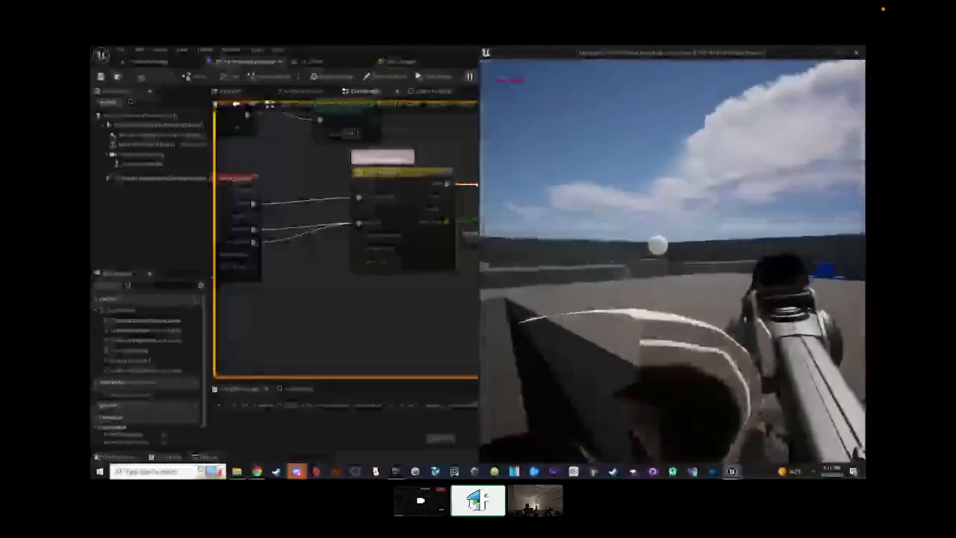
key("w")
right_click(673, 261)
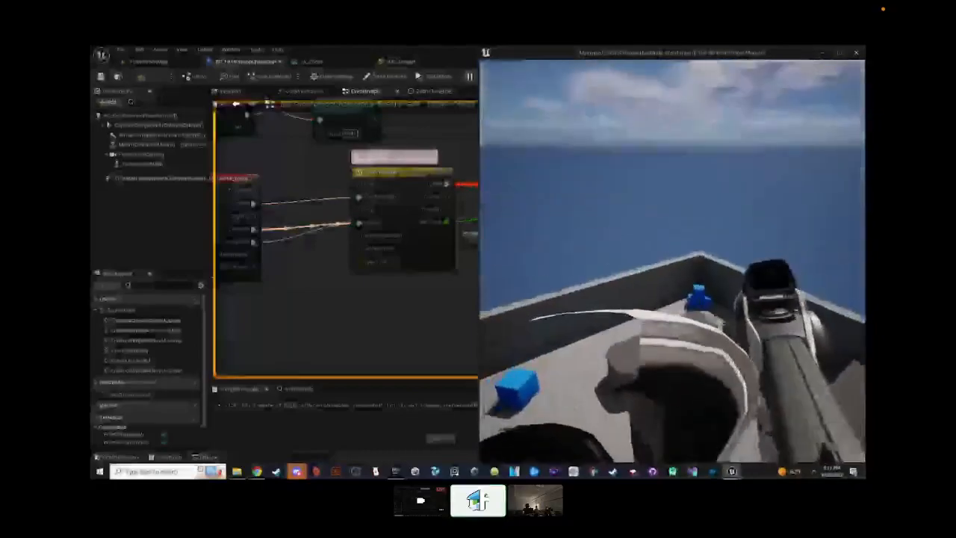
right_click(672, 261)
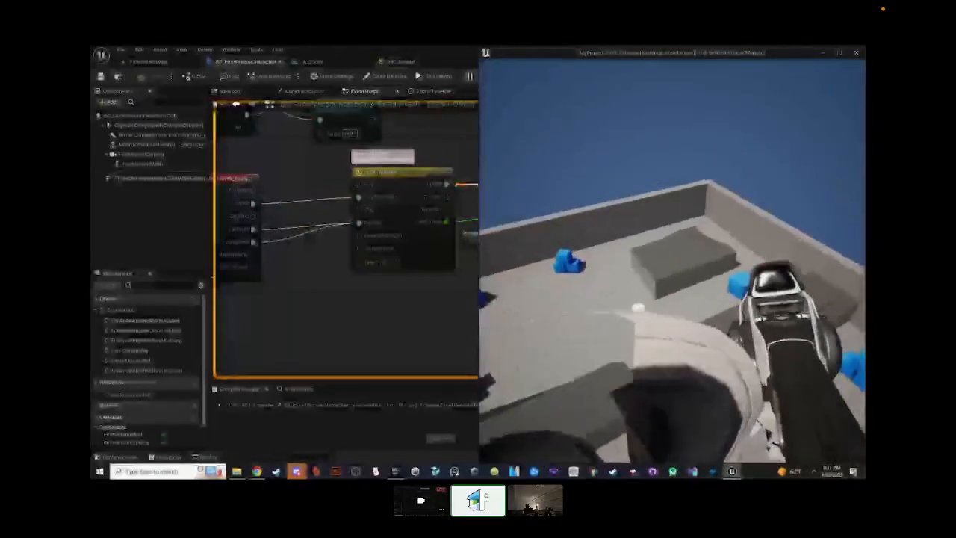
right_click(672, 261)
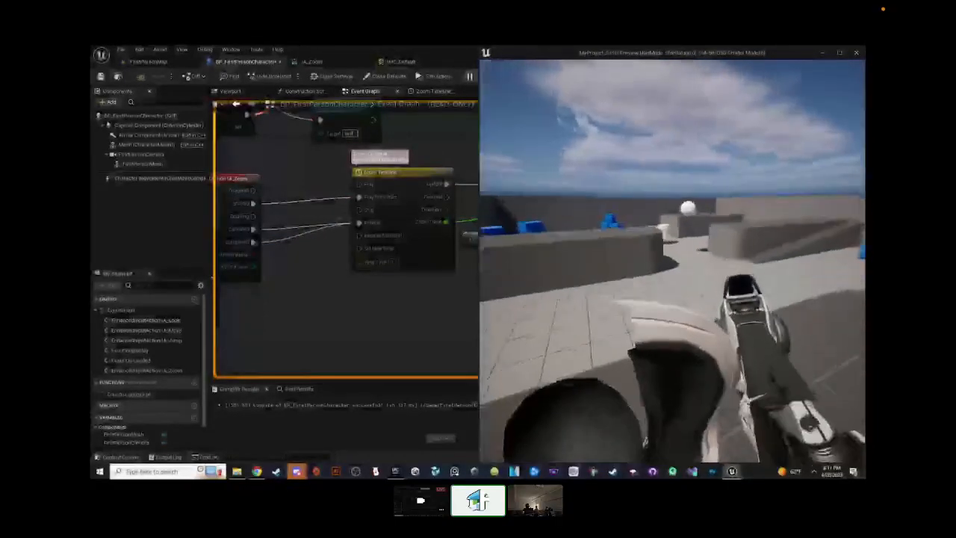
right_click(672, 261)
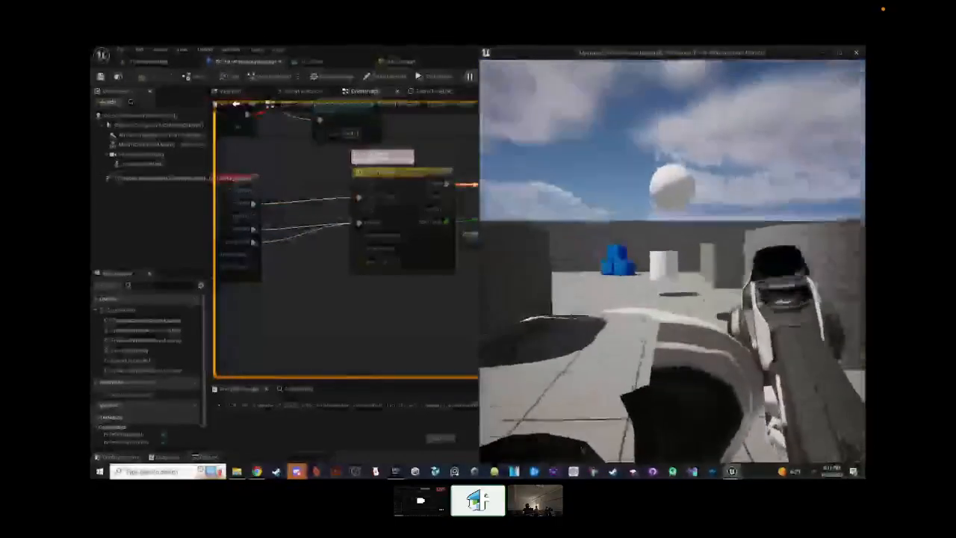
- Test firing, jumping and walking with the rifle in the level, and stop the play session
left_click(672, 261)
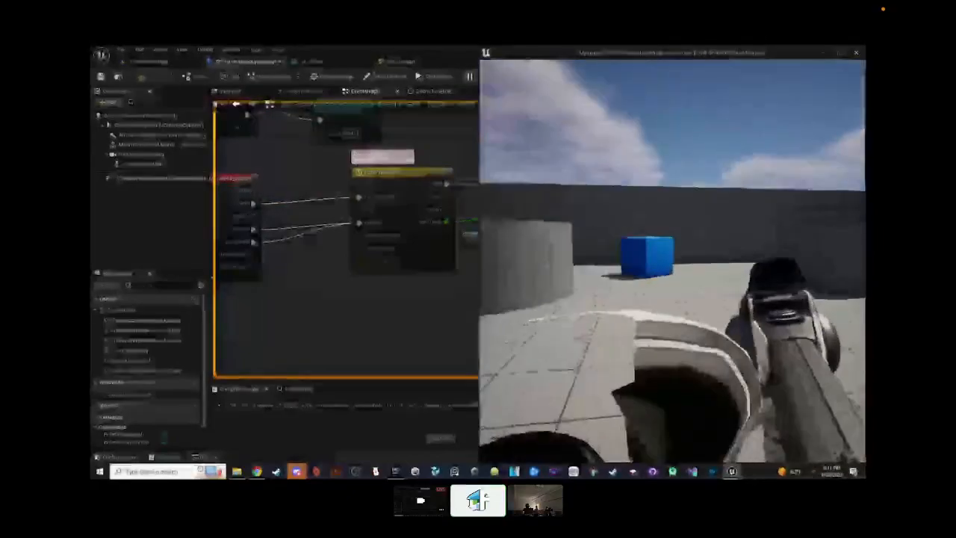
left_click(672, 261)
key("space")
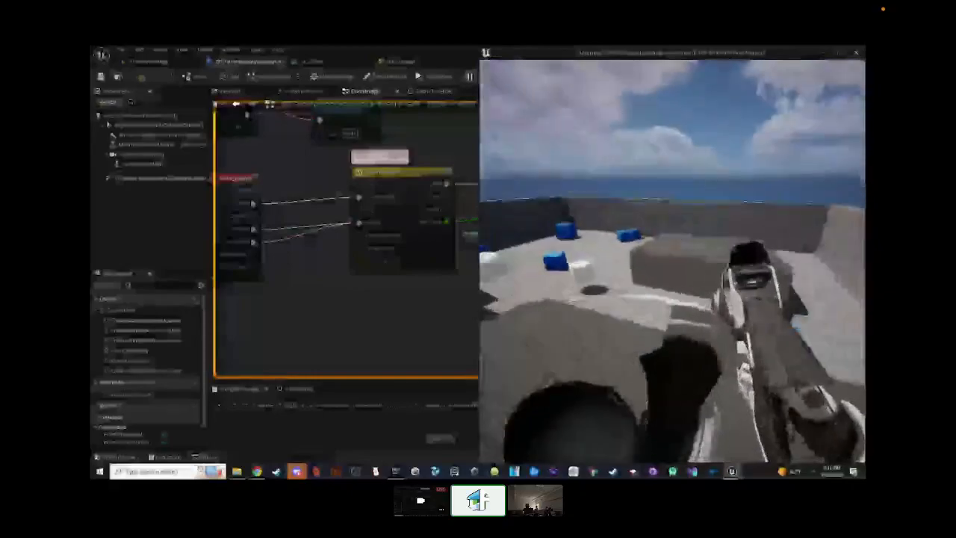
key("space")
key("w")
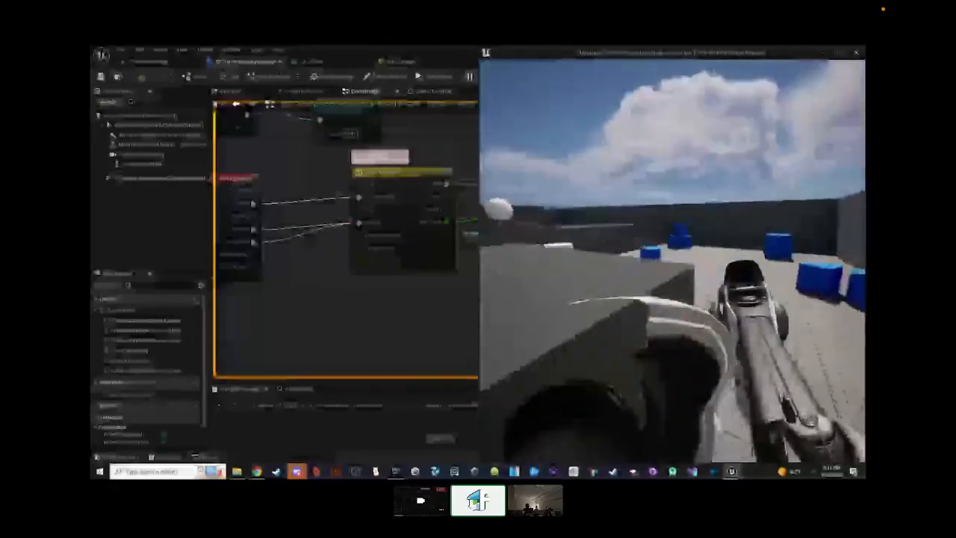
key("w")
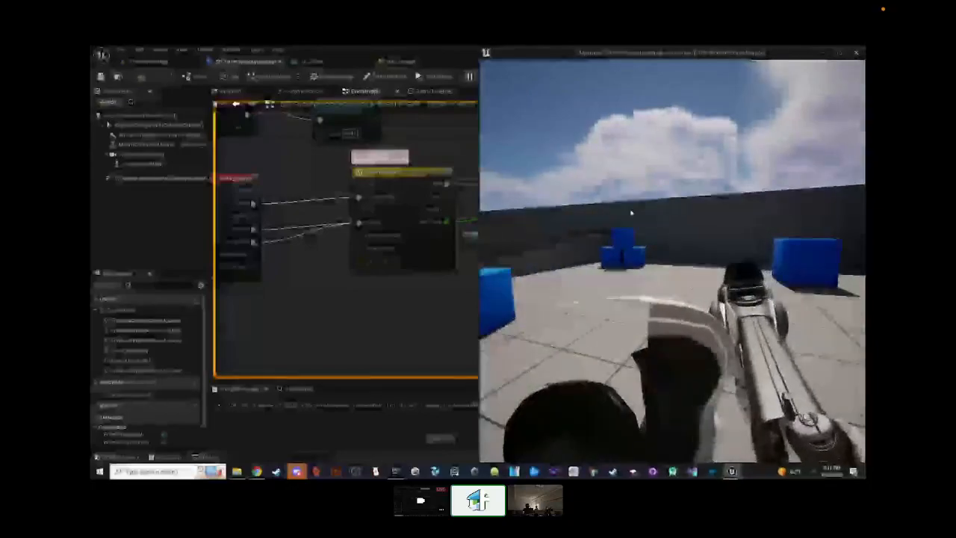
key("alt+Tab")
left_click(494, 78)
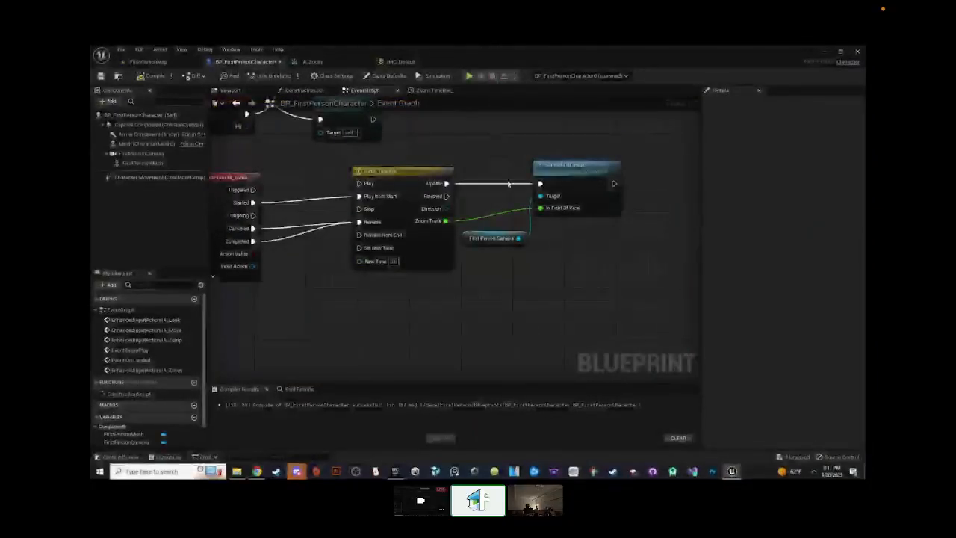
- Review the zoom, jump, movement and camera input sections of the character's event graph and glance at the level
scroll(505, 214, "down", 3)
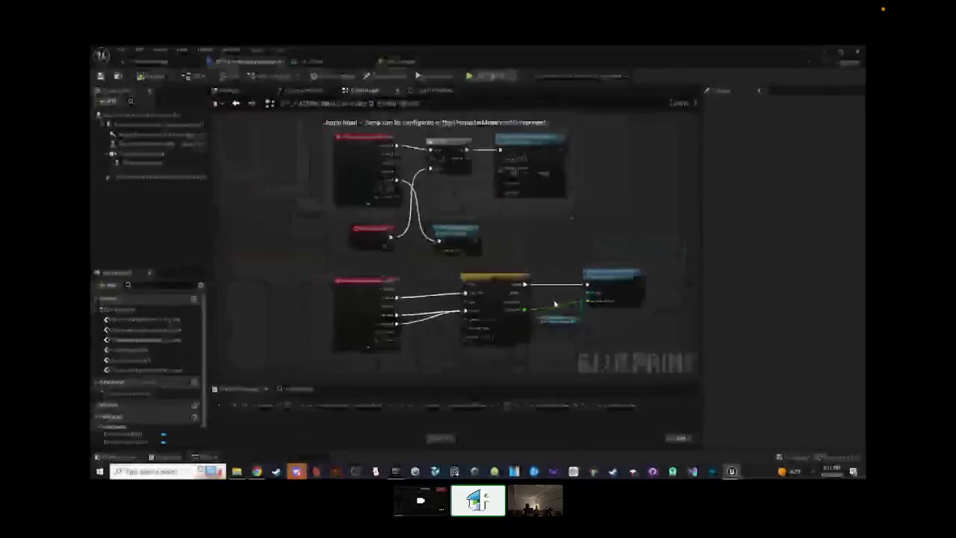
scroll(554, 303, "up", 2)
right_click_drag(533, 213, 532, 270)
scroll(531, 269, "down", 2)
scroll(333, 141, "down", 2)
right_click_drag(336, 139, 433, 286)
scroll(403, 201, "up", 1)
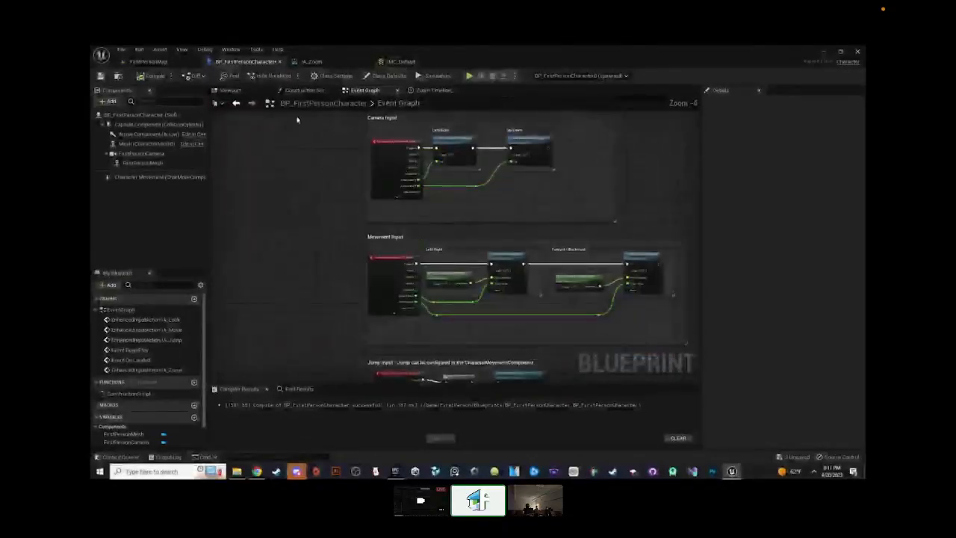
left_click(171, 62)
right_click_drag(373, 201, 317, 223)
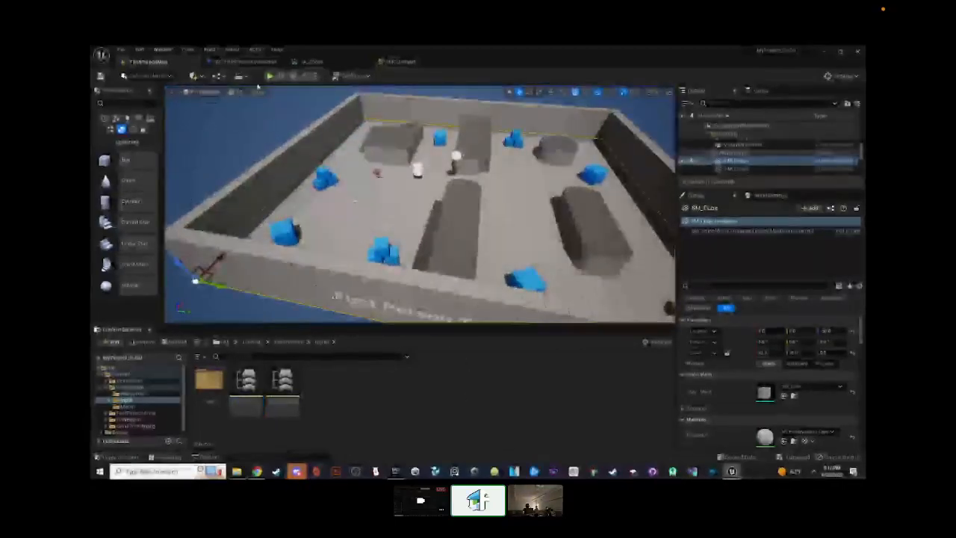
- Examine the BeginPlay input mapping, the Launch Character velocity in the jump section, and the zoom timeline in the character's event graph
left_click(247, 61)
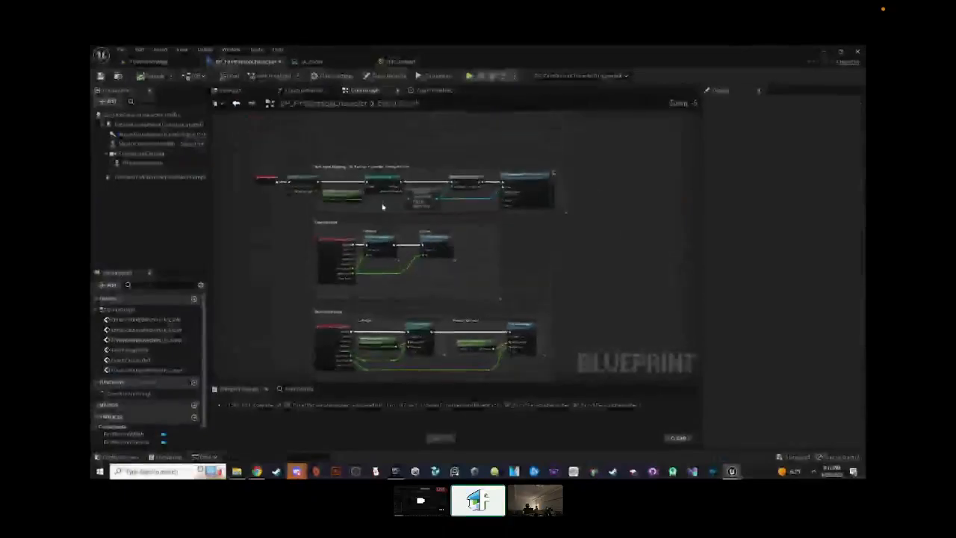
scroll(381, 206, "up", 6)
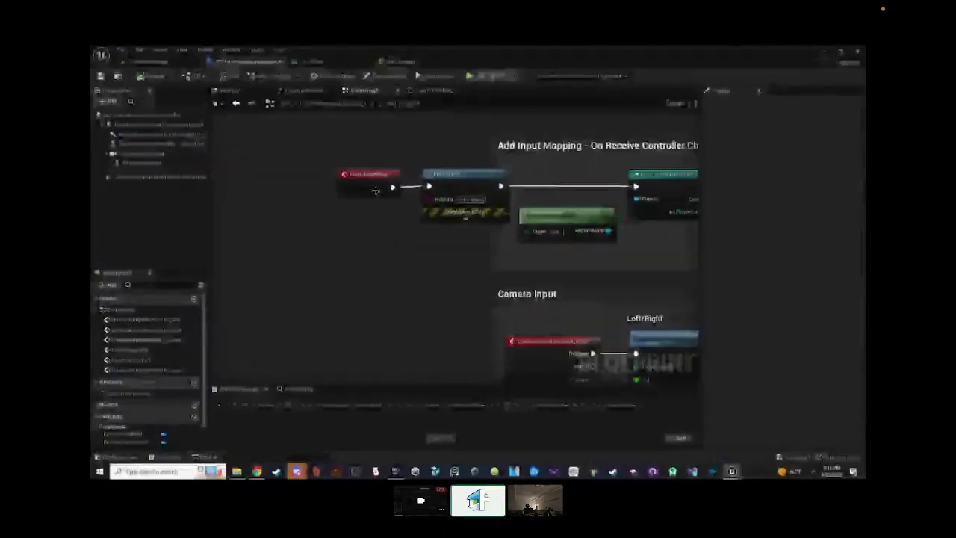
right_click_drag(511, 253, 378, 167)
scroll(523, 336, "down", 5)
right_click_drag(553, 373, 471, 153)
scroll(461, 225, "up", 5)
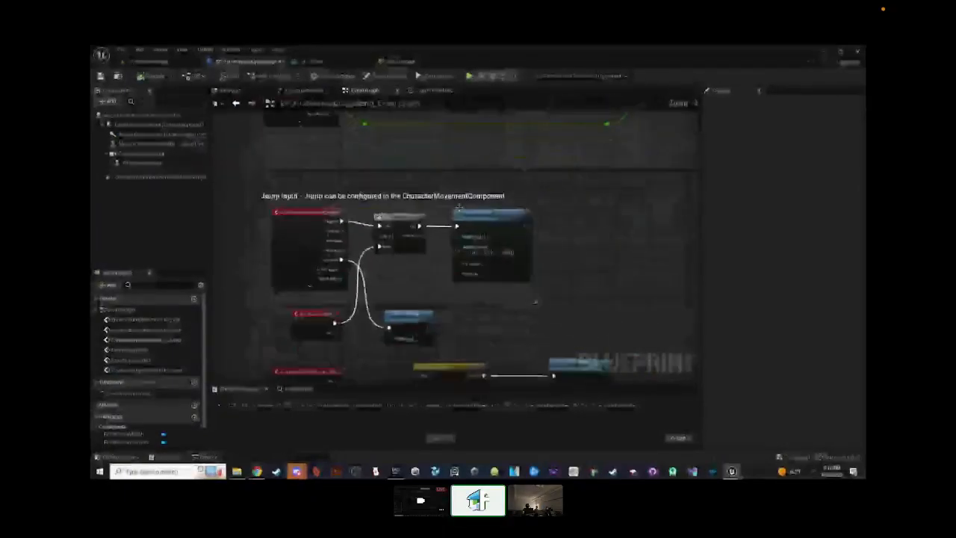
right_click_drag(430, 265, 472, 235)
left_click(558, 231)
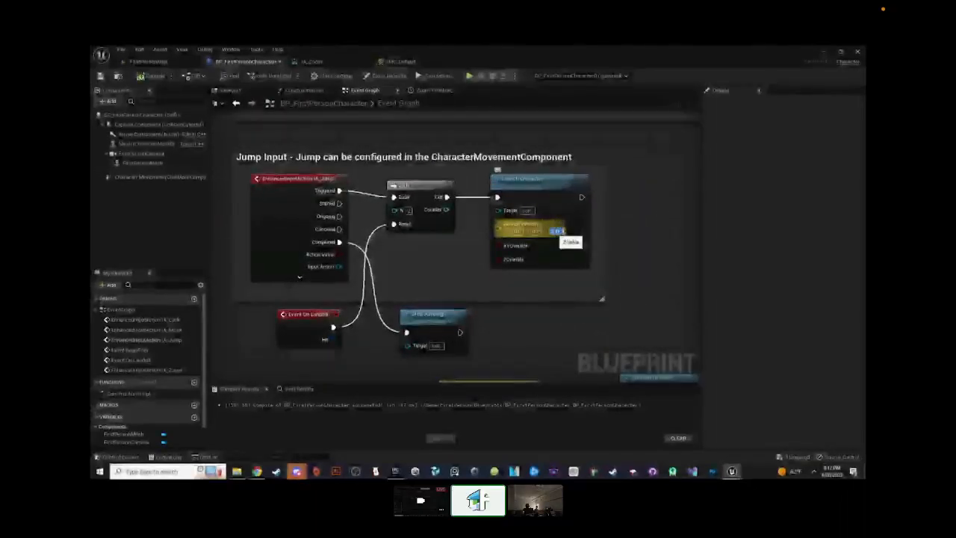
right_click_drag(499, 346, 486, 218)
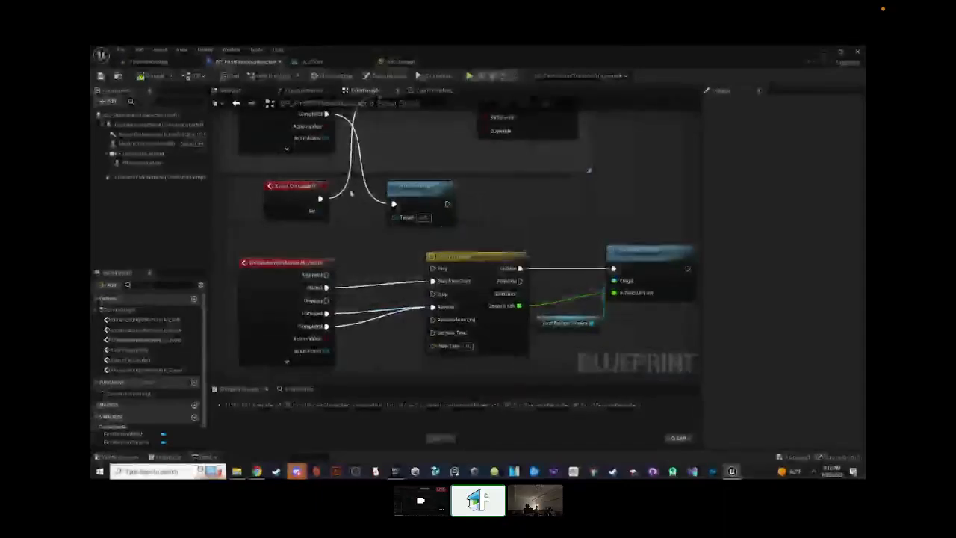
- Return to FirstPersonMap and open the Blueprints folder inside FirstPerson in the project content
left_click(176, 61)
right_click_drag(419, 209, 488, 198)
key("a")
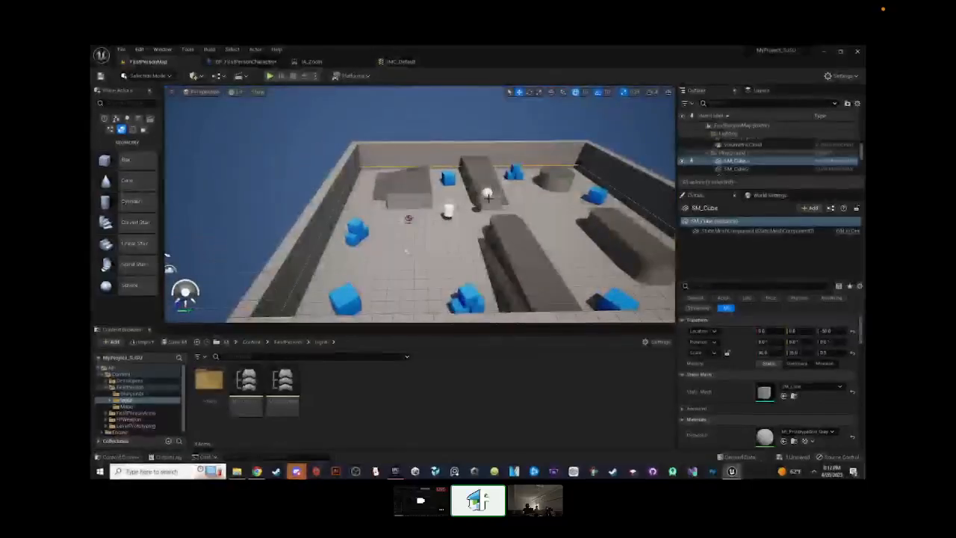
right_click_drag(469, 203, 469, 212)
key("w")
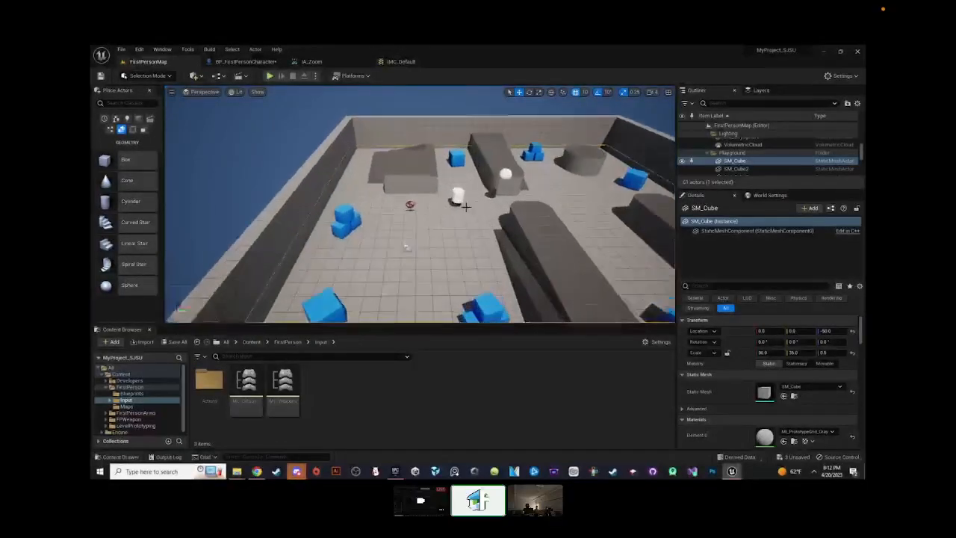
left_click(288, 342)
mouse_move(389, 254)
right_mouse_down()
mouse_move(391, 237)
mouse_move(394, 245)
right_mouse_up()
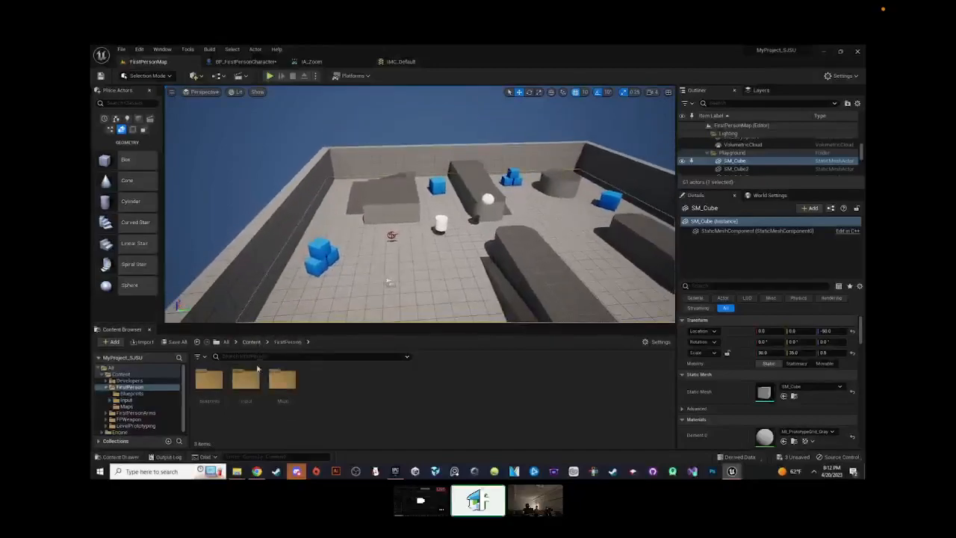
double_click(212, 384)
right_click_drag(425, 277, 440, 283)
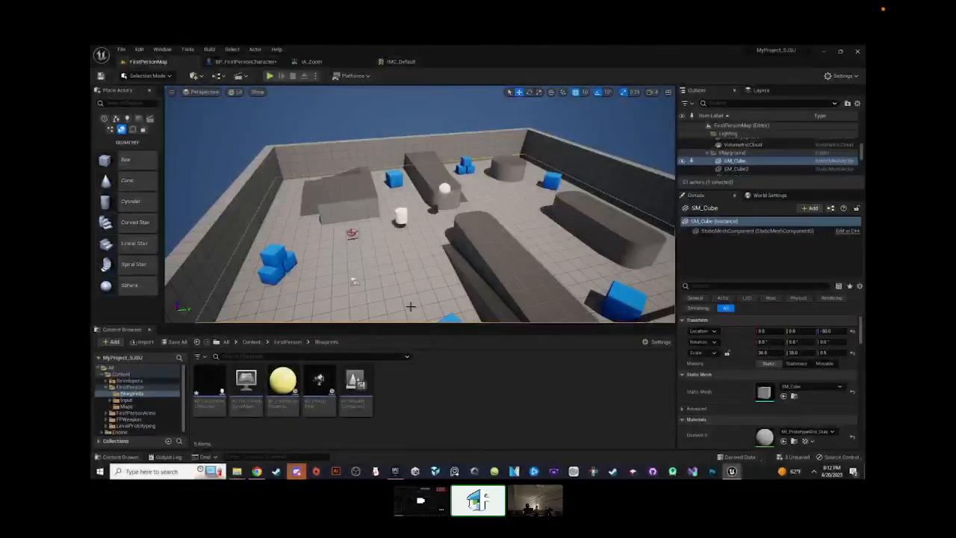
right_click_drag(428, 277, 449, 265)
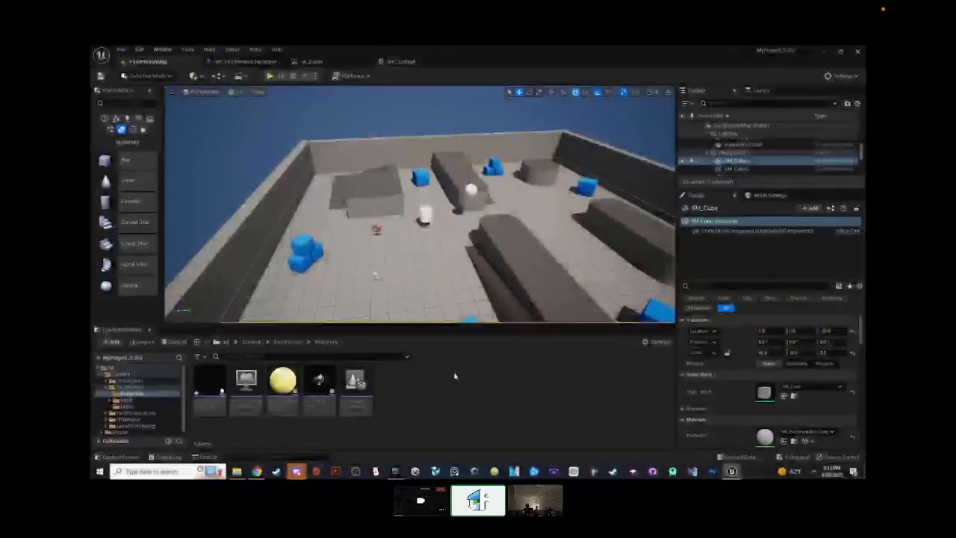
- Create a child Blueprint class from BP_Pickup_Rifle and keep its default name
left_click(320, 387)
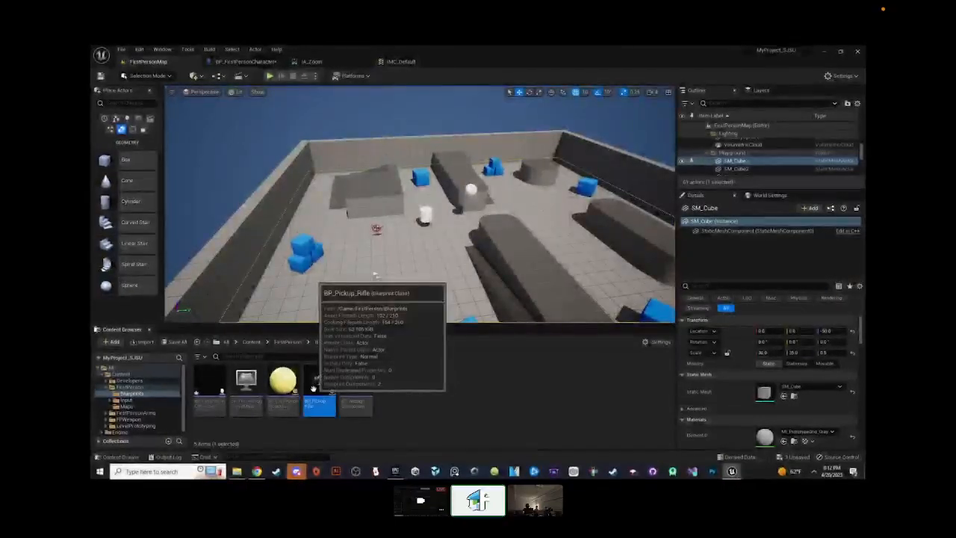
right_click(319, 390)
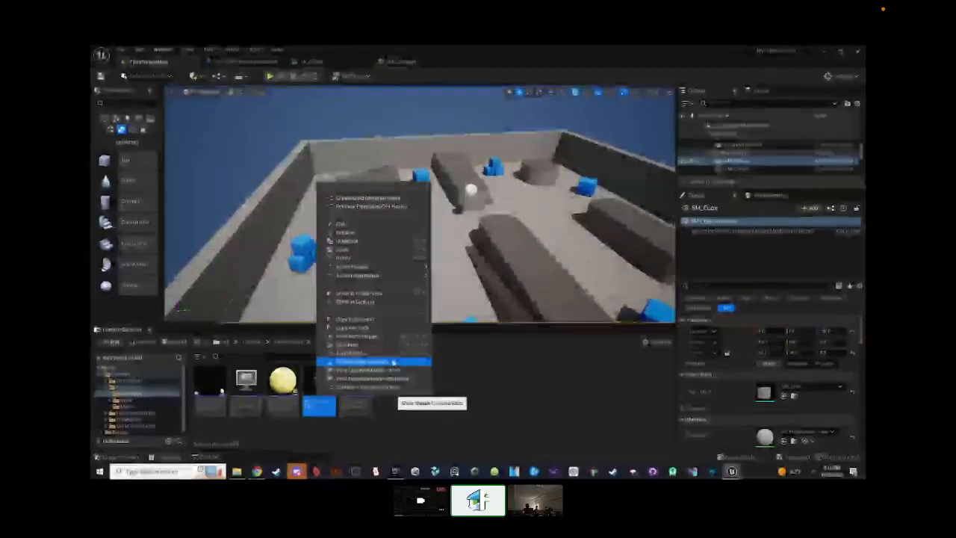
left_click(478, 392)
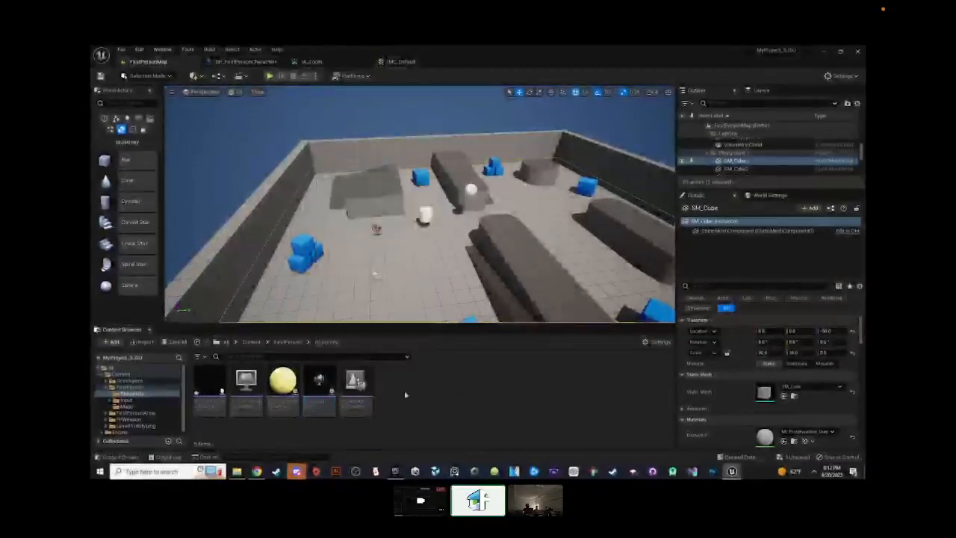
right_click(320, 396)
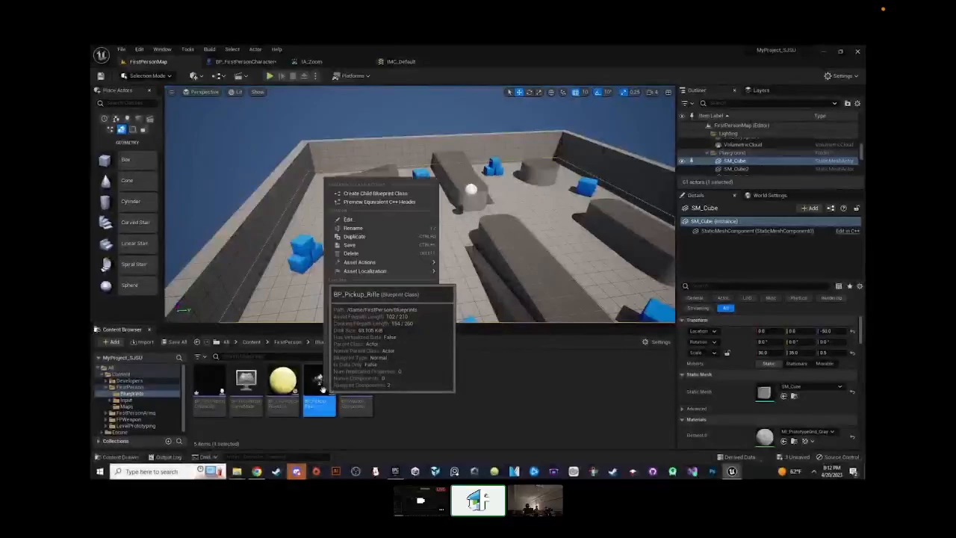
left_click(394, 196)
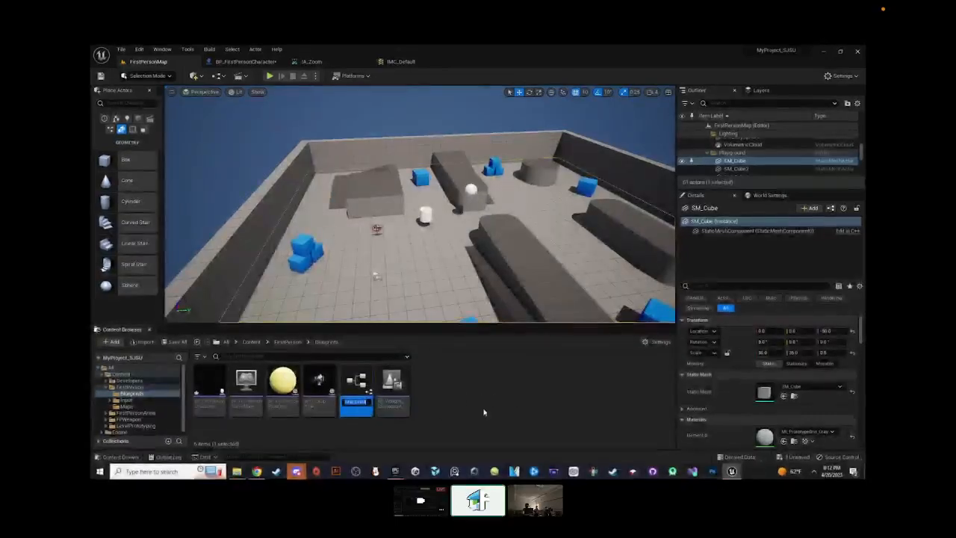
key("Return")
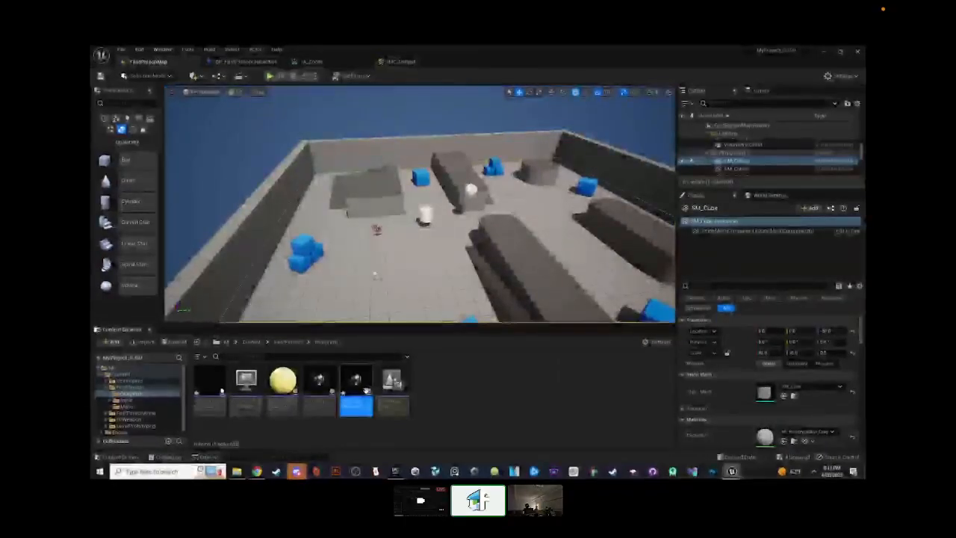
left_click(317, 387)
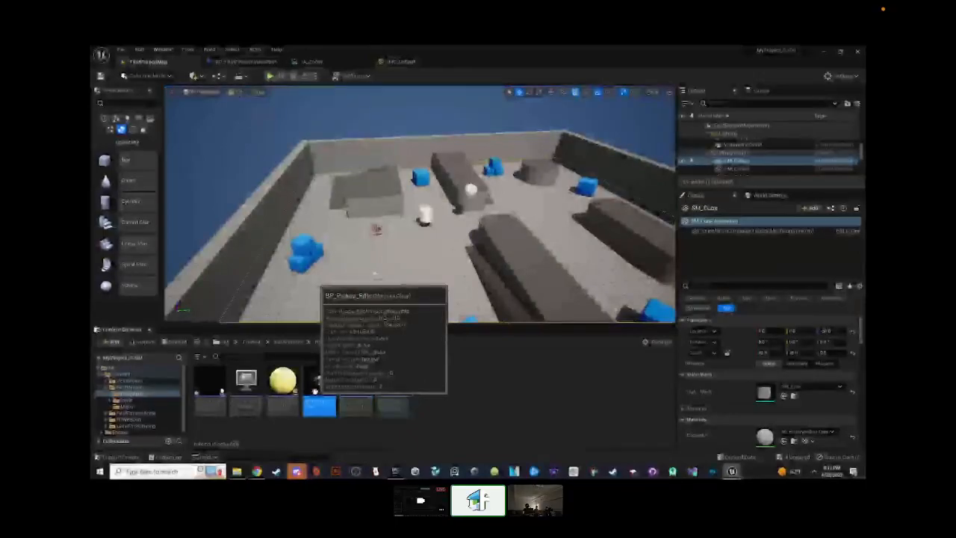
right_click_drag(460, 273, 503, 258)
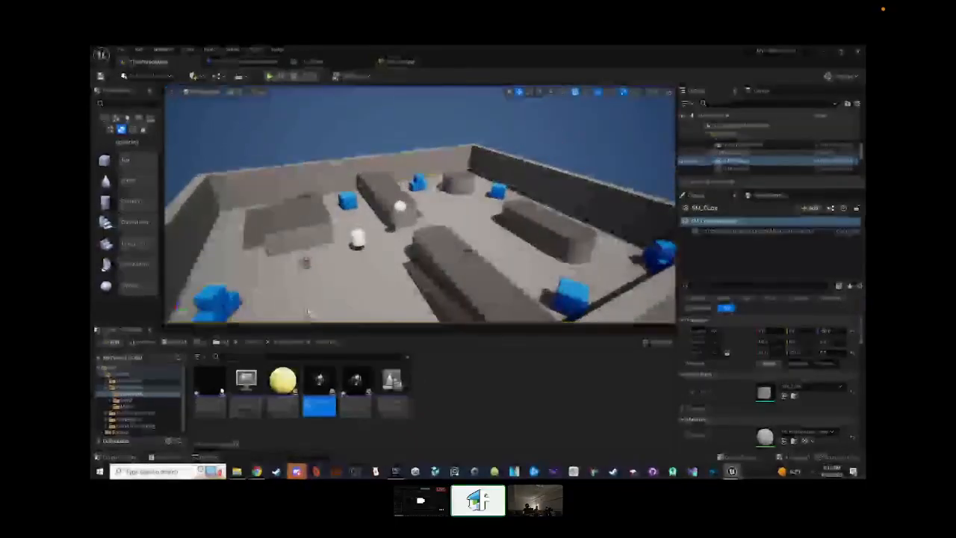
- Create an Enumeration asset in the Blueprints folder, keep its default name, and open it for editing
right_click(460, 385)
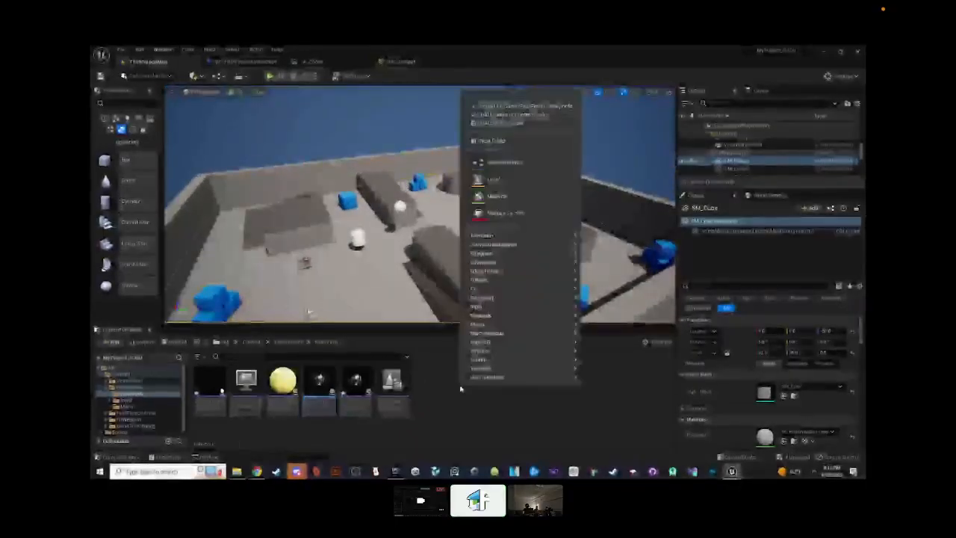
mouse_move(543, 256)
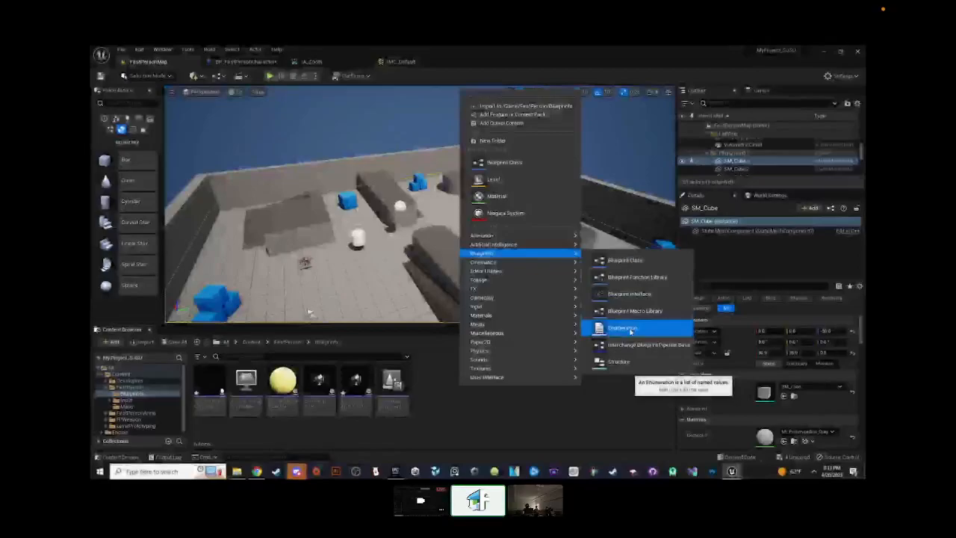
left_click(632, 329)
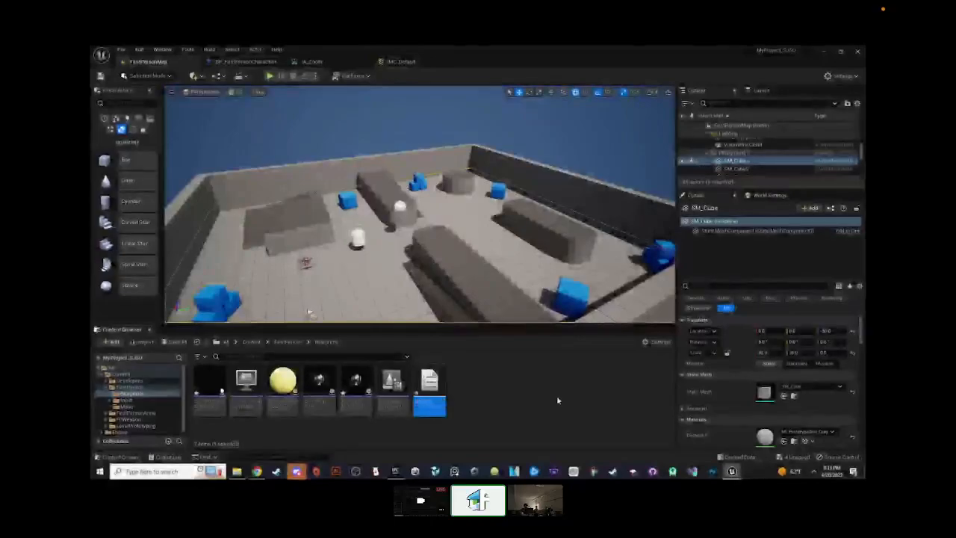
double_click(429, 381)
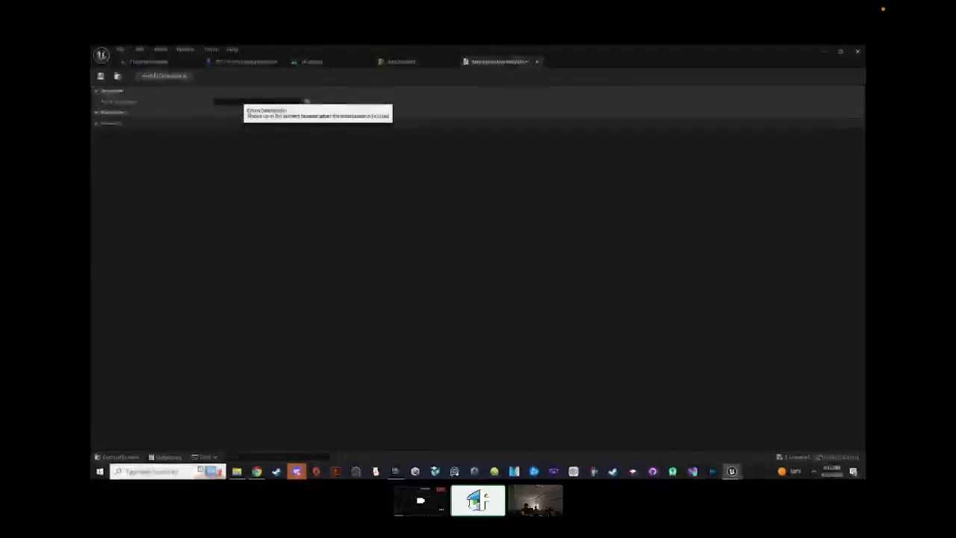
- Fill in the enumeration's description, then add an enumerator named Idle
left_click(241, 101)
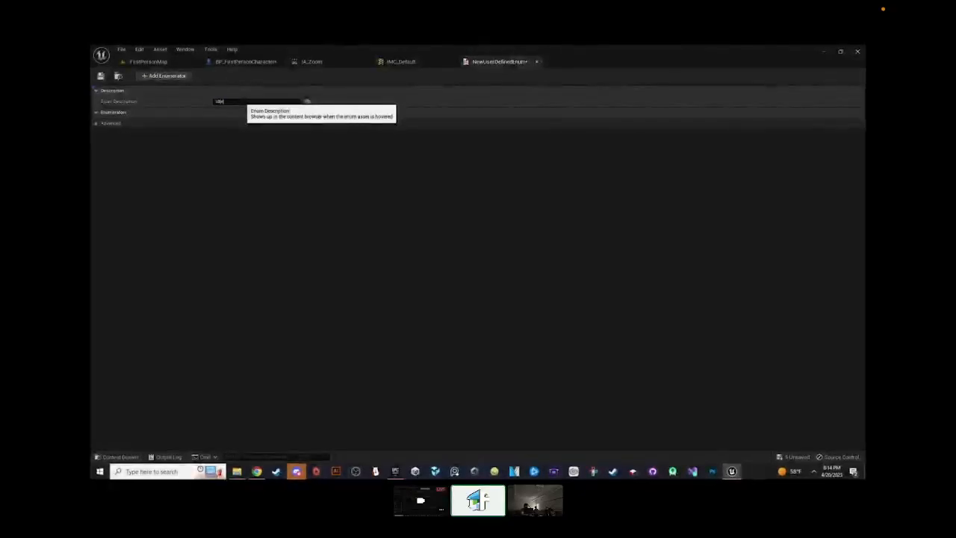
left_click(169, 76)
left_click_drag(259, 124, 198, 129)
type("Idle")
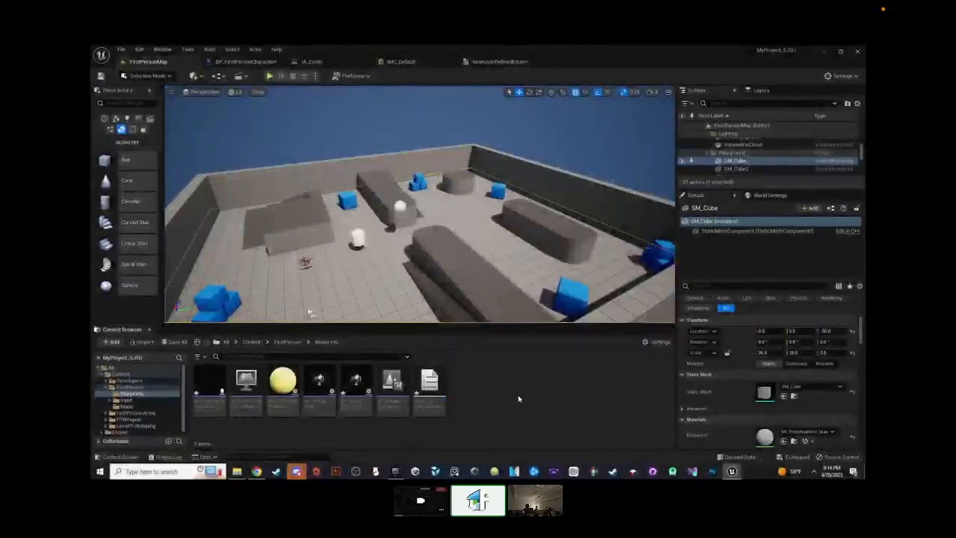
right_click(519, 399)
mouse_move(519, 394)
left_click(489, 404)
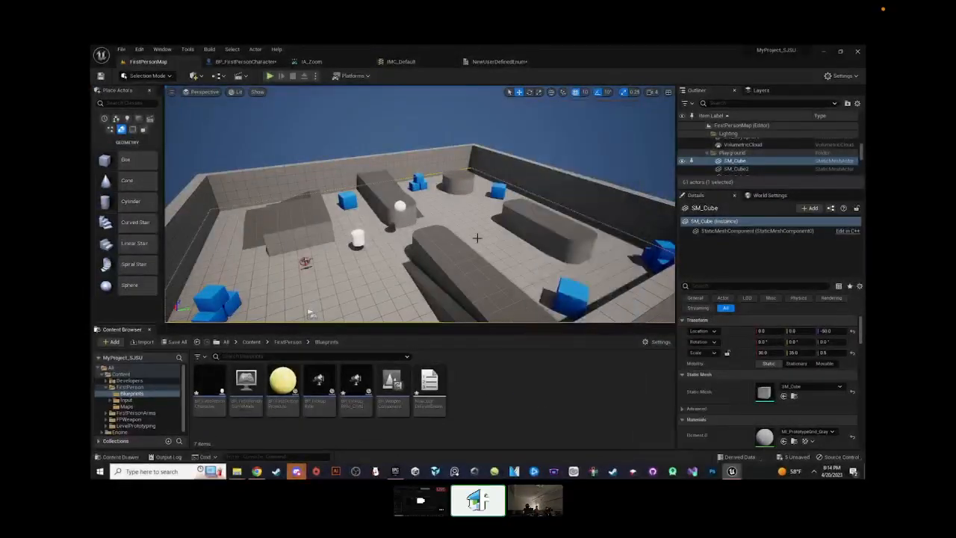
right_click_drag(476, 238, 442, 253)
mouse_move(489, 203)
right_mouse_down()
mouse_move(493, 219)
mouse_move(489, 202)
right_mouse_up()
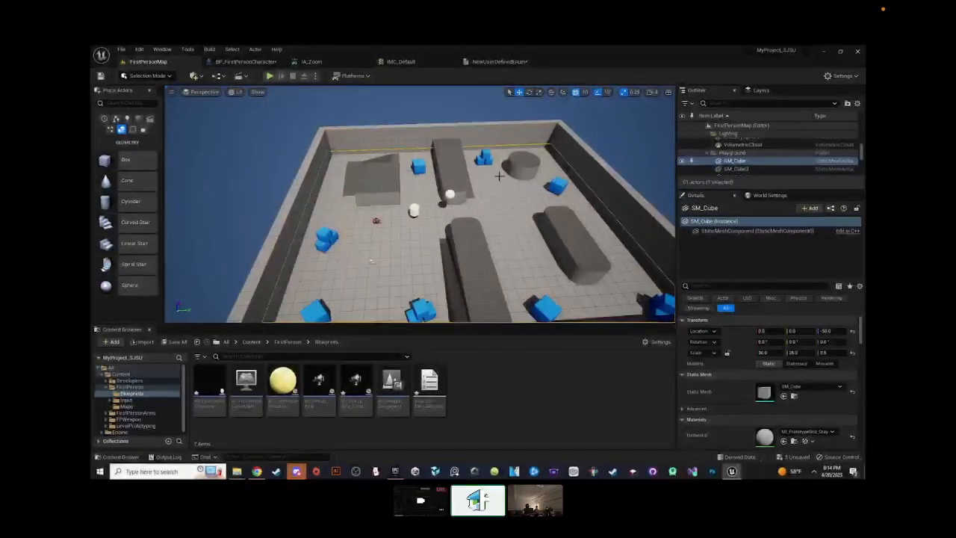
right_click_drag(496, 241, 496, 254)
right_click_drag(420, 204, 427, 177)
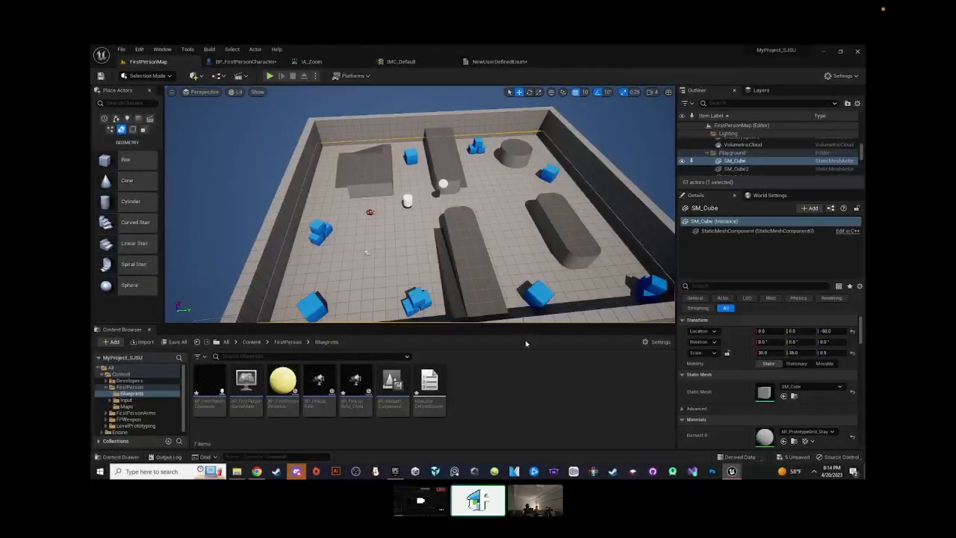
- Select the SM_Cube4 block in the level and lift it above the floor to a Z location of 470
right_click_drag(488, 253, 483, 280)
right_click_drag(497, 246, 534, 209)
key("s")
key("w")
key("a")
left_click(469, 236)
left_click_drag(465, 295, 552, 149)
right_click_drag(552, 149, 505, 191)
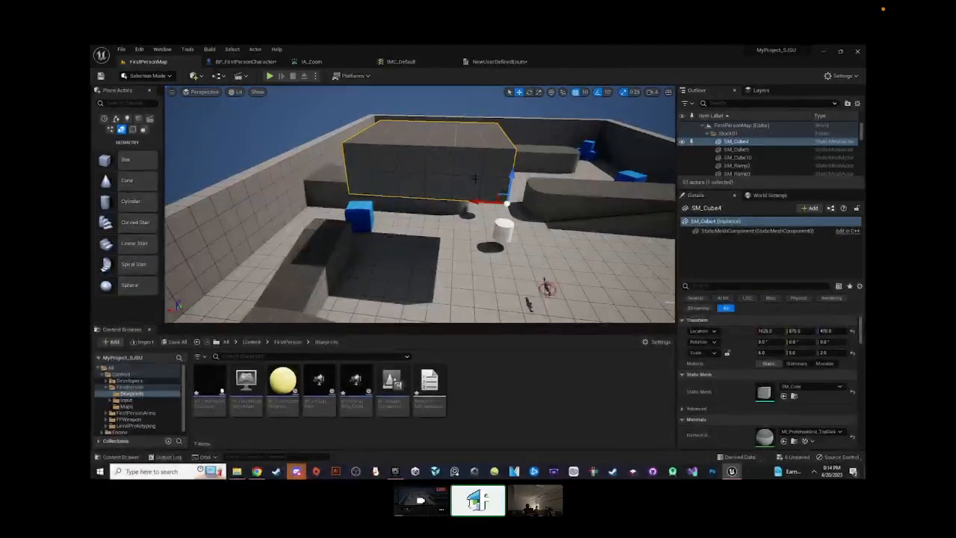
- Shift the raised SM_Cube4 block along the X axis to about 1495 and focus the view on it
left_click_drag(487, 202, 514, 202)
right_click_drag(514, 202, 500, 216)
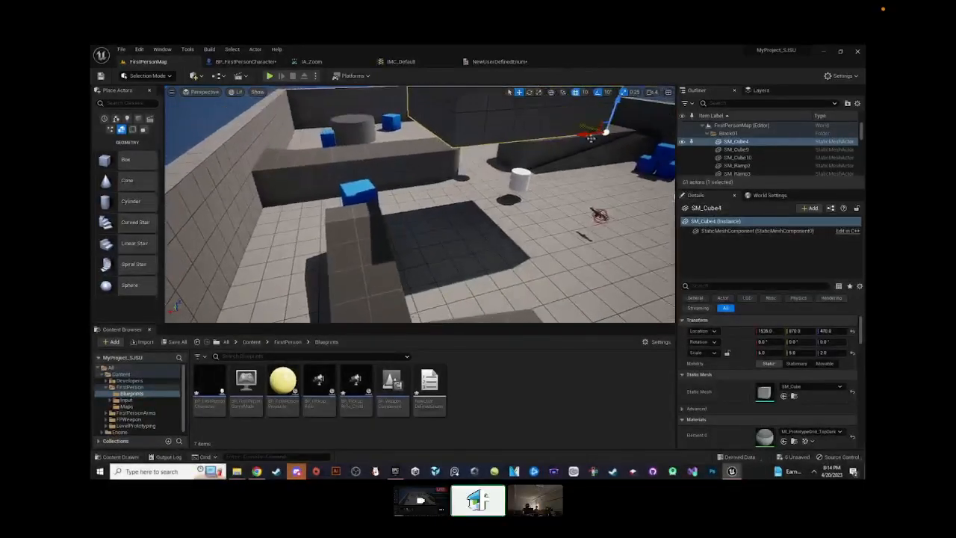
left_click_drag(579, 135, 586, 153)
mouse_move(514, 214)
right_mouse_down()
mouse_move(486, 218)
mouse_move(522, 195)
mouse_move(515, 214)
right_mouse_up()
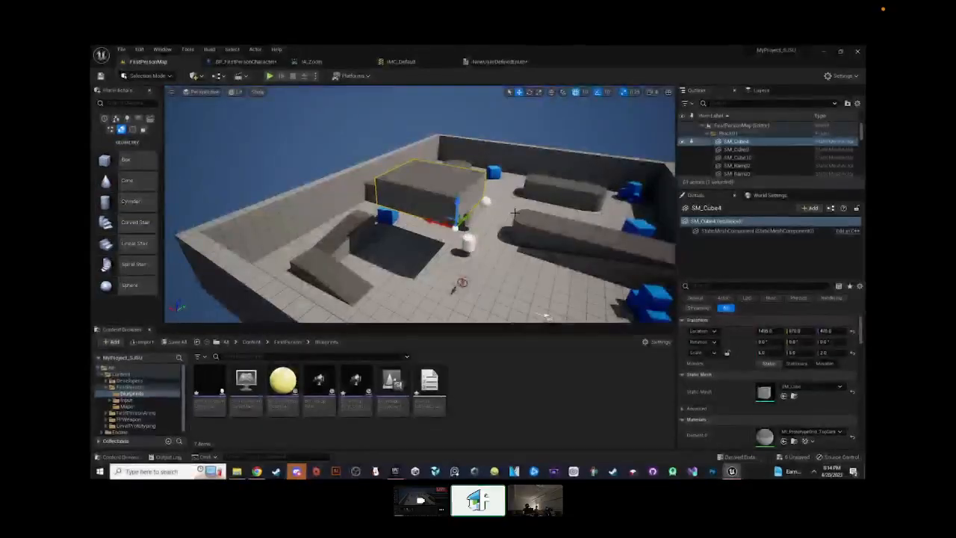
right_click_drag(419, 204, 437, 211)
key("f")
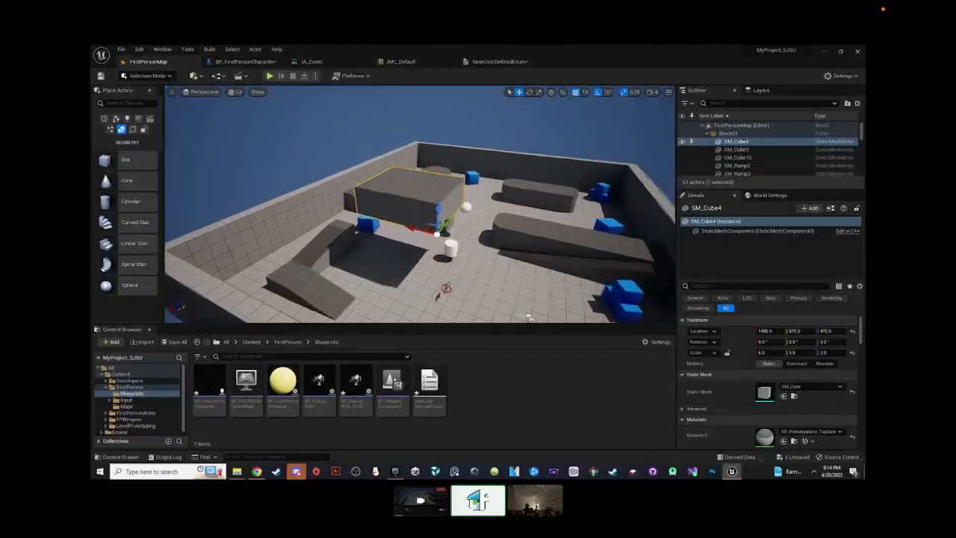
- Examine the asset types that can be created in the Blueprints folder, including the Paper2D ones
right_click(483, 409)
mouse_move(549, 293)
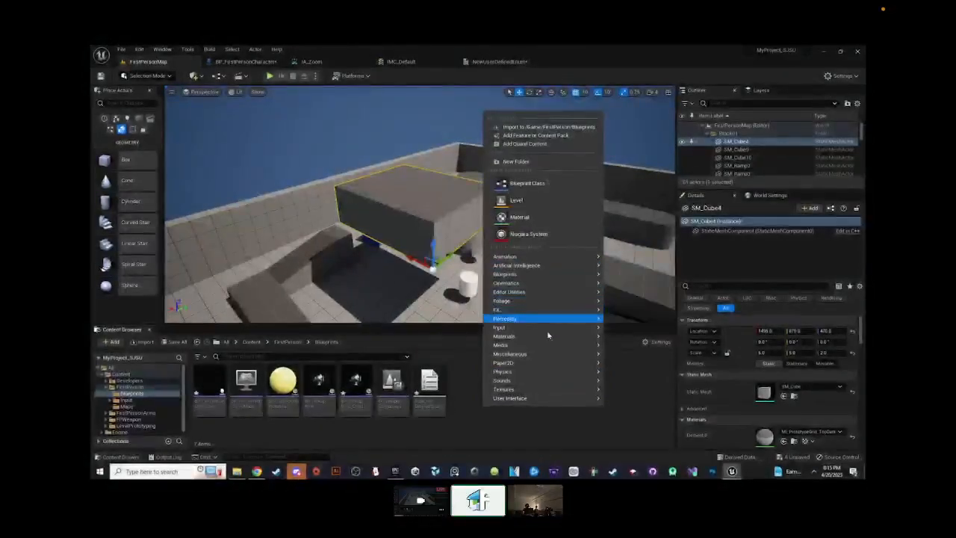
mouse_move(537, 364)
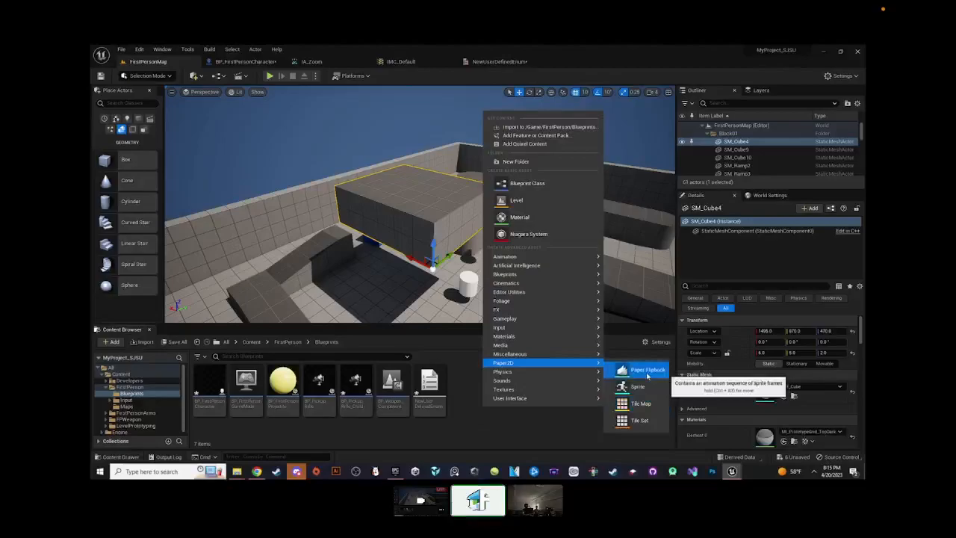
left_click(536, 429)
- Lower the SM_Cube4 block to a Z location of 190 and shift it along X to 1635
right_click_drag(510, 254, 526, 259)
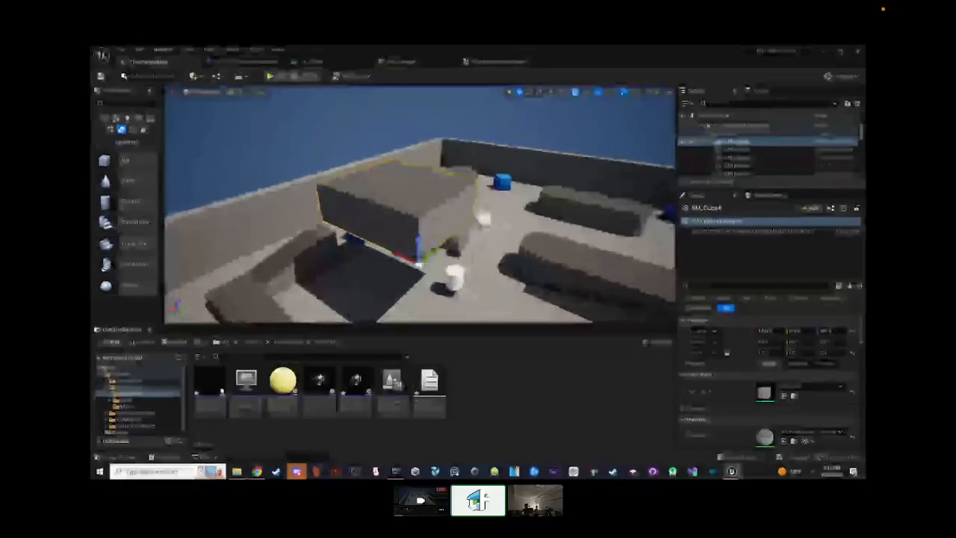
left_click_drag(418, 246, 418, 294)
right_click_drag(452, 255, 463, 275)
left_click_drag(383, 248, 358, 232)
mouse_move(411, 282)
right_mouse_down()
mouse_move(418, 261)
mouse_move(409, 275)
right_mouse_up()
key("w")
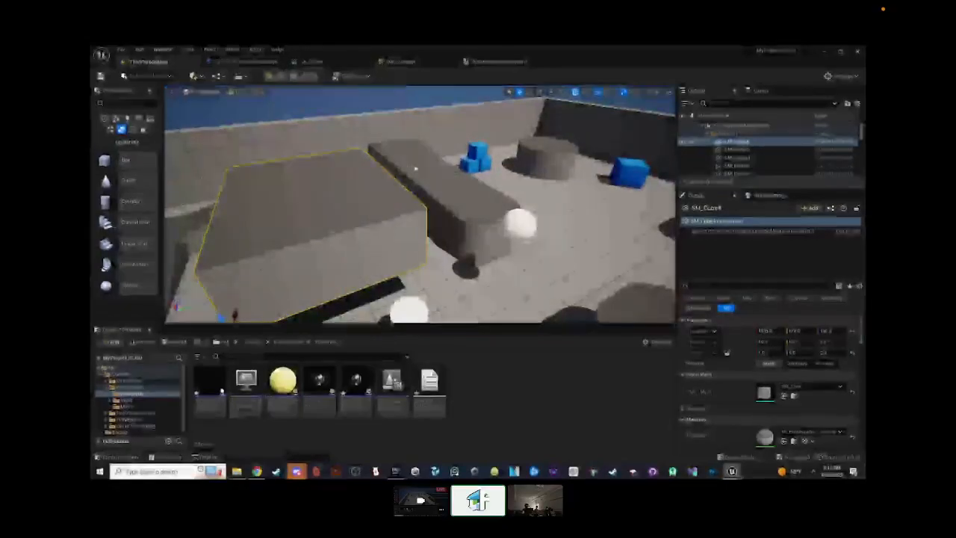
- Play the level and walk the character around the repositioned SM_Cube4 block, then stop the play session
key("alt+p")
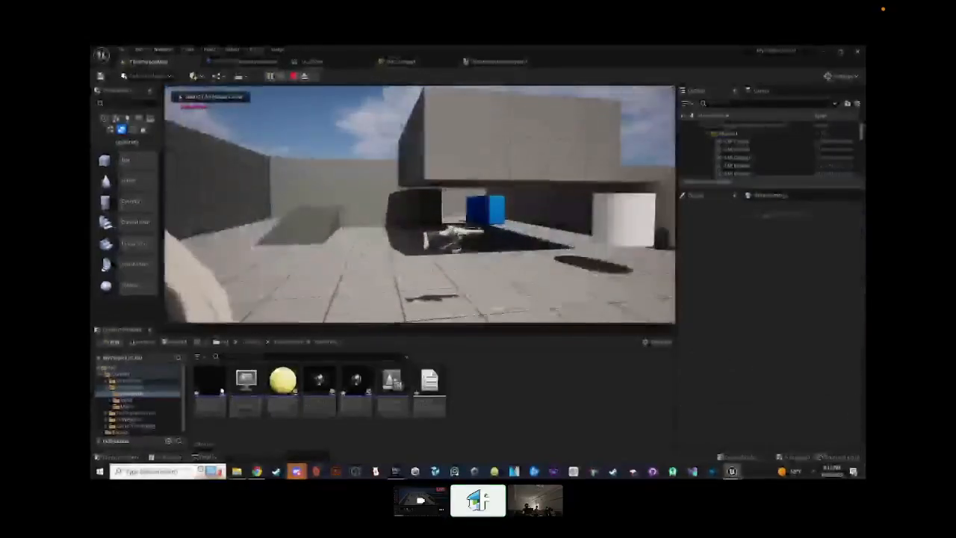
key("w")
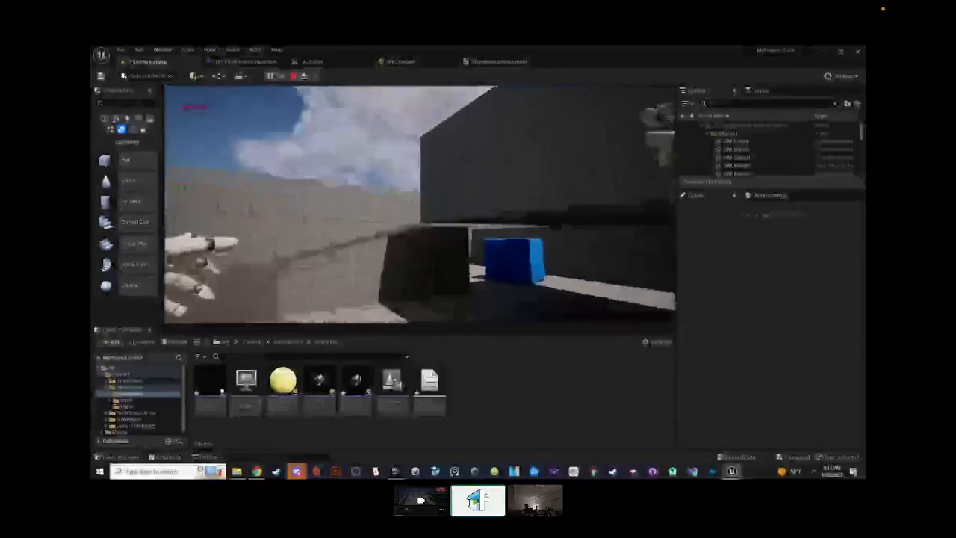
key("w")
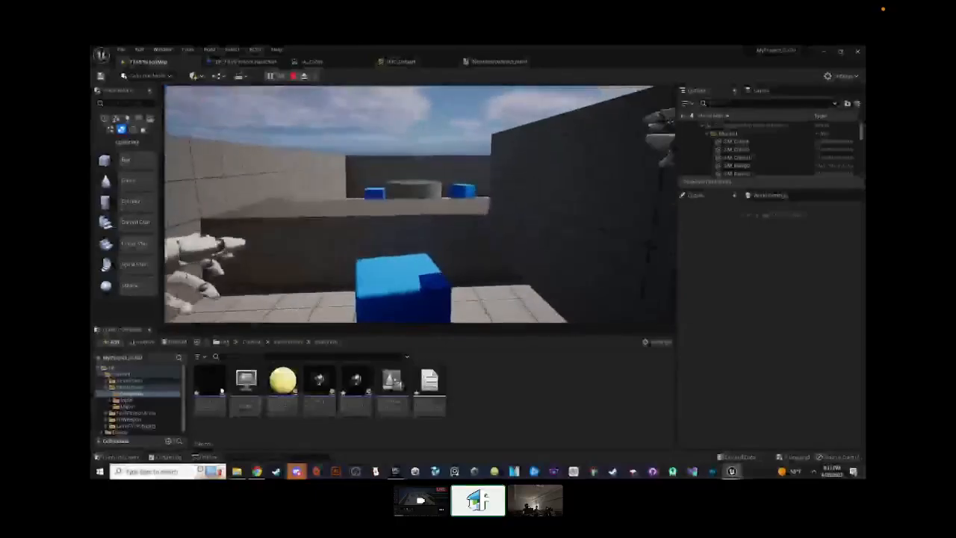
key("w")
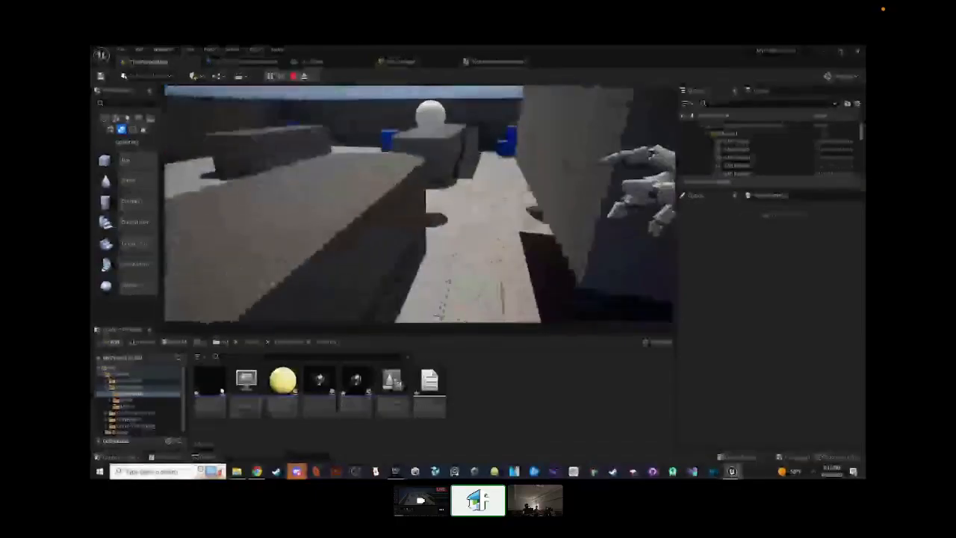
key("w")
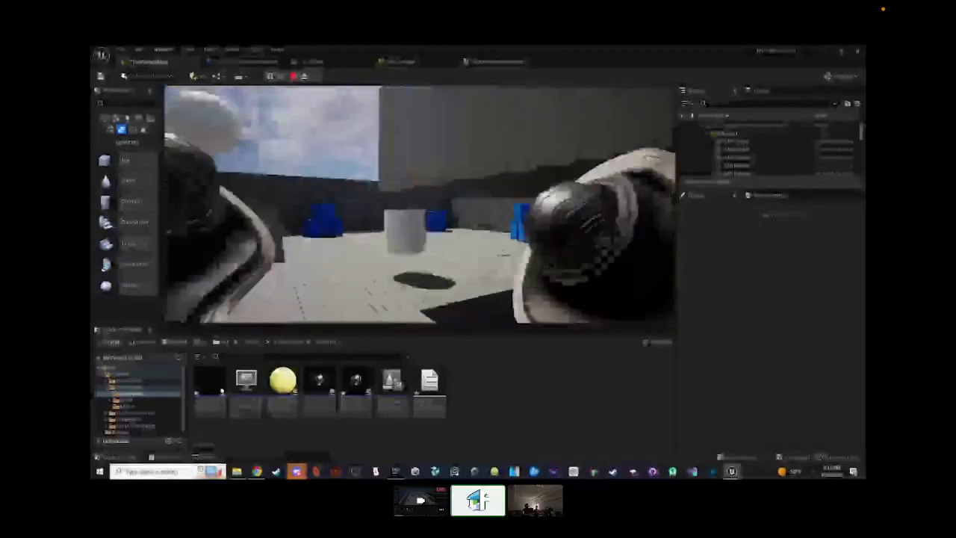
key("s")
key("alt+Tab")
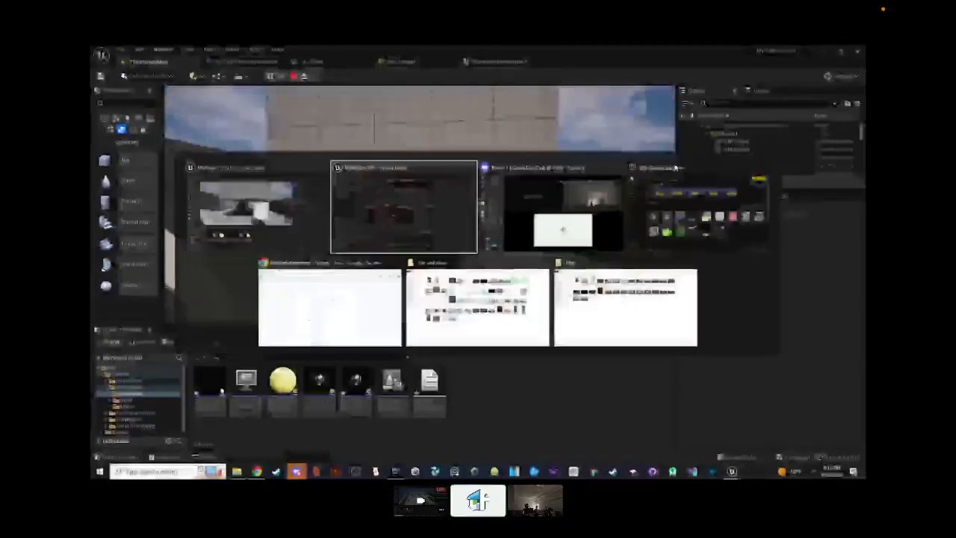
left_click(293, 77)
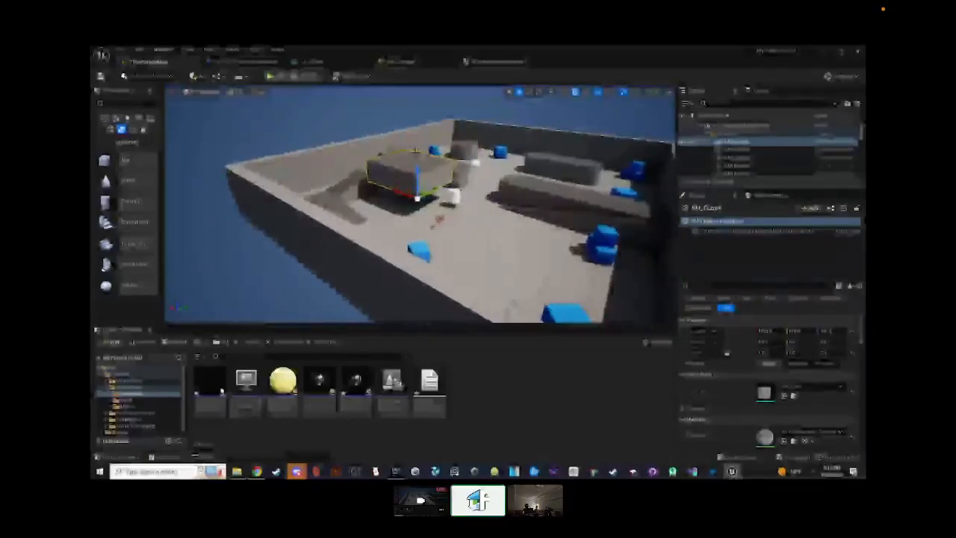
key("s")
right_click_drag(443, 174, 385, 183)
key("w")
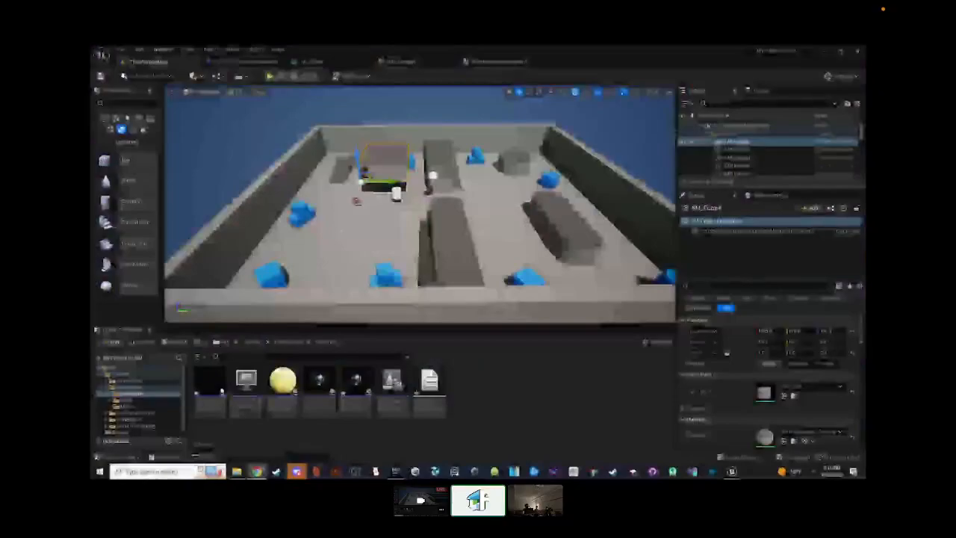
- Switch to the portfolio website in Chrome and watch the Irin in the Abyss gameplay footage in full screen
left_click_drag(478, 475, 651, 46)
scroll(688, 226, "down", 7)
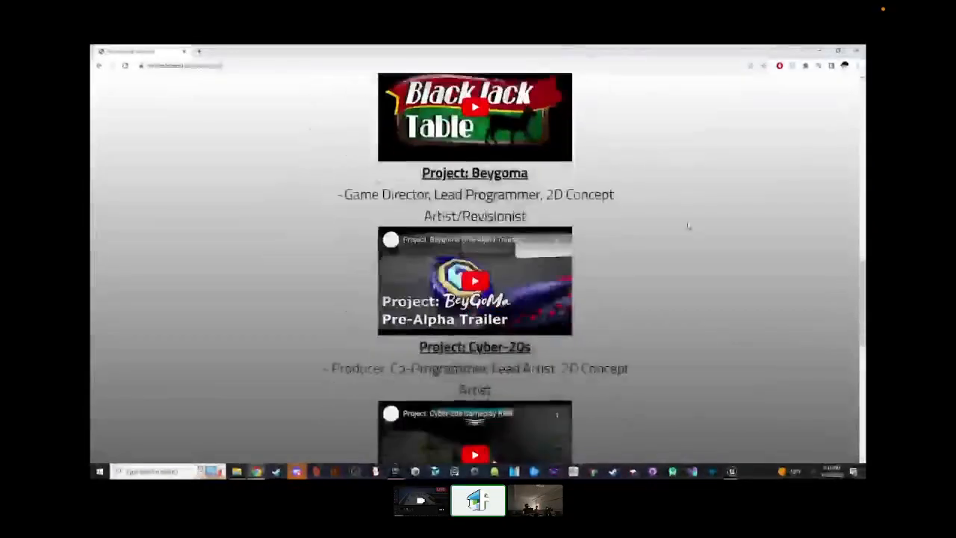
scroll(688, 225, "down", 1)
scroll(688, 225, "up", 2)
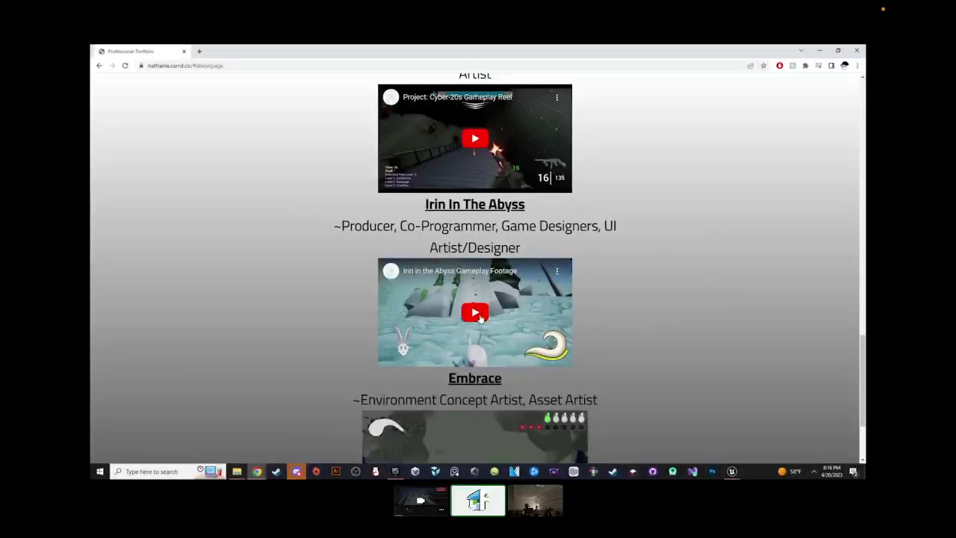
left_click(479, 317)
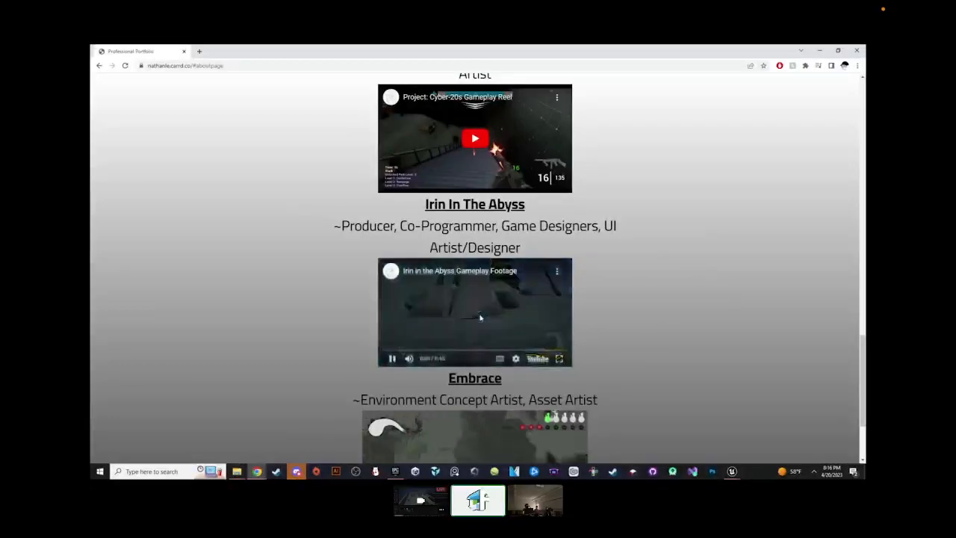
left_click(560, 358)
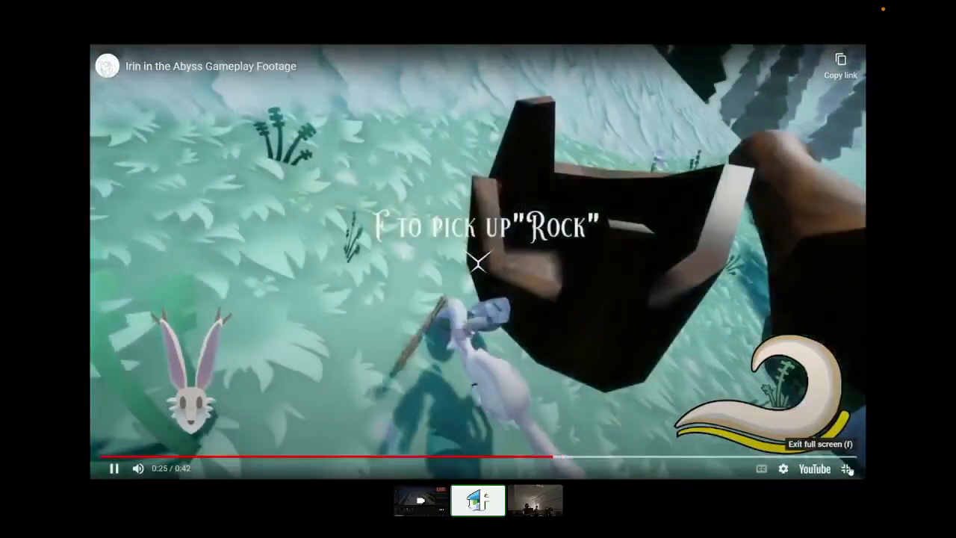
left_click(847, 468)
- Play the Project: Cyber-20s gameplay reel in full screen, then return to the portfolio page
scroll(594, 200, "up", 2)
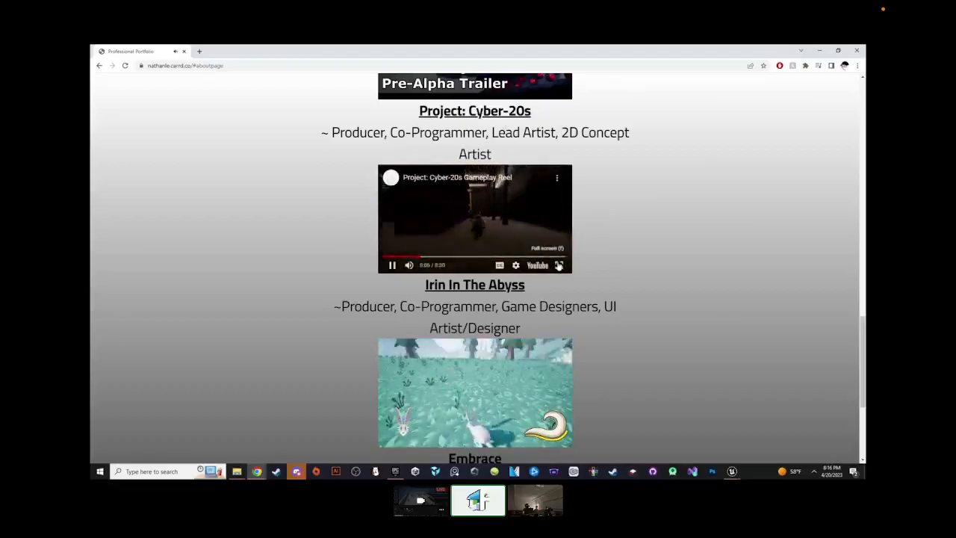
left_click(559, 265)
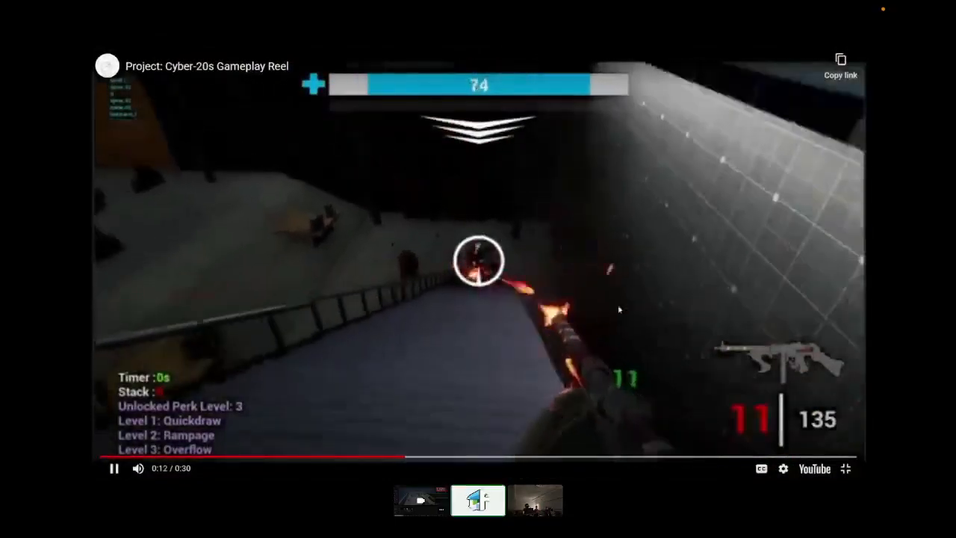
left_click(846, 468)
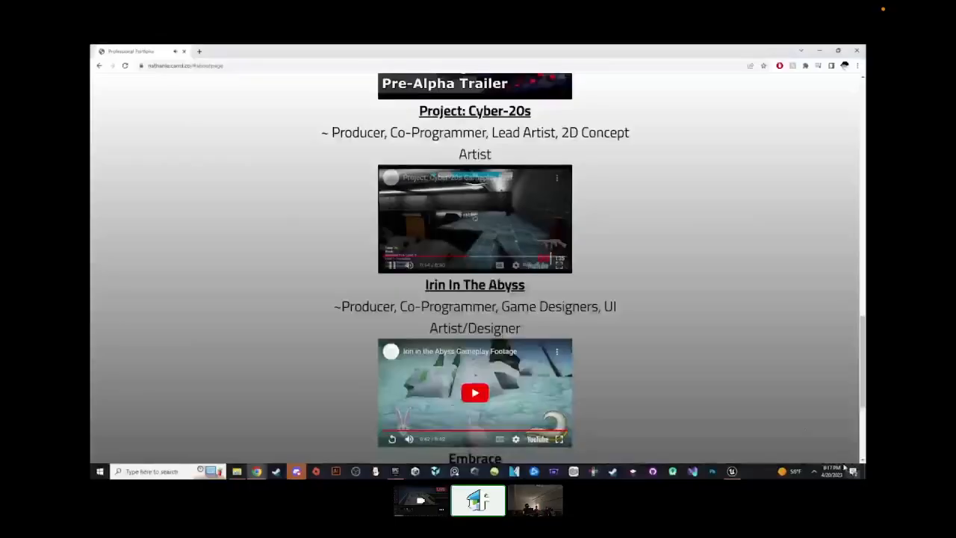
- Watch the Blackjack Table trailer muted in full screen, then pause it back on the portfolio page
scroll(475, 216, "up", 5)
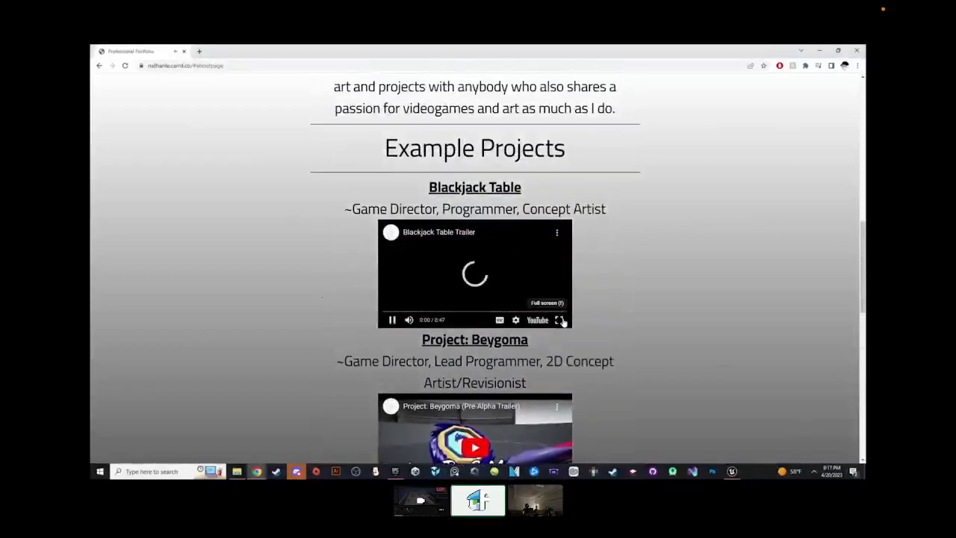
left_click(558, 320)
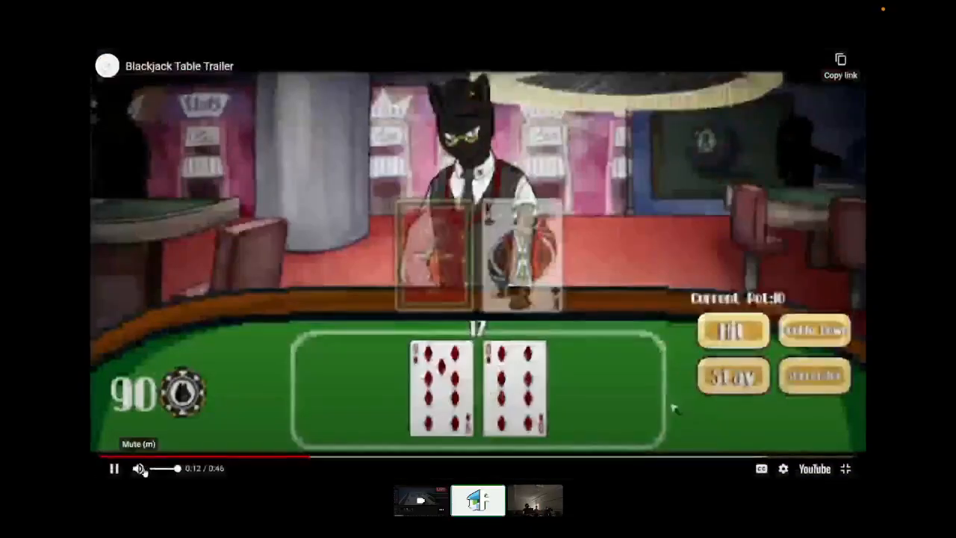
left_click(140, 468)
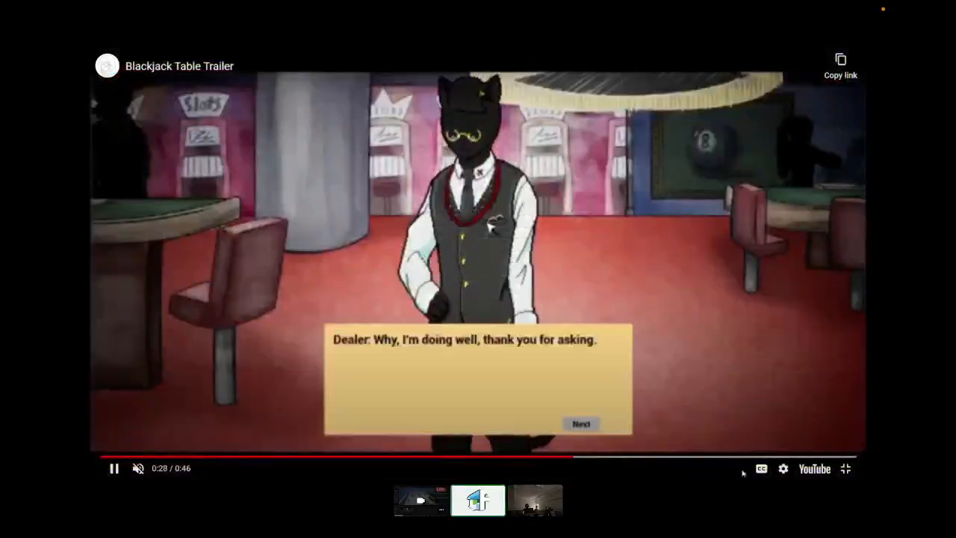
left_click(845, 468)
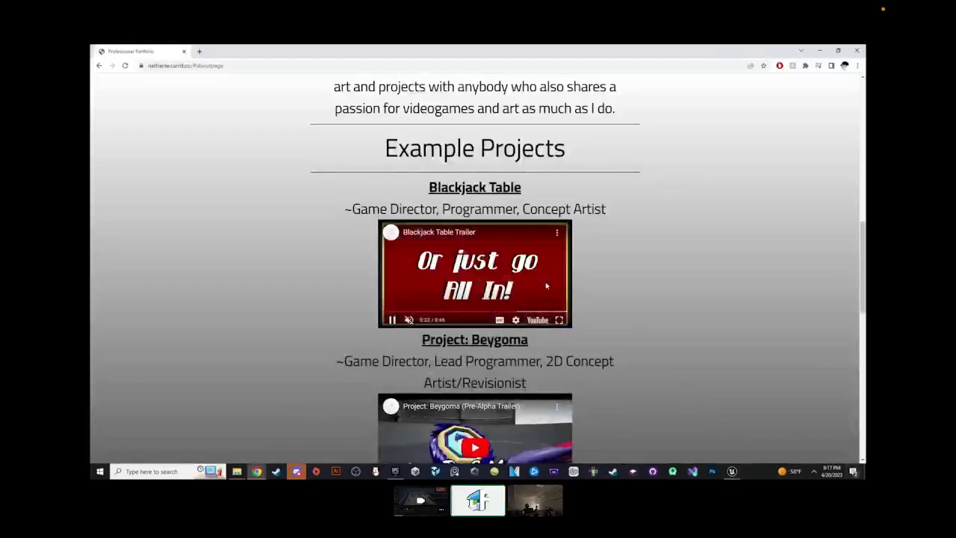
left_click(496, 283)
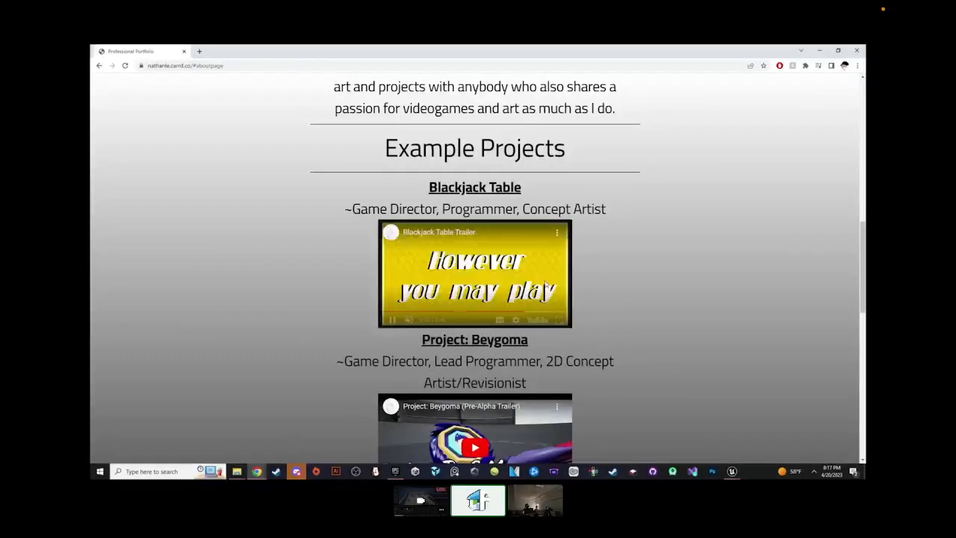
scroll(693, 267, "up", 1)
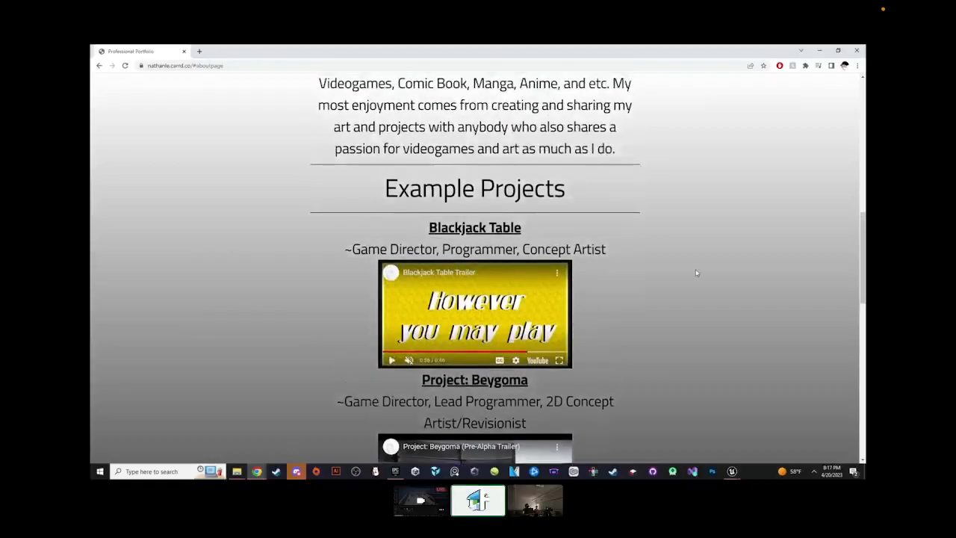
scroll(696, 269, "down", 2)
scroll(683, 271, "up", 10)
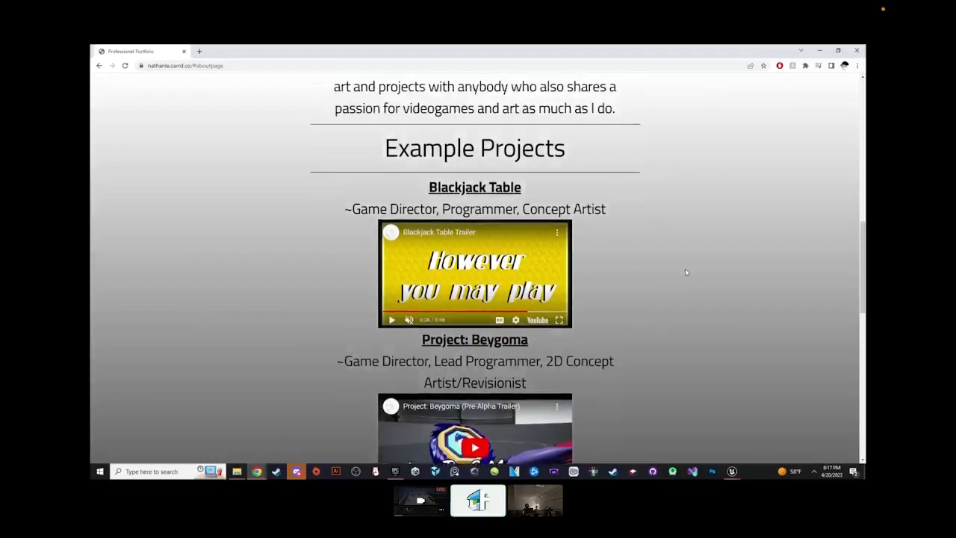
scroll(687, 272, "down", 10)
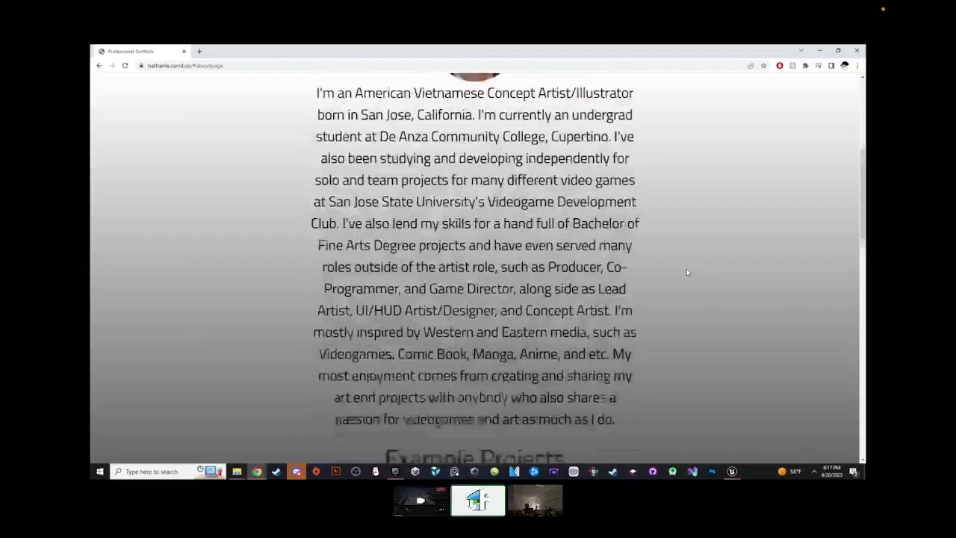
- Return from Chrome to the Unreal Editor by way of Discord and open the FirstPerson folder in the project content
left_click(296, 475)
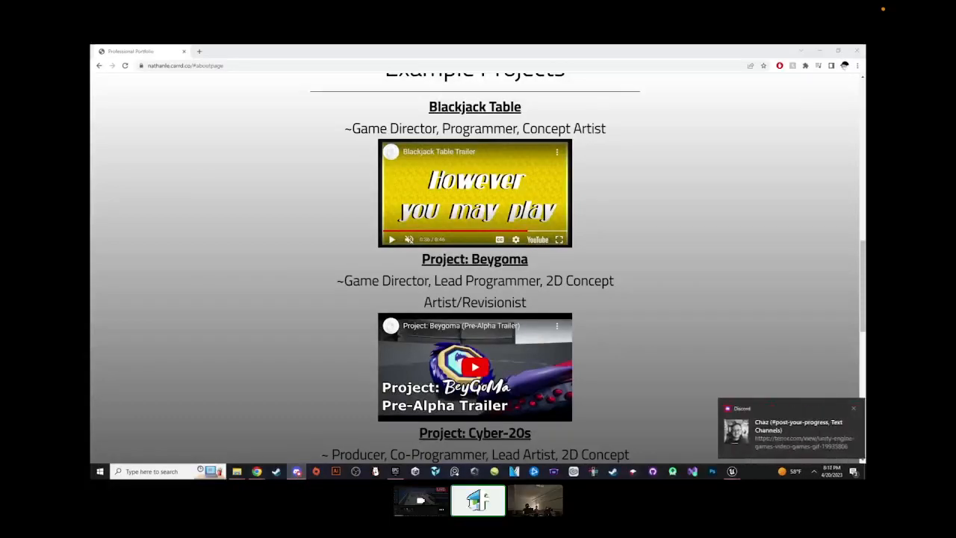
key("alt+Tab")
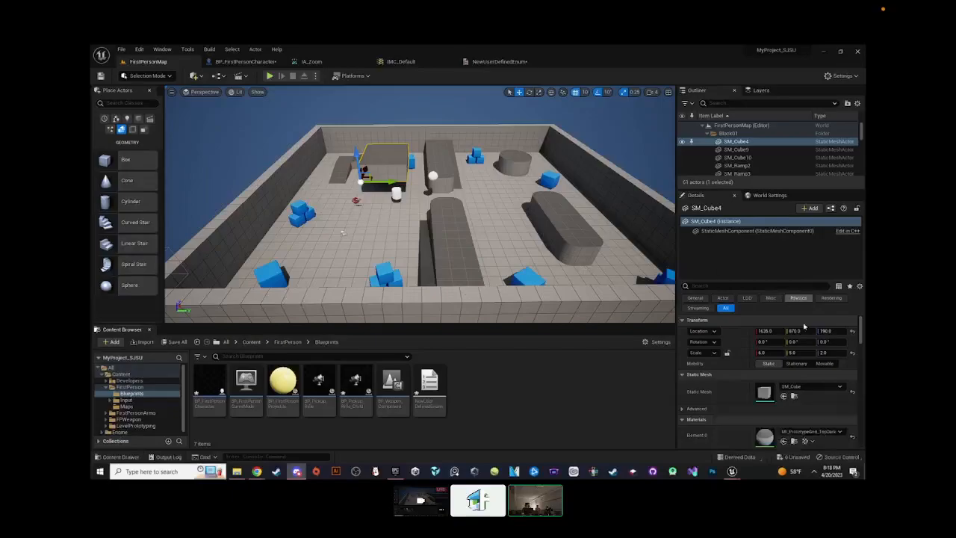
right_click_drag(507, 280, 540, 224)
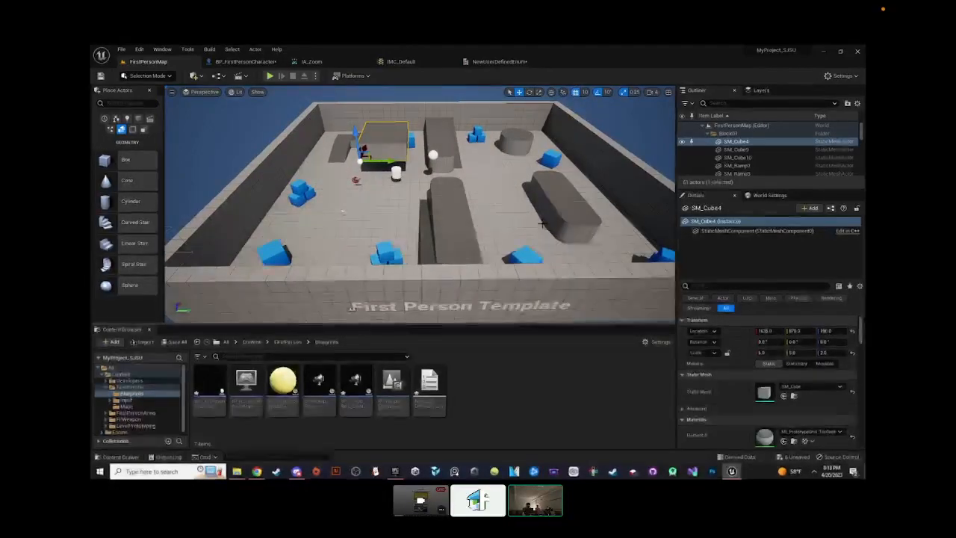
mouse_move(544, 224)
right_mouse_down()
mouse_move(544, 180)
mouse_move(543, 224)
right_mouse_up()
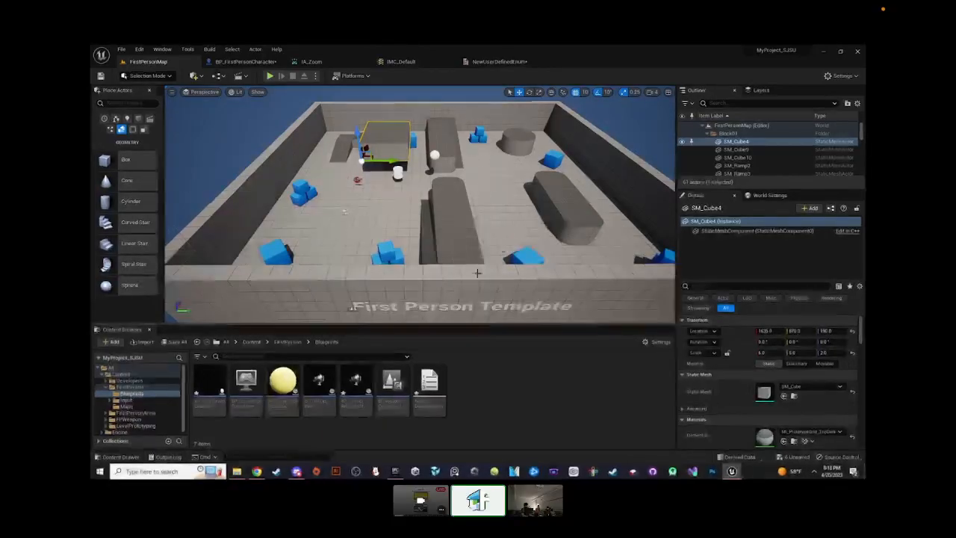
left_click(284, 342)
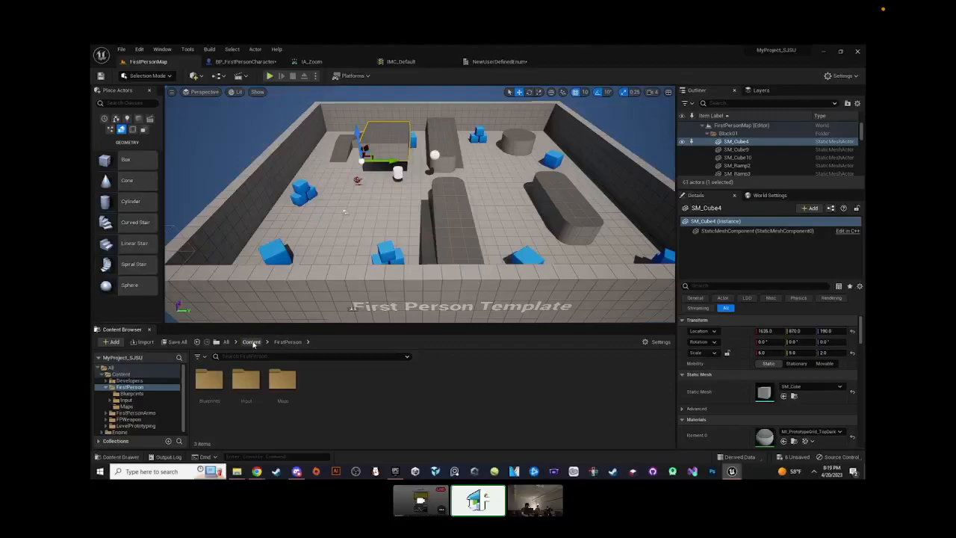
mouse_move(362, 229)
right_mouse_down()
mouse_move(362, 244)
mouse_move(362, 235)
right_mouse_up()
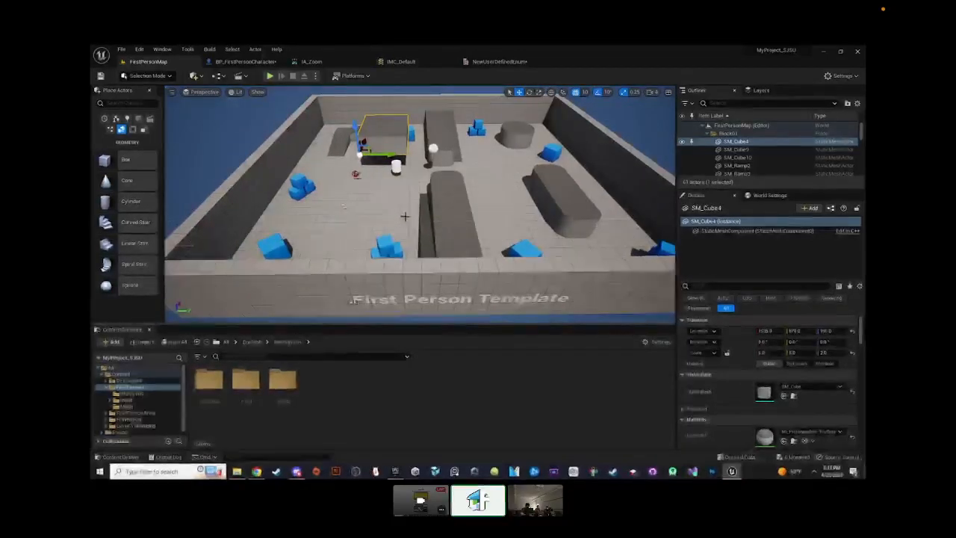
right_click_drag(441, 191, 442, 176)
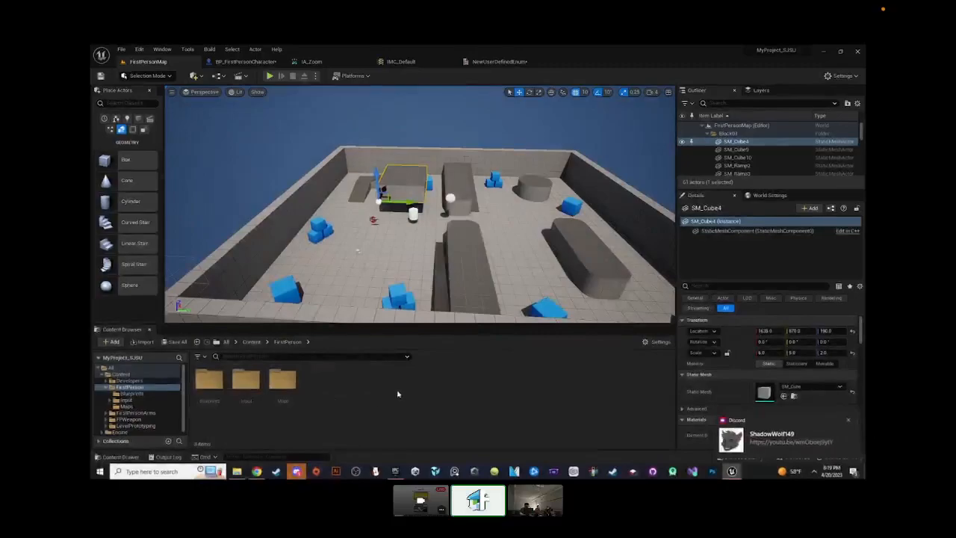
right_click_drag(405, 239, 405, 262)
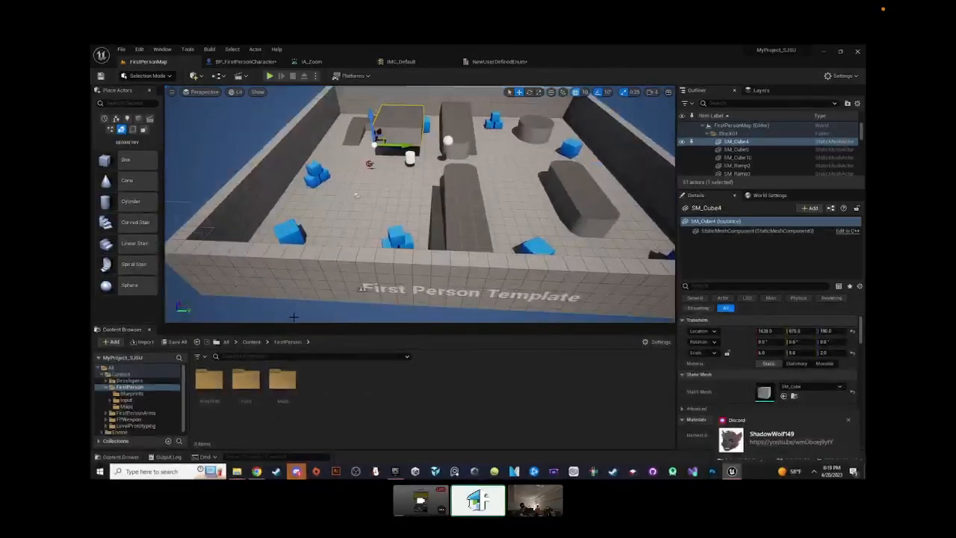
- Create a new folder named MainConent directly inside the project's Content folder
right_click_drag(422, 225, 440, 202)
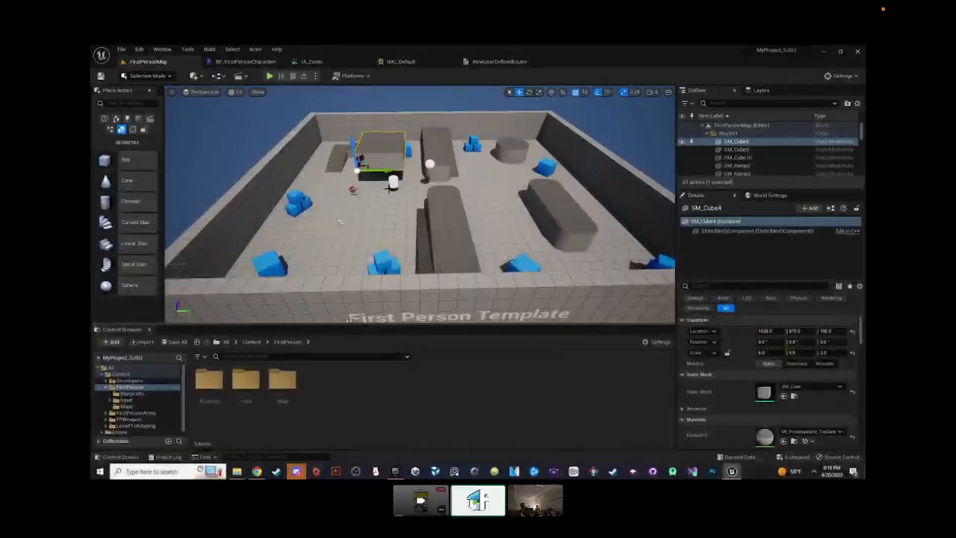
left_click(252, 342)
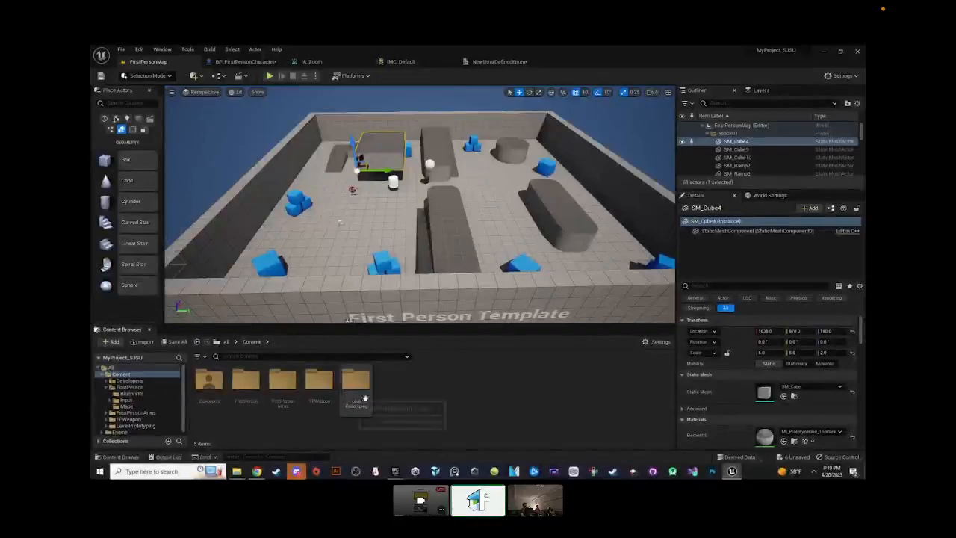
right_click(455, 377)
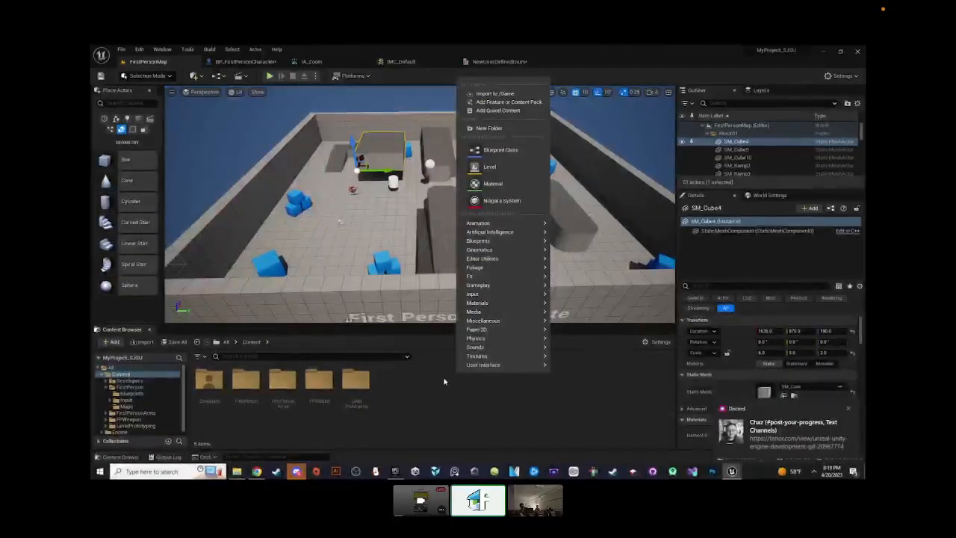
left_click(428, 384)
right_click(428, 384)
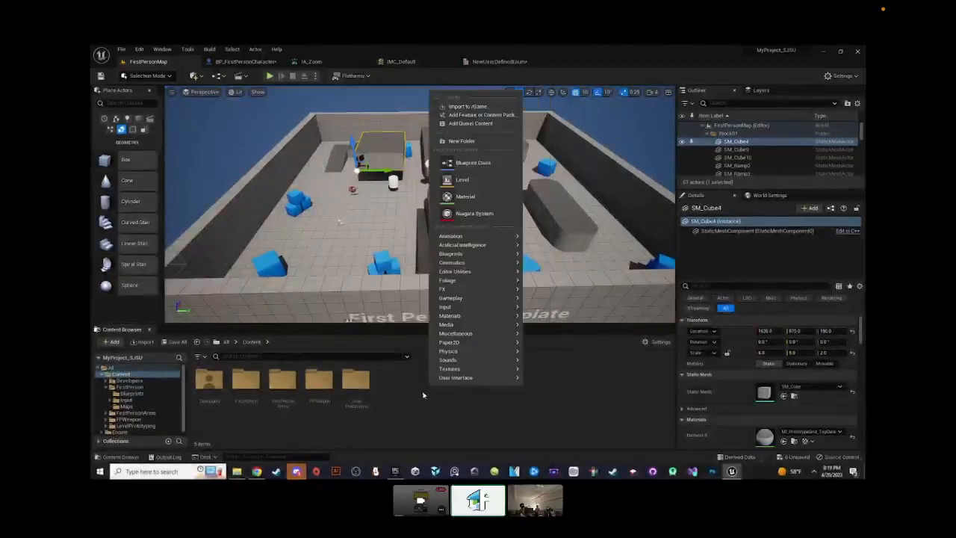
left_click(459, 141)
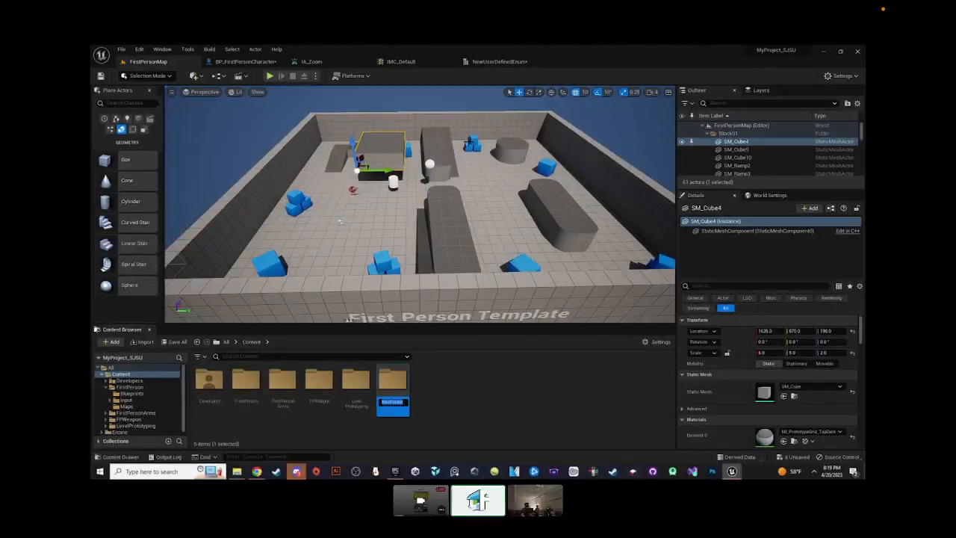
type("MainGame")
key("Return")
key("Return")
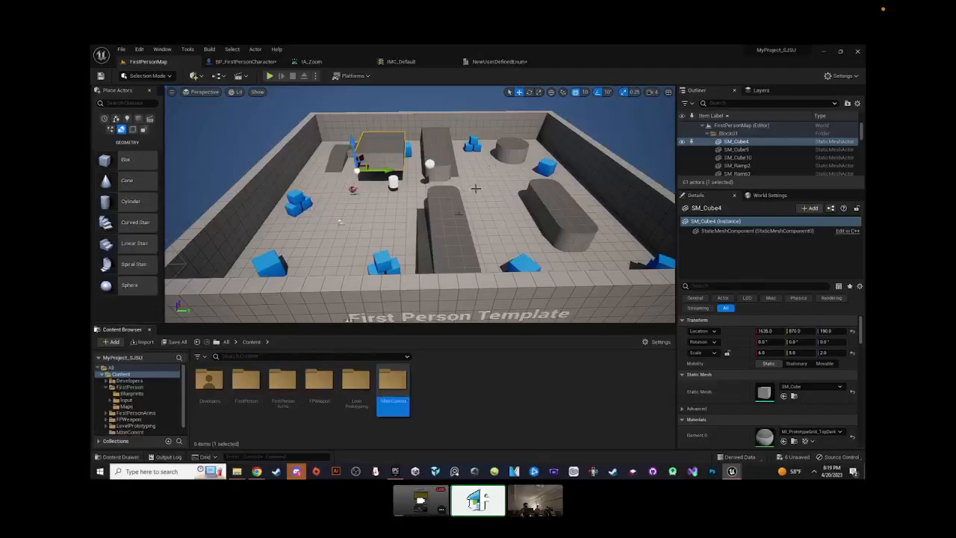
- Add a folder named Blueprints inside the MainConent folder and open it
double_click(394, 394)
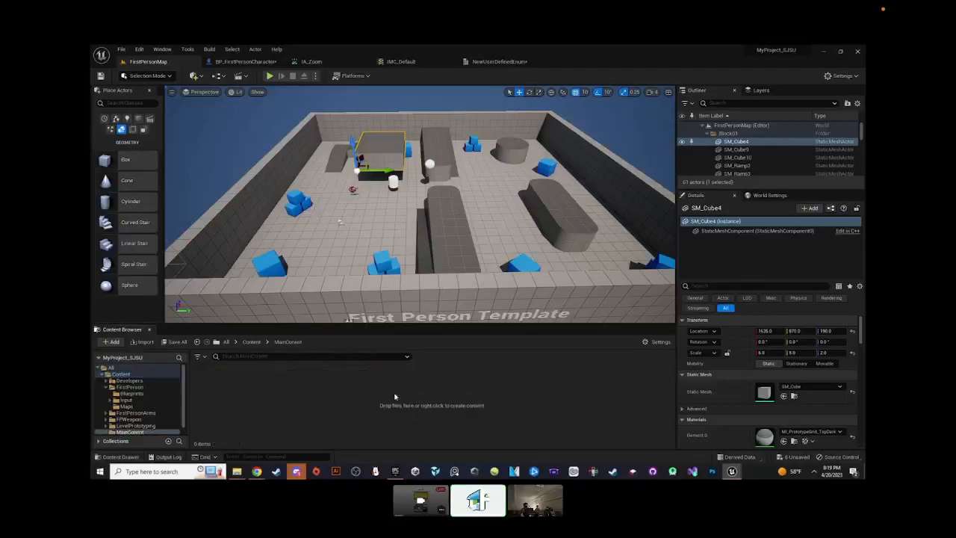
right_click(329, 397)
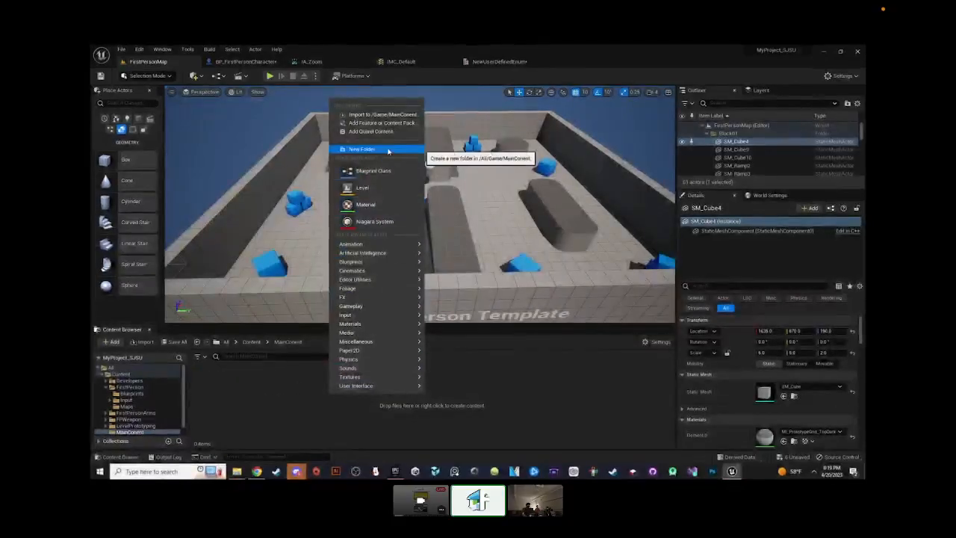
left_click(388, 150)
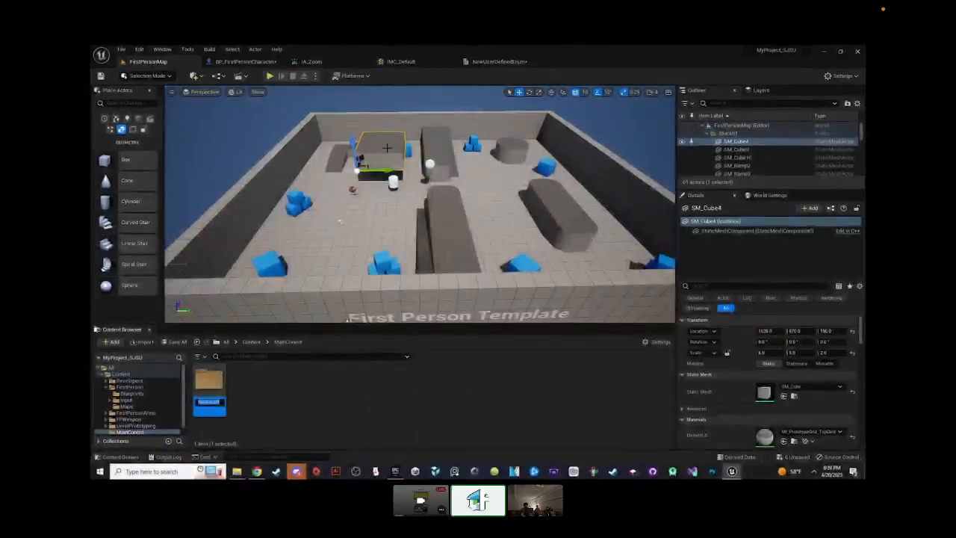
type("Bl")
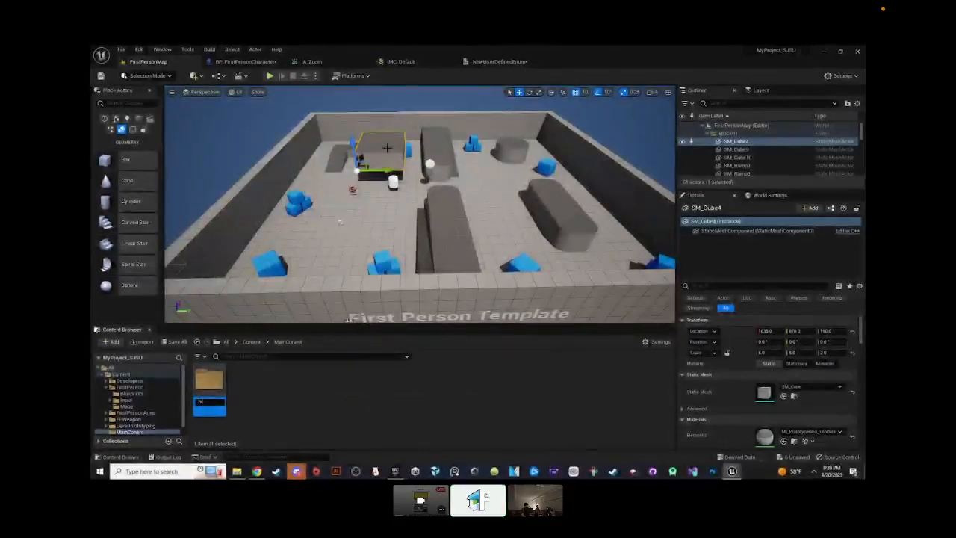
type("ueprints")
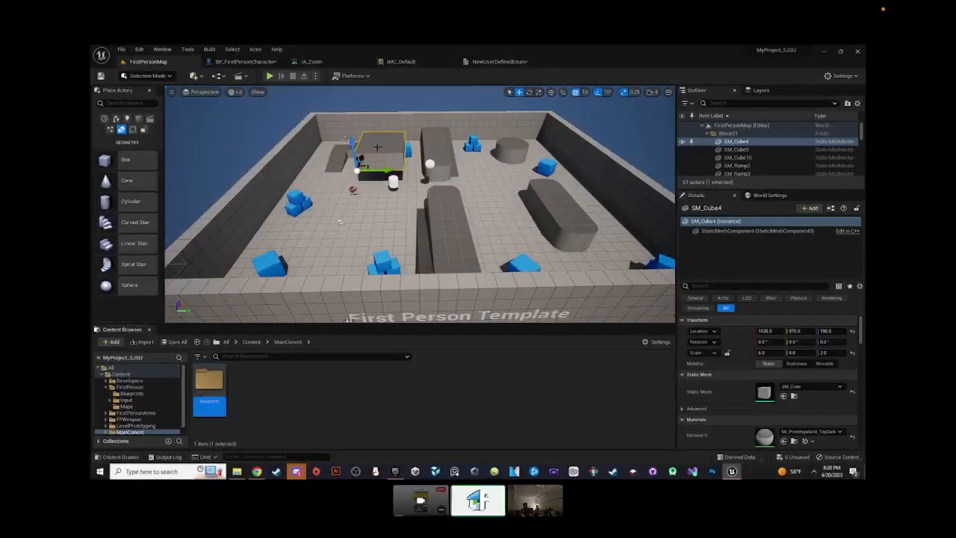
double_click(212, 382)
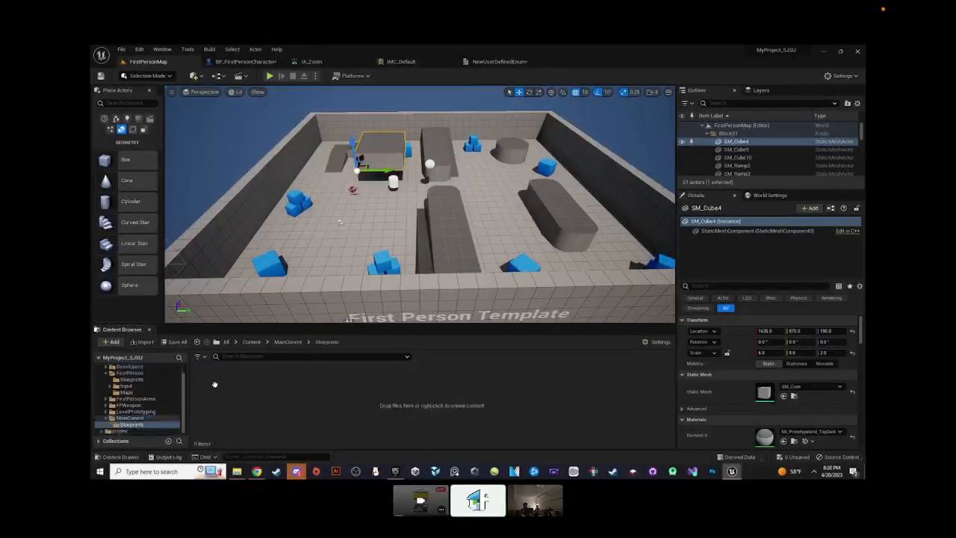
right_click(307, 392)
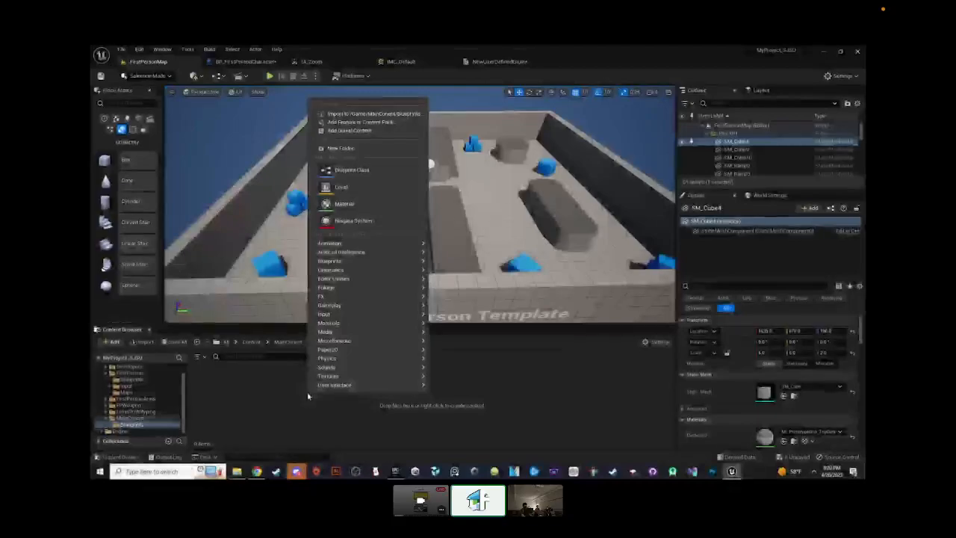
left_click(369, 180)
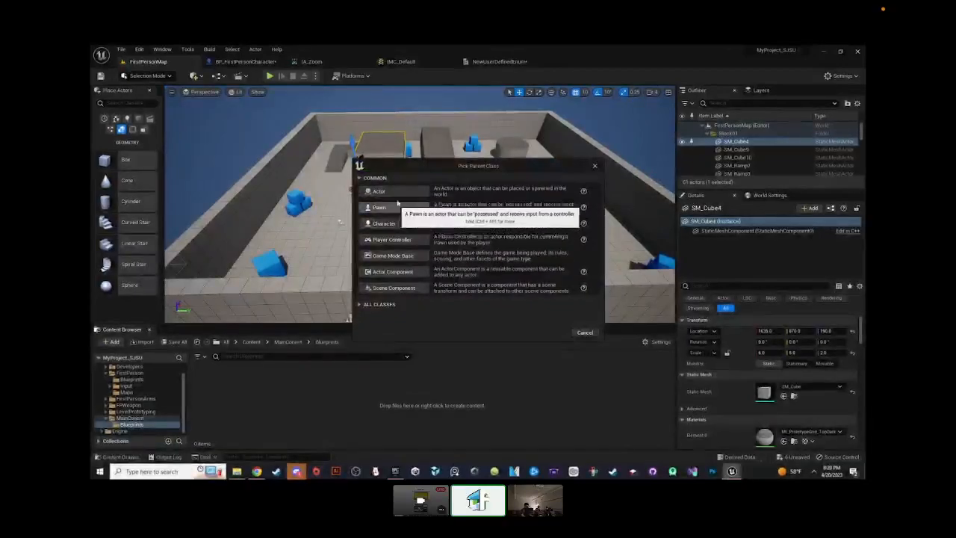
left_click(585, 335)
right_click_drag(523, 221, 499, 223)
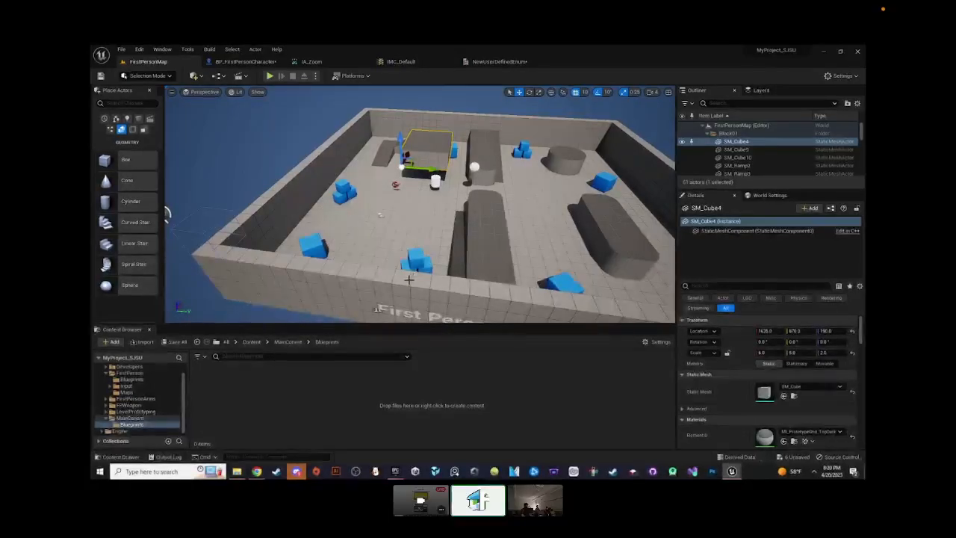
mouse_move(442, 231)
right_mouse_down()
mouse_move(447, 216)
mouse_move(436, 235)
right_mouse_up()
key("w")
- Create two folders named Parentclasses and childerenclasses inside the Blueprints folder
right_click(284, 381)
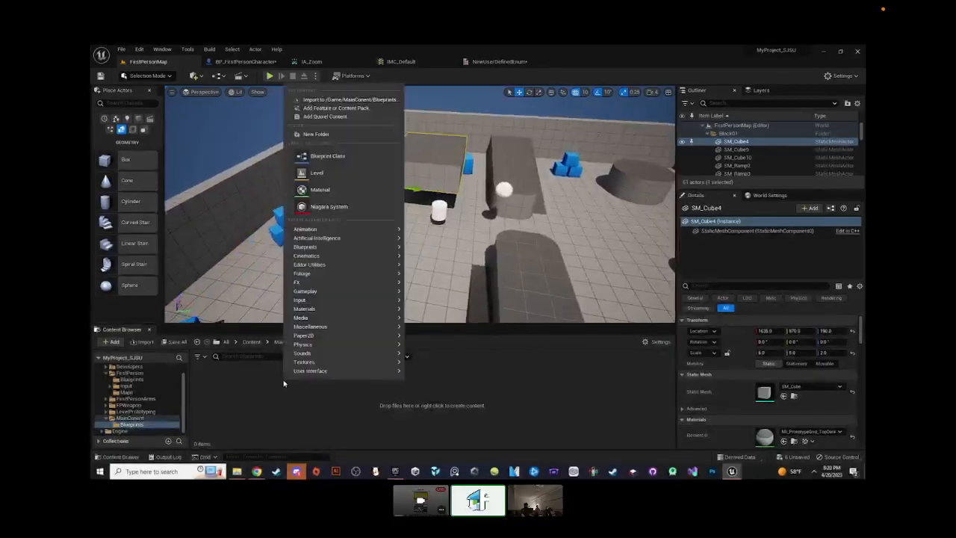
left_click(339, 136)
type("PurentChild")
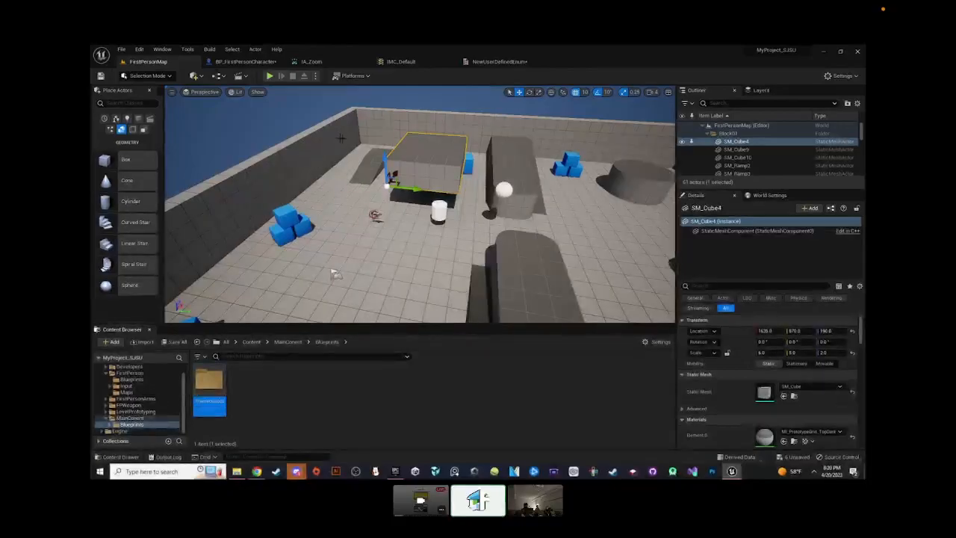
right_click(288, 394)
left_click(323, 147)
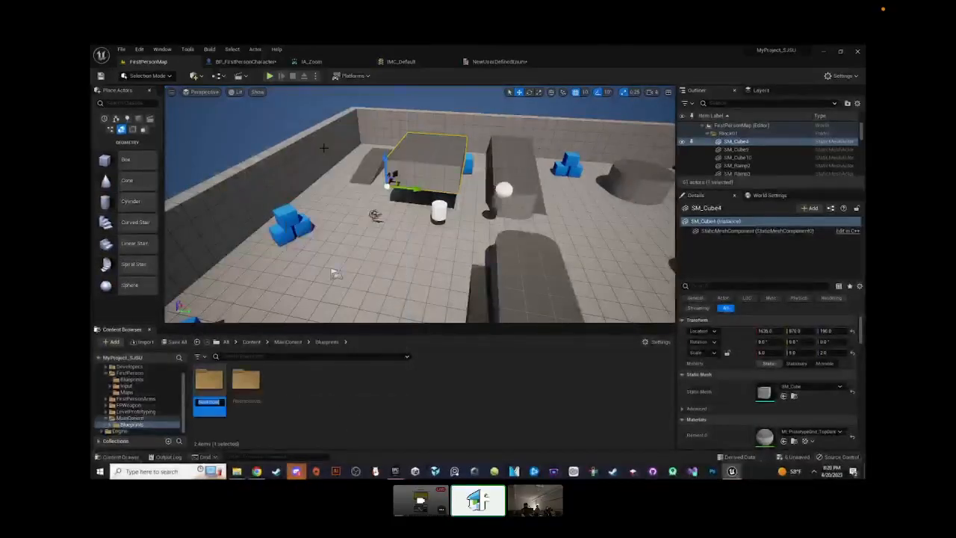
type("ChildrenClasses")
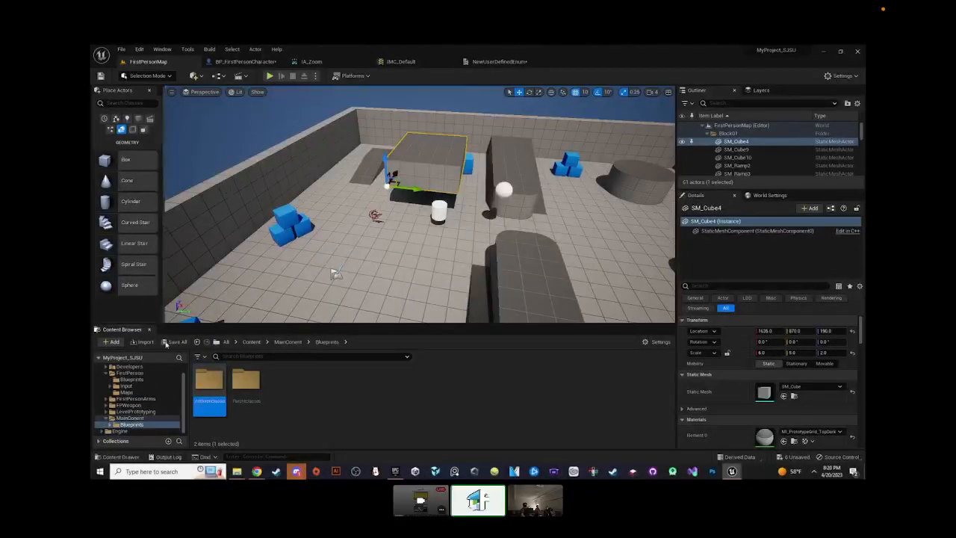
left_click(324, 401)
- Look inside the childerenclasses folder, return to Blueprints and open the Parentclasses folder
double_click(208, 381)
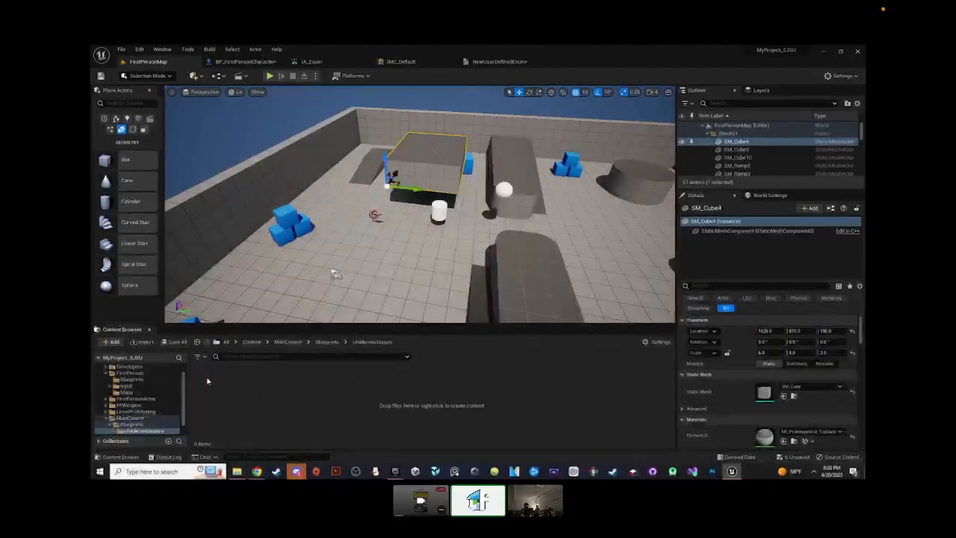
right_click(278, 397)
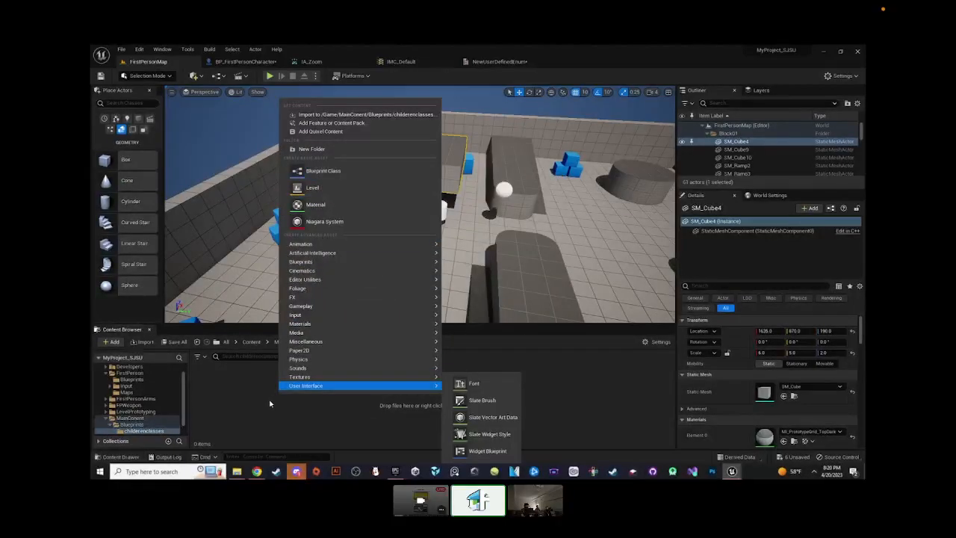
left_click(292, 439)
left_click(841, 51)
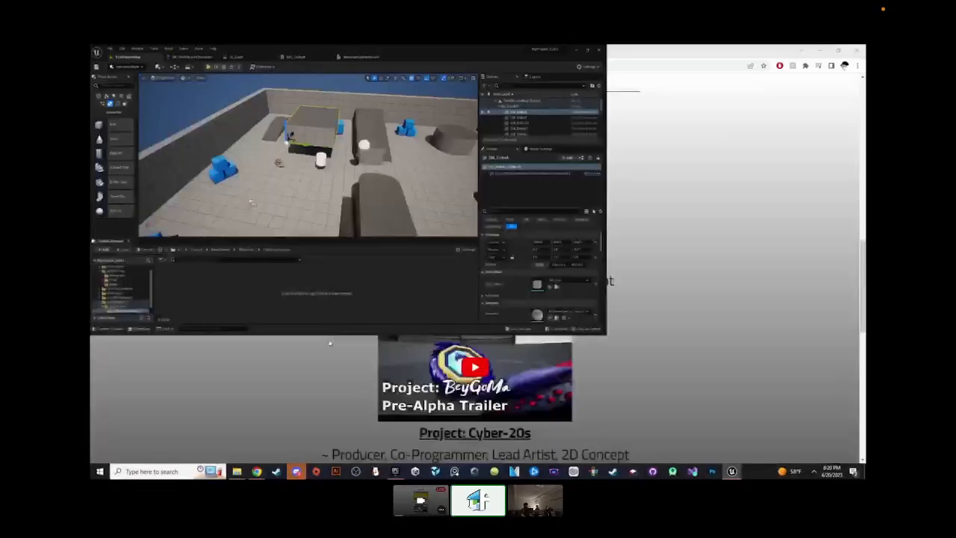
left_click(579, 53)
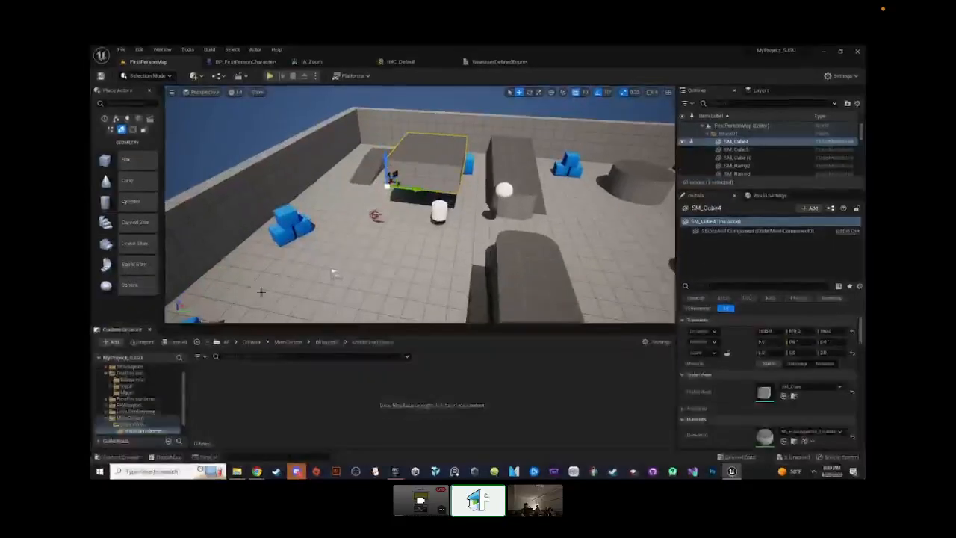
left_click(327, 342)
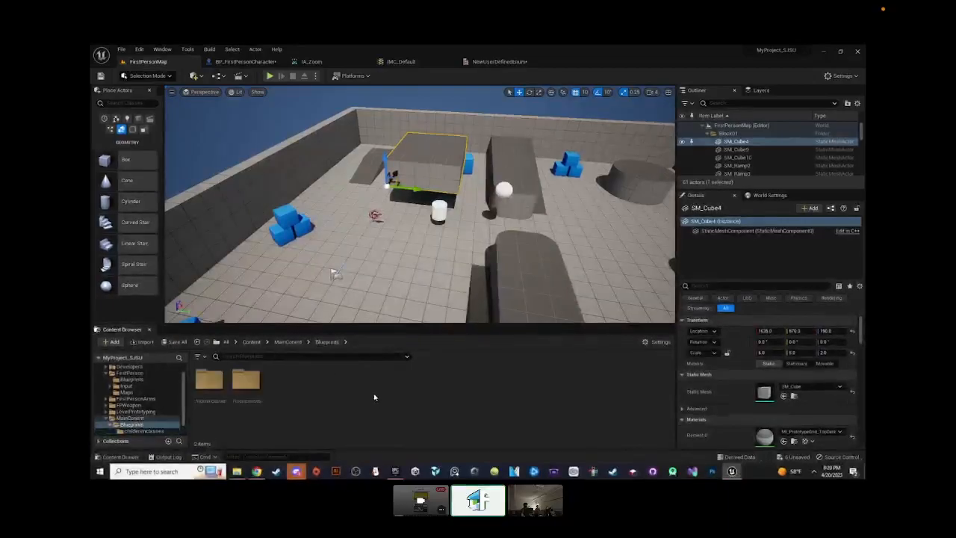
double_click(245, 382)
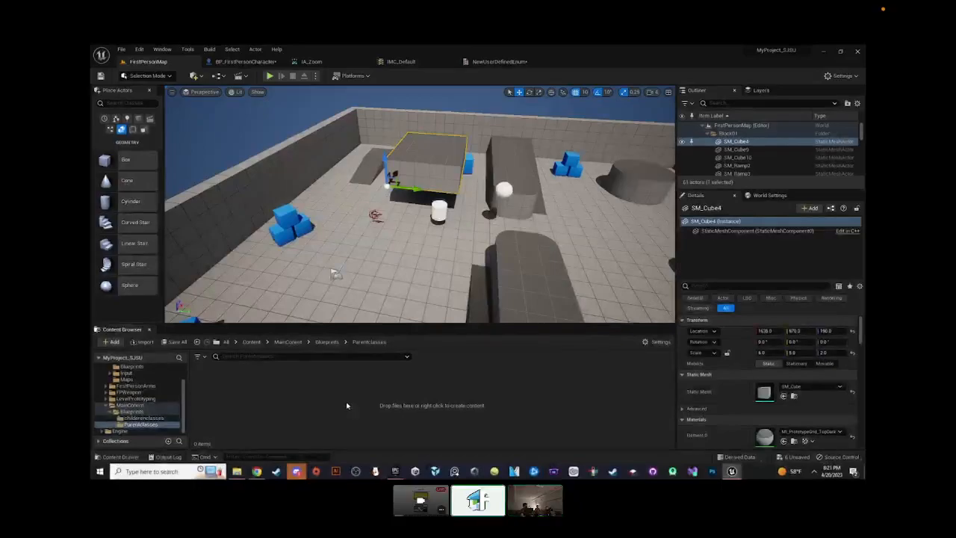
- Open the BP_FirstPersonCharacter event graph and delete the comment box titled Add Input Mapping - On Receive Controller Changed Event
left_click(247, 62)
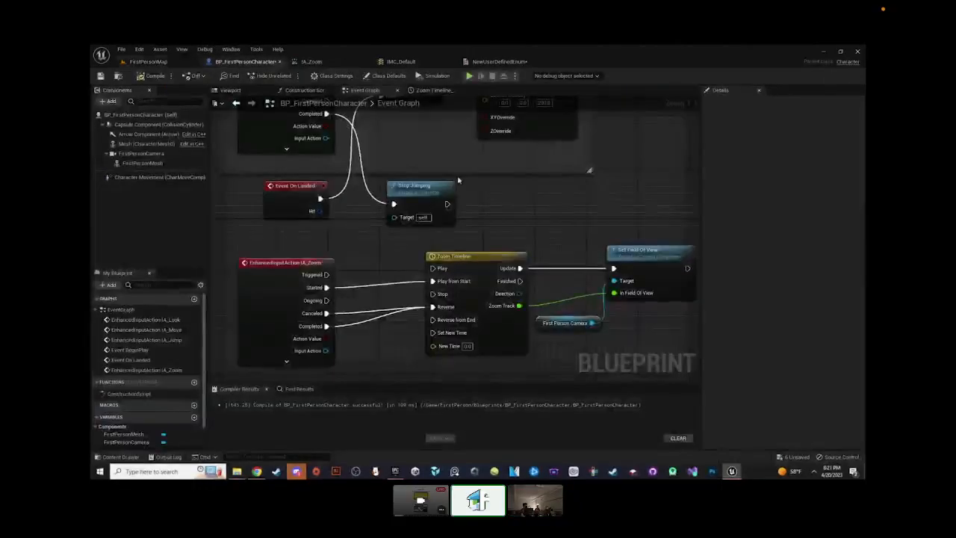
scroll(488, 310, "down", 3)
right_click_drag(488, 311, 483, 354)
right_click_drag(460, 155, 439, 296)
right_click_drag(426, 157, 439, 224)
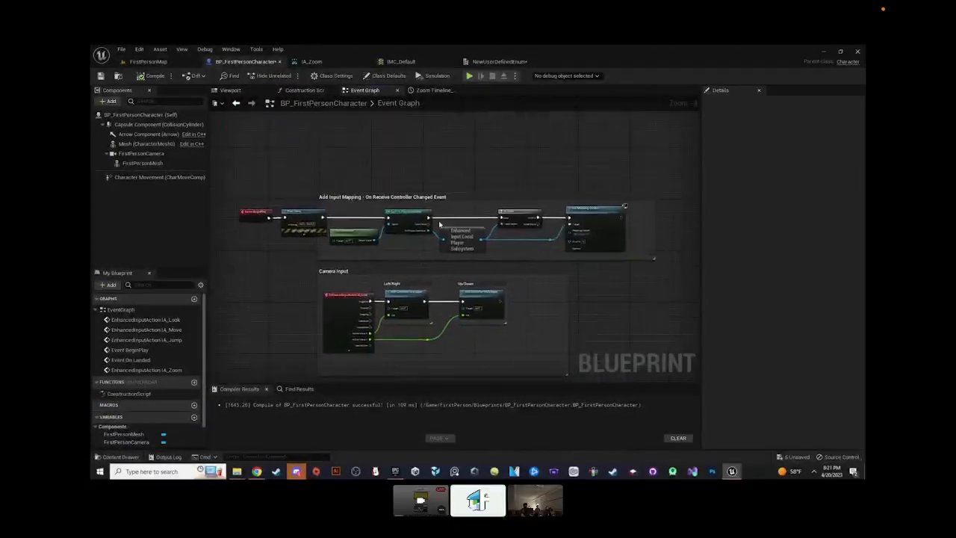
scroll(440, 224, "up", 2)
scroll(495, 166, "up", 1)
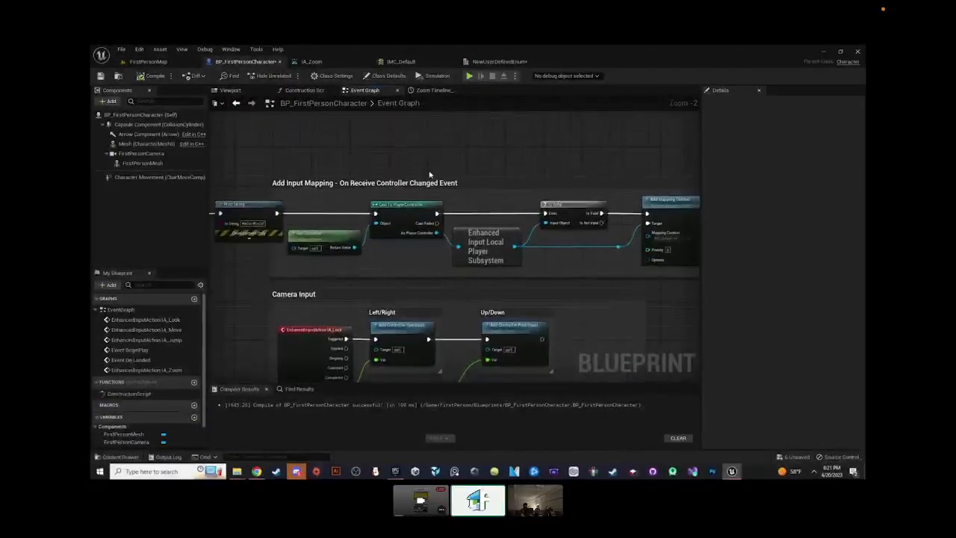
right_click_drag(438, 165, 501, 143)
right_click_drag(421, 169, 399, 185)
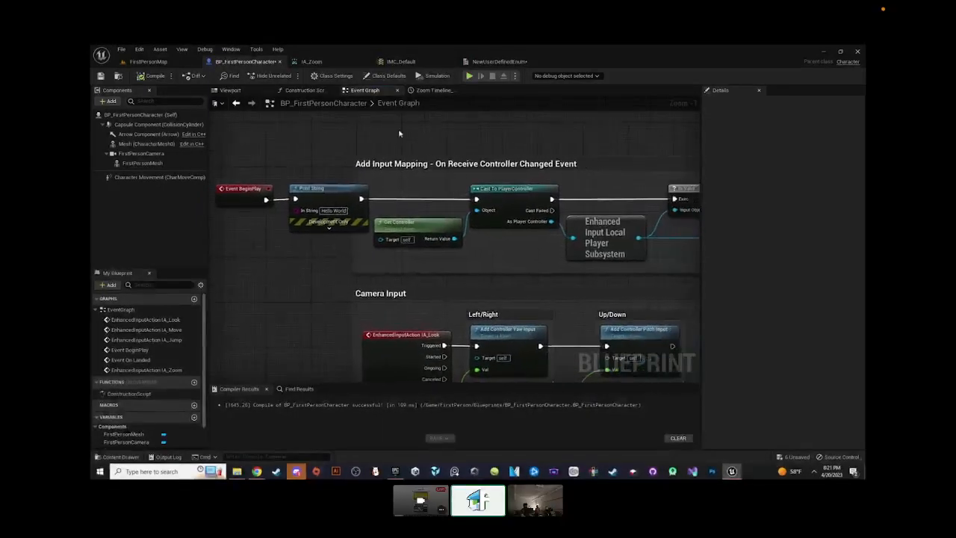
left_click_drag(510, 139, 485, 178)
key("Delete")
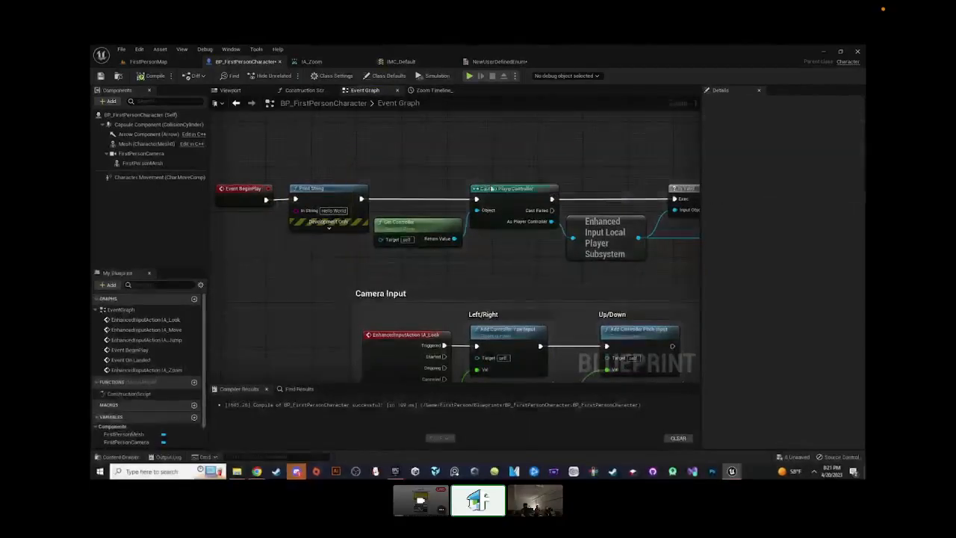
- Delete the Camera Input comment box and the Left/Right and Up/Down comments around the IA_Look nodes
right_click_drag(497, 274, 423, 226)
left_click_drag(422, 226, 398, 260)
key("Delete")
left_click_drag(564, 236, 538, 269)
key("Delete")
- Delete the comment boxes around the IA_Move movement nodes
scroll(538, 263, "down", 4)
right_click_drag(571, 345, 533, 252)
scroll(533, 252, "up", 2)
left_click_drag(533, 249, 462, 281)
key("Delete")
right_click_drag(462, 281, 489, 123)
left_click_drag(575, 251, 488, 254)
key("Delete")
right_click_drag(488, 255, 478, 183)
key("ctrl+z")
- Close the Zoom Timeline tab and wrap the Event BeginPlay node chain in a new comment box
right_click_drag(486, 86, 482, 336)
left_click(465, 90)
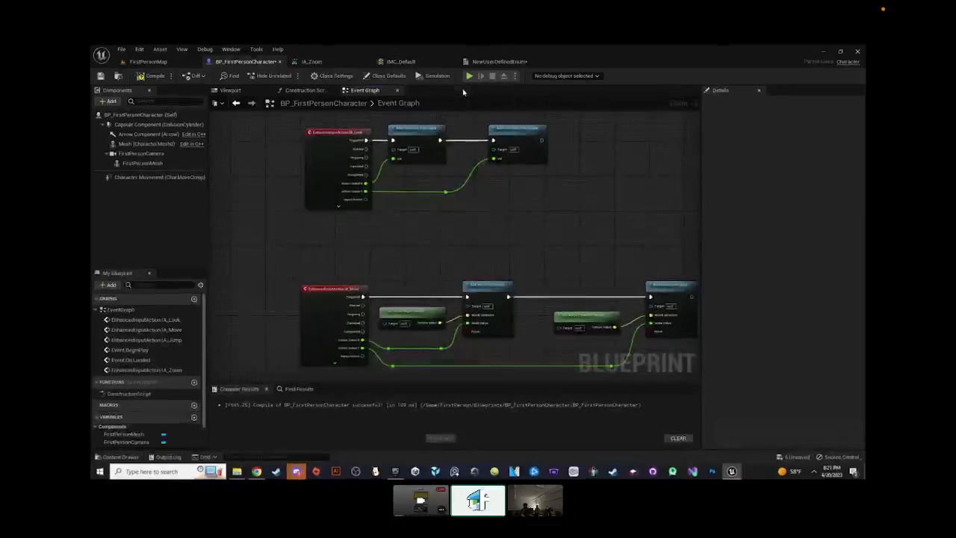
right_click_drag(543, 168, 527, 275)
scroll(530, 254, "down", 2)
left_click_drag(631, 152, 345, 217)
scroll(398, 209, "up", 2)
left_click_drag(377, 178, 487, 150)
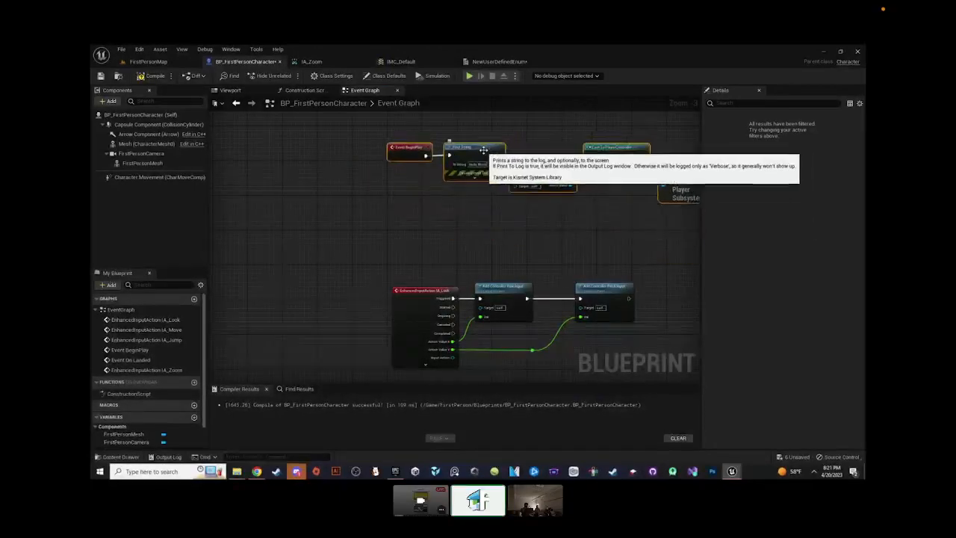
key("c")
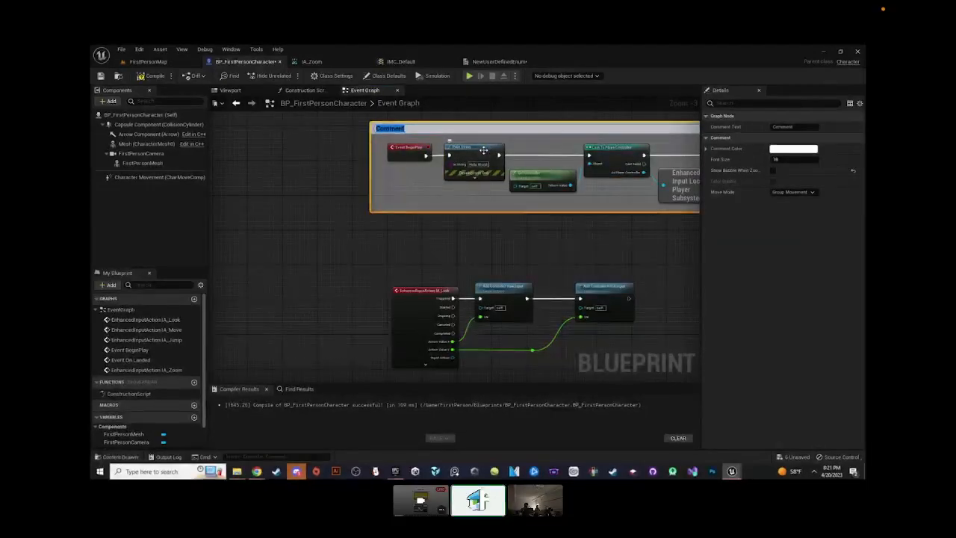
- Set the new comment box's text to "Event begin play nodes"
right_click_drag(567, 191, 532, 211)
left_click(791, 126)
type("E")
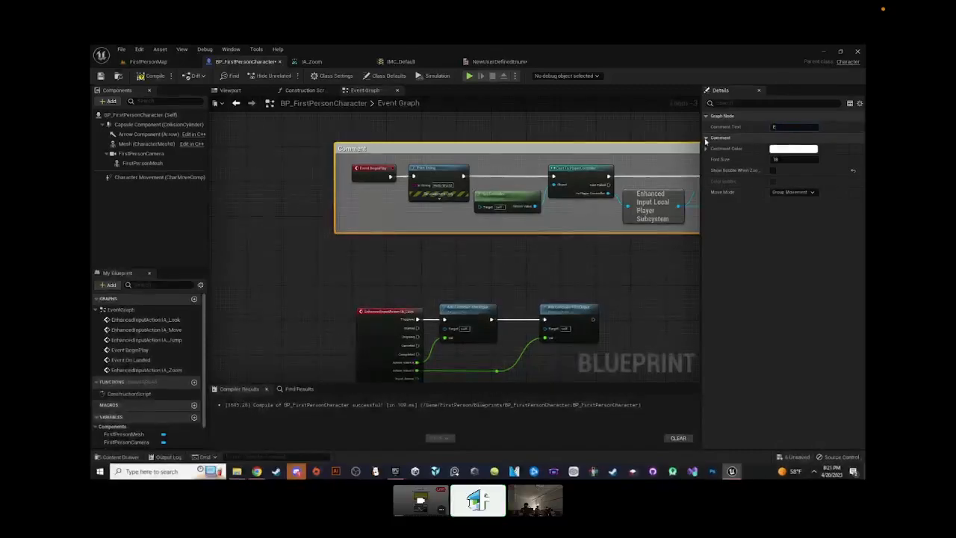
type("ventvent begin play nodes")
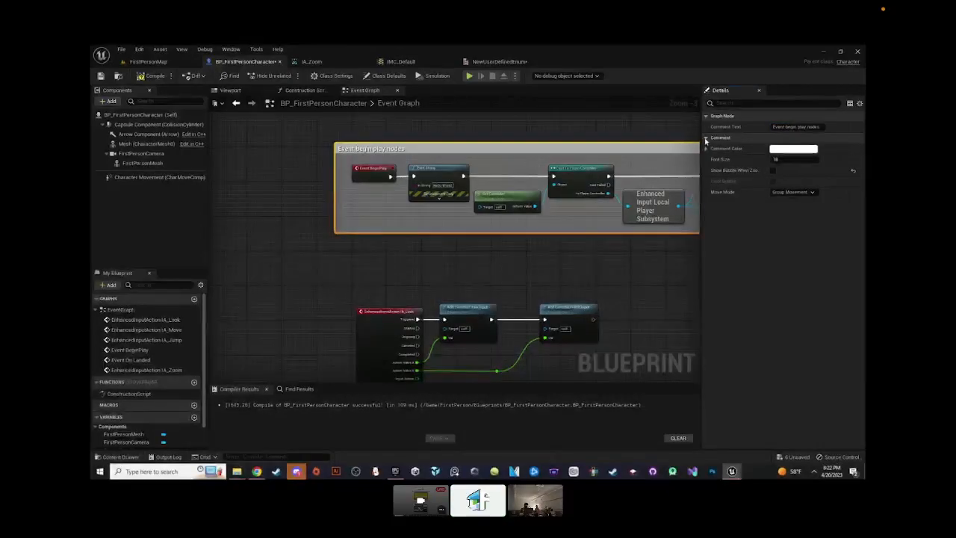
- Move the IA_Look event and its controller input nodes down closer to the IA_Move nodes
left_click(493, 249)
right_click_drag(493, 250, 434, 188)
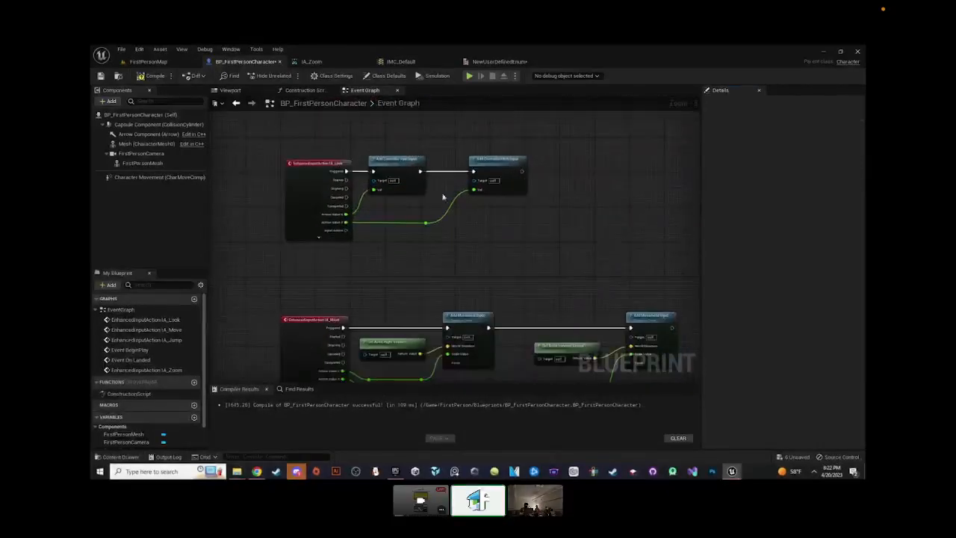
left_click_drag(601, 149, 331, 230)
left_click_drag(310, 188, 302, 230)
right_click_drag(373, 305, 398, 245)
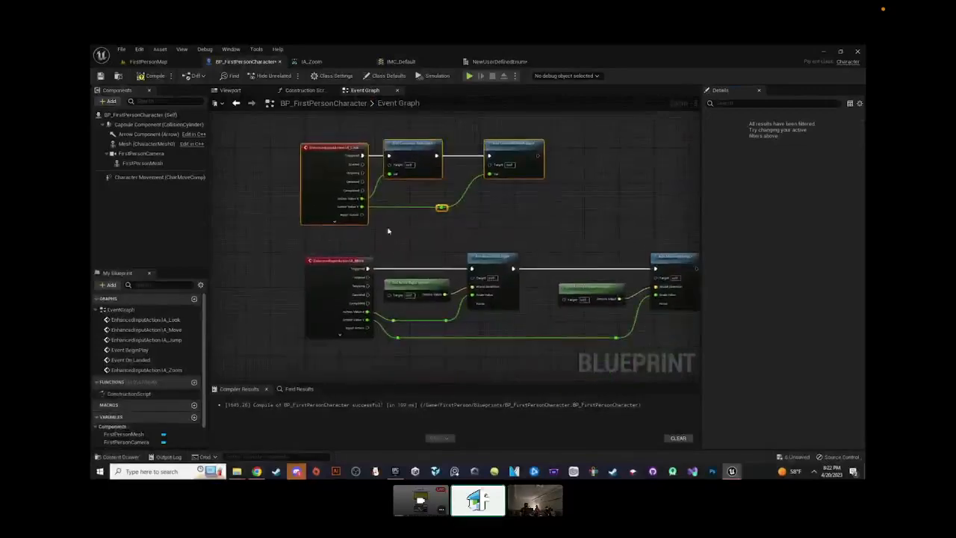
- Move the IA_Move node chain down so it sits just above the Jump Input comment box
right_click_drag(355, 286, 335, 177)
right_click_drag(349, 310, 353, 184)
scroll(354, 236, "up", 1)
scroll(353, 184, "down", 3)
right_click_drag(344, 283, 329, 353)
scroll(341, 263, "up", 3)
scroll(341, 263, "down", 2)
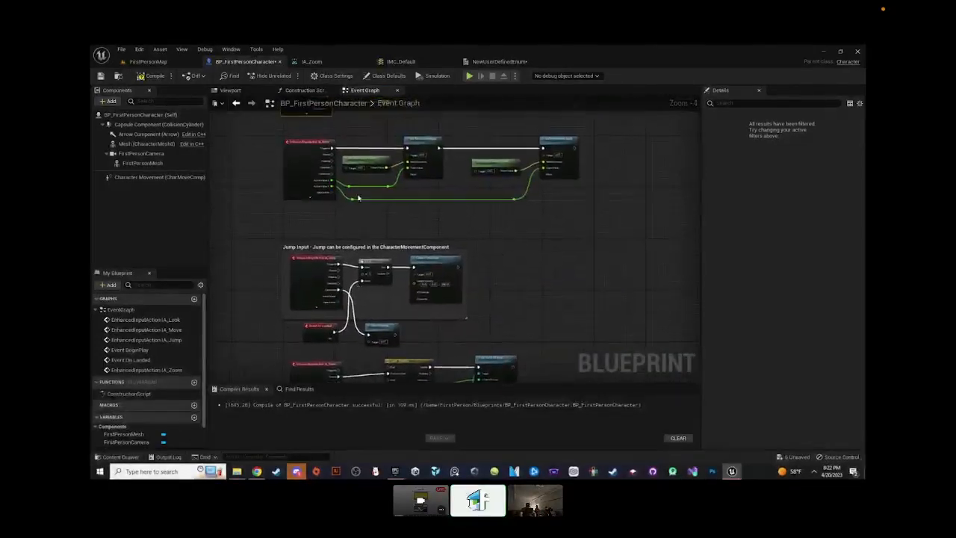
left_click_drag(622, 133, 277, 233)
left_click_drag(570, 144, 570, 172)
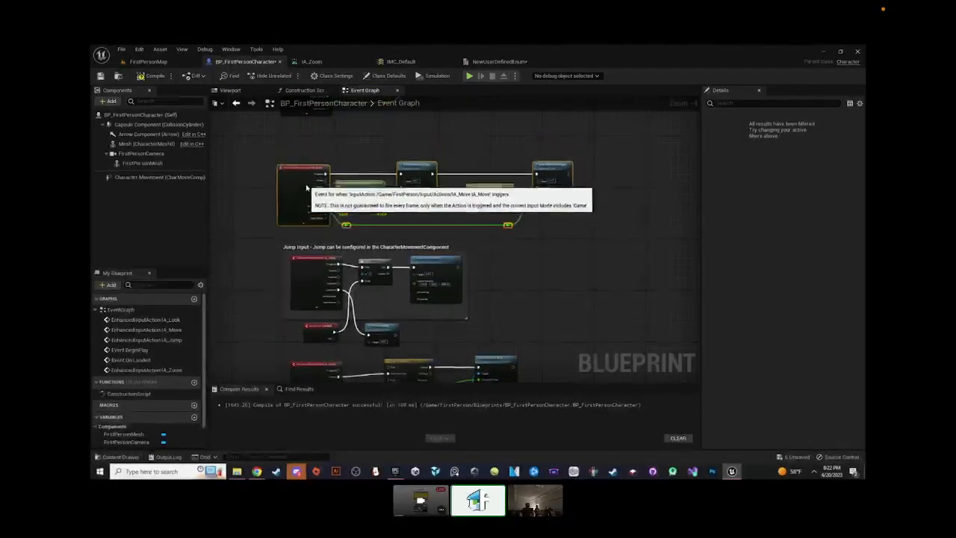
- Shift the IA_Move and jump nodes together into empty graph space and wrap them in a comment box titled "Movement Functions"
left_click_drag(664, 139, 281, 335)
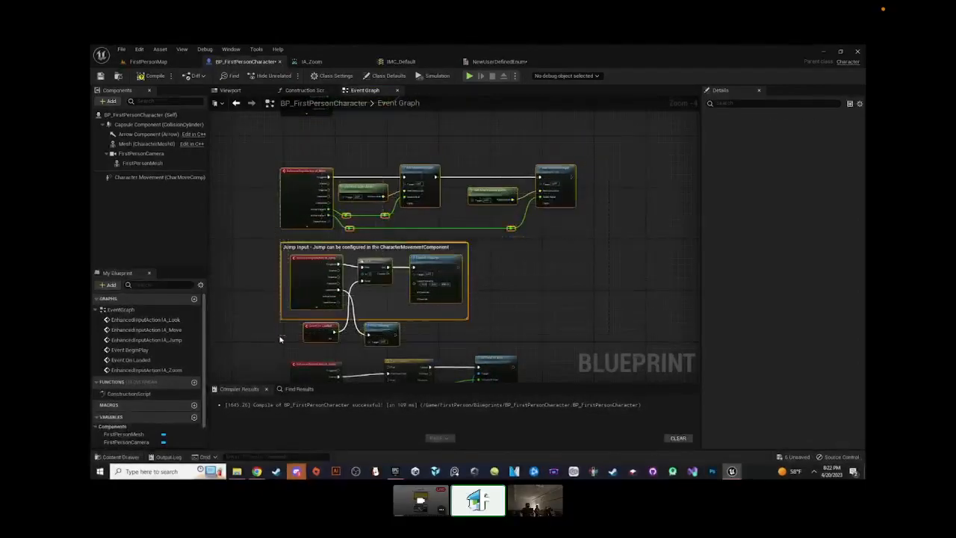
left_click_drag(321, 197, 565, 155)
right_click_drag(565, 155, 413, 189)
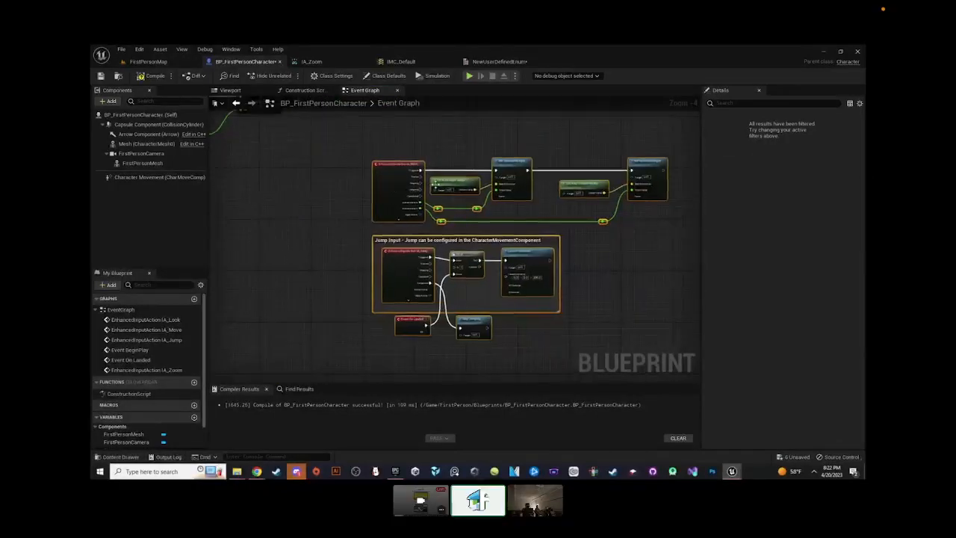
key("c")
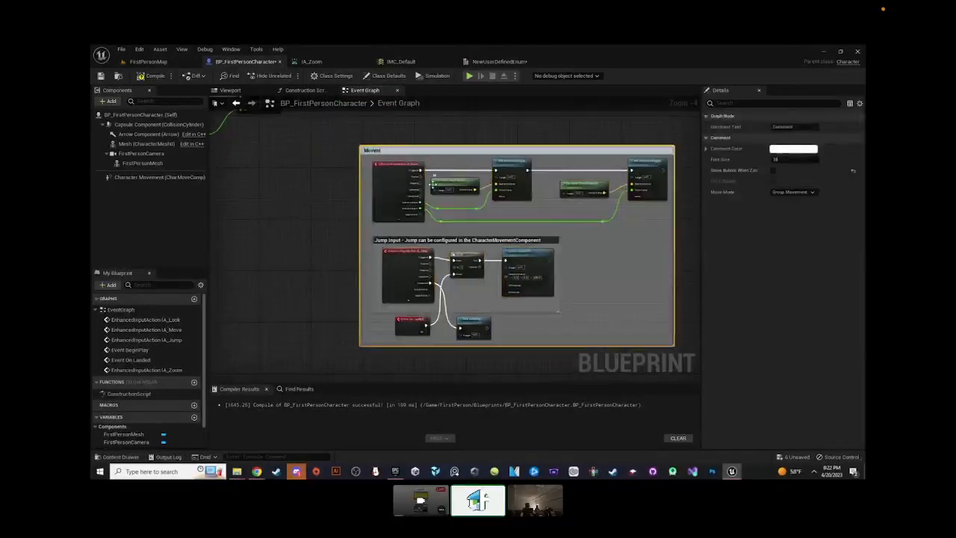
type("Movement Functions")
key("Return")
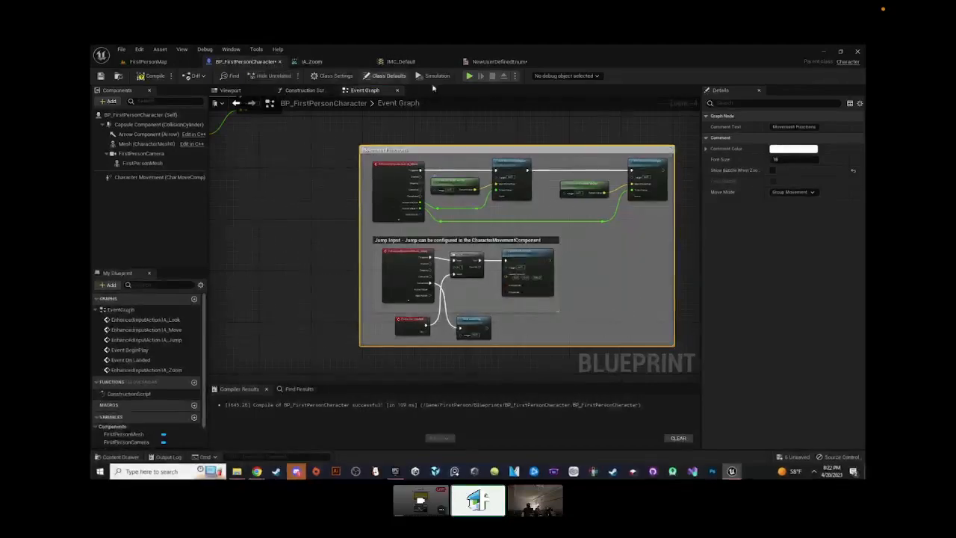
- Move the Movement Functions box aside and gather the IA_Look and IA_Zoom node groups together in empty graph space
right_click_drag(415, 133, 472, 184)
scroll(472, 185, "down", 3)
left_click_drag(472, 191, 246, 132)
left_click_drag(496, 140, 398, 298)
left_click_drag(524, 254, 393, 366)
left_click_drag(387, 310, 543, 255)
- Wrap the IA_Look and IA_Zoom nodes in a comment box titled "Shooting"
key("c")
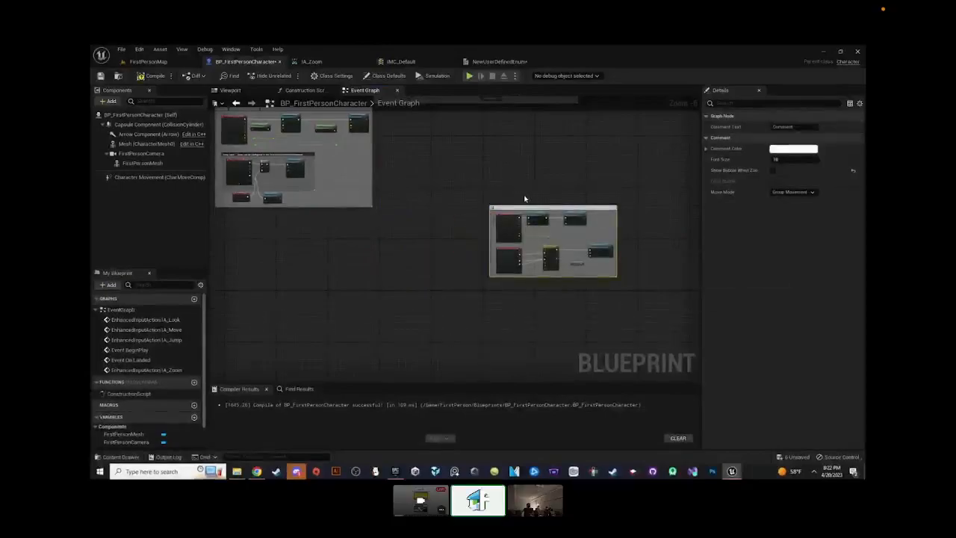
type("Shooting")
key("Return")
- Enable Show Bubble When Zoomed for the Shooting comment box and check its label from a distance
scroll(484, 222, "up", 4)
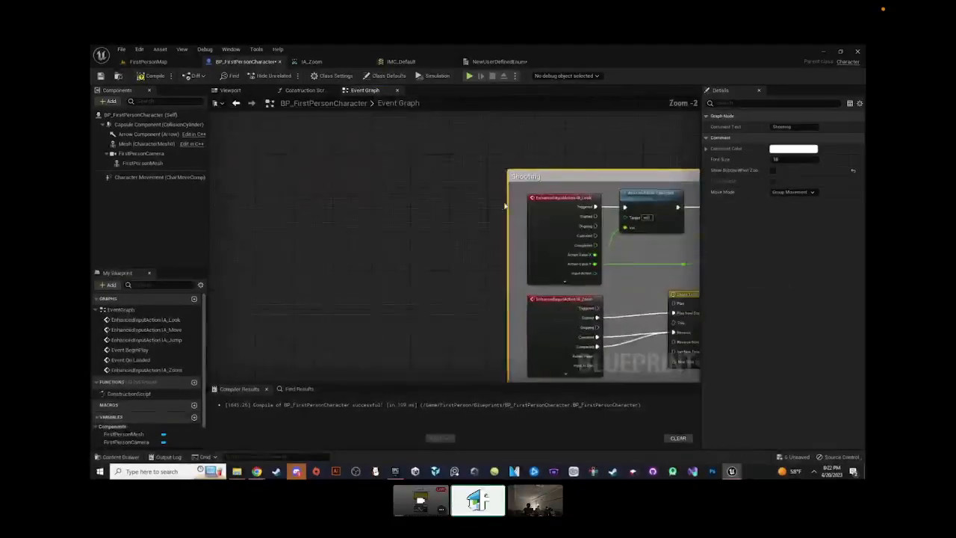
scroll(527, 180, "down", 1)
right_click_drag(529, 179, 435, 188)
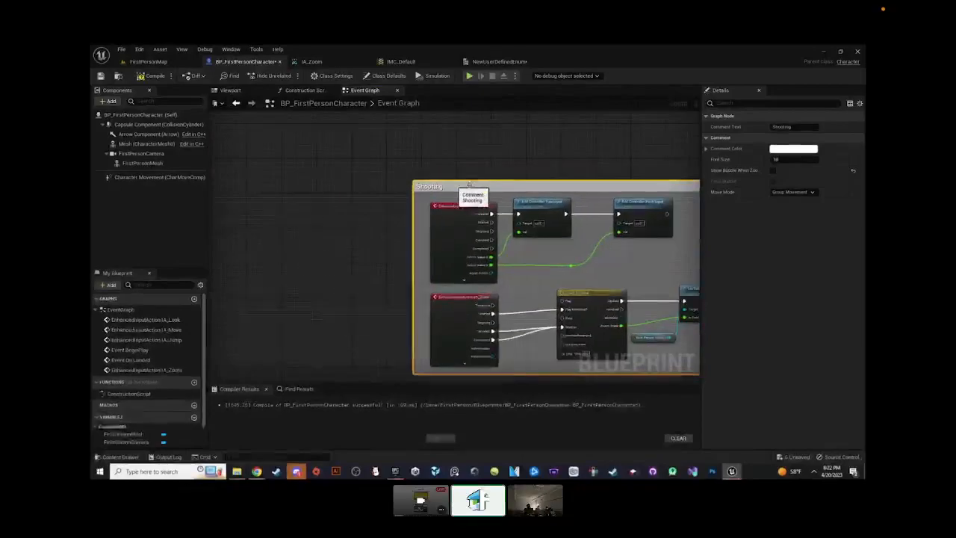
right_click_drag(590, 147, 502, 154)
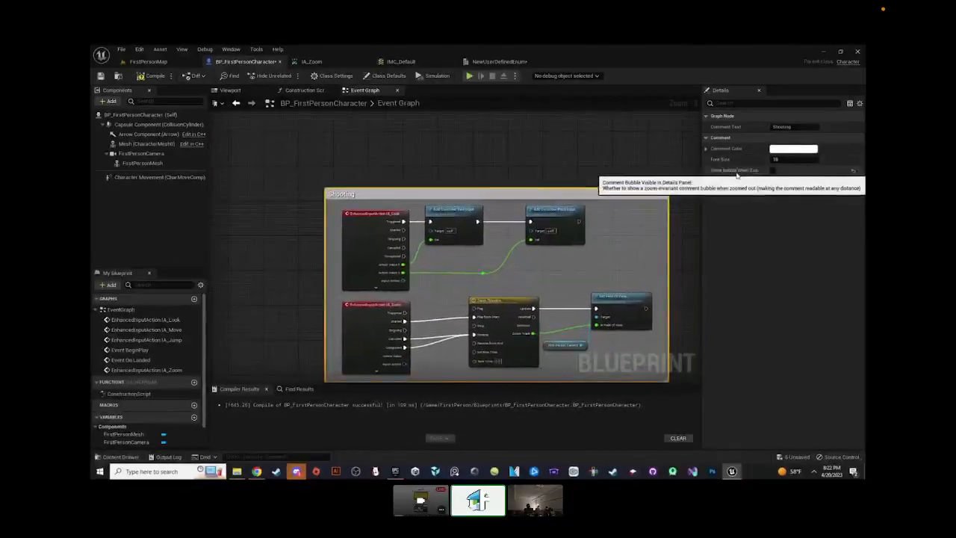
left_click(773, 170)
scroll(424, 163, "down", 4)
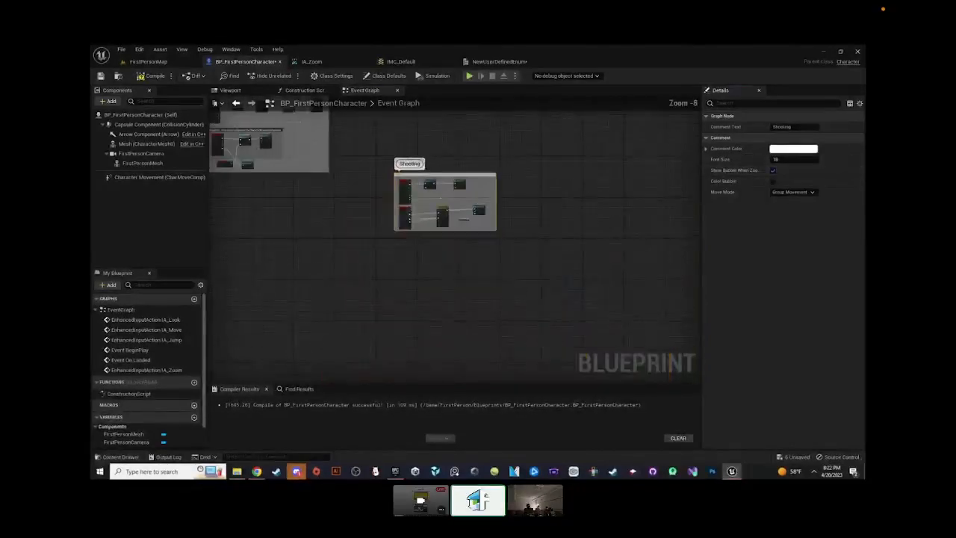
- Enable Show Bubble When Zoomed for the Movement Functions comment box
right_click_drag(261, 105, 374, 180)
scroll(374, 180, "up", 3)
left_click(374, 180)
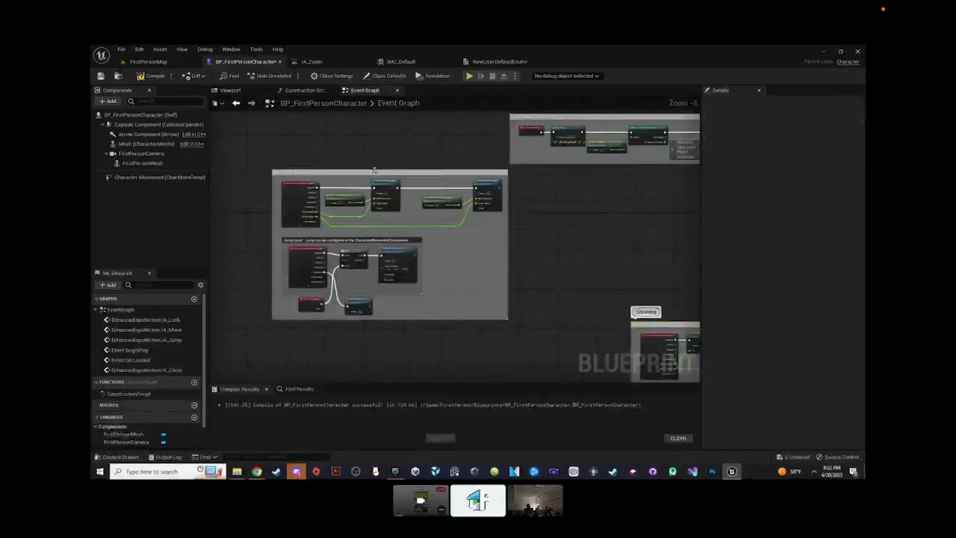
left_click(774, 171)
scroll(428, 170, "down", 2)
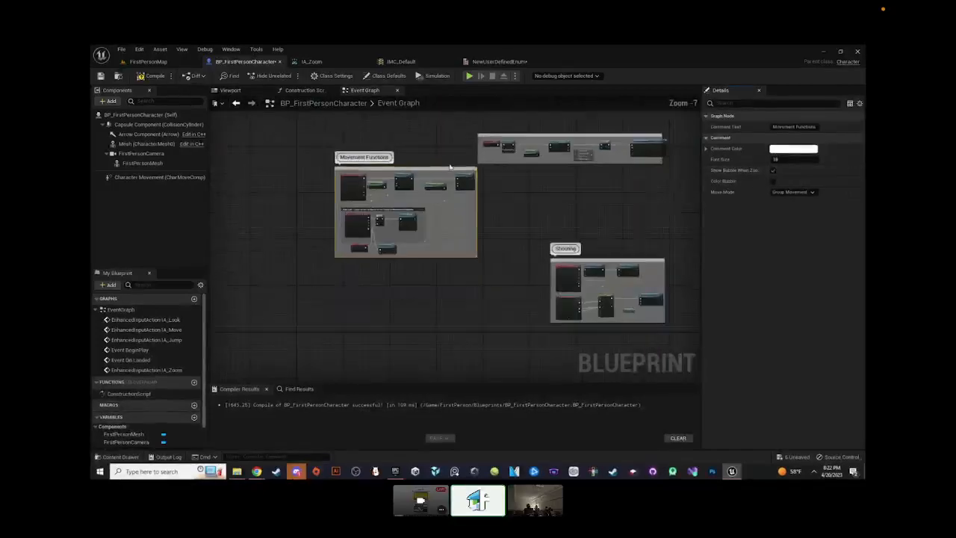
scroll(429, 171, "up", 2)
right_click_drag(451, 174, 557, 171)
left_click_drag(557, 171, 576, 174)
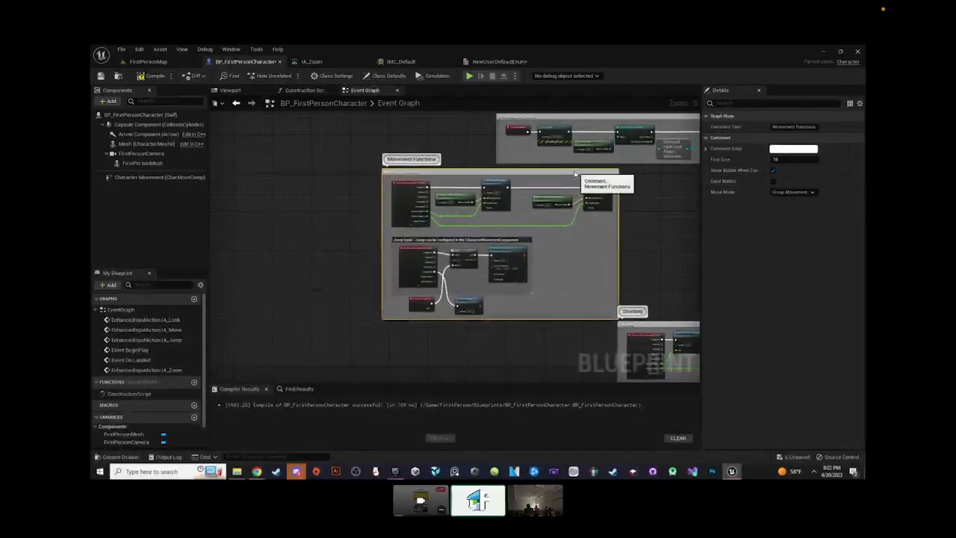
- Set the comment color of the Movement Functions box to bright green
left_click(664, 197)
right_click_drag(664, 199, 600, 198)
scroll(599, 198, "up", 2)
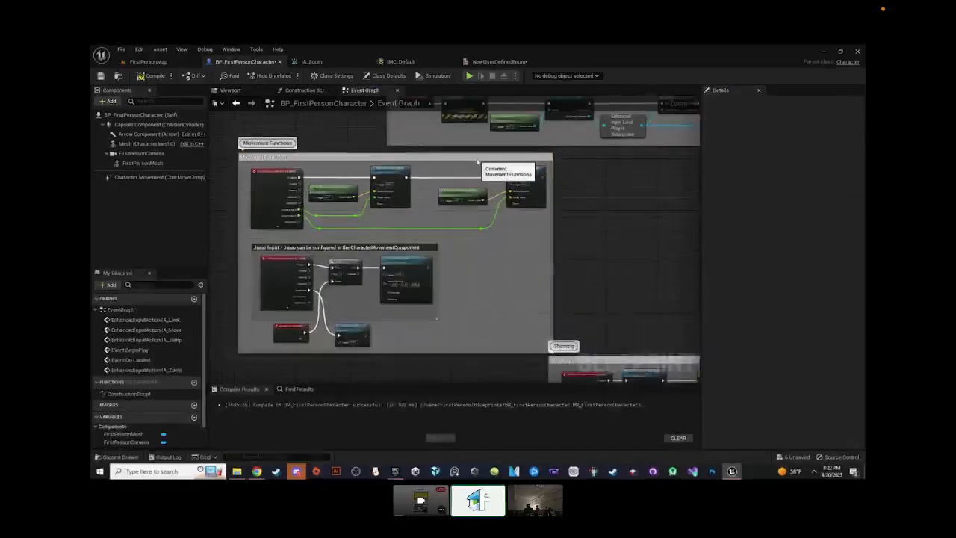
left_click(478, 159)
left_click(796, 150)
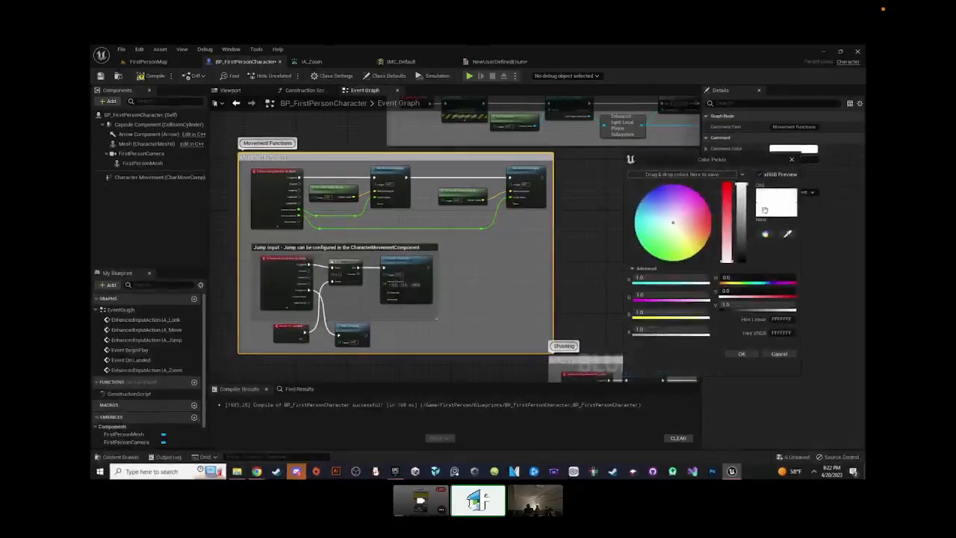
left_click_drag(682, 226, 651, 254)
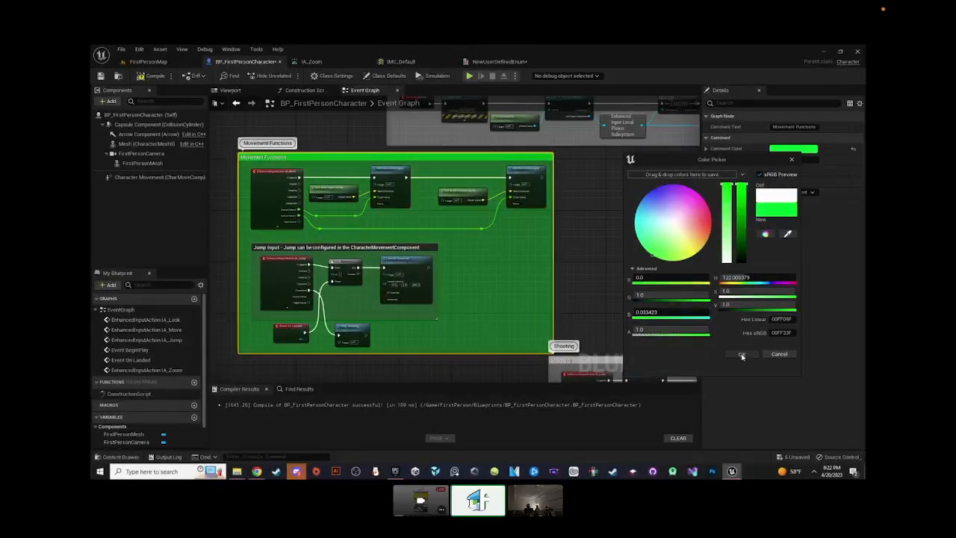
left_click(742, 355)
scroll(471, 234, "up", 2)
right_click_drag(516, 251, 557, 239)
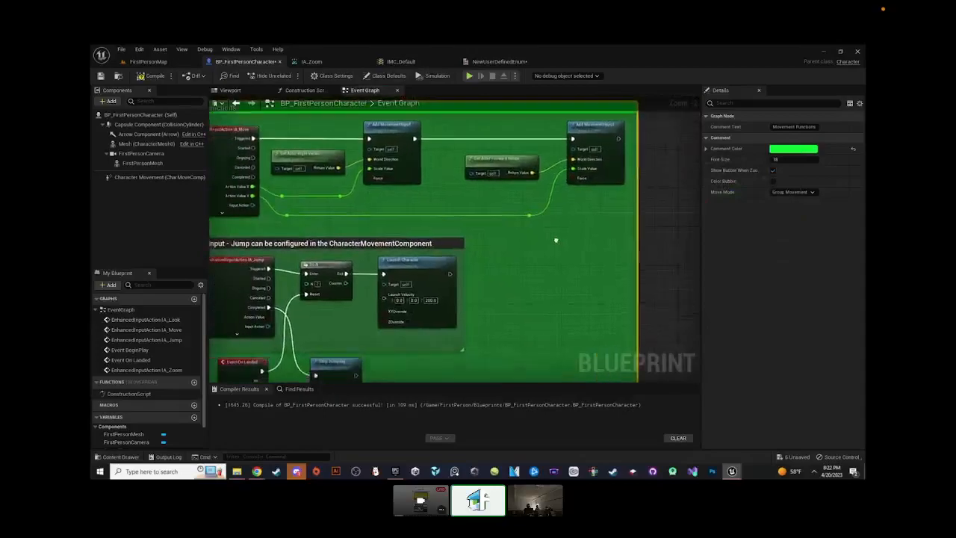
- Set the comment color of the Shooting box to pure red
scroll(559, 273, "down", 2)
right_click_drag(558, 277, 393, 202)
left_click(562, 288)
right_click_drag(566, 279, 531, 250)
left_click(782, 150)
left_click_drag(731, 287, 778, 287)
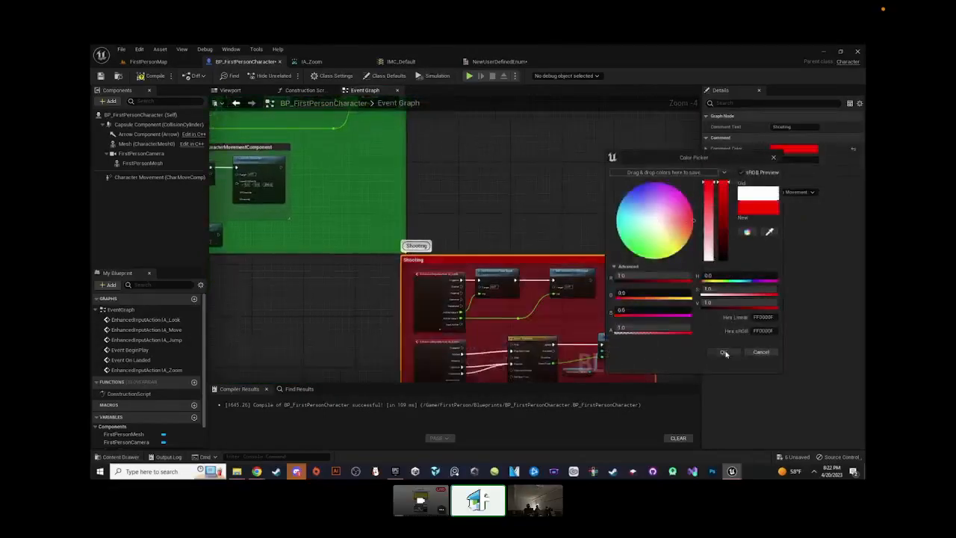
left_click(723, 352)
- Move the Shooting comment box directly beside the Movement Functions box with their top edges aligned
left_click_drag(467, 263, 494, 265)
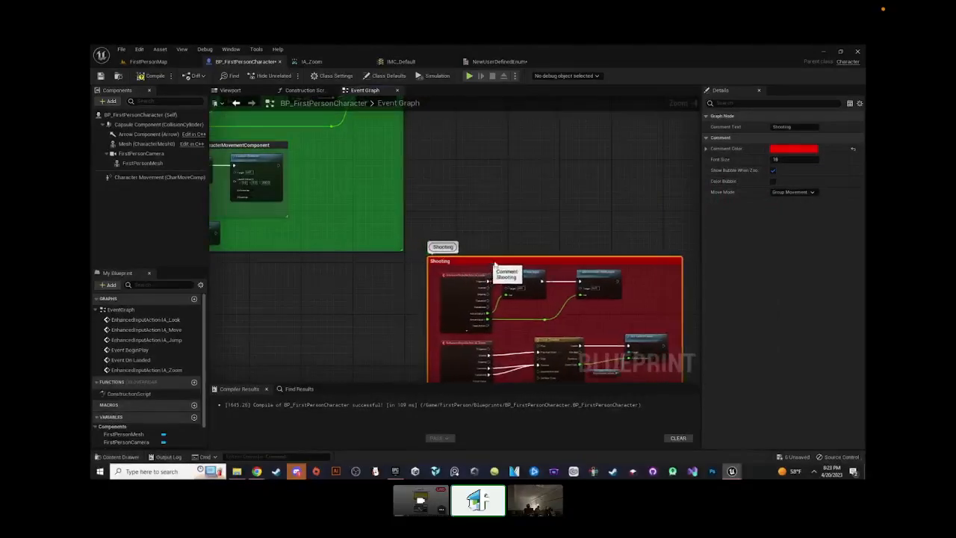
scroll(494, 265, "down", 4)
scroll(469, 217, "up", 2)
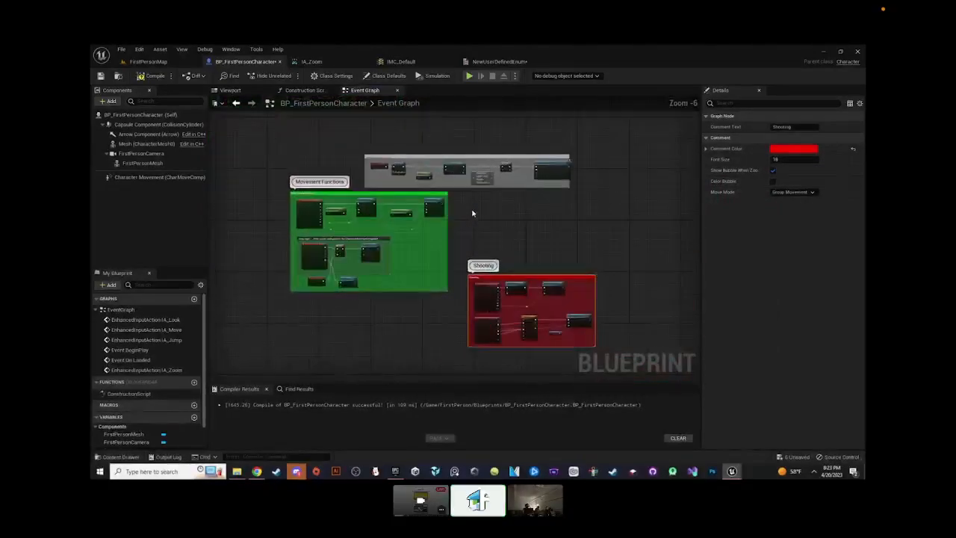
scroll(515, 188, "up", 1)
right_click_drag(514, 187, 498, 169)
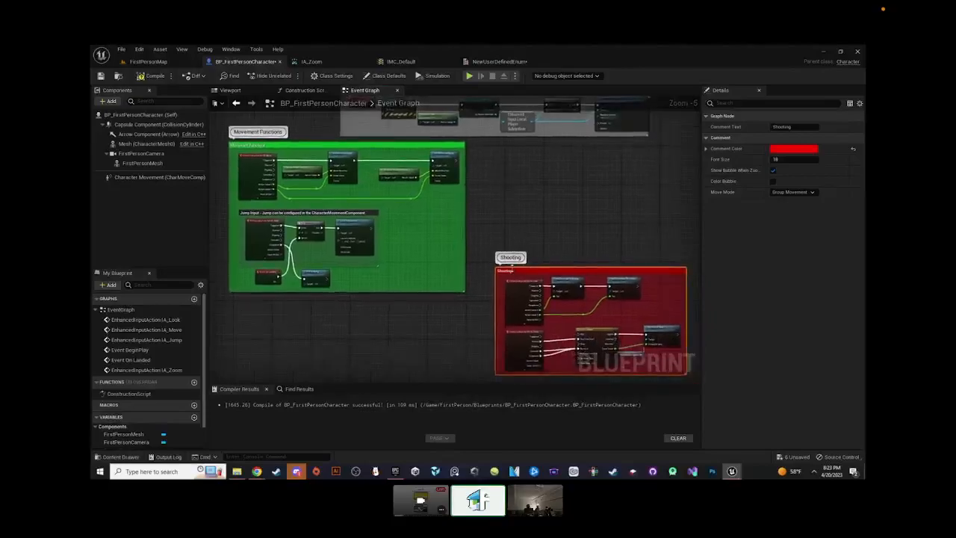
left_click_drag(508, 271, 482, 147)
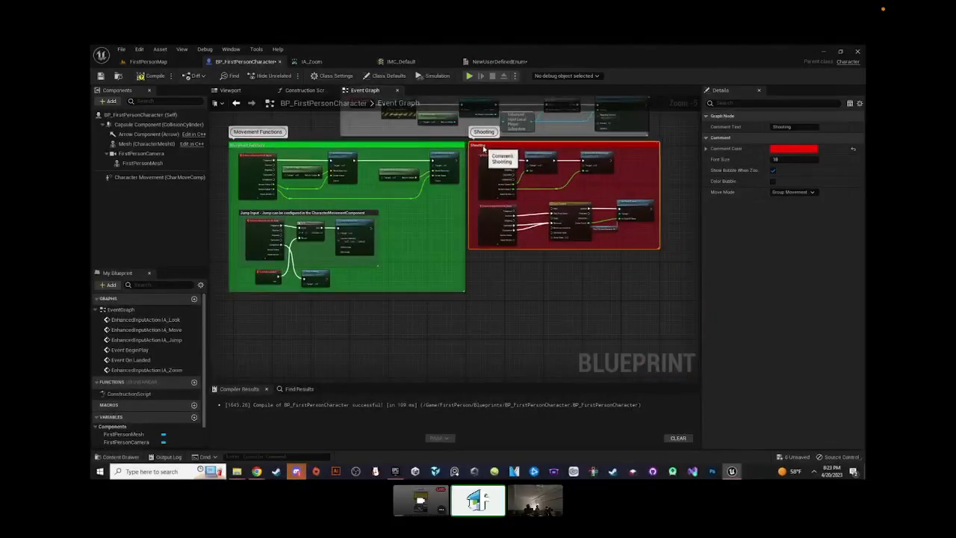
- Move the Get Actor Forward Vector and second Add Movement Input nodes closer to the first Add Movement Input node
right_click_drag(524, 255, 520, 272)
scroll(501, 304, "up", 1)
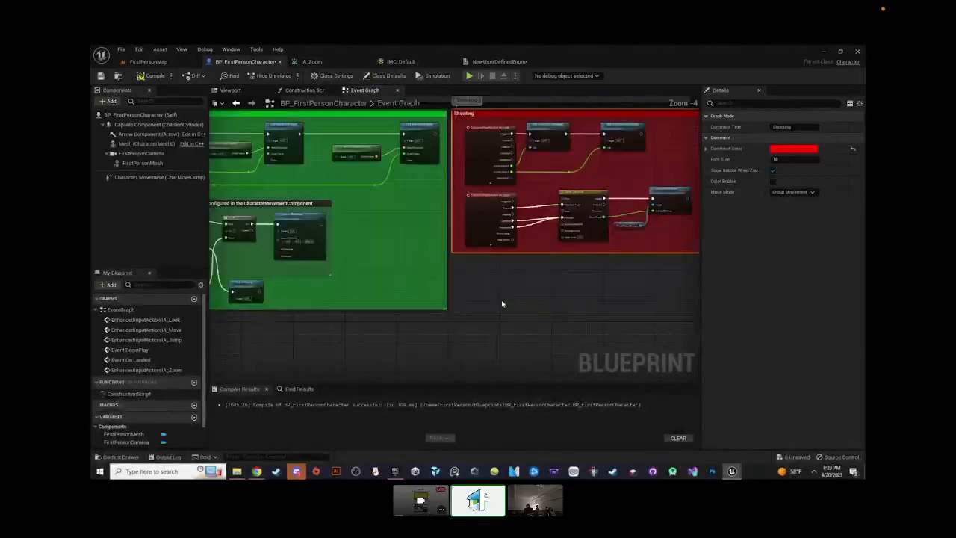
left_click(502, 303)
scroll(515, 267, "up", 2)
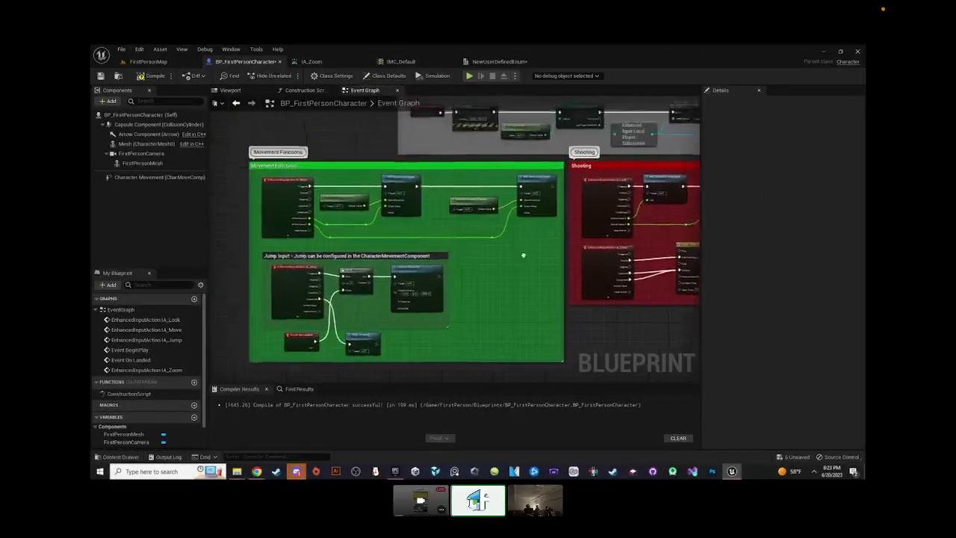
left_click_drag(466, 166, 466, 164)
left_click_drag(539, 150, 496, 150)
left_click(521, 230)
right_click_drag(493, 241, 505, 236)
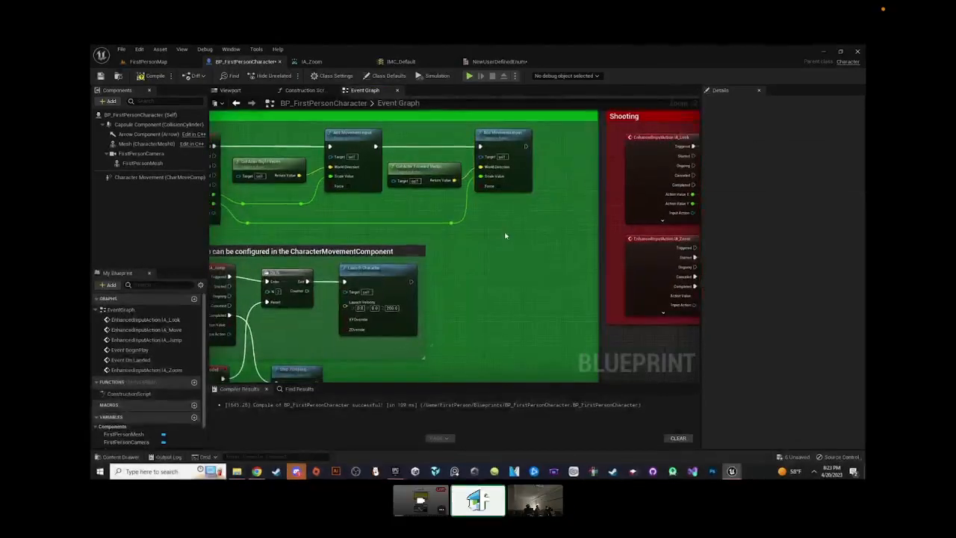
scroll(506, 236, "down", 1)
right_click_drag(495, 237, 507, 319)
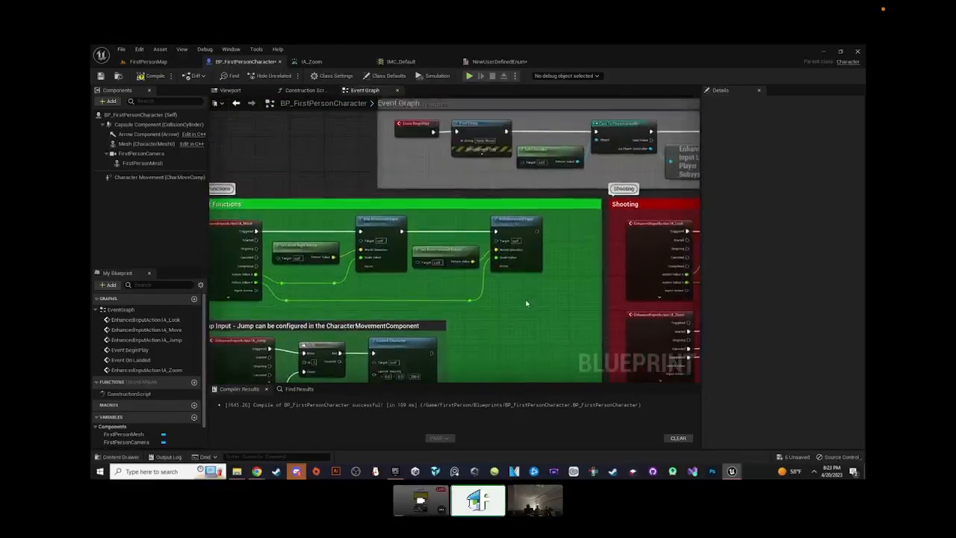
- Pull the Add Movement Input and Get Actor Forward Vector nodes out of line to demonstrate a messy layout
right_click_drag(397, 270, 451, 255)
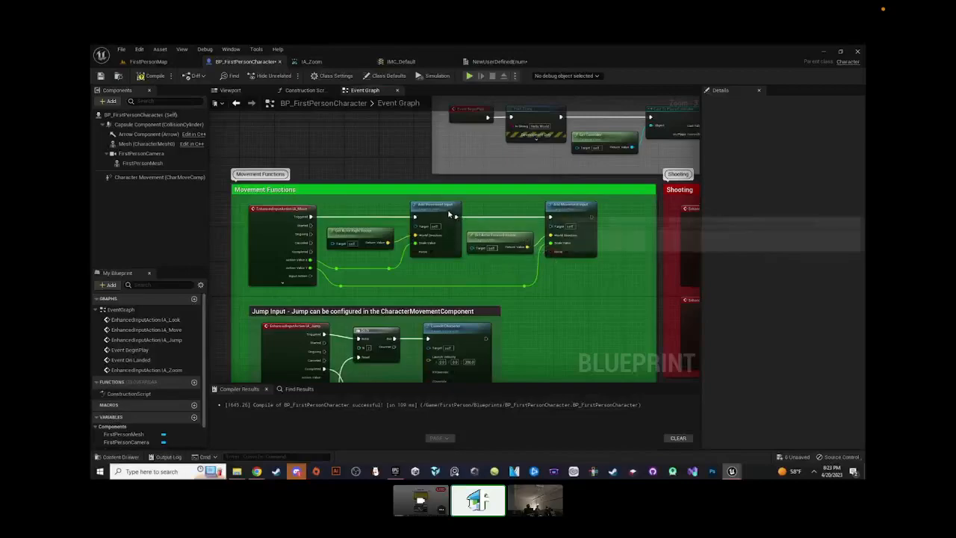
left_click_drag(451, 216, 428, 154)
left_click_drag(493, 242, 401, 218)
left_click_drag(592, 212, 536, 222)
right_click_drag(602, 236, 472, 247)
scroll(538, 224, "down", 3)
scroll(523, 218, "up", 2)
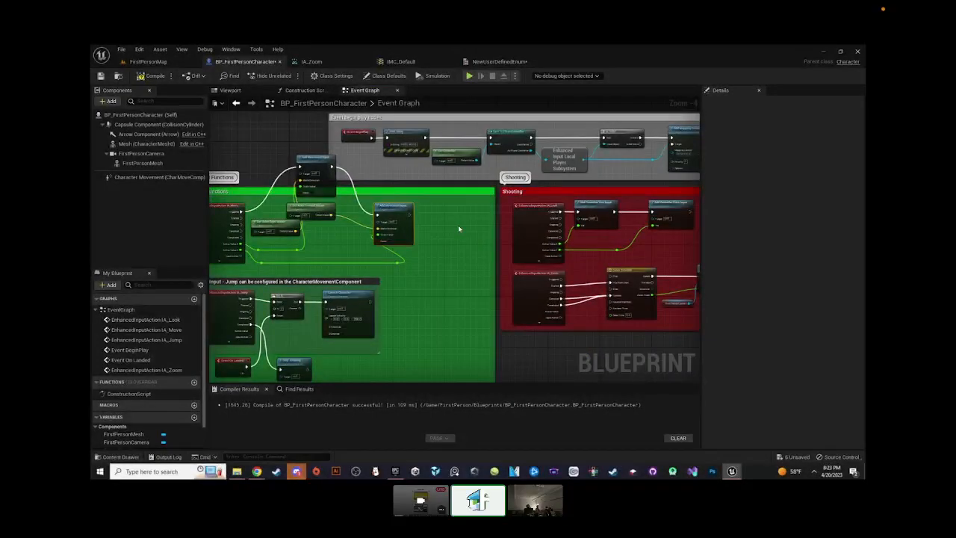
right_click_drag(458, 225, 512, 234)
- Undo the node moves that disarranged the IA_Move chain
key("ctrl+z")
key("ctrl+z")
key("ctrl+z")
key("ctrl+z")
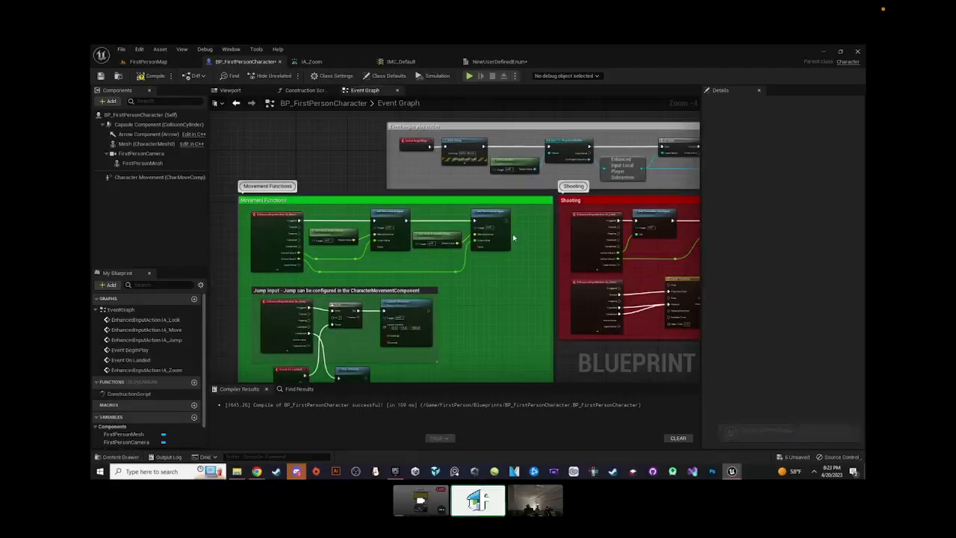
- Switch to the untitled Google Docs document in Chrome
right_click_drag(513, 234, 491, 202)
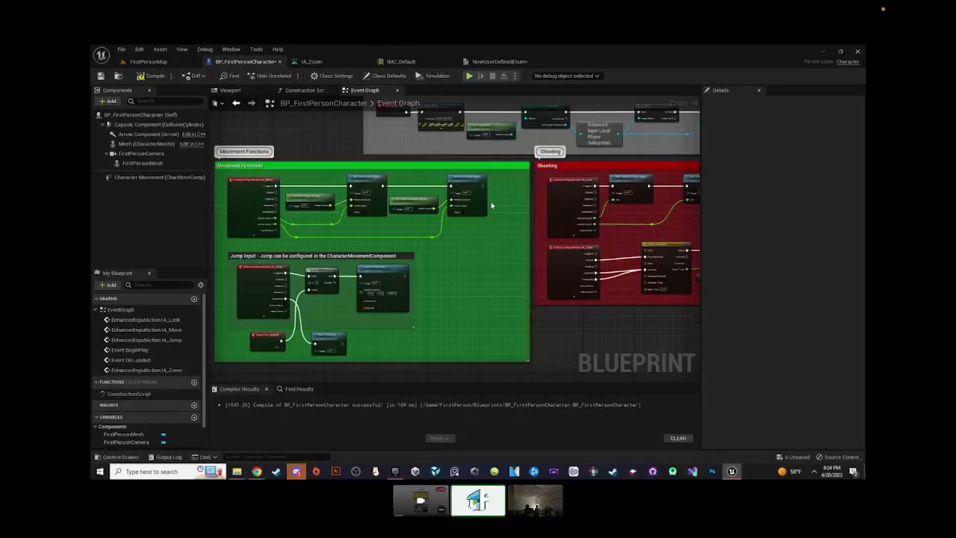
mouse_move(256, 471)
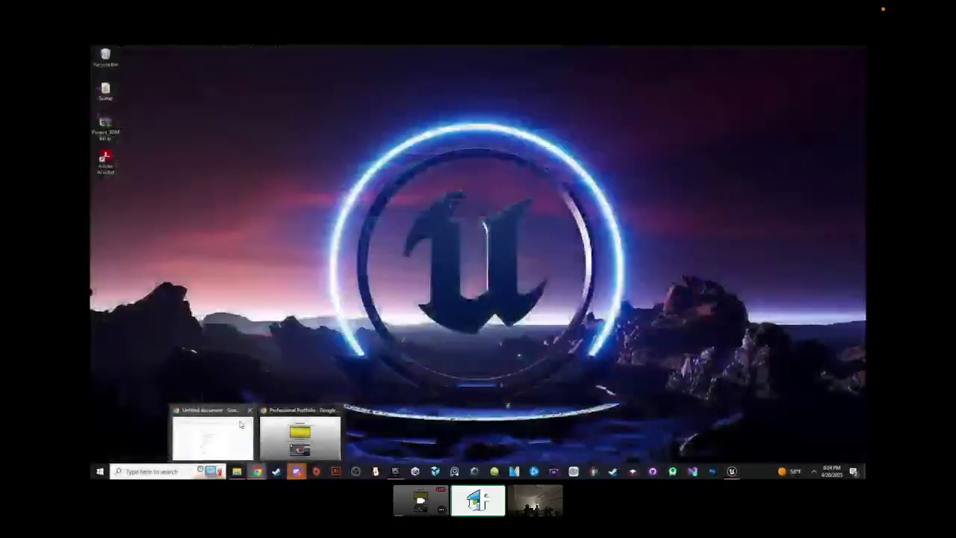
left_click(240, 425)
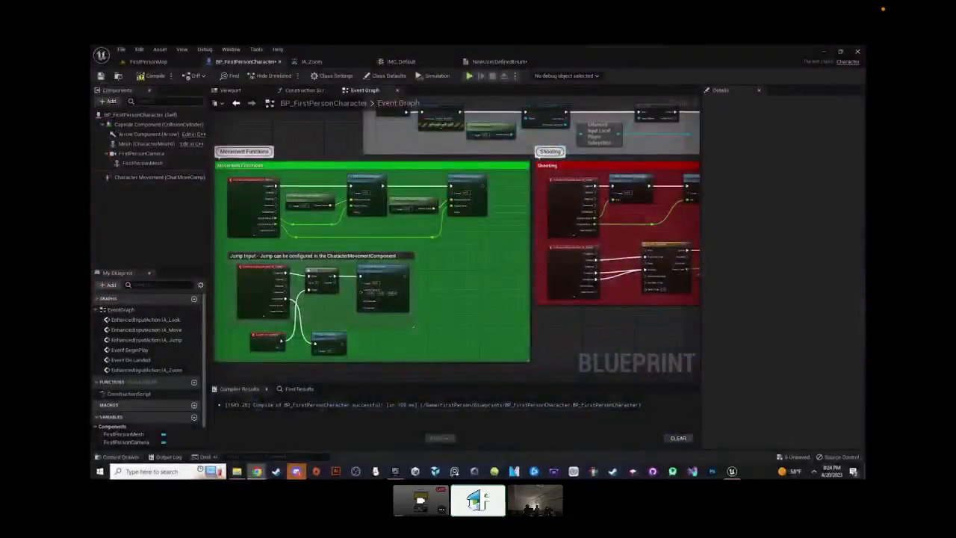
- Bring the Mathew Wadstein, Matt Aspland and Ryan Laley YouTube channel pages together in the shared Chrome window
left_click_drag(91, 347, 366, 47)
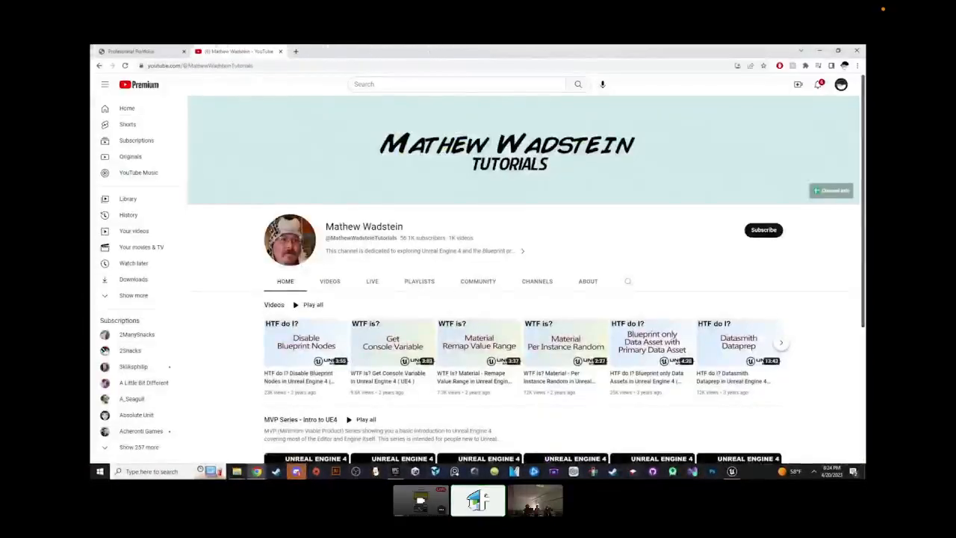
left_click_drag(91, 327, 332, 51)
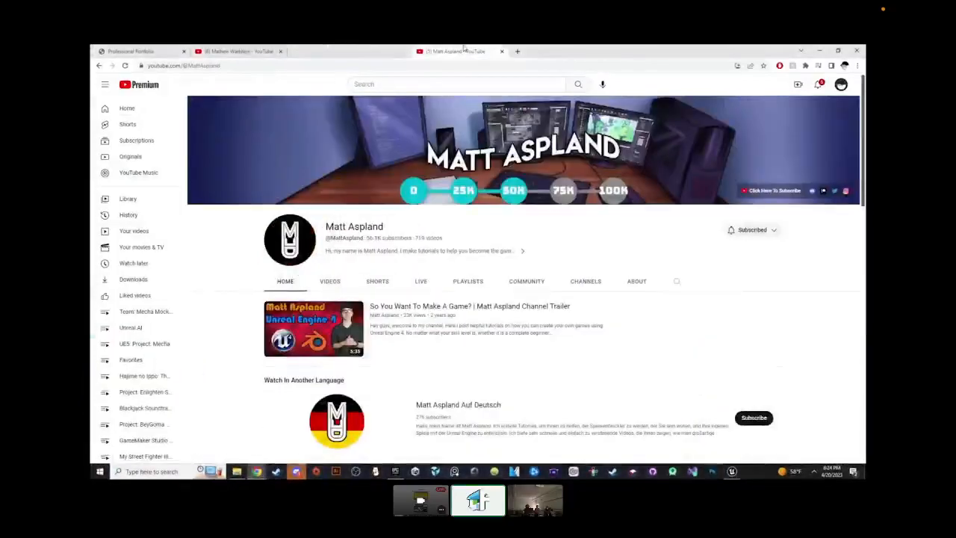
left_click(239, 50)
left_click_drag(90, 358, 516, 50)
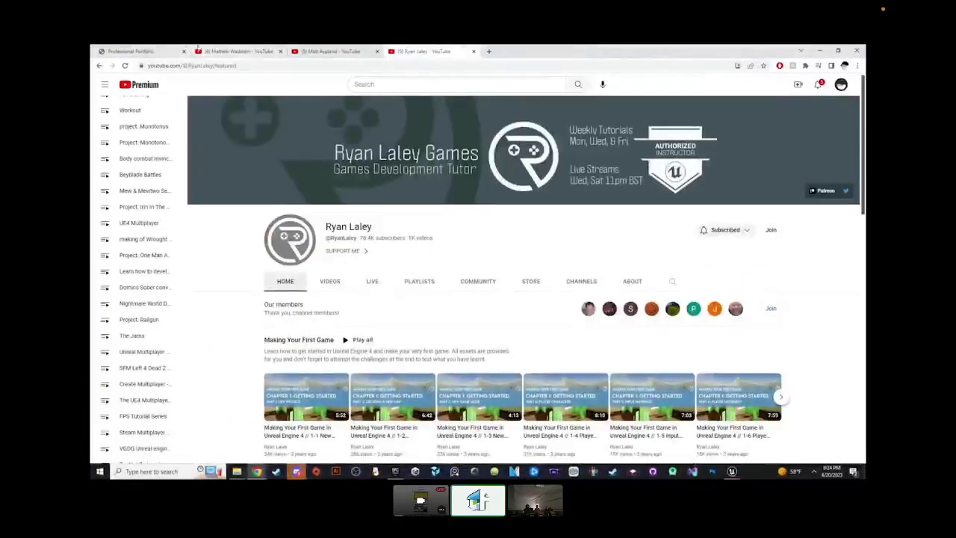
- Look through the tutorial videos and playlists on the Mathew Wadstein channel's home page
left_click(217, 51)
scroll(404, 217, "down", 3)
scroll(427, 243, "up", 1)
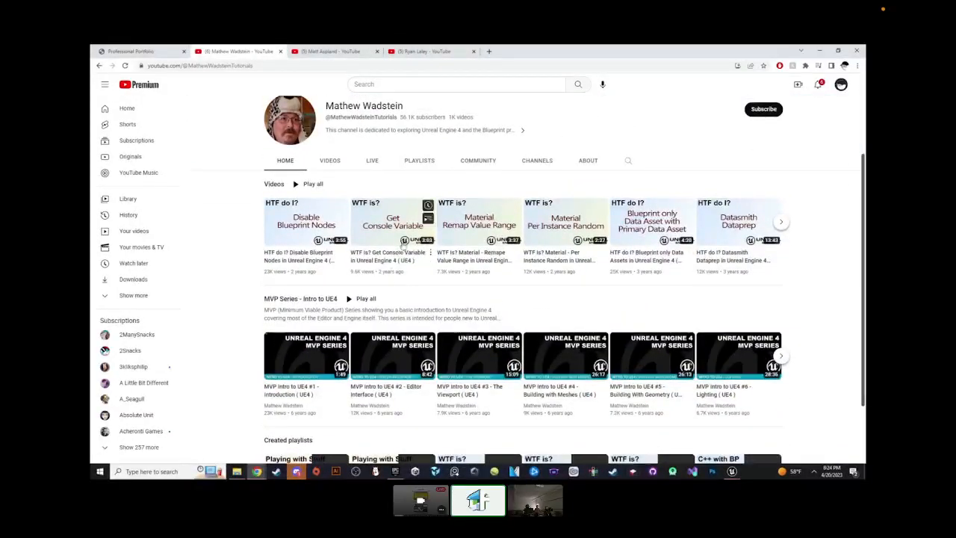
mouse_move(394, 235)
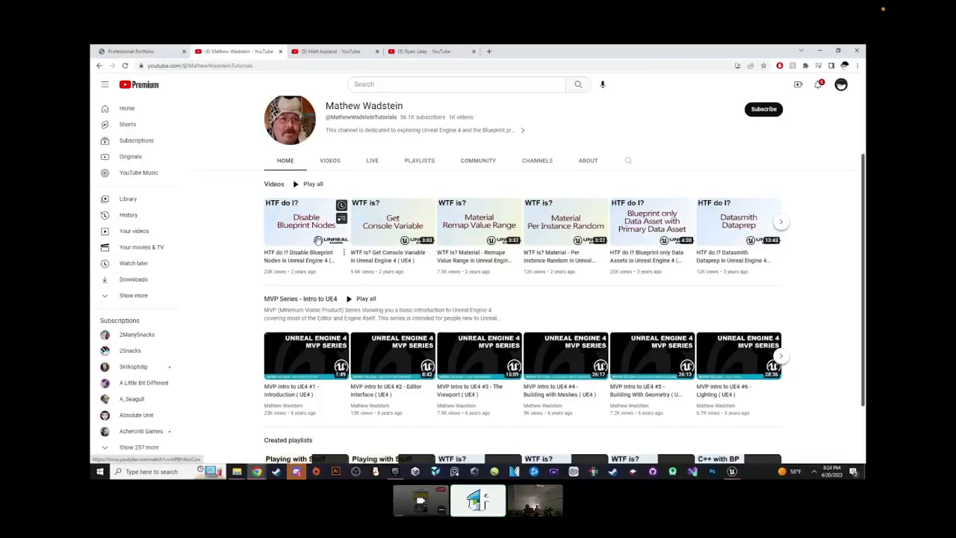
scroll(478, 261, "down", 1)
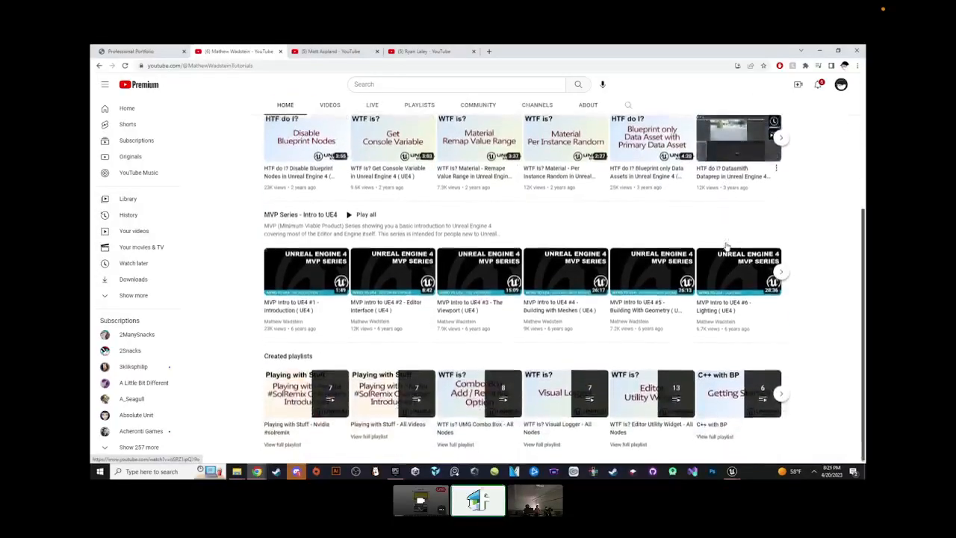
scroll(620, 287, "up", 2)
scroll(622, 286, "up", 1)
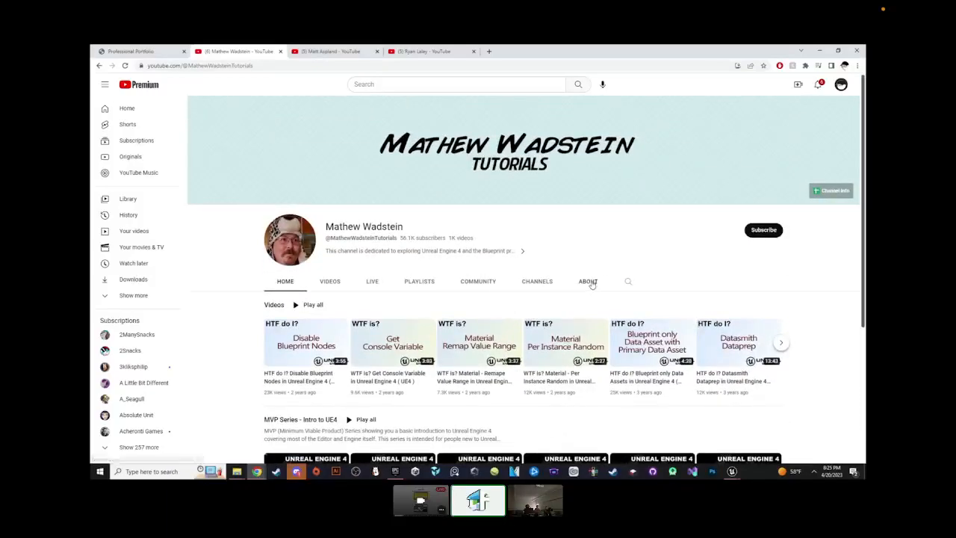
- Open the video list of the Matt Aspland channel and look at the latest uploads
left_click(329, 50)
scroll(362, 246, "down", 1)
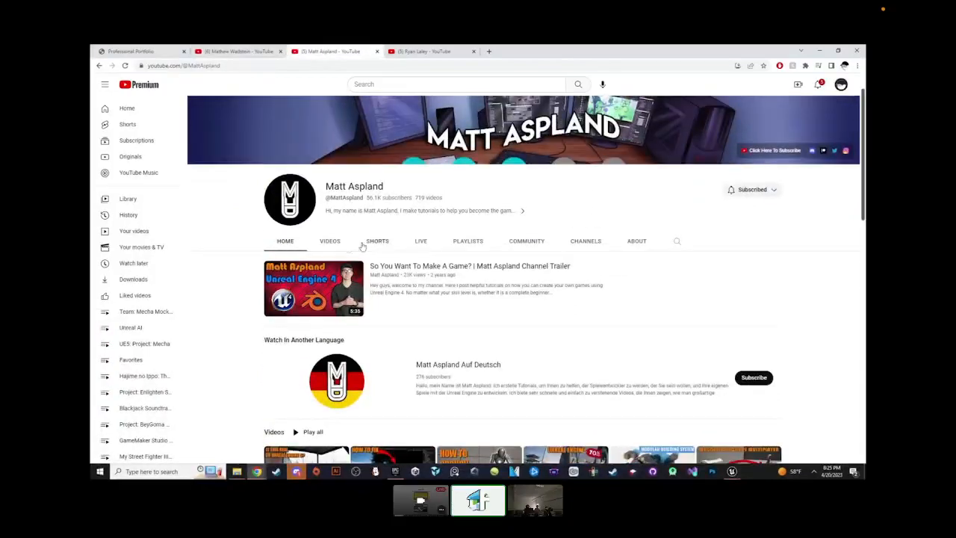
left_click(330, 241)
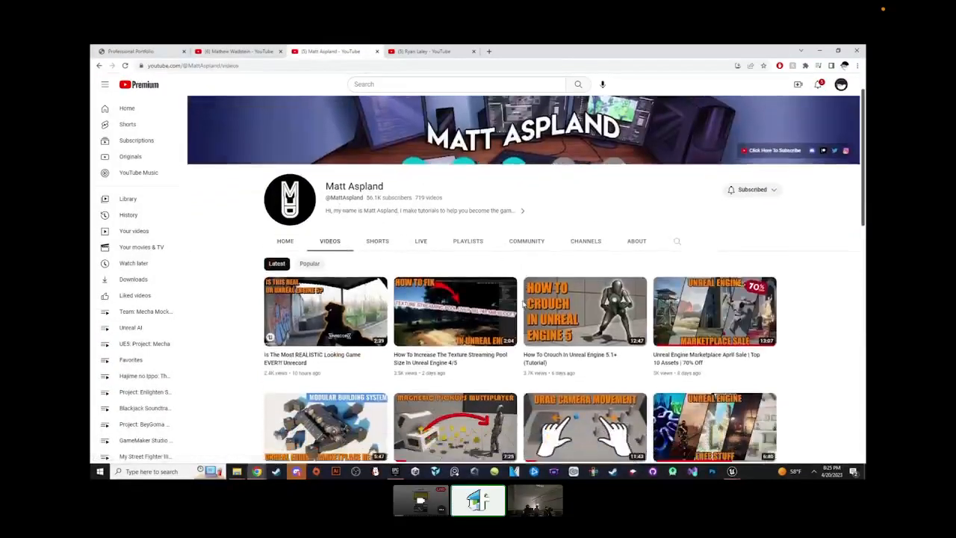
scroll(523, 303, "down", 1)
scroll(406, 175, "up", 1)
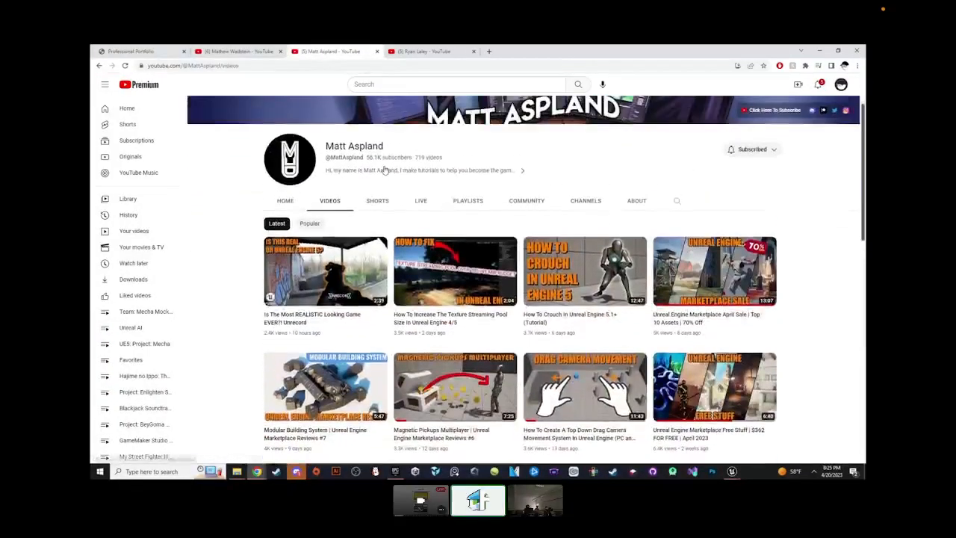
- Look over the Ryan Laley channel's home page and browse its list of latest videos
left_click(424, 50)
scroll(451, 210, "down", 1)
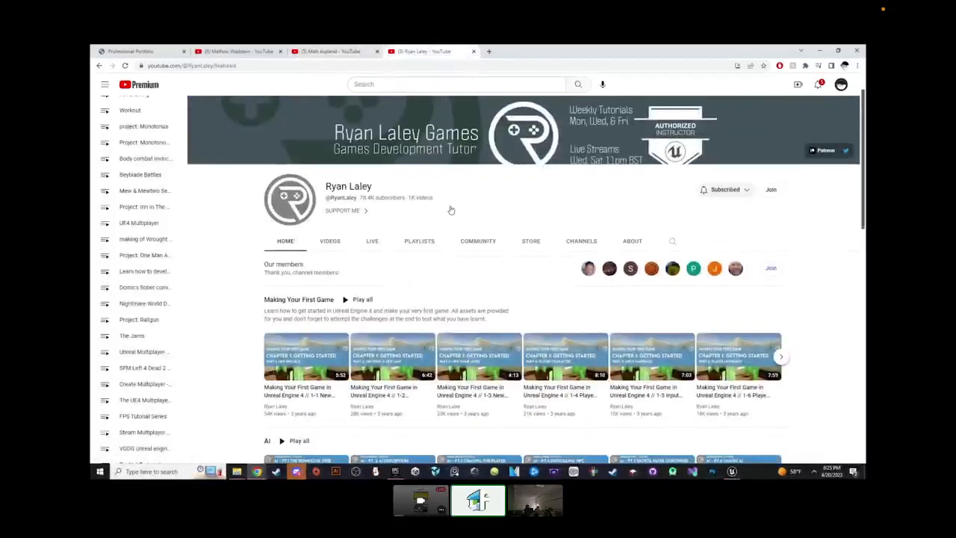
scroll(450, 210, "down", 2)
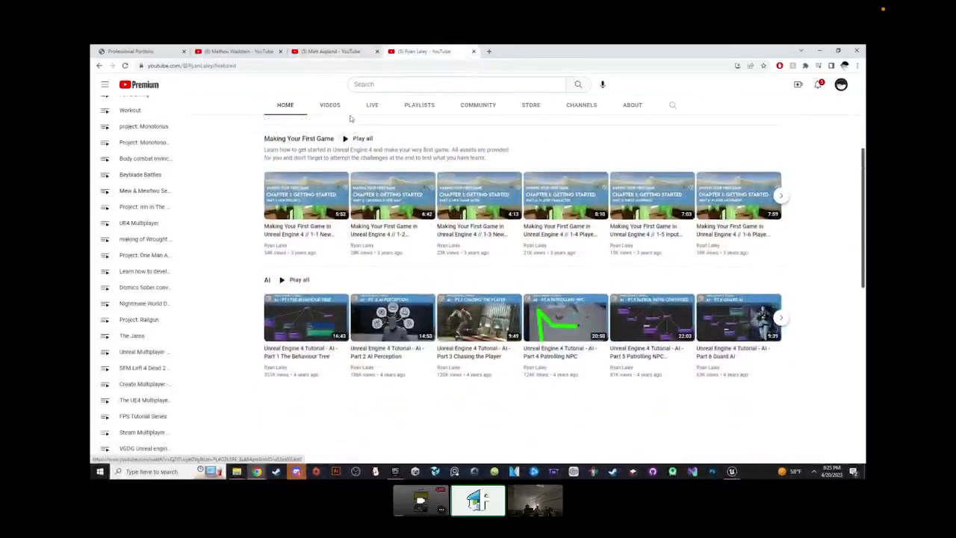
left_click(333, 104)
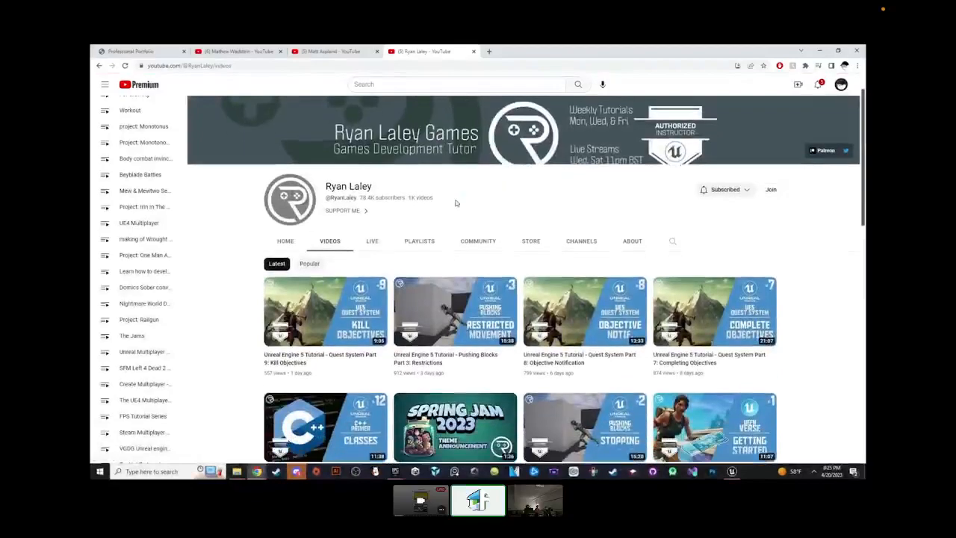
scroll(456, 203, "down", 3)
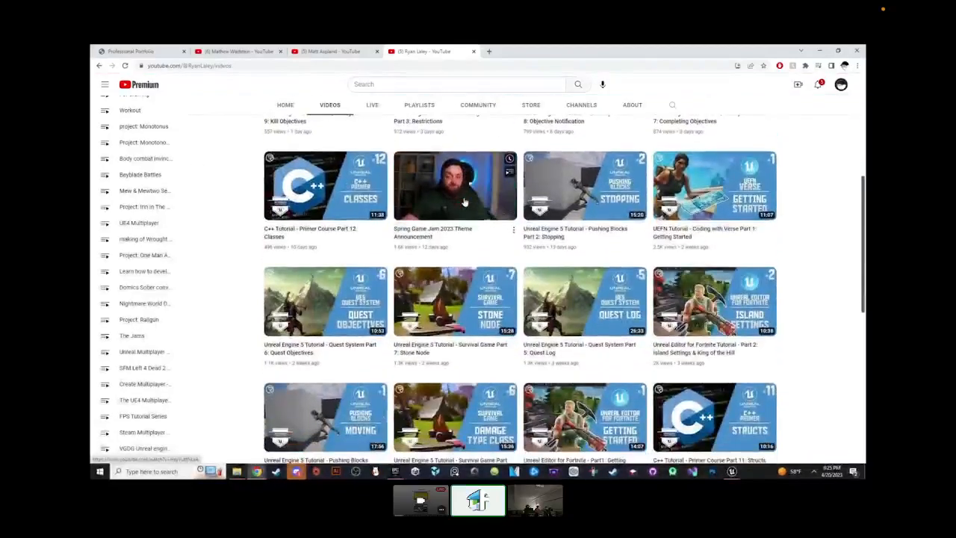
scroll(472, 200, "down", 1)
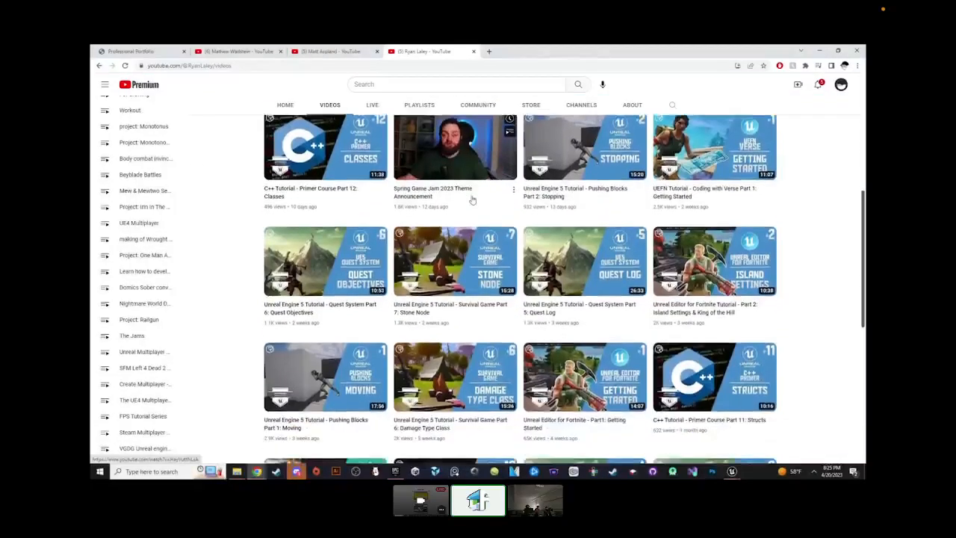
- Review more of the Matt Aspland channel's latest videos, and return to the Mathew Wadstein channel page
left_click(330, 51)
scroll(450, 214, "down", 2)
scroll(449, 212, "down", 3)
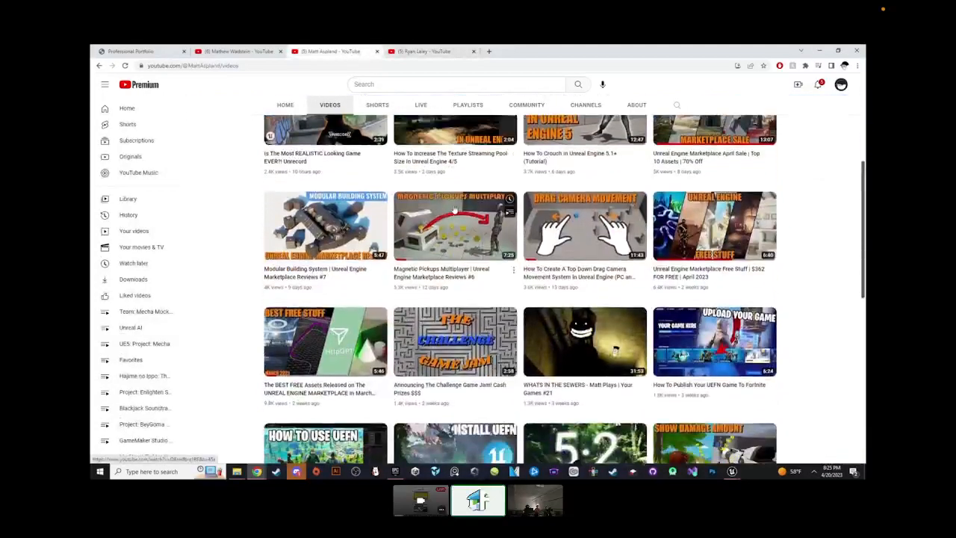
scroll(452, 211, "up", 2)
scroll(454, 209, "down", 2)
scroll(454, 209, "up", 5)
left_click(239, 51)
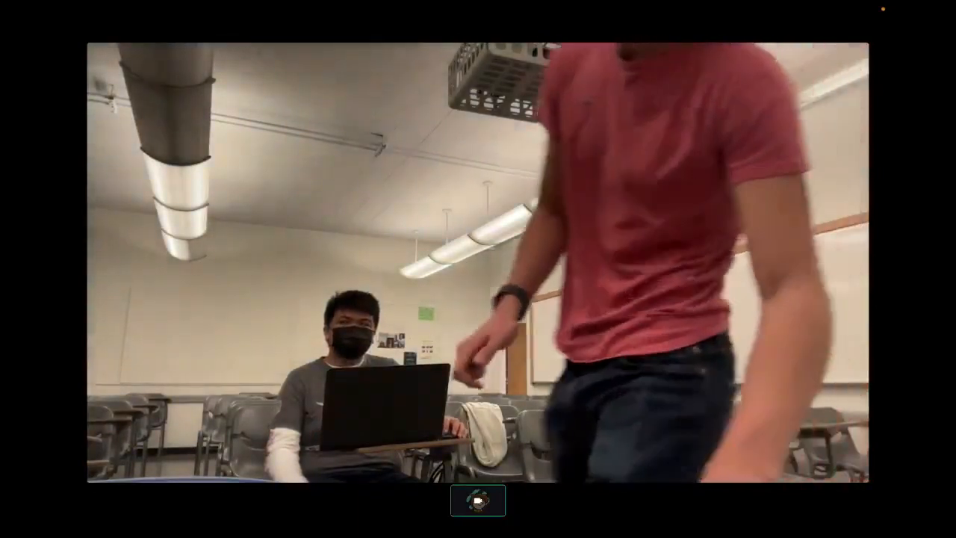
key("ctrl+Up")
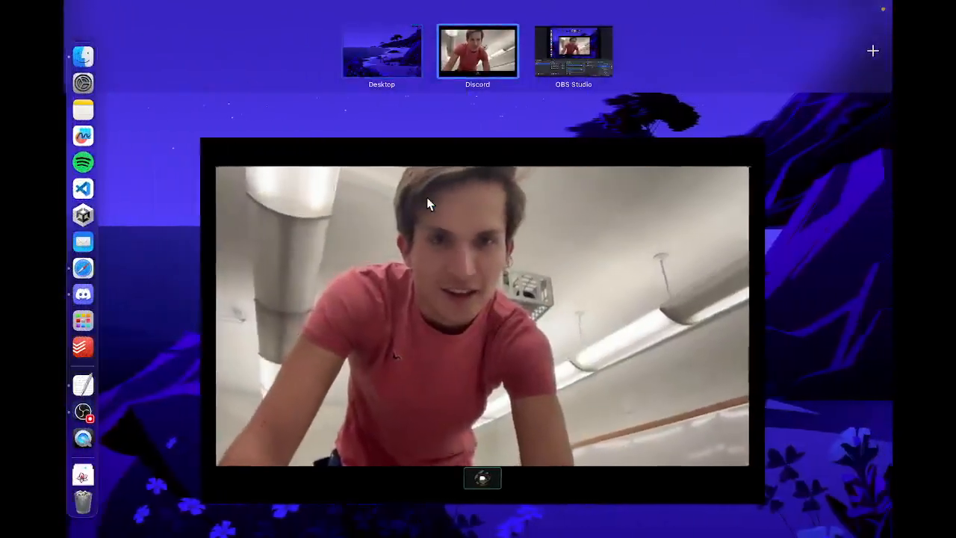
left_click(462, 311)
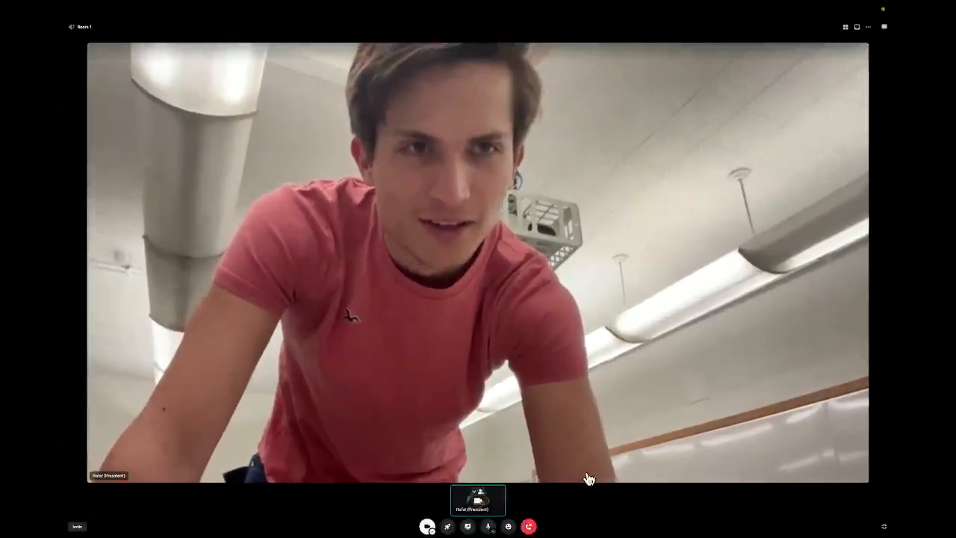